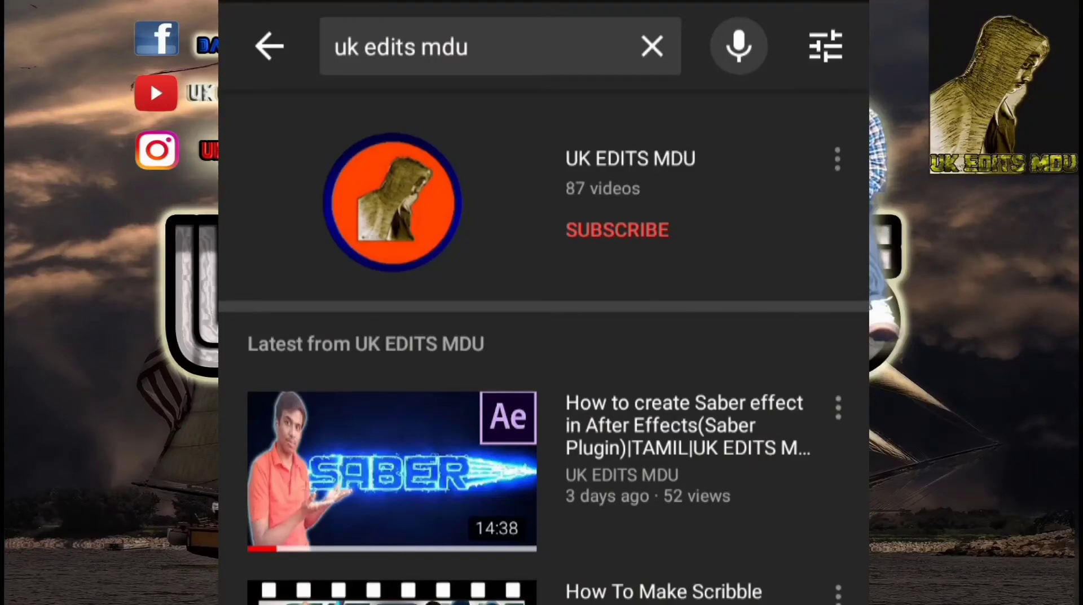
Step: Subscribe to the UK EDITS MDU channel and set its bell notifications to All
click(617, 229)
click(738, 230)
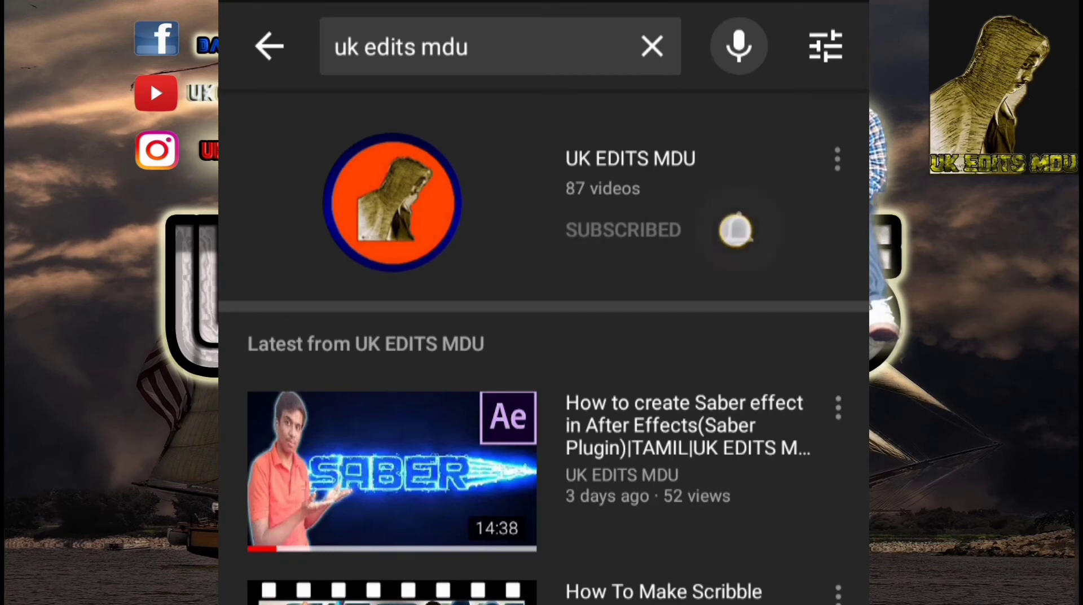
click(753, 141)
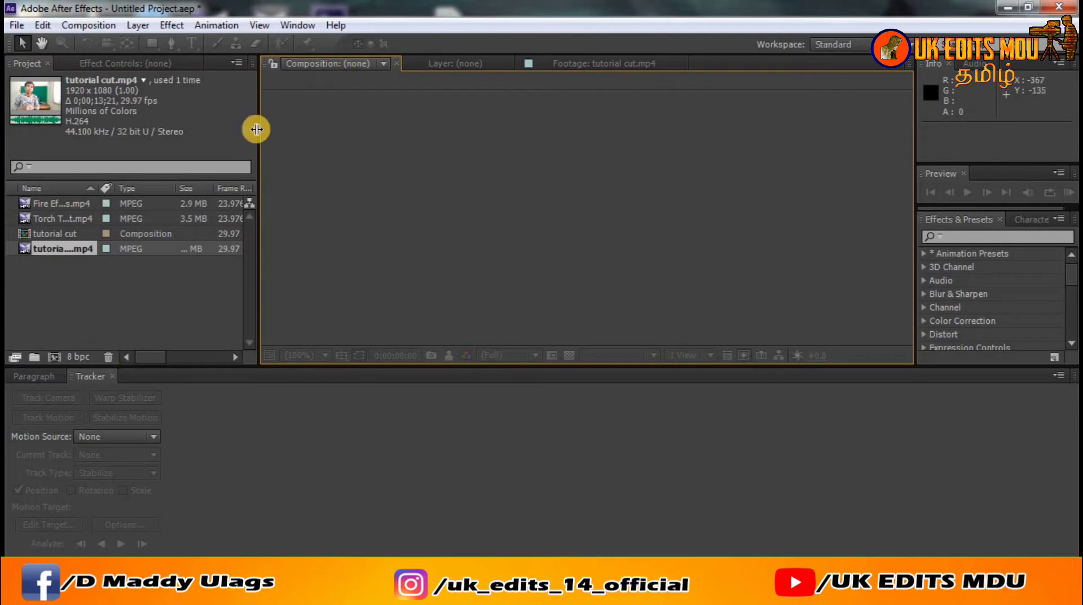
Step: Create the tutorial cut 2 composition from tutorial cut.mp4 and compare it with the raw footage
drag(76, 248, 347, 224)
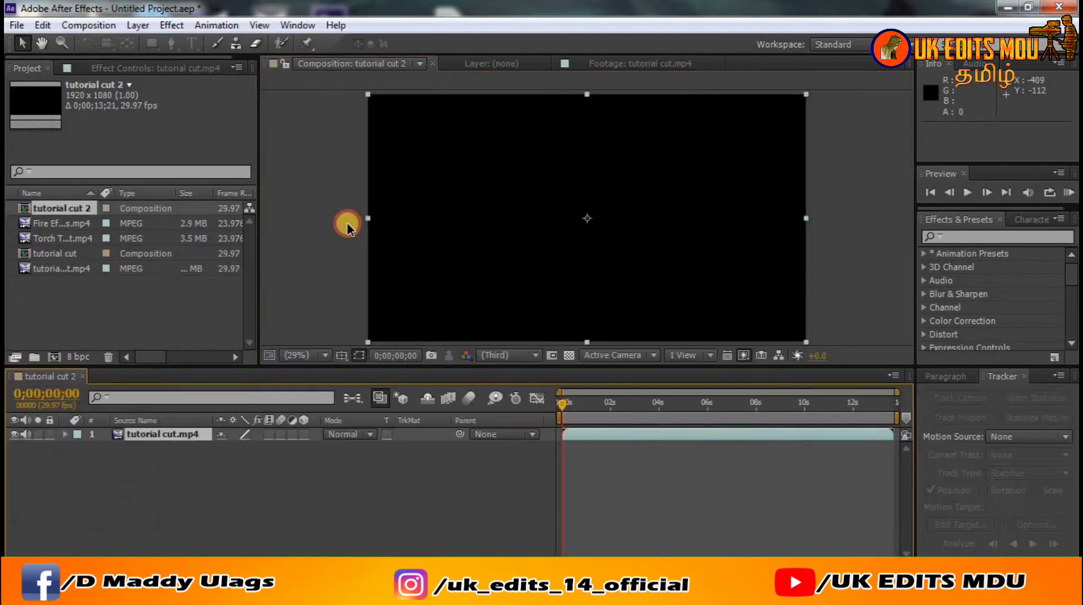
click(221, 471)
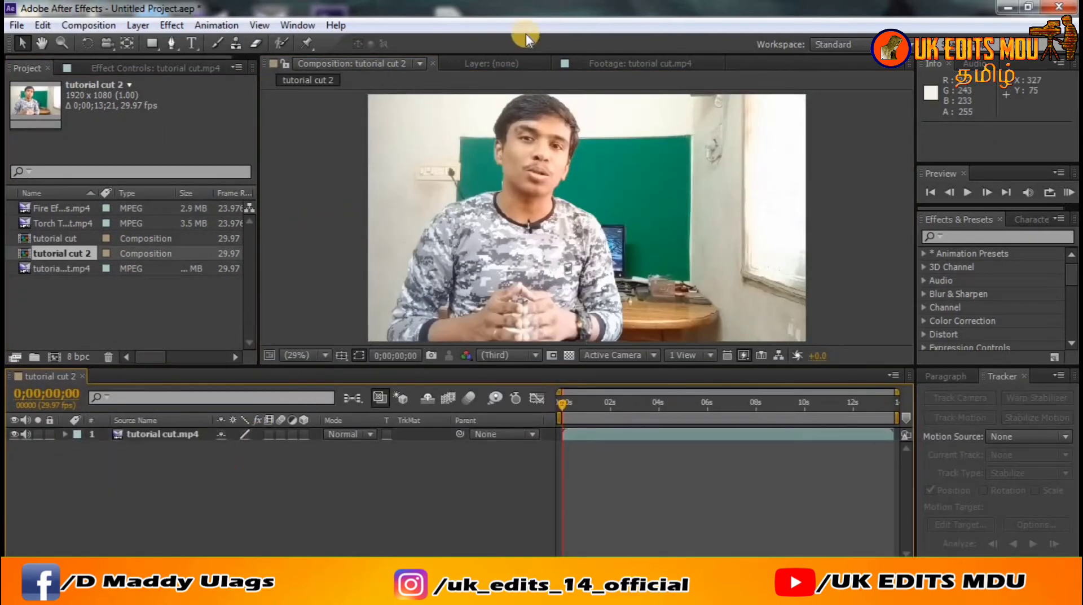
click(717, 60)
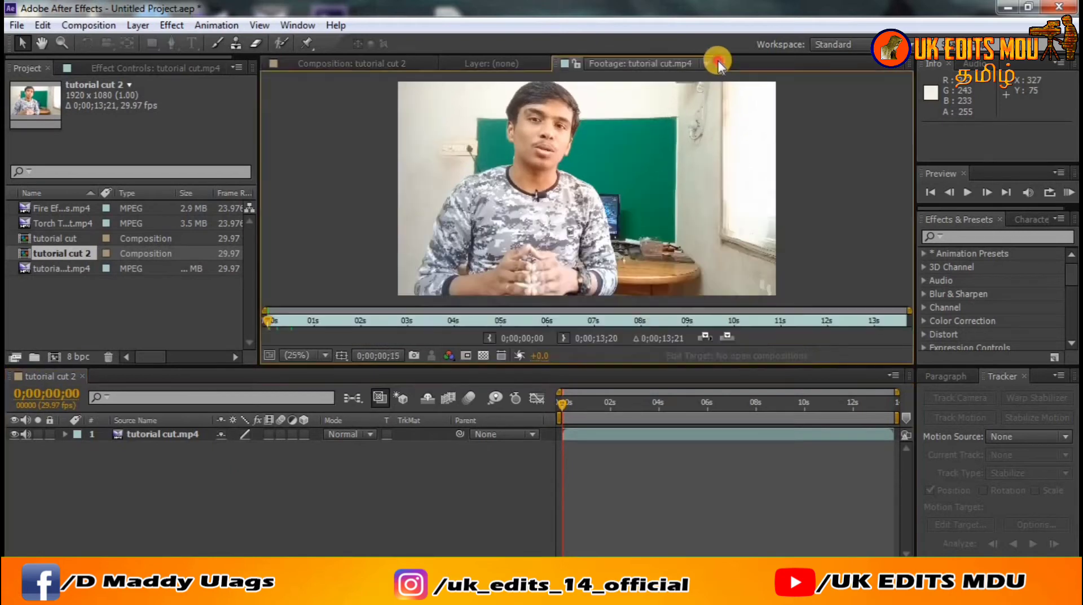
click(394, 59)
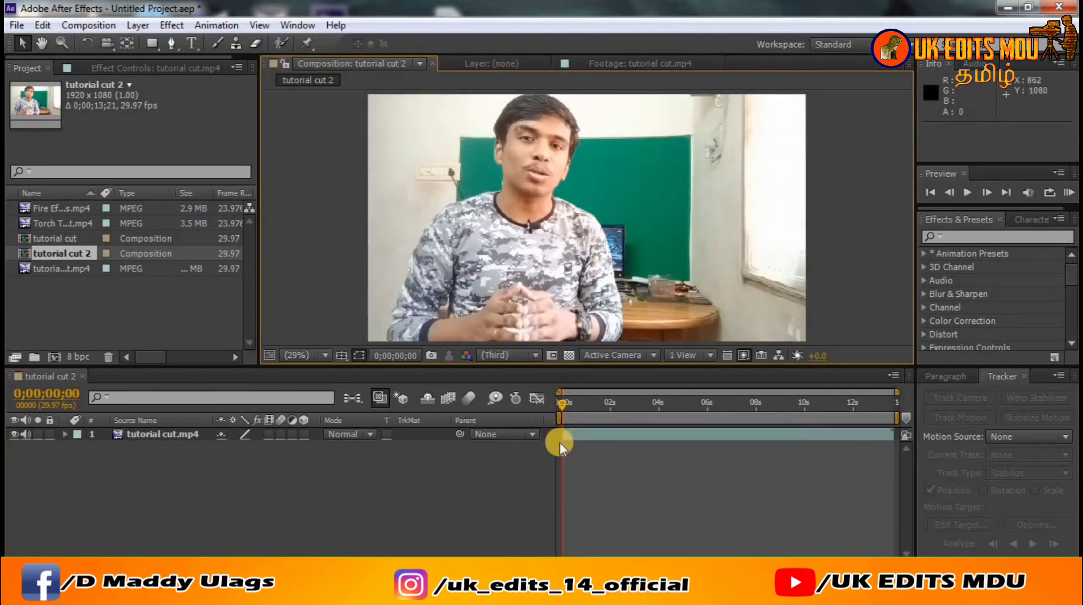
Step: Scrub through the clip's raised-finger gesture, settling on 0;00;11;21
mouse_move(575, 399)
mouse_down()
mouse_move(656, 404)
mouse_move(635, 408)
mouse_up()
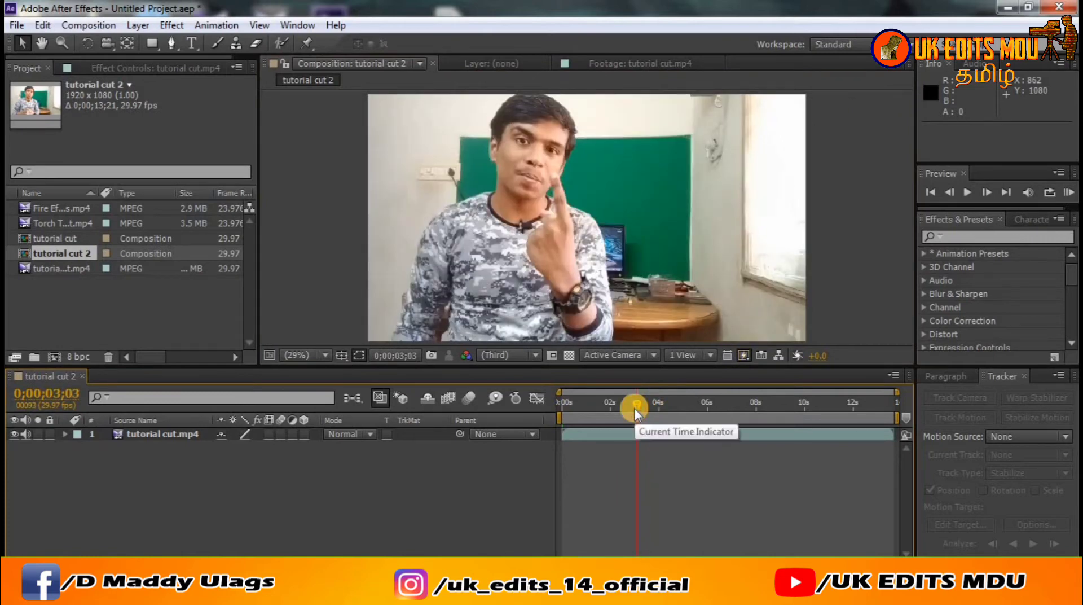
drag(635, 408, 625, 409)
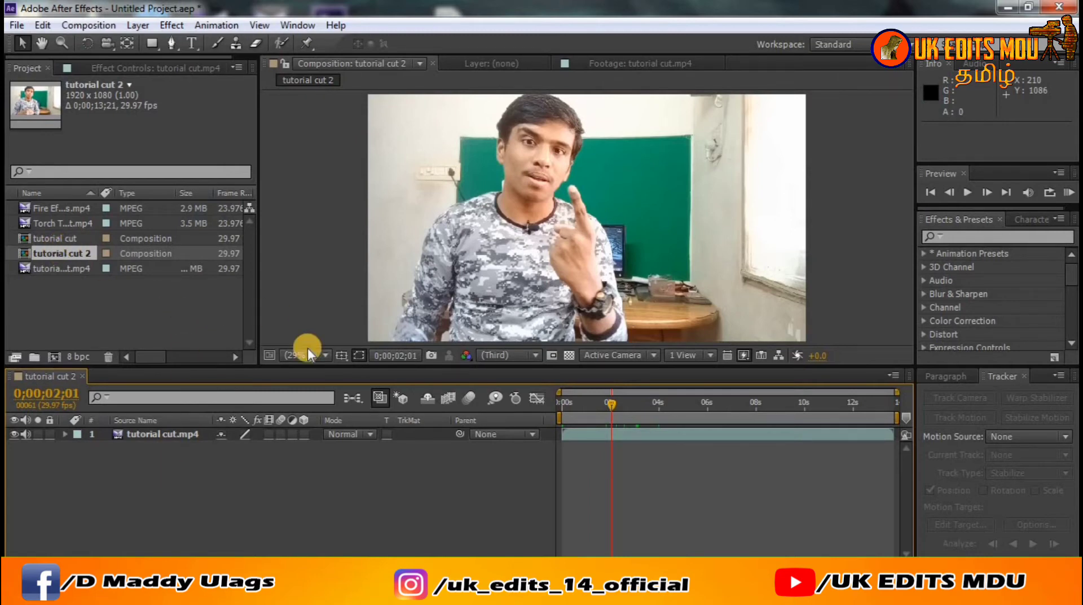
drag(606, 408, 631, 405)
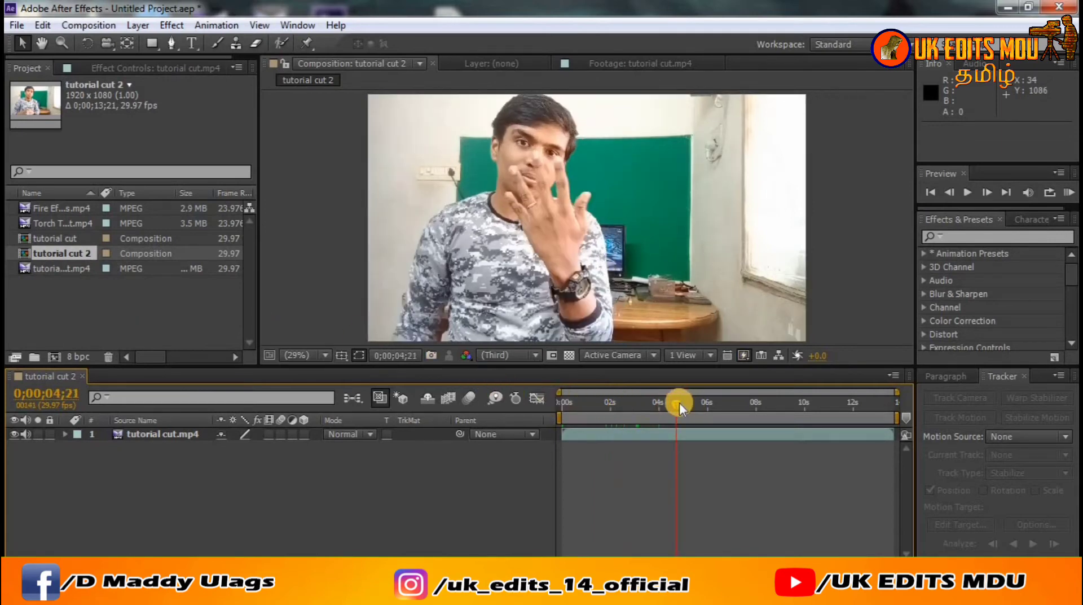
drag(636, 418, 696, 413)
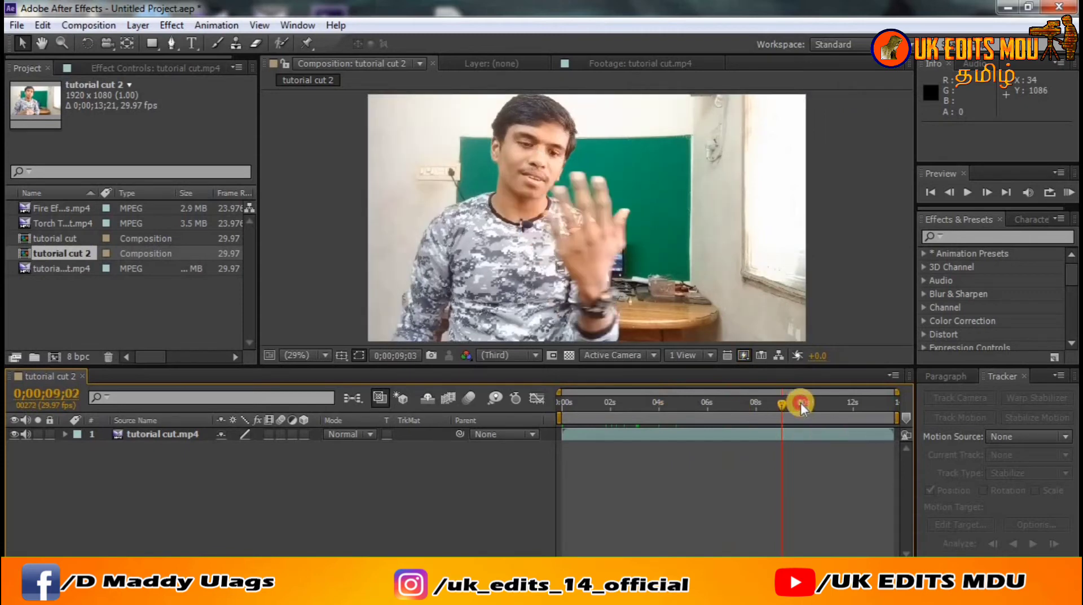
click(830, 400)
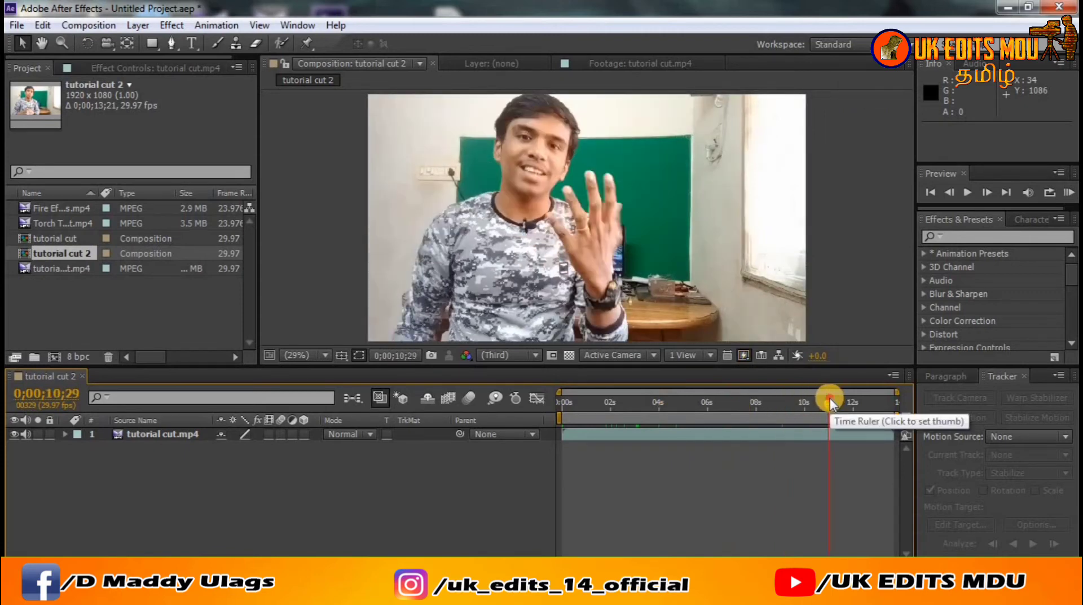
drag(845, 407, 858, 408)
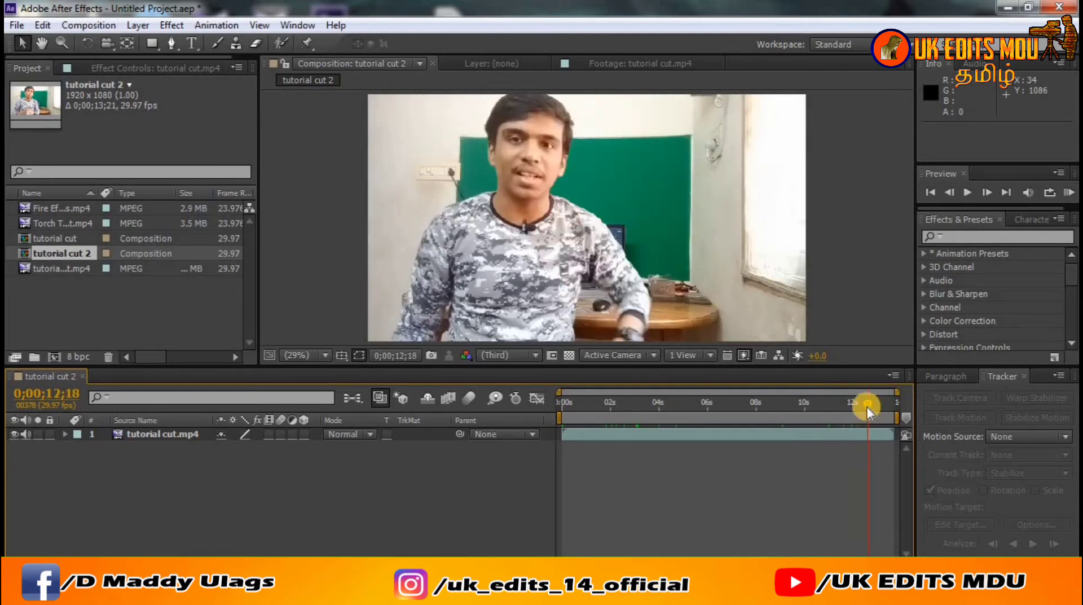
drag(868, 408, 841, 412)
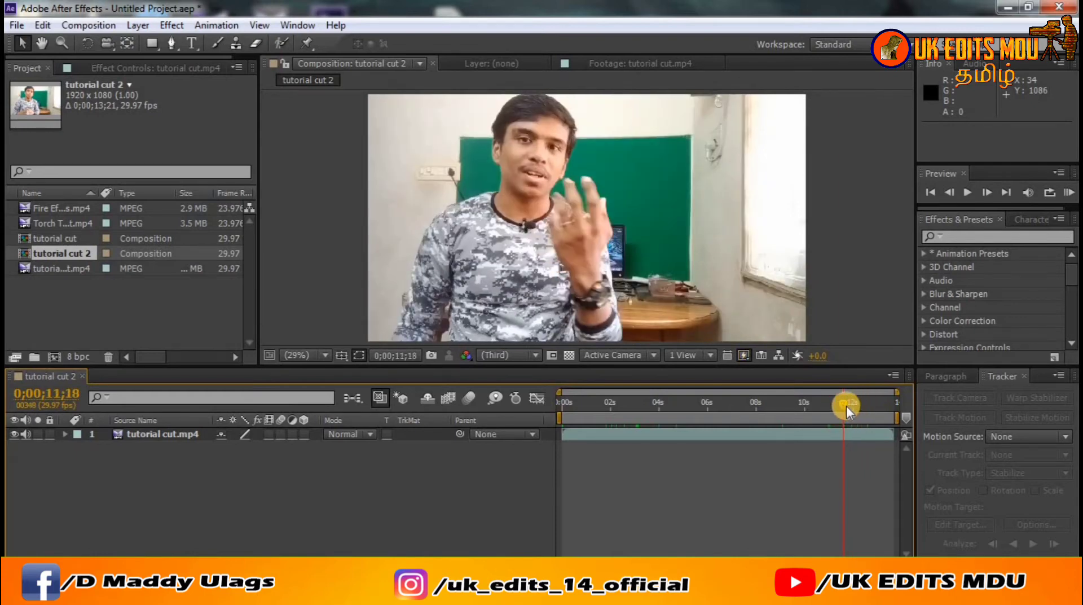
drag(847, 405, 847, 404)
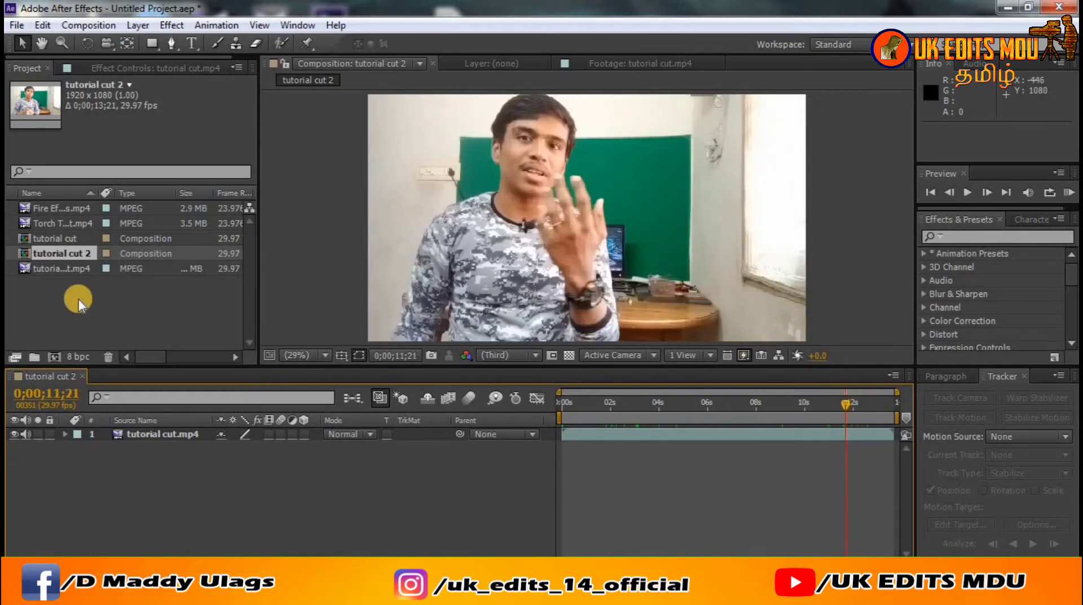
Step: Create a new 1920×1080 composition named flame 2 with a 30 fps frame rate
right_click(116, 309)
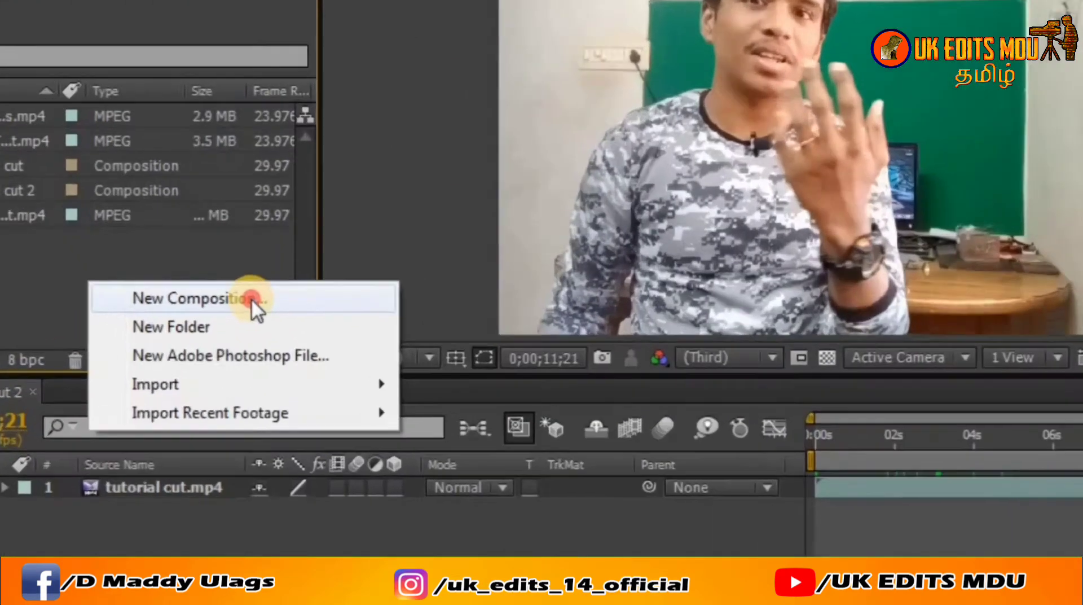
click(215, 317)
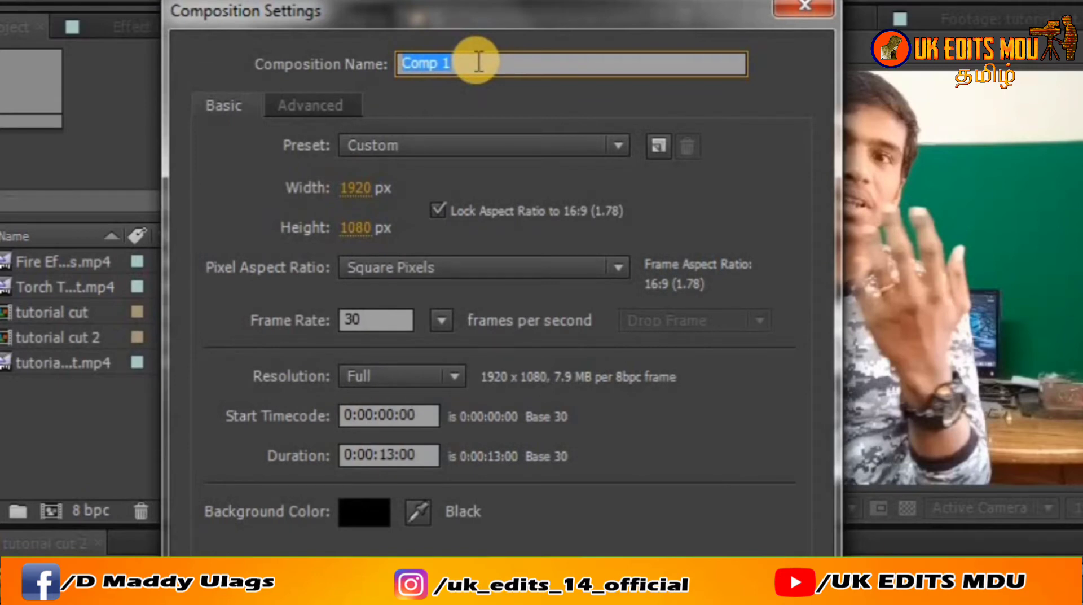
key(BackSpace)
text(flame 2)
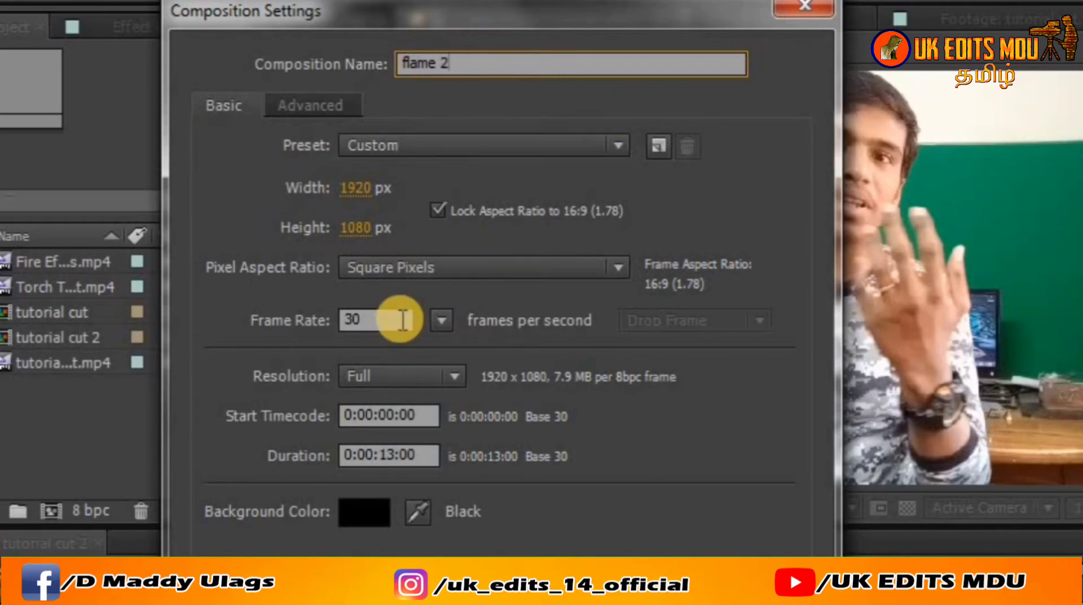
double_click(368, 323)
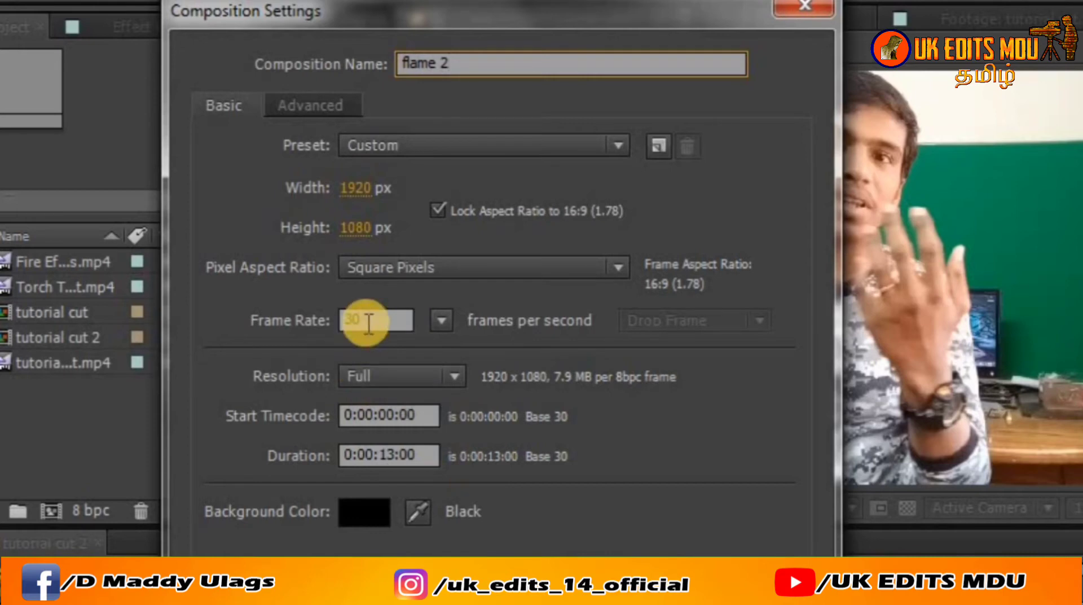
text(30)
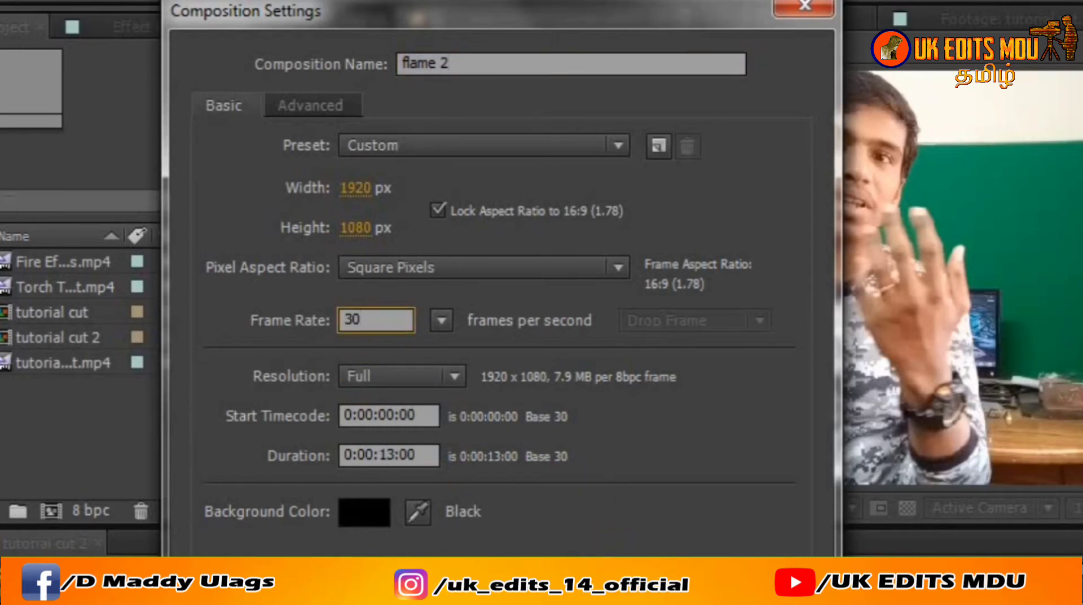
key(Return)
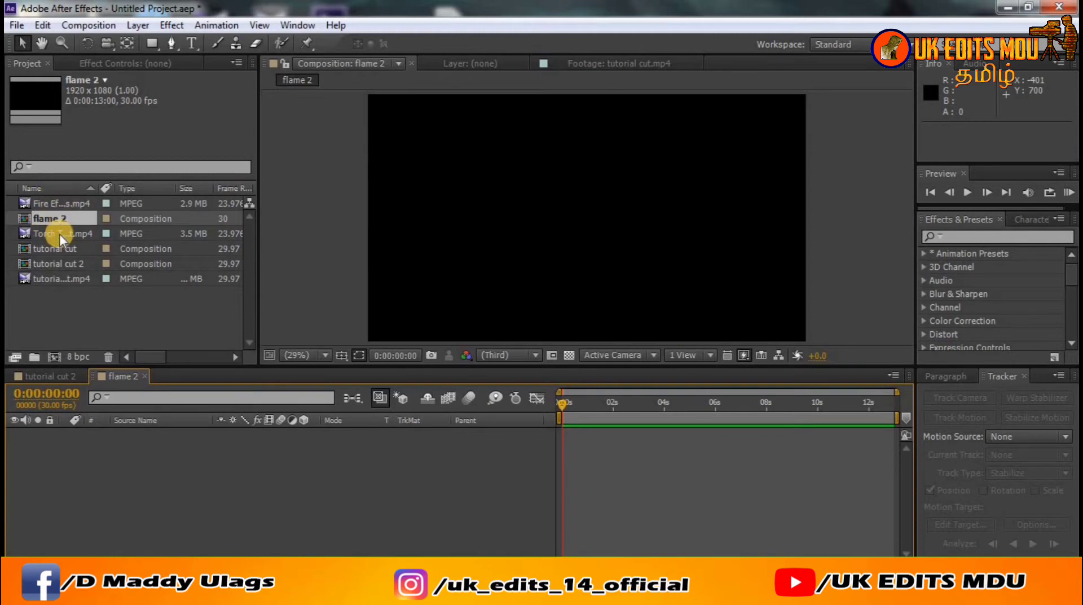
Step: Add Fire Effects.mp4 and Torch Turbulent.mp4 to flame 2, with Fire Effects on top
mouse_move(60, 233)
mouse_down()
mouse_move(114, 408)
mouse_move(52, 176)
mouse_move(118, 438)
mouse_up()
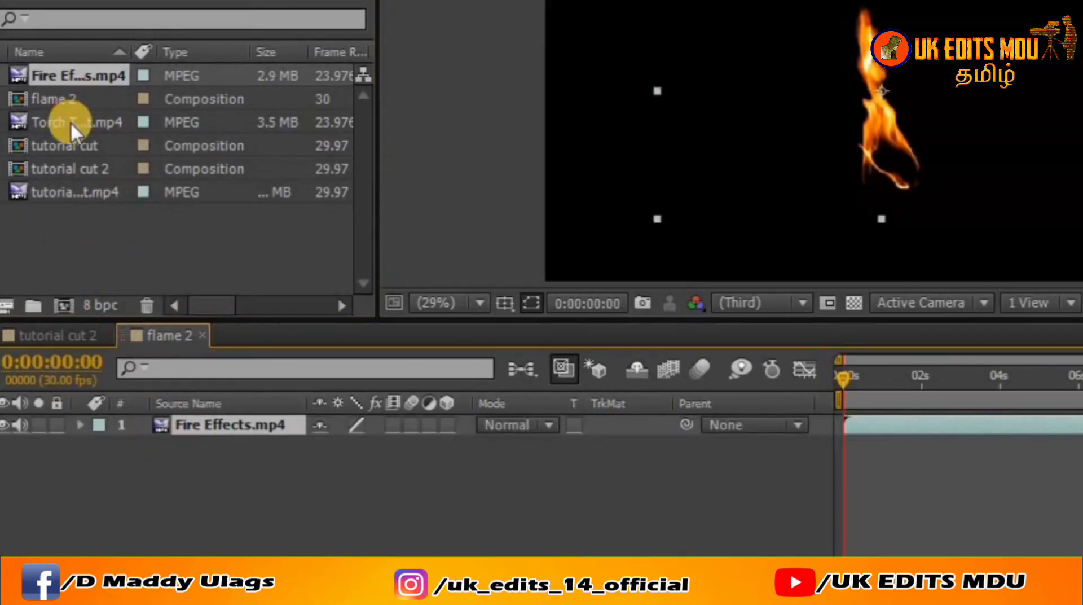
drag(73, 122, 181, 457)
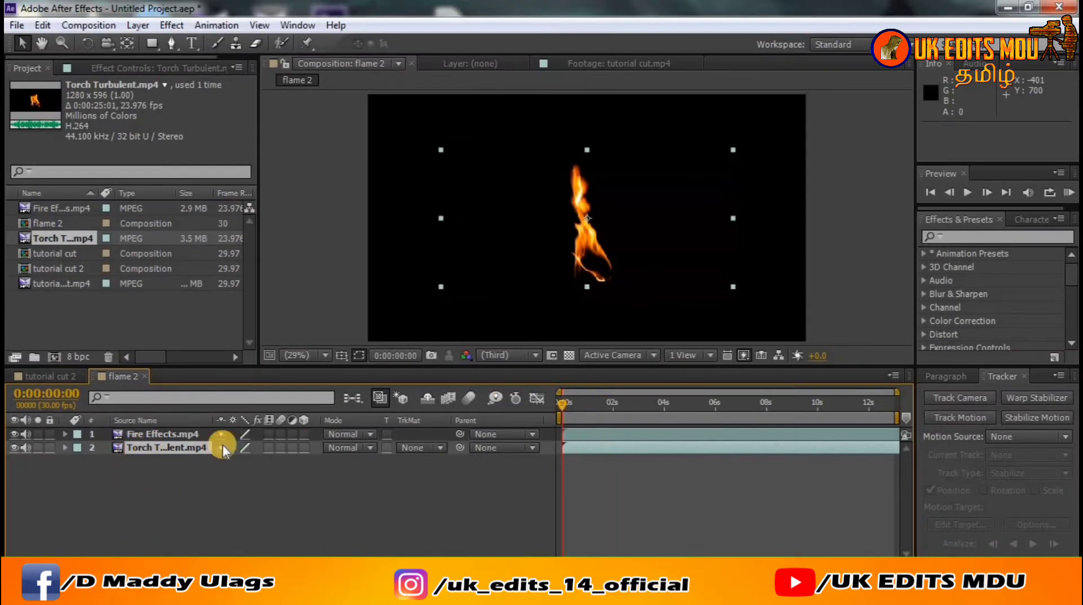
drag(162, 450, 160, 437)
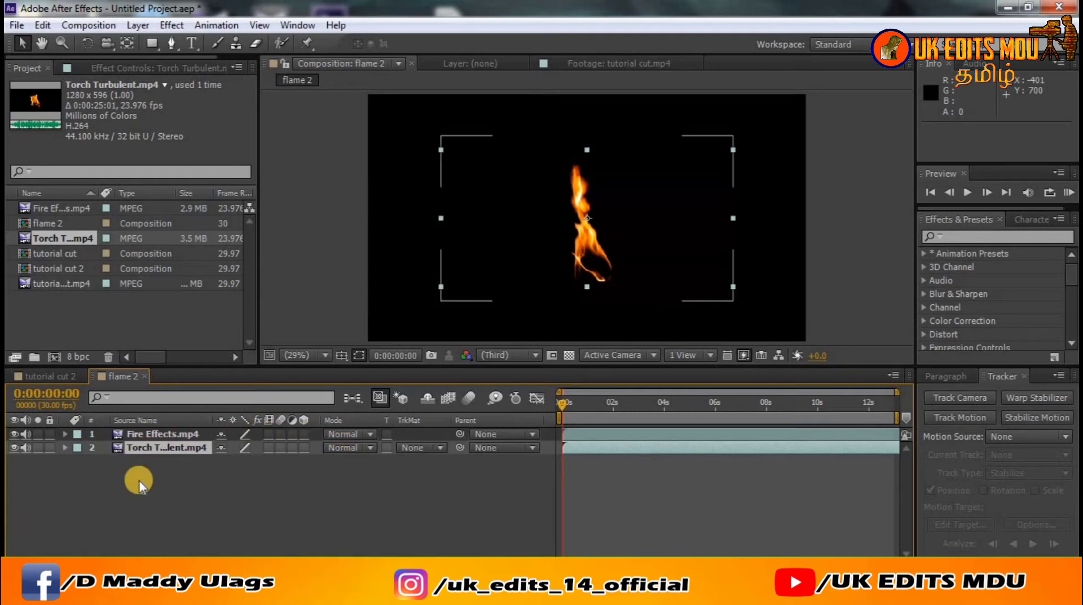
Step: Add a full-frame 1920×1080 orange solid, Orange Solid 1, to flame 2
right_click(114, 489)
mouse_move(291, 289)
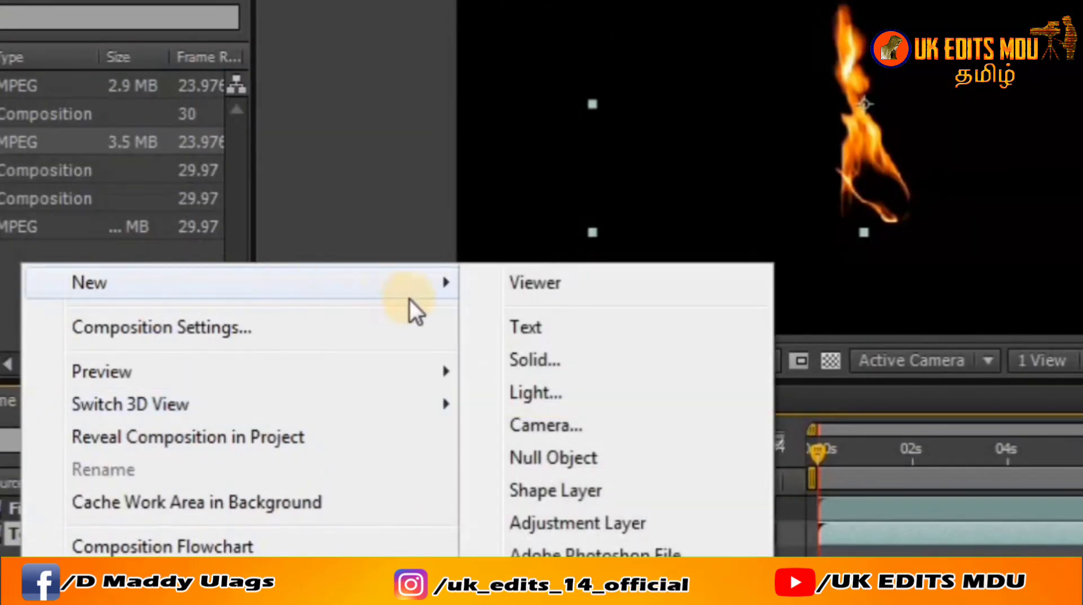
click(578, 357)
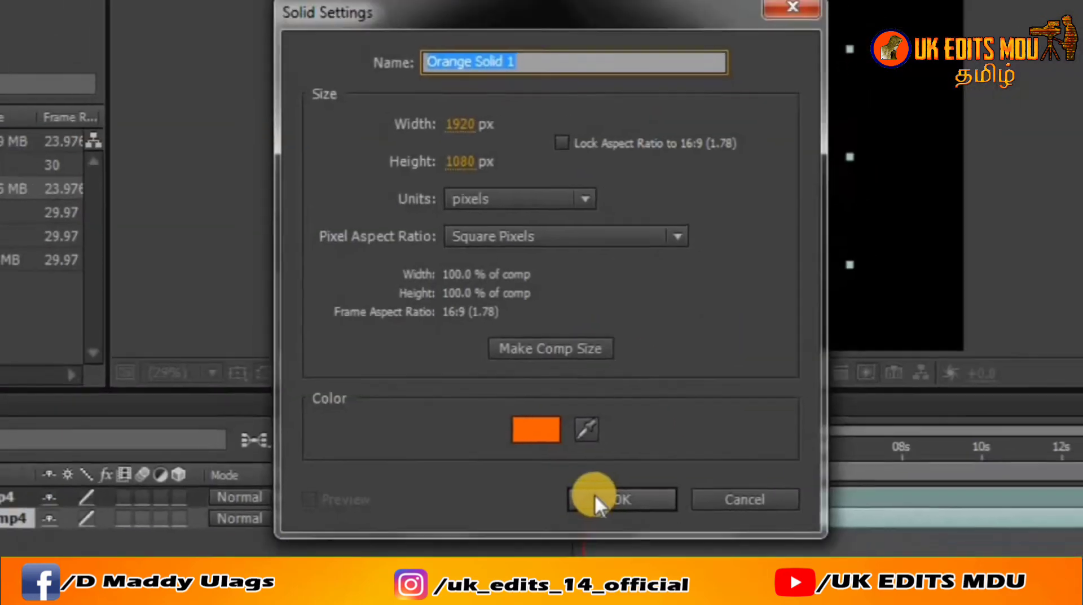
click(864, 511)
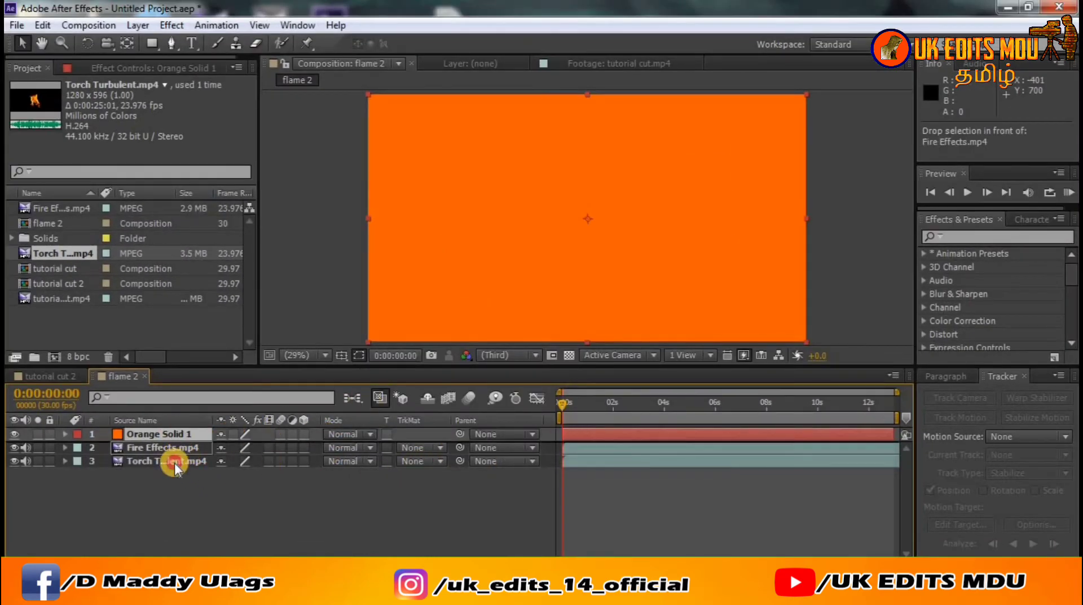
drag(180, 449, 174, 479)
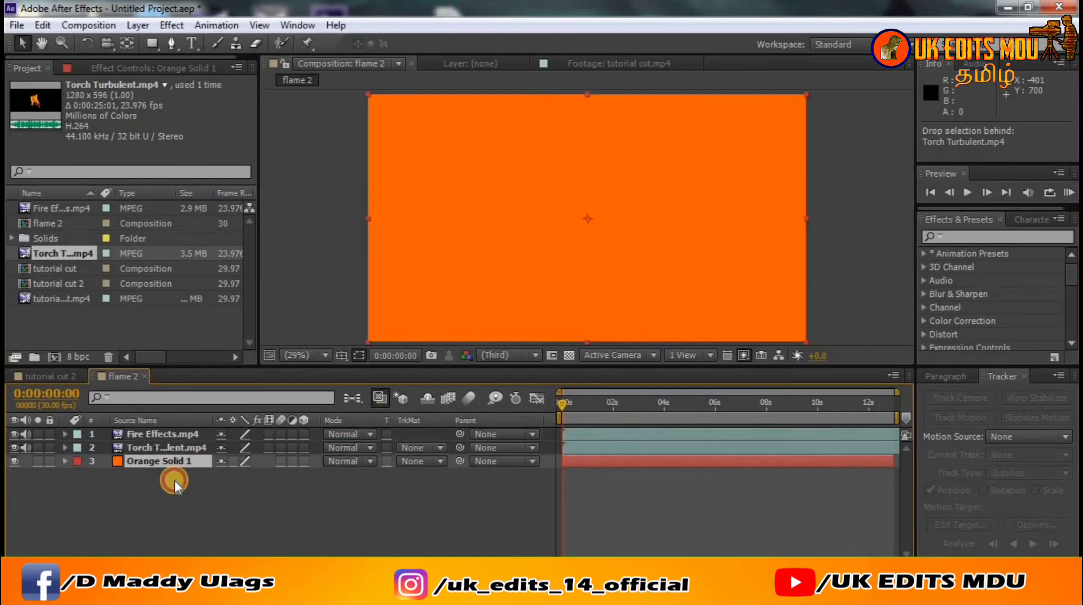
click(350, 446)
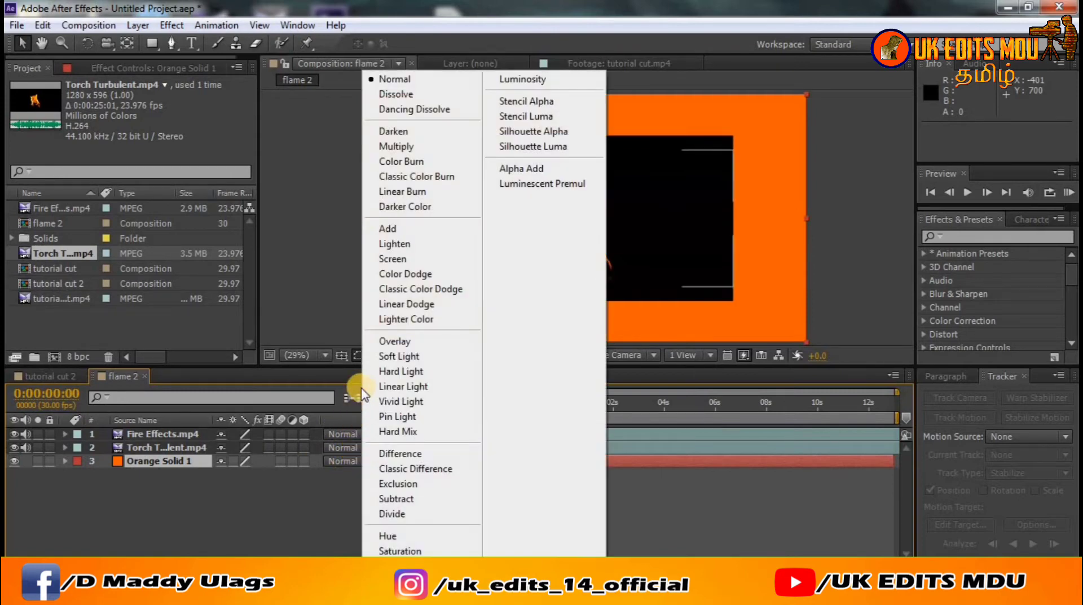
click(397, 260)
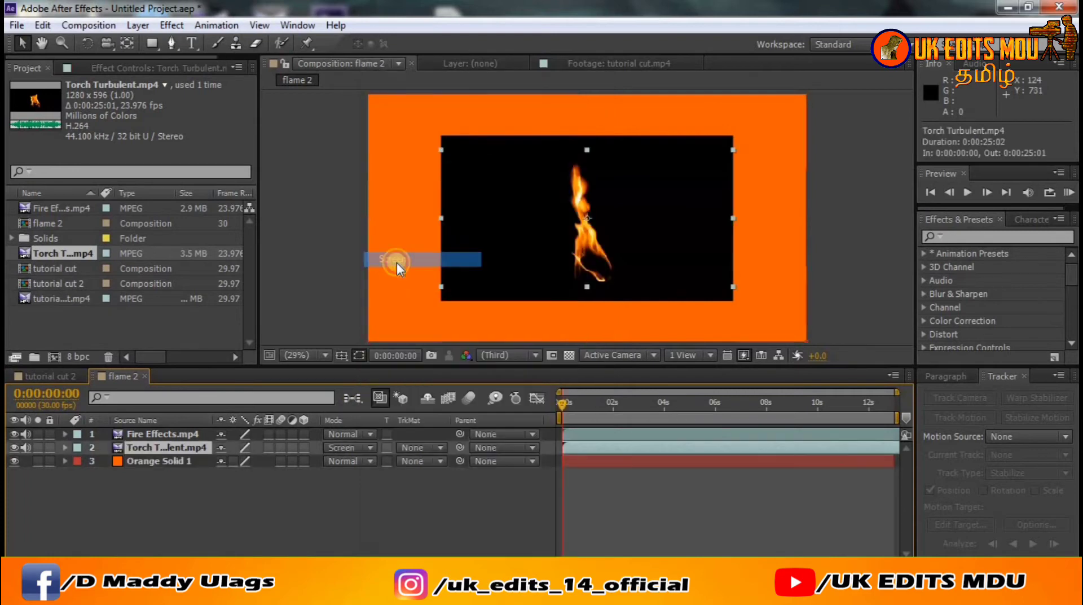
click(339, 434)
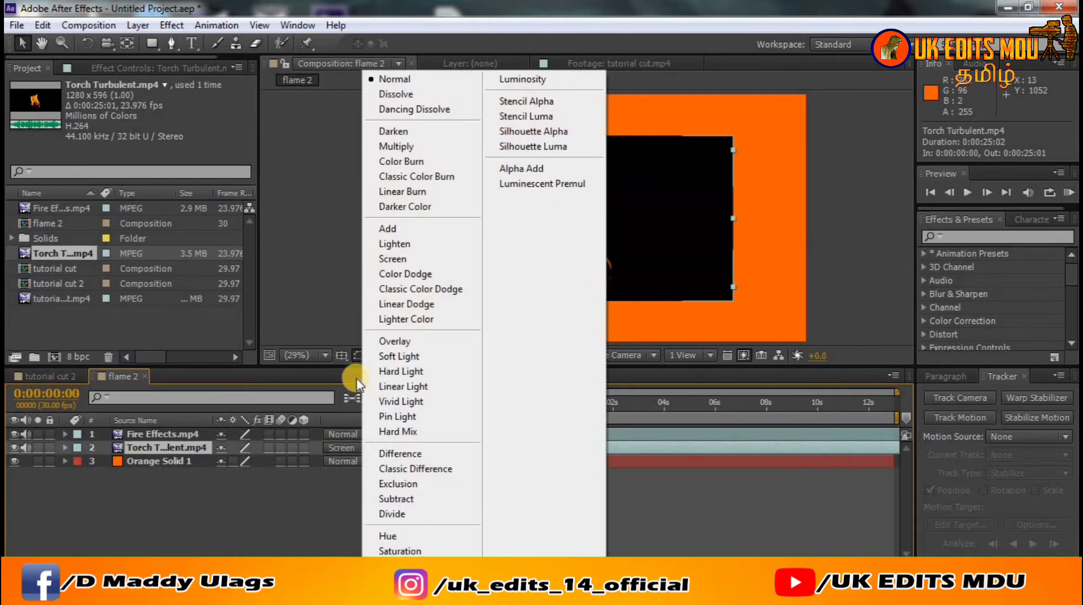
click(385, 258)
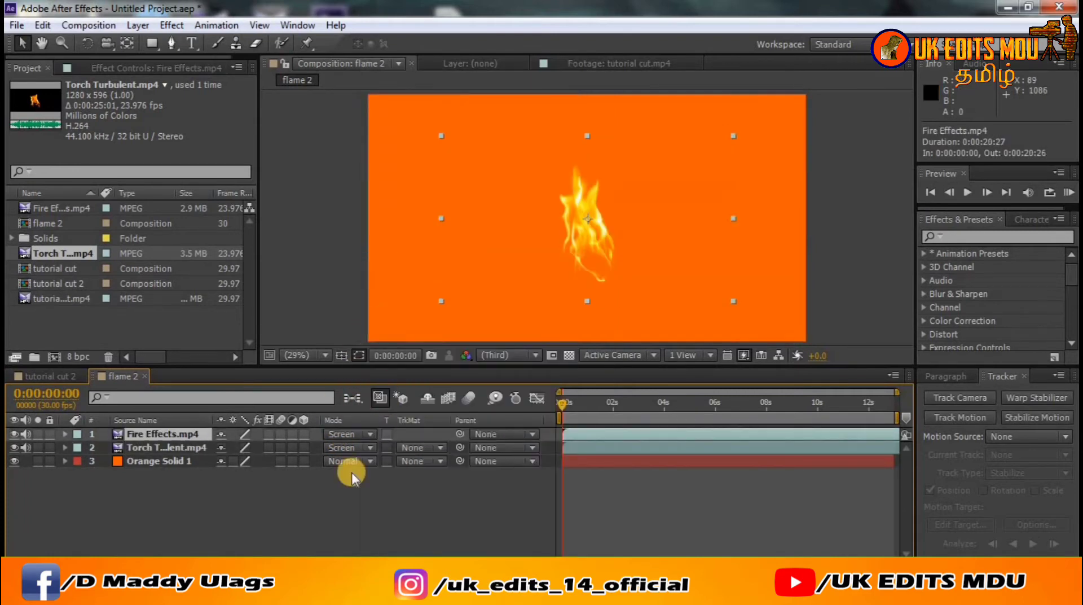
drag(561, 404, 589, 404)
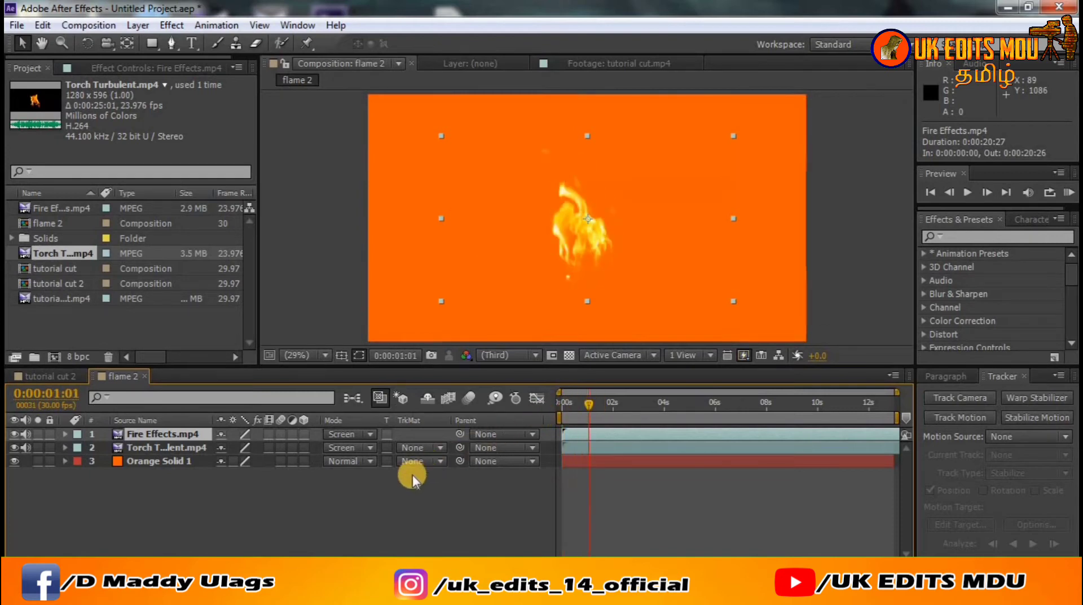
click(201, 504)
right_click(201, 503)
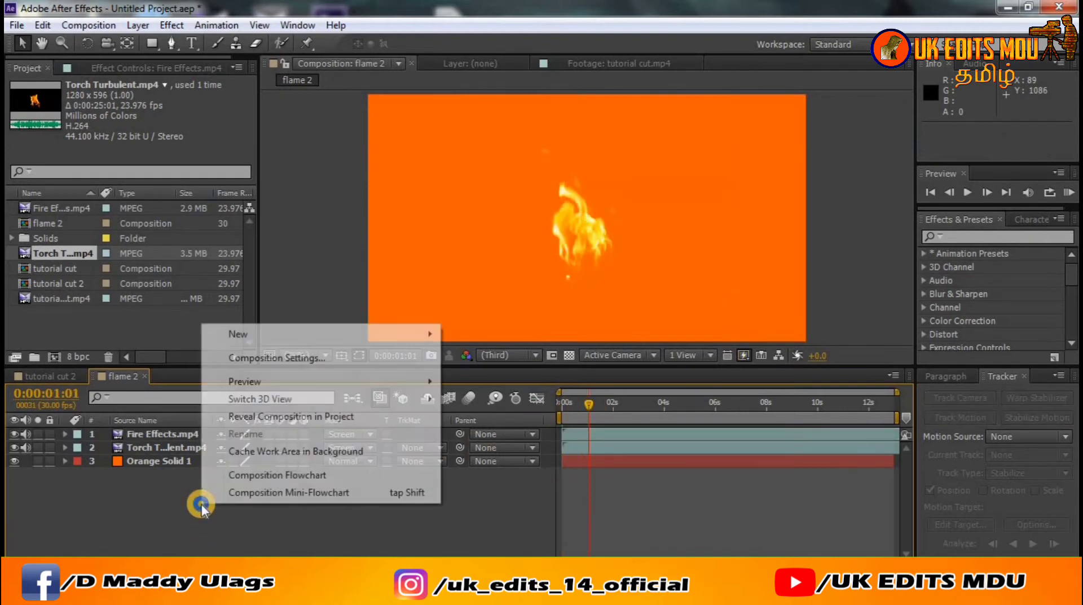
click(153, 482)
click(157, 462)
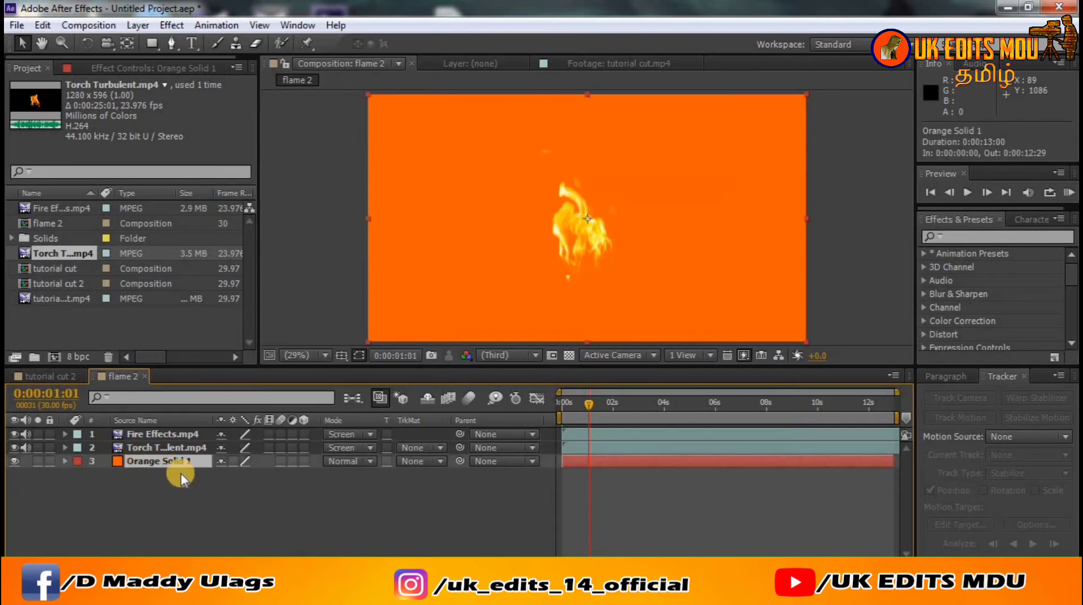
click(173, 462)
Step: Collapse Orange Solid 1's properties and switch from the Rectangle Tool to the Ellipse Tool
click(65, 460)
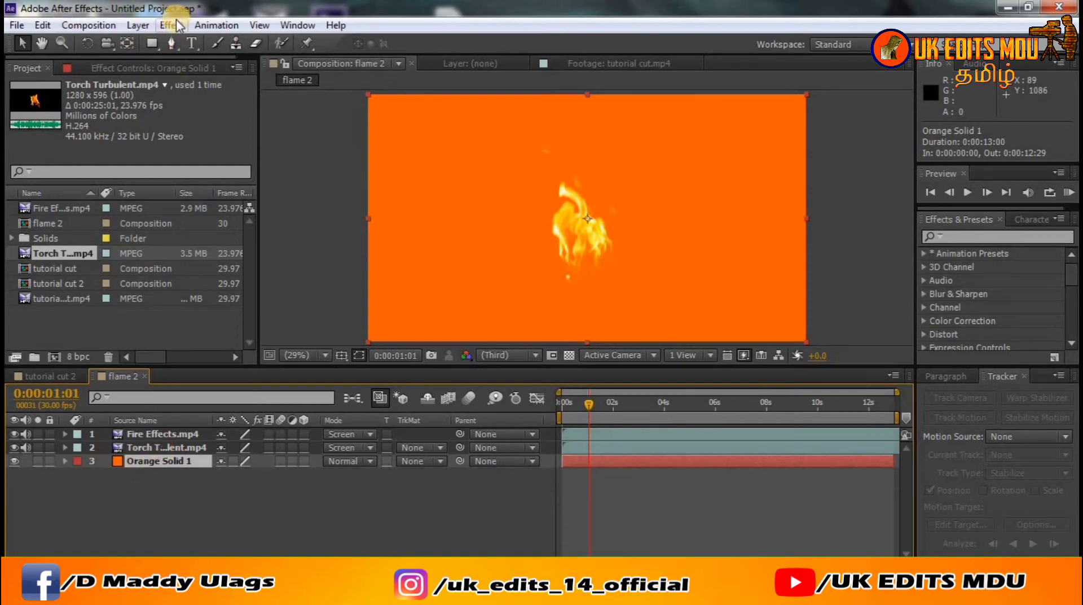
click(150, 46)
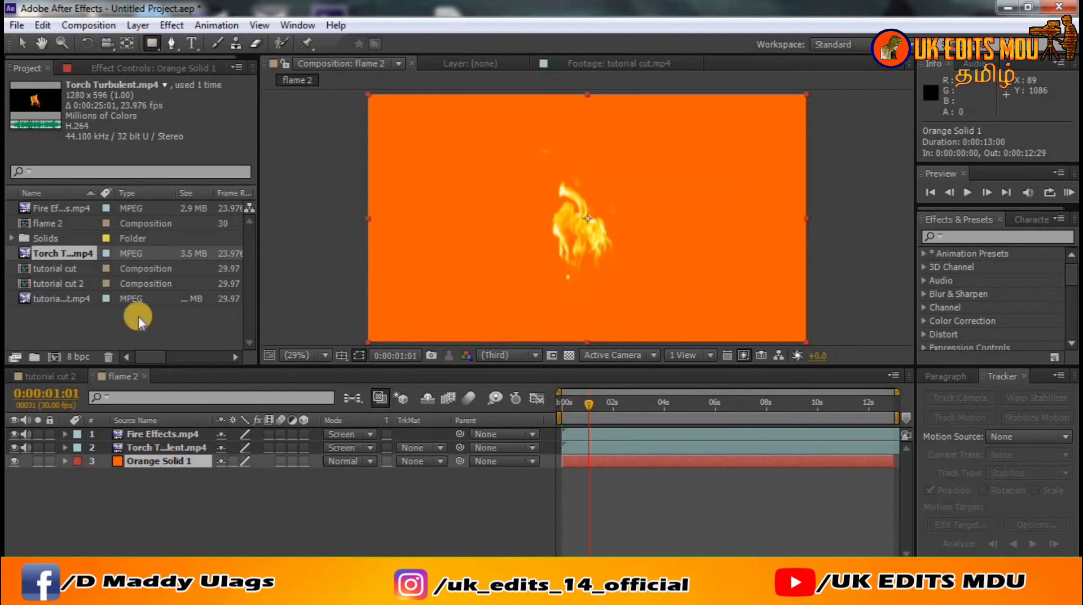
drag(152, 44, 176, 75)
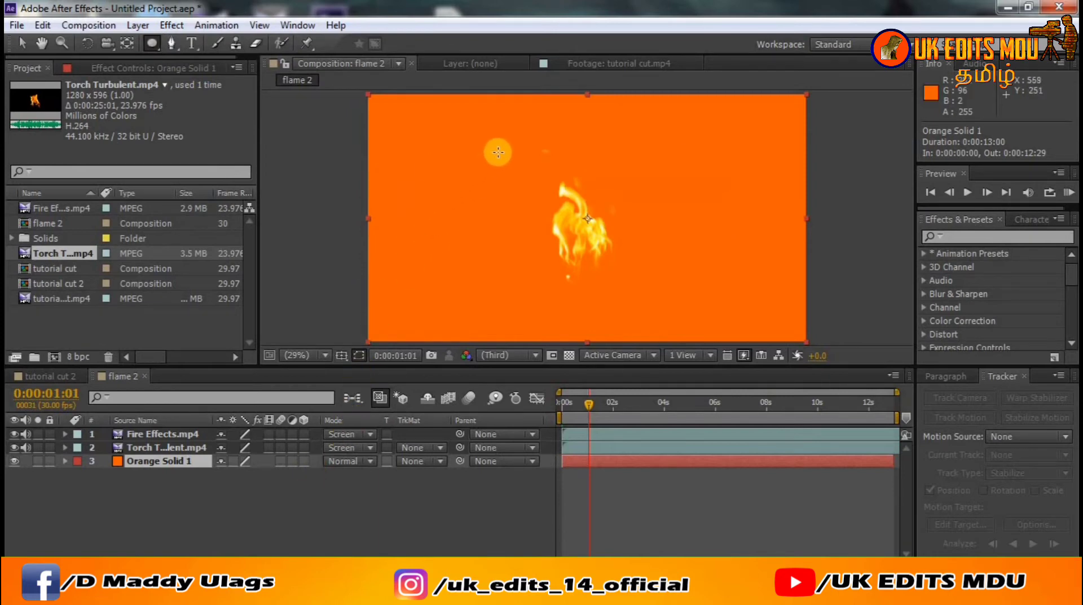
Step: Draw an ellipse mask around the flame on Orange Solid 1 and shift it slightly left
mouse_move(509, 150)
mouse_down()
mouse_move(608, 228)
mouse_move(673, 322)
mouse_up()
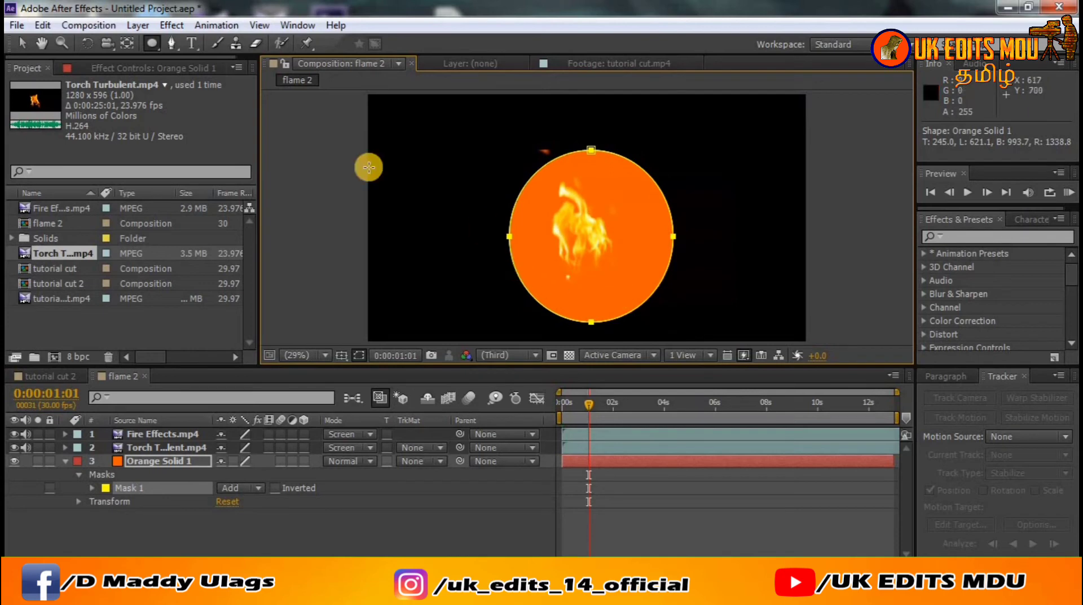
click(22, 42)
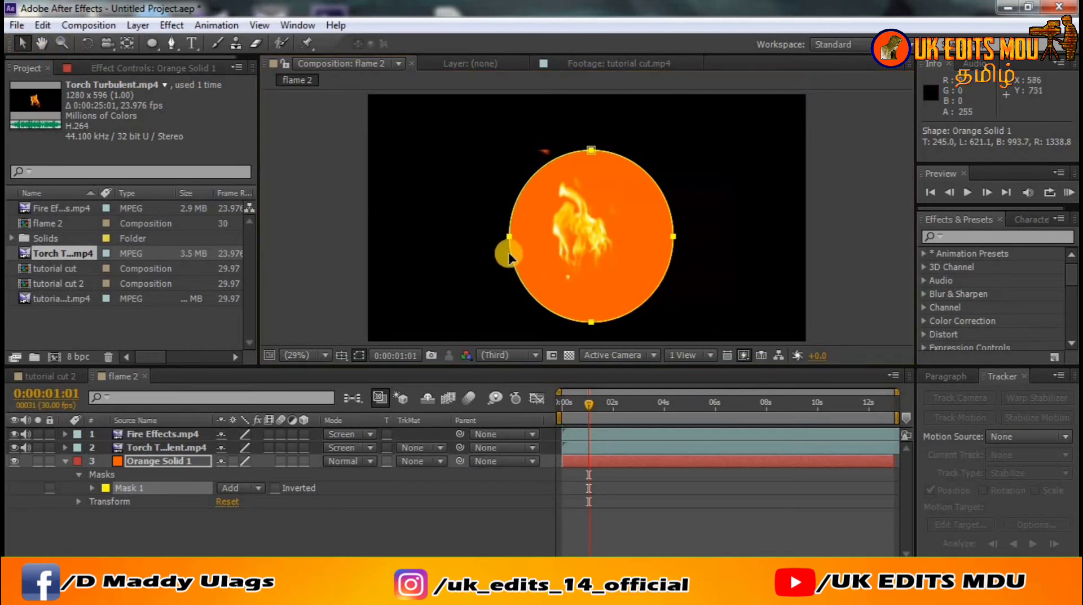
drag(506, 238, 496, 239)
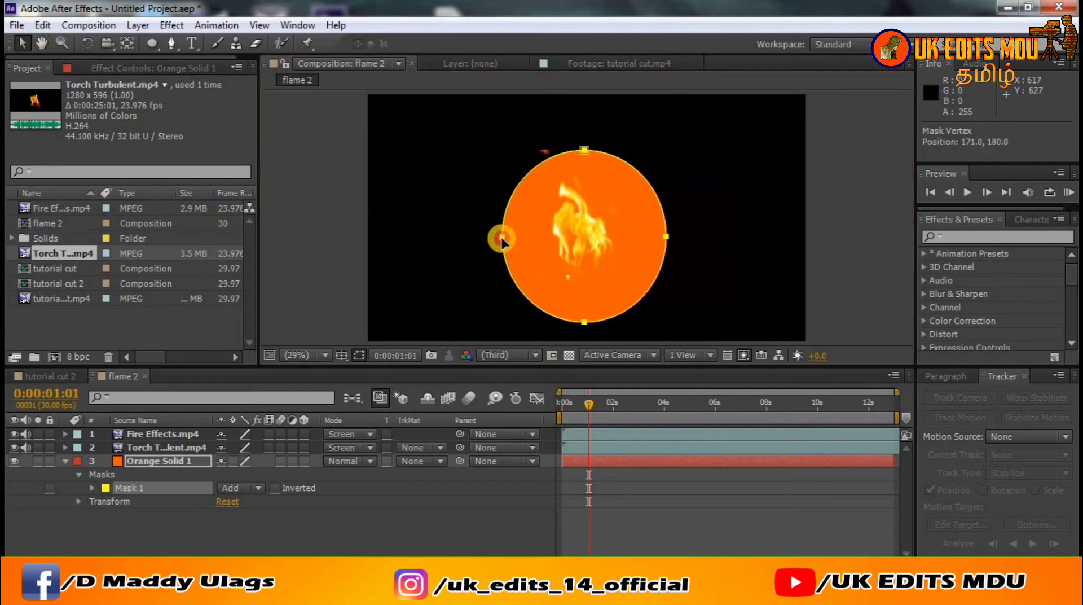
click(581, 150)
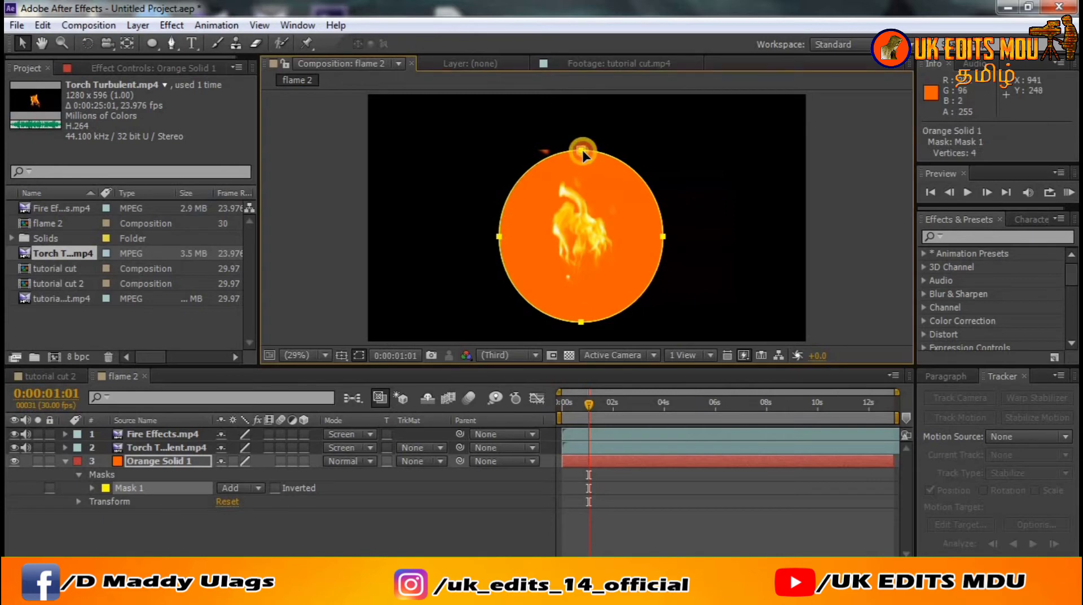
click(181, 463)
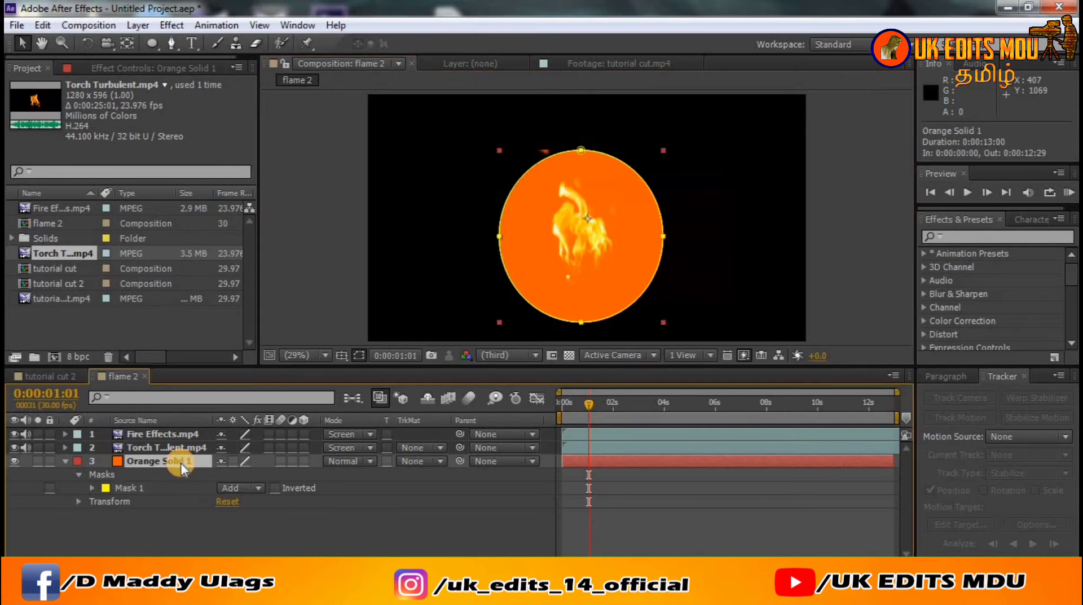
Step: Adjust the mask's top, left, right and bottom points into an upright oval
click(580, 148)
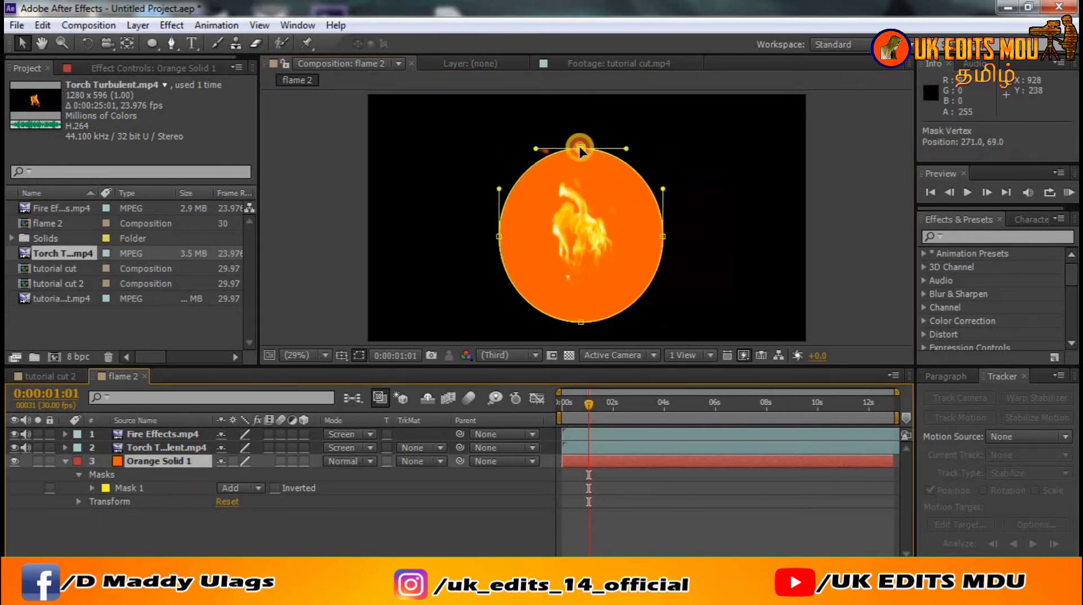
drag(580, 148, 580, 155)
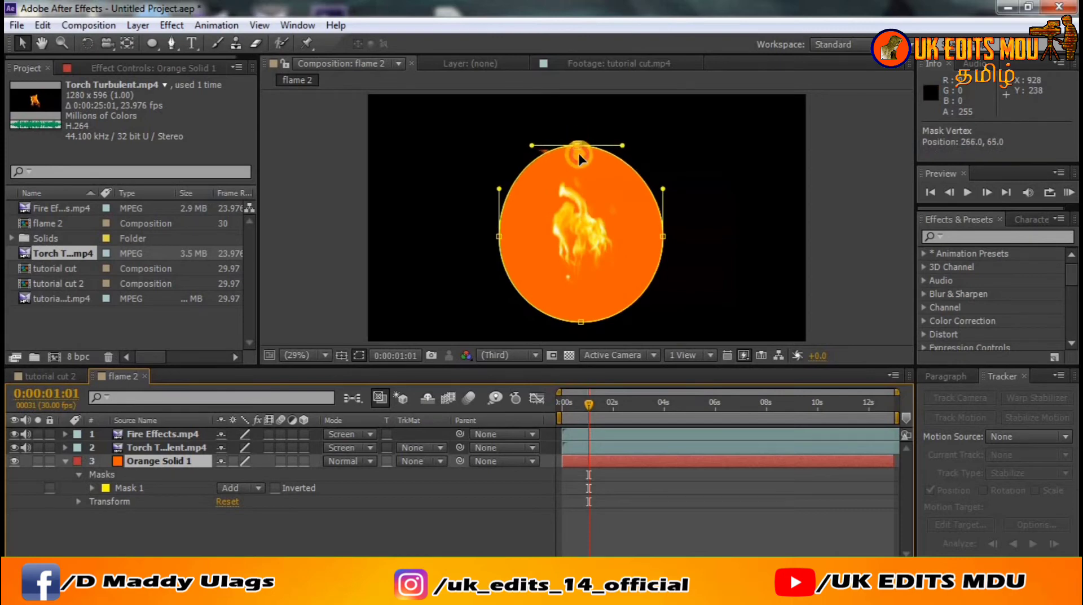
click(582, 324)
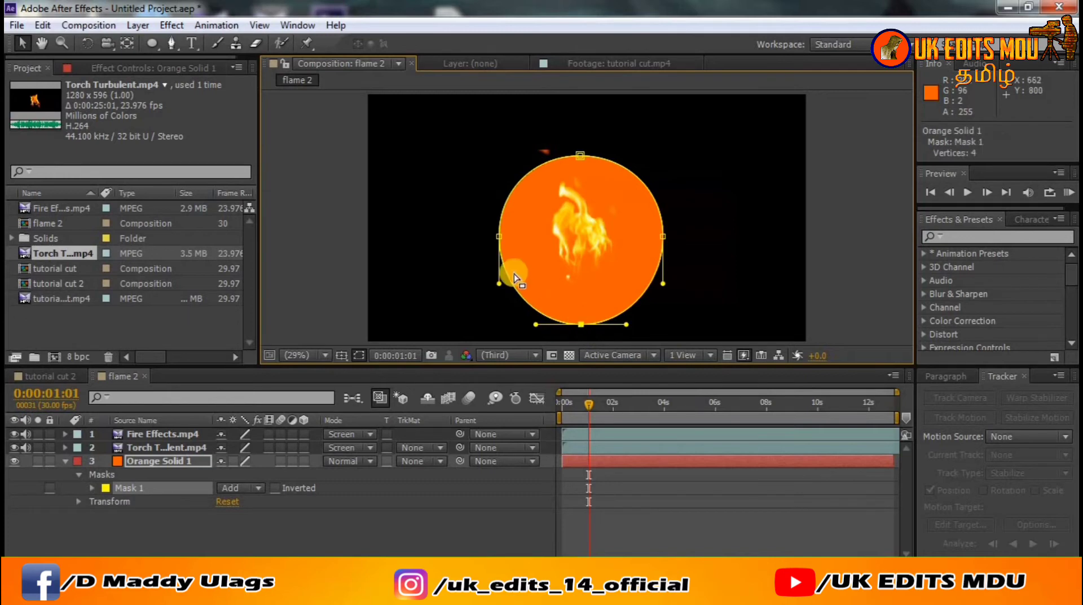
drag(498, 235, 516, 234)
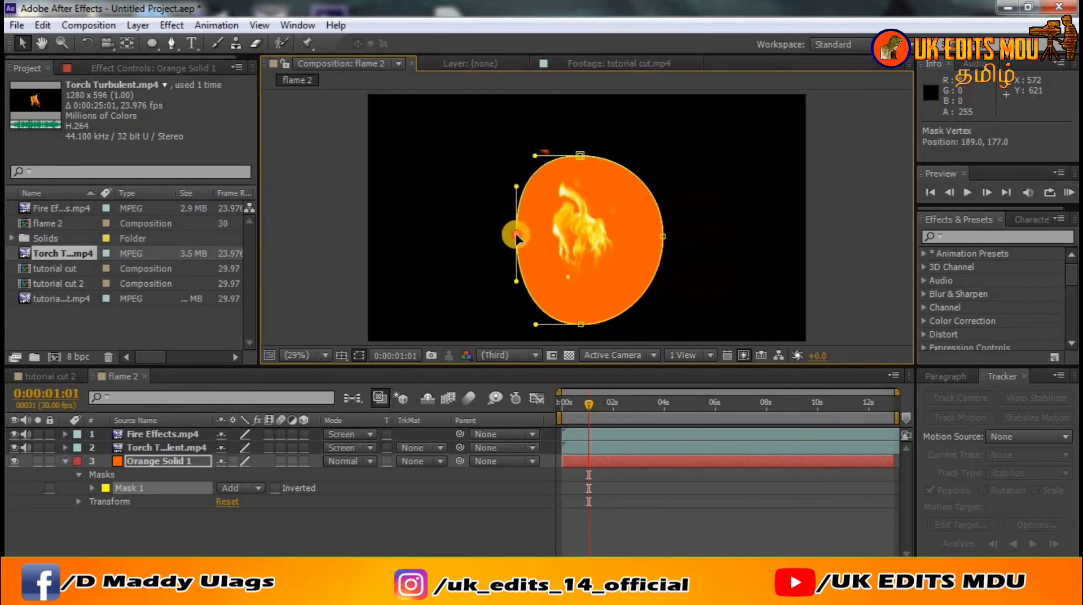
drag(580, 153, 578, 146)
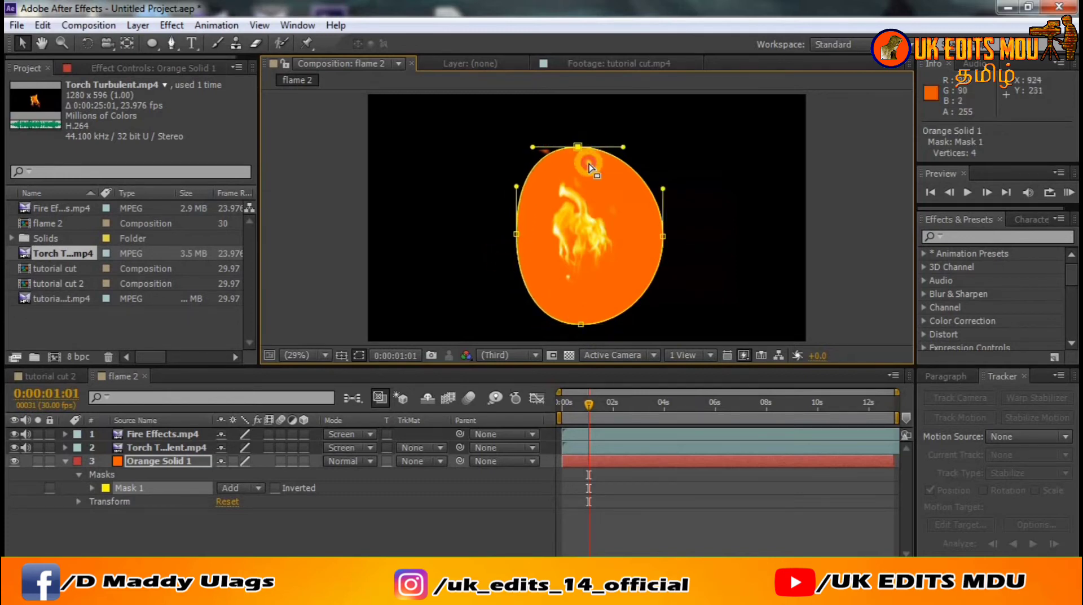
drag(666, 237, 652, 237)
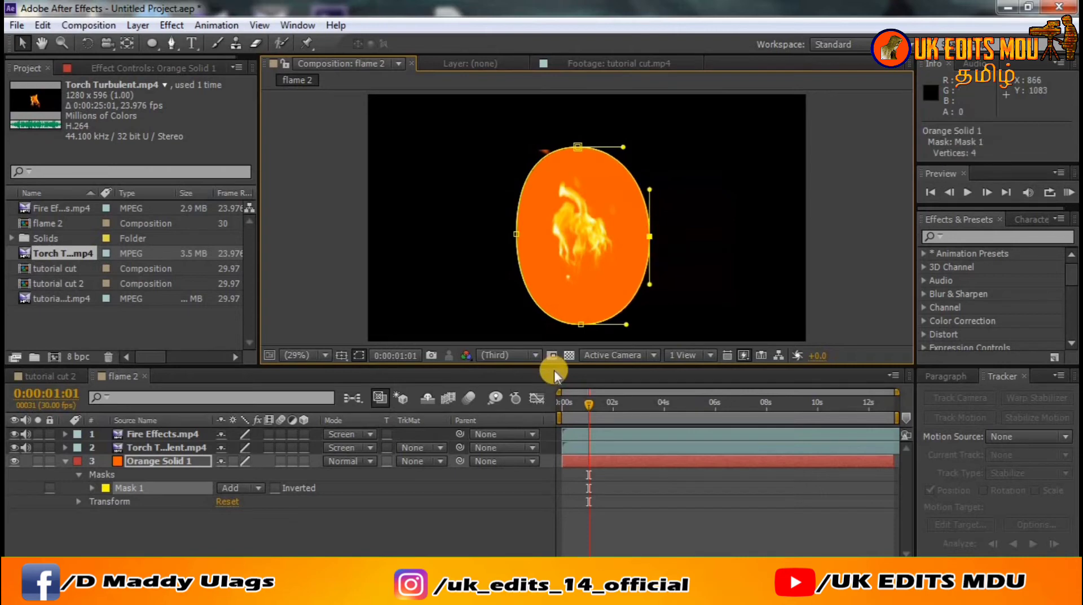
drag(581, 326, 582, 321)
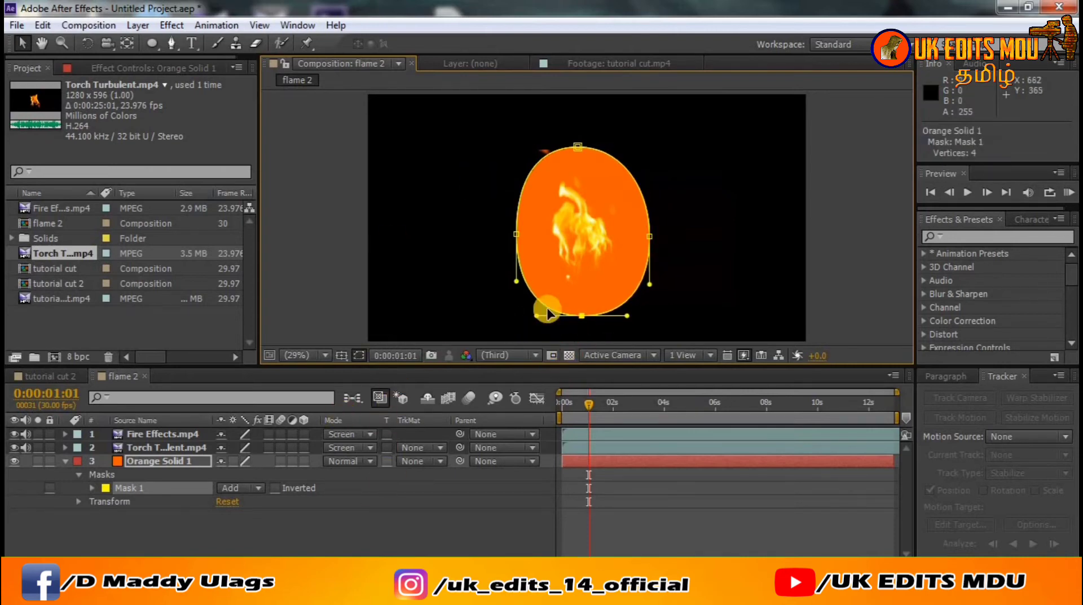
click(174, 535)
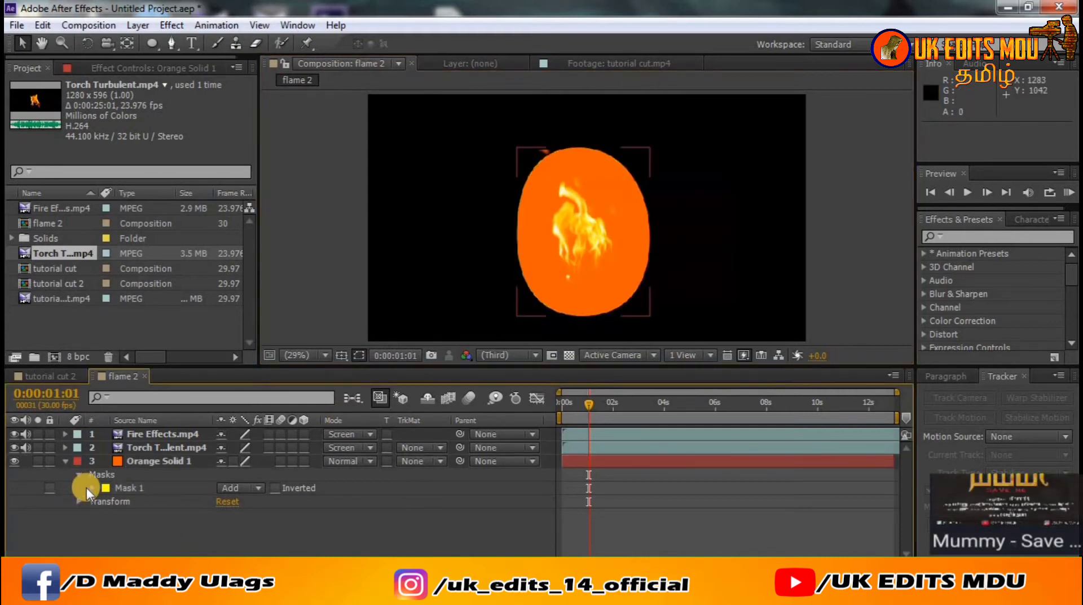
Step: Raise Mask 1's feather to 714.0, 714.0 pixels for a soft orange glow
click(91, 487)
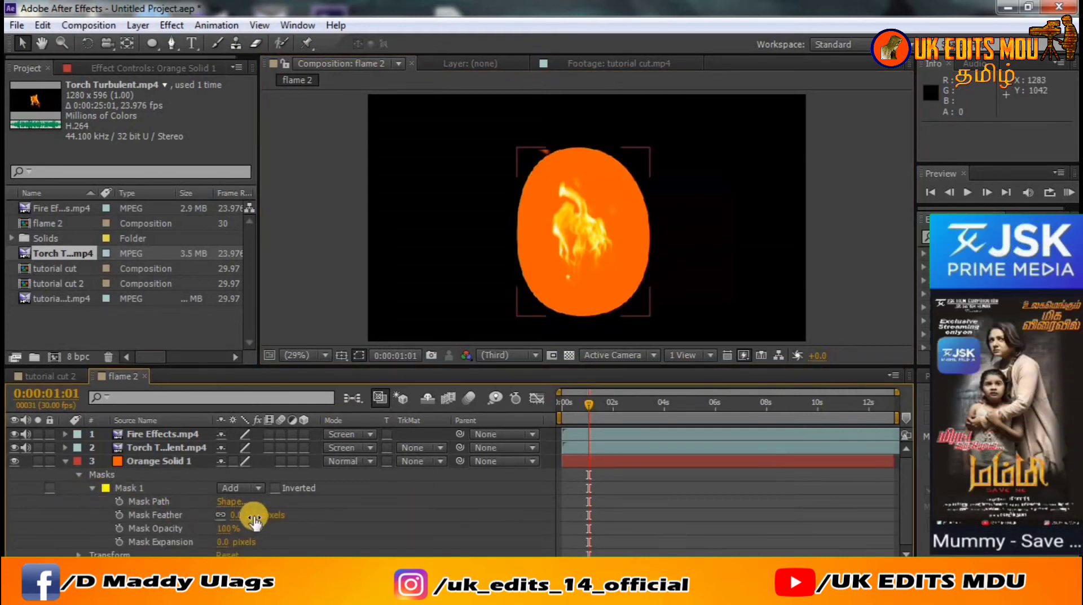
mouse_move(253, 512)
mouse_down()
mouse_move(549, 504)
mouse_move(1065, 443)
mouse_move(849, 496)
mouse_move(595, 528)
mouse_move(710, 476)
mouse_move(497, 513)
mouse_move(819, 466)
mouse_up()
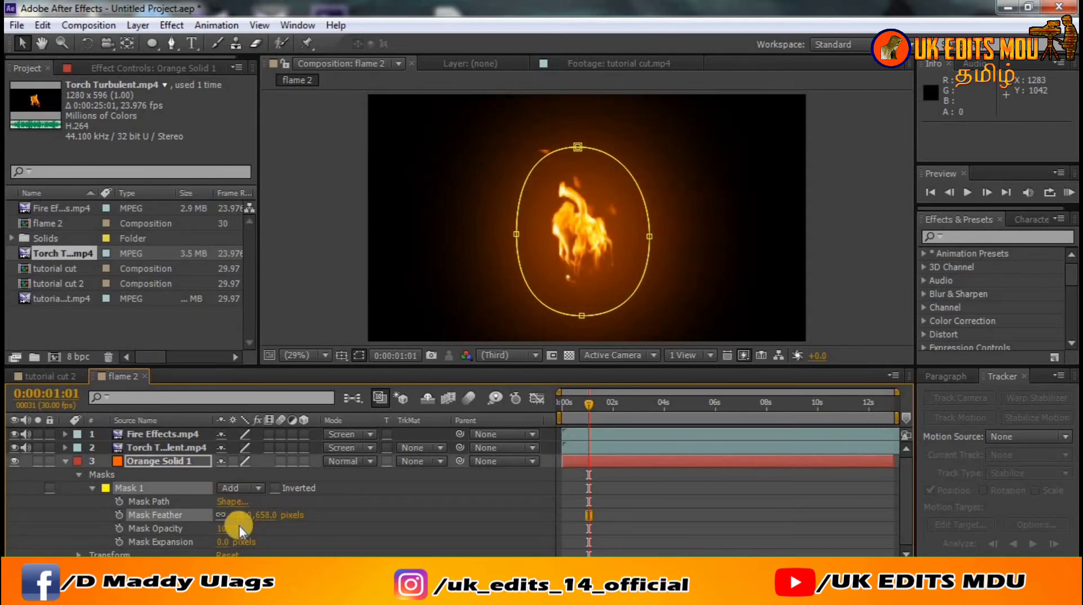
drag(240, 515, 295, 511)
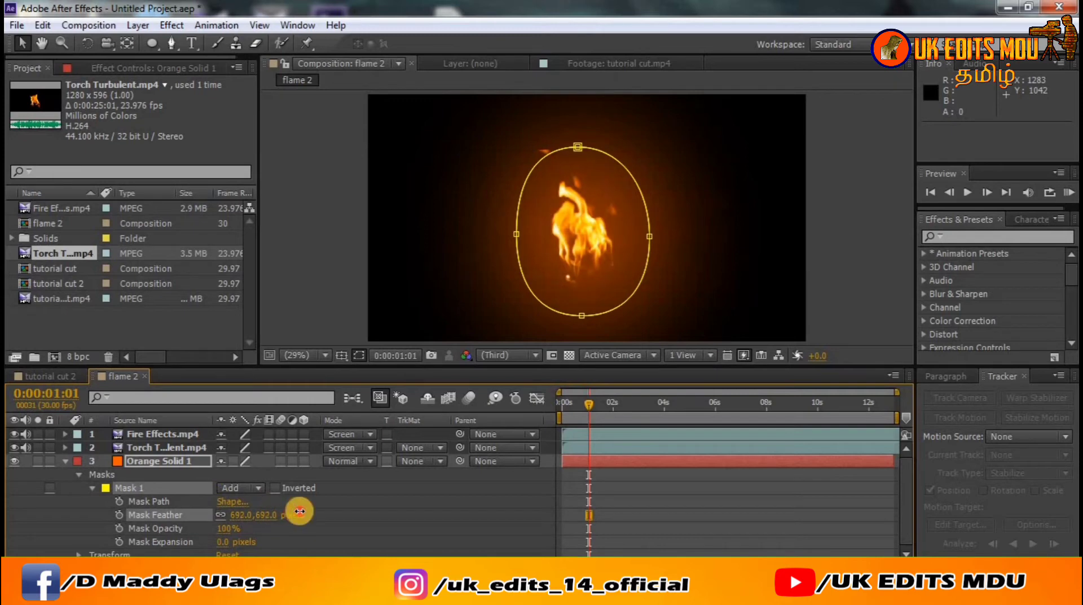
drag(294, 511, 316, 511)
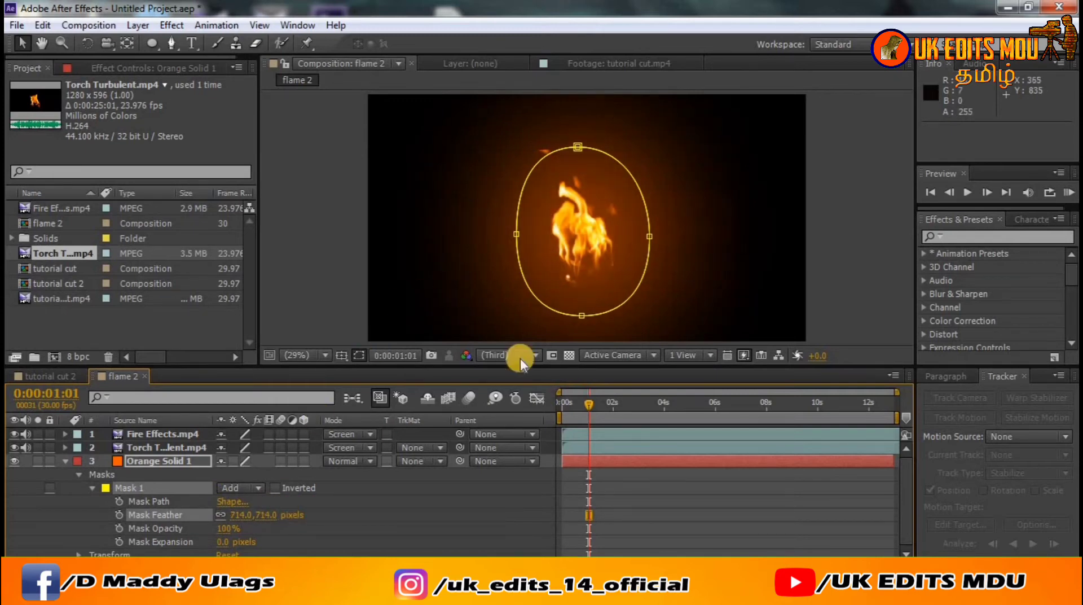
click(161, 458)
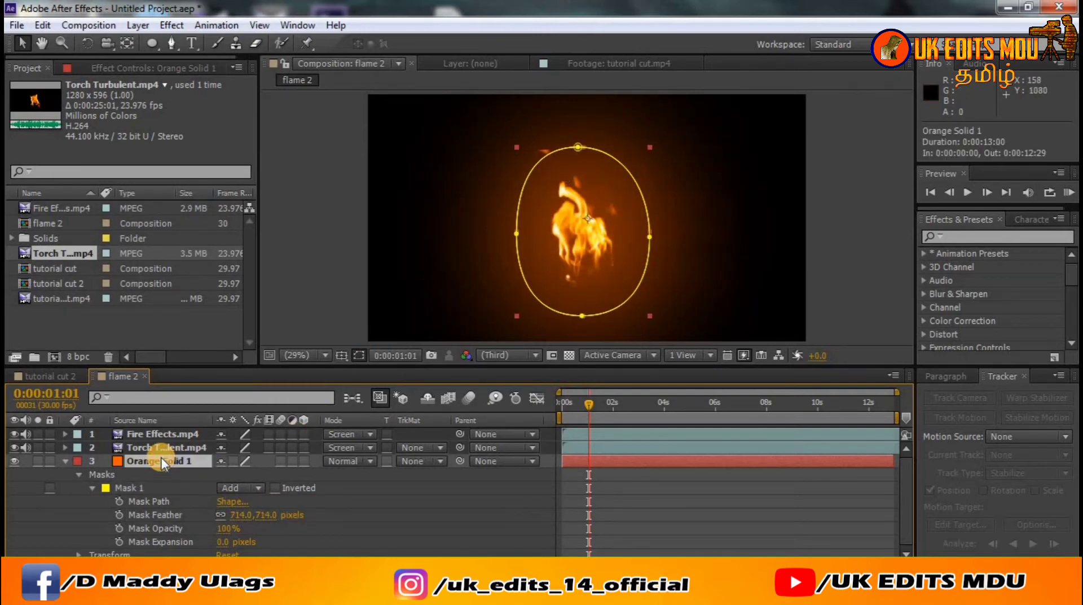
click(62, 373)
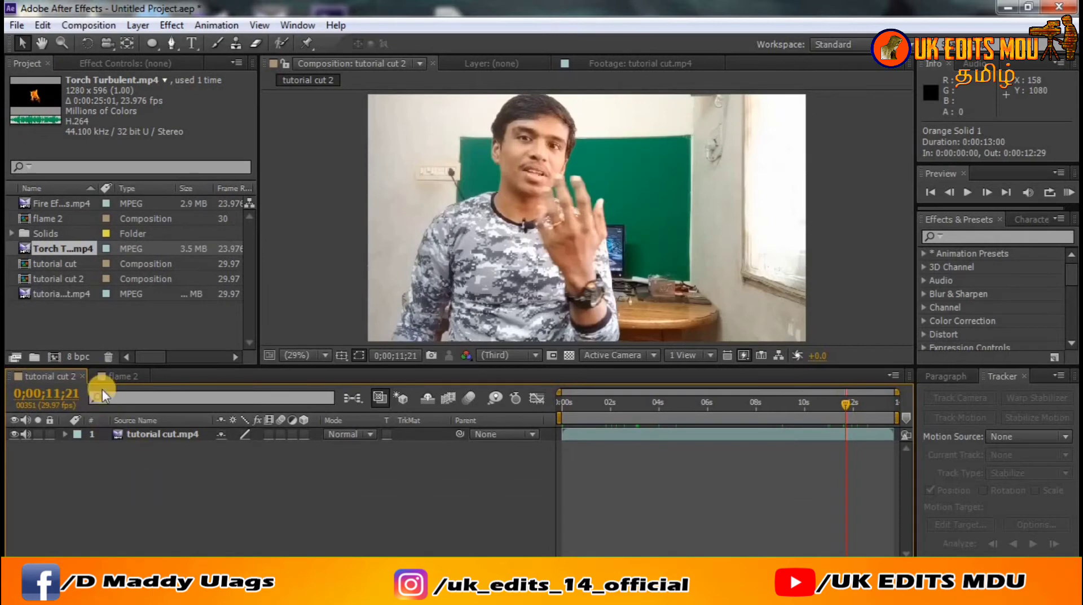
click(114, 375)
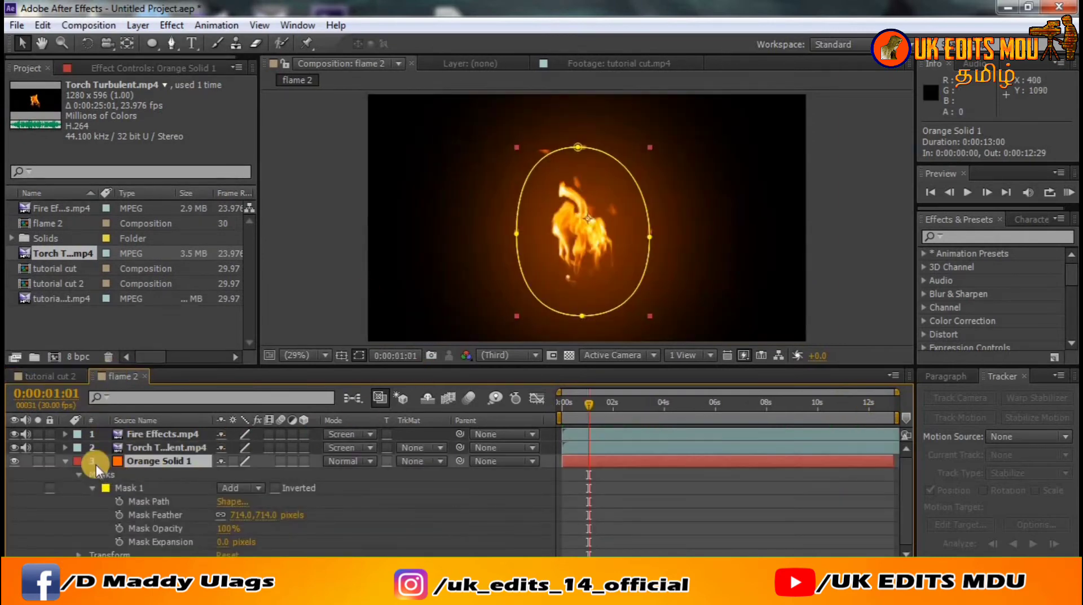
click(66, 462)
click(121, 487)
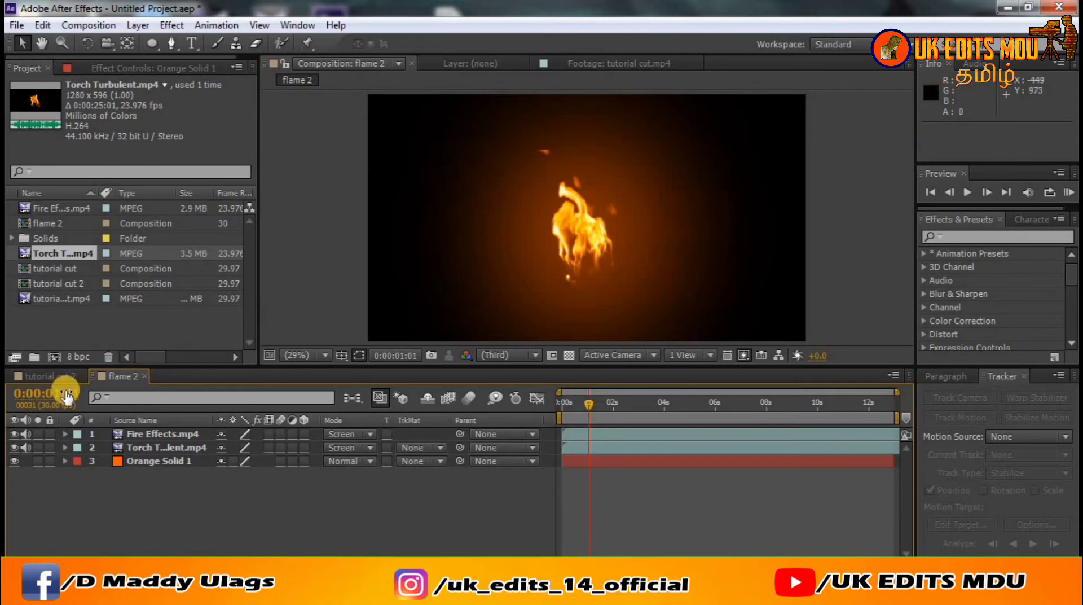
drag(588, 430, 586, 430)
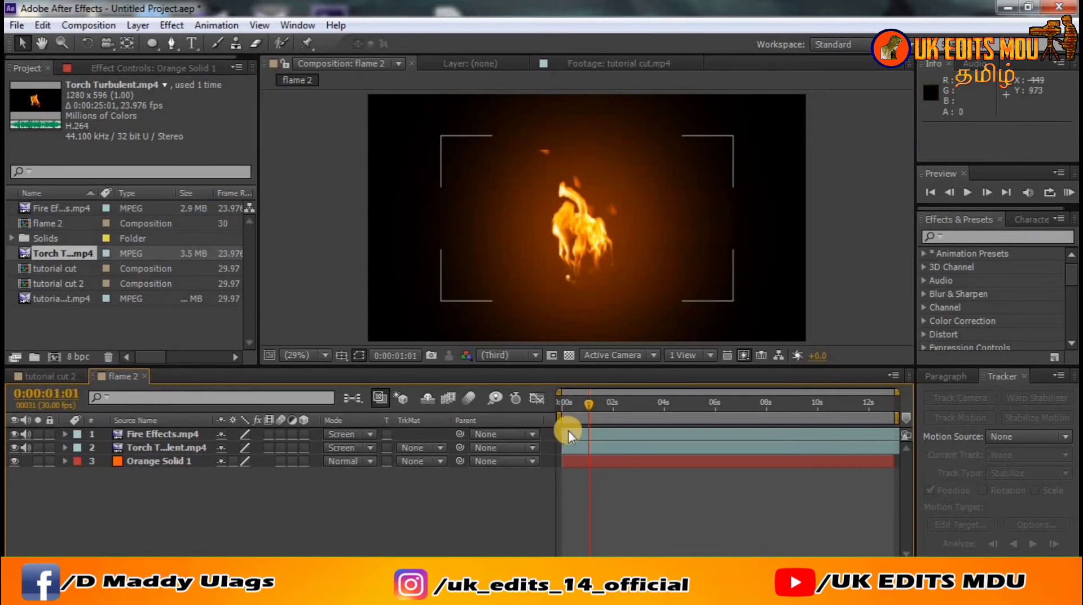
click(54, 374)
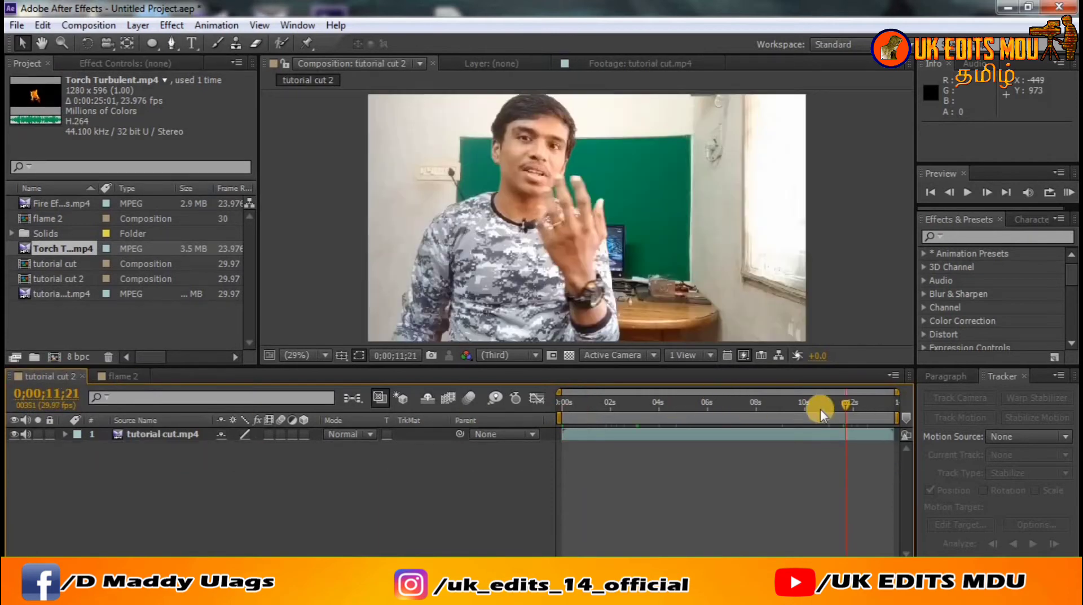
drag(845, 402, 804, 408)
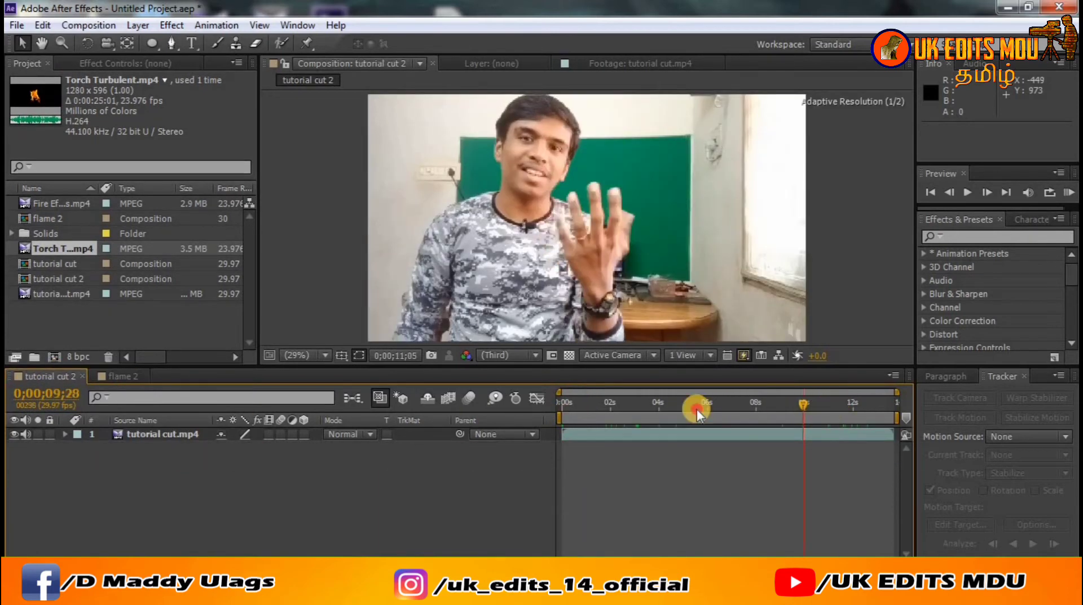
click(115, 375)
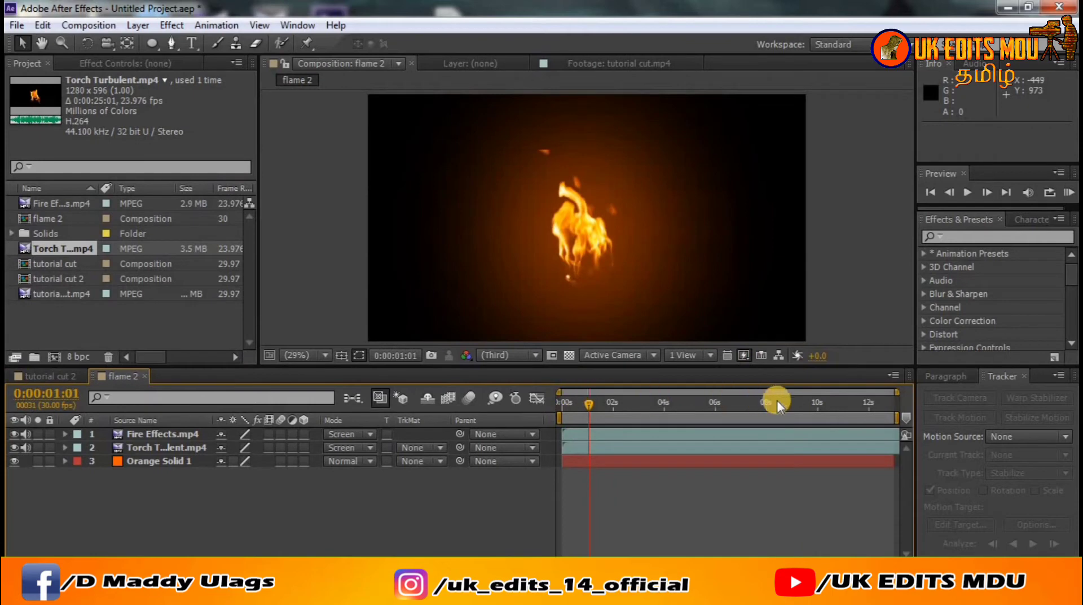
Step: At around 12 seconds, nudge the Fire Effects flame lower in the frame
drag(591, 405, 869, 406)
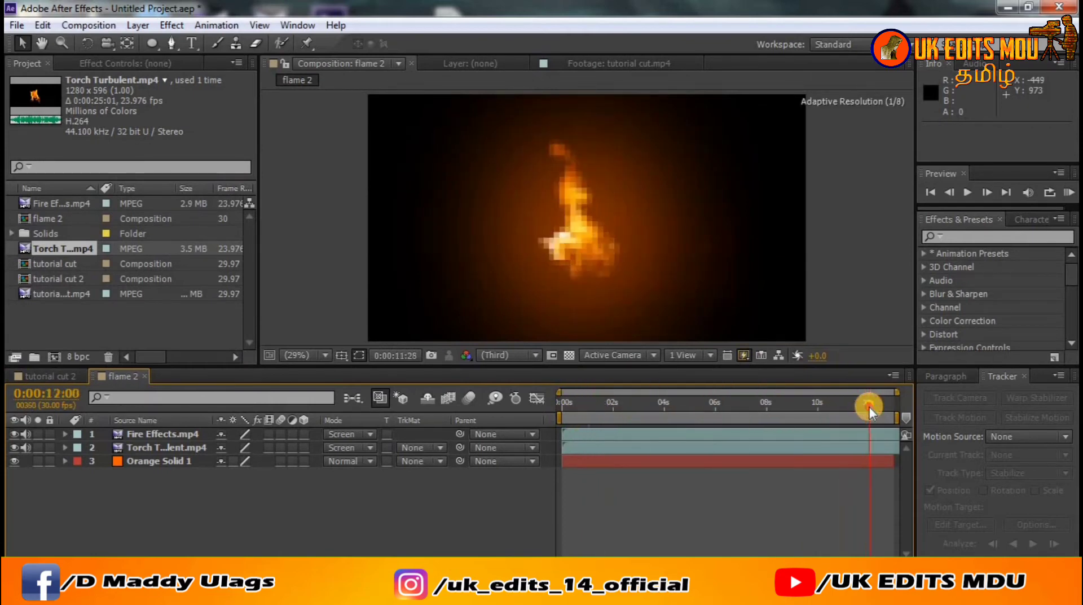
drag(869, 407, 870, 406)
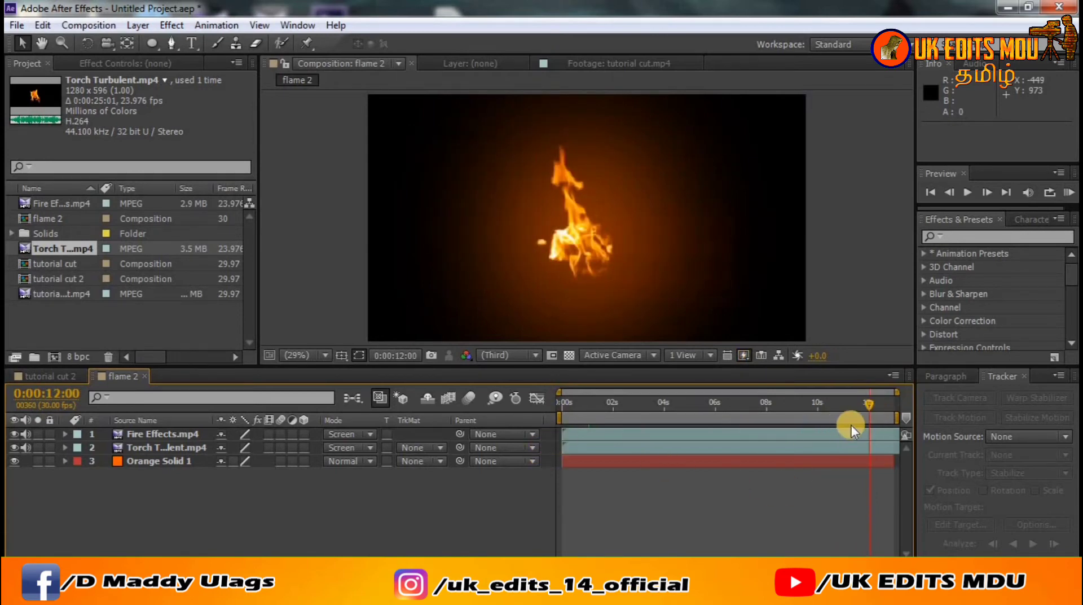
click(815, 432)
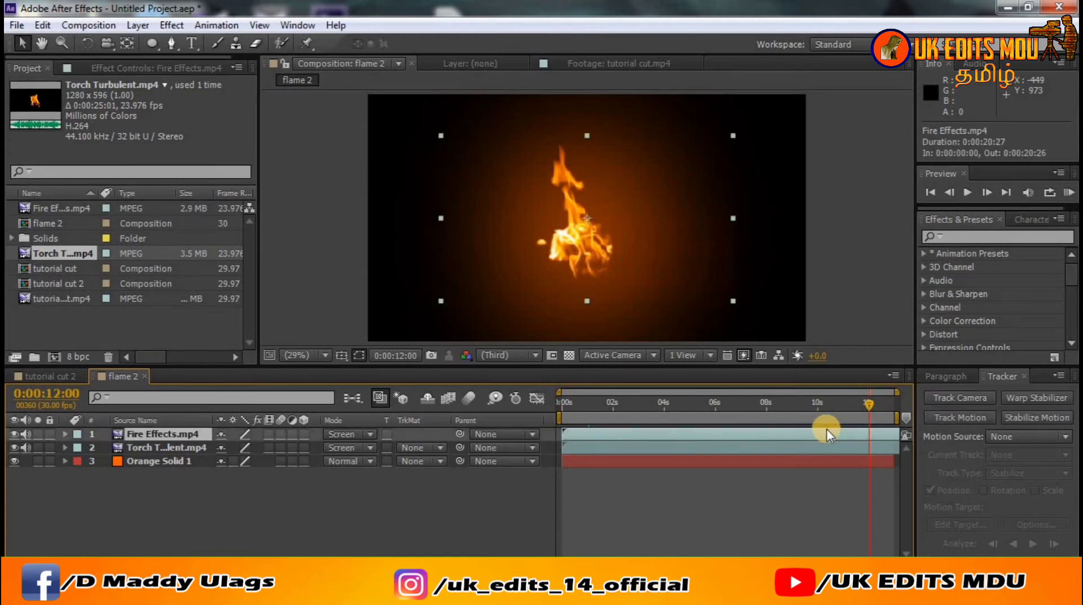
mouse_move(625, 244)
mouse_down()
mouse_move(628, 258)
mouse_move(625, 239)
mouse_up()
Step: Nudge the Torch Turbulent flame slightly and slide its layer about 15 seconds earlier
click(656, 445)
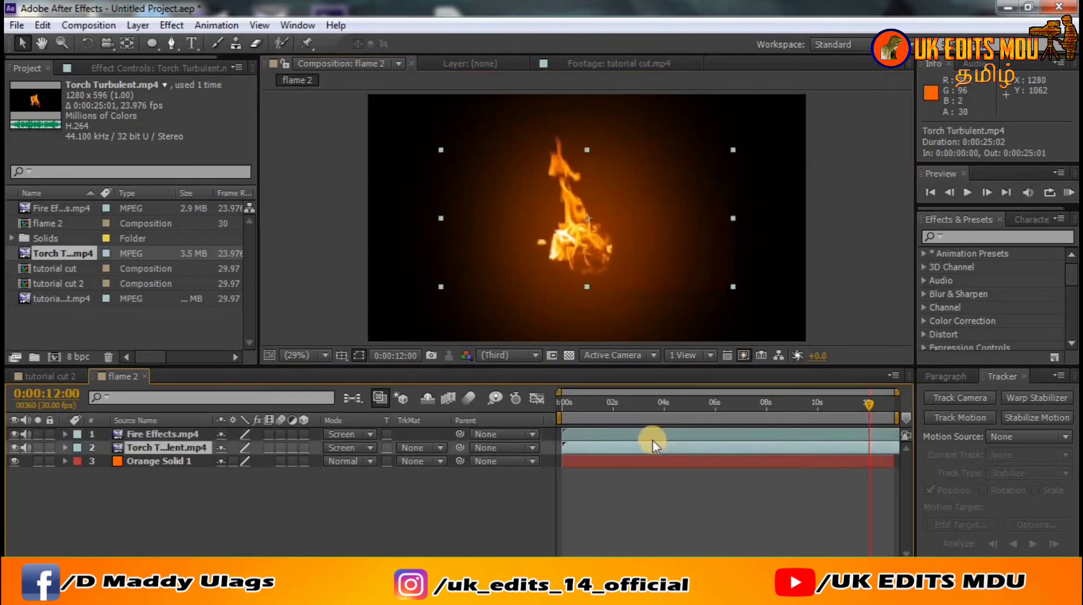
drag(635, 221, 637, 225)
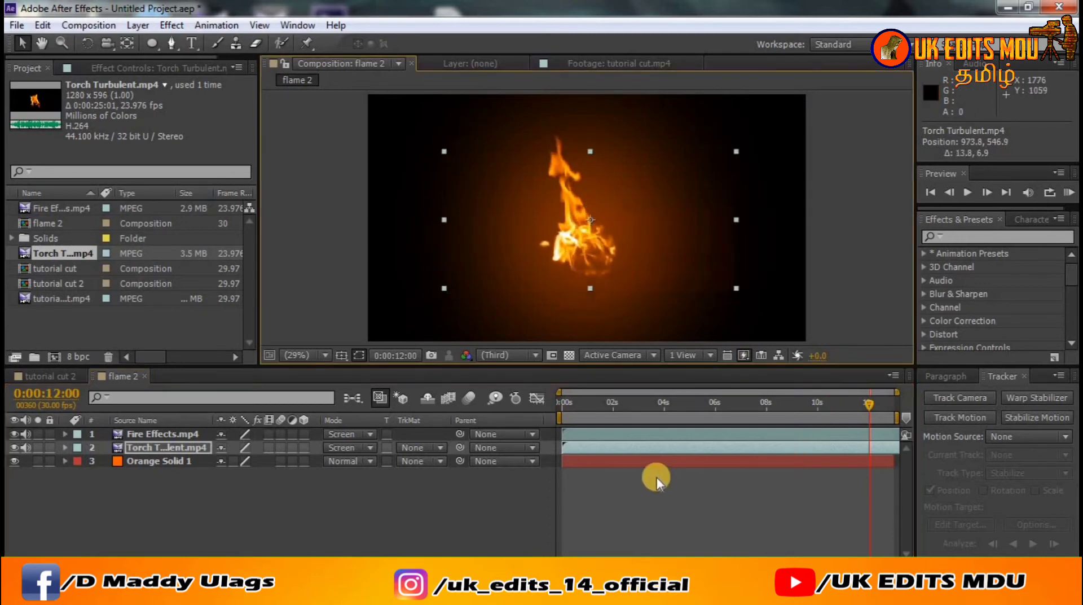
drag(563, 447, 564, 452)
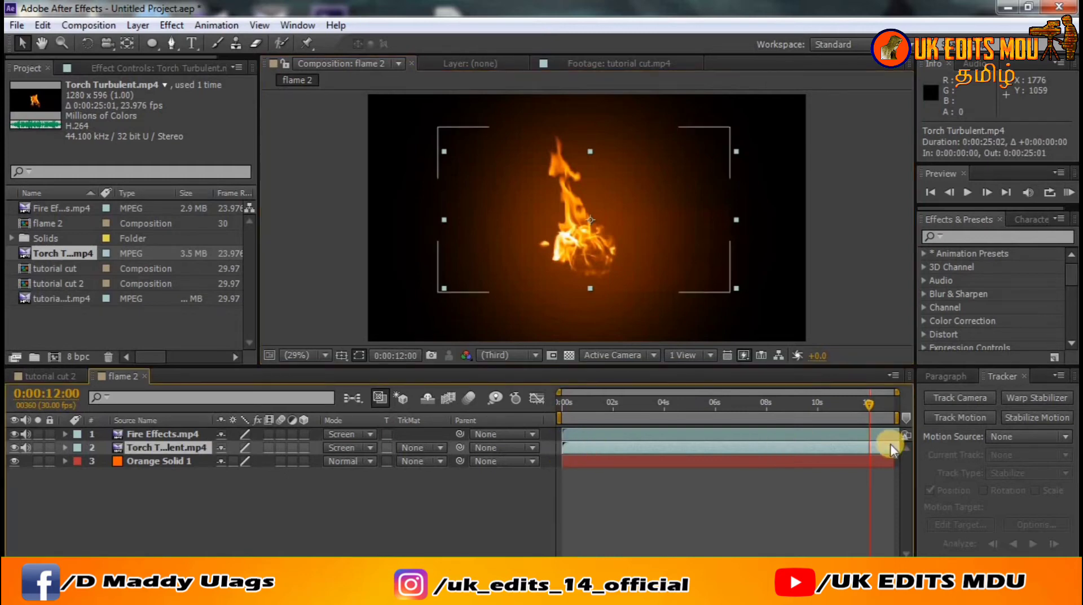
drag(894, 449, 506, 462)
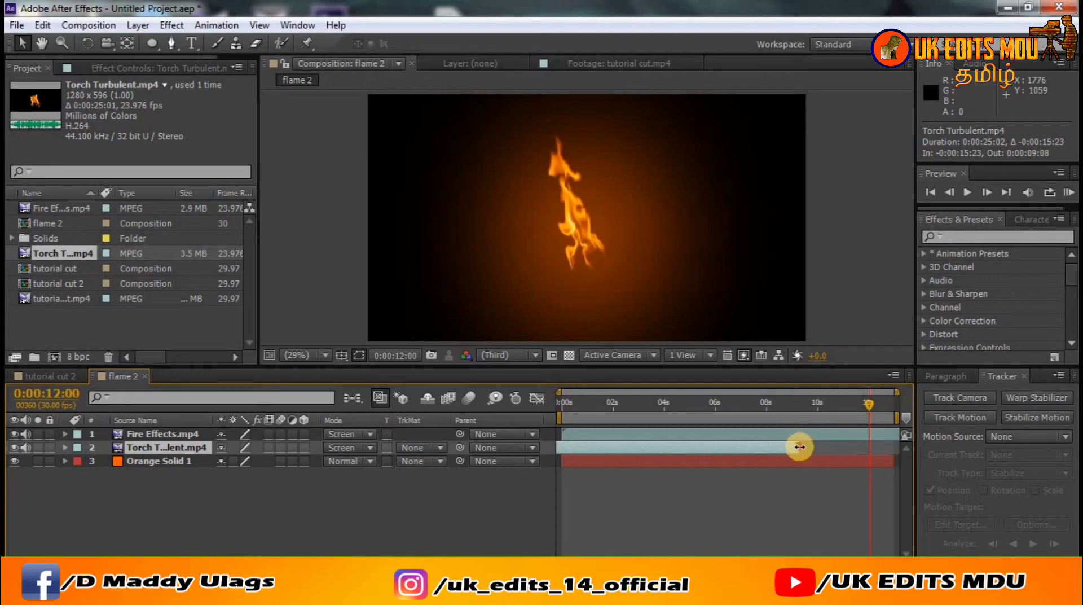
Step: Retime Torch Turbulent.mp4 to run from 0:00:03:00 to 0:00:13:11, checking with a preview
mouse_move(800, 447)
mouse_down()
mouse_move(582, 449)
mouse_move(898, 438)
mouse_move(823, 452)
mouse_move(899, 442)
mouse_move(865, 447)
mouse_up()
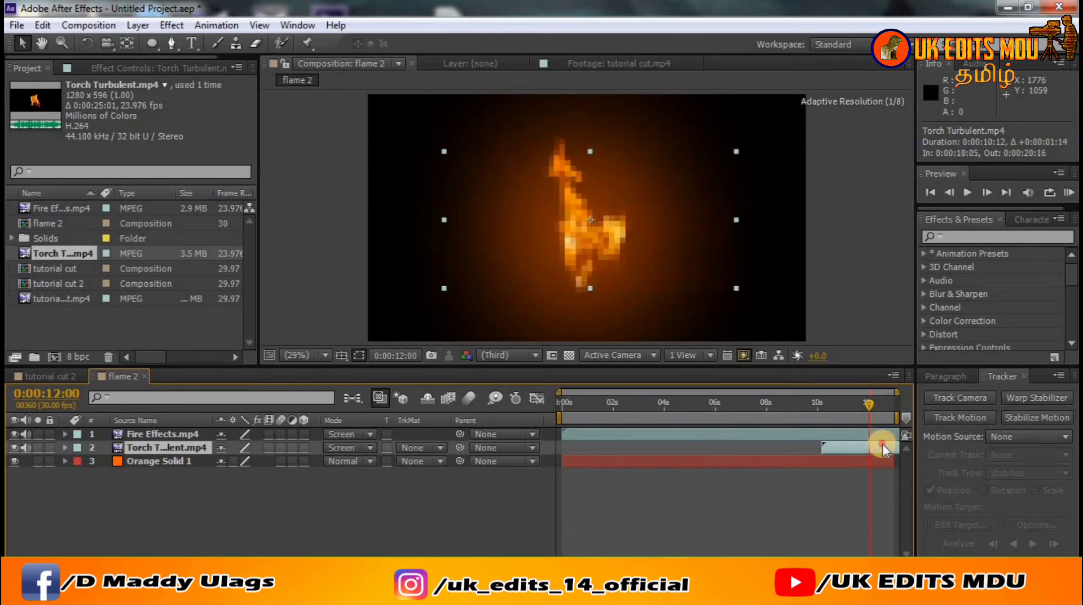
drag(876, 449, 896, 448)
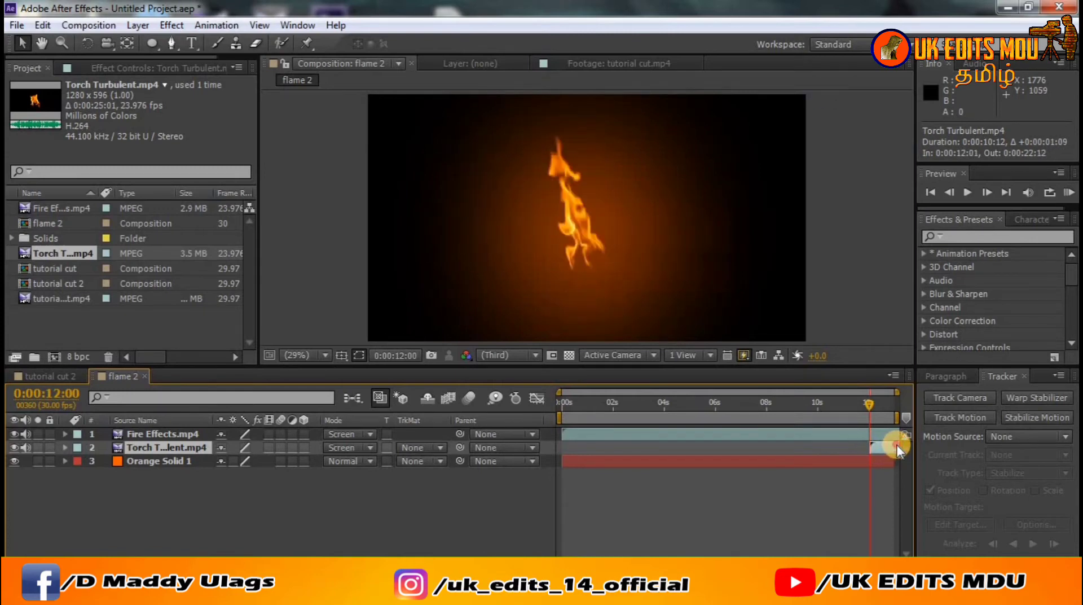
drag(898, 447, 589, 442)
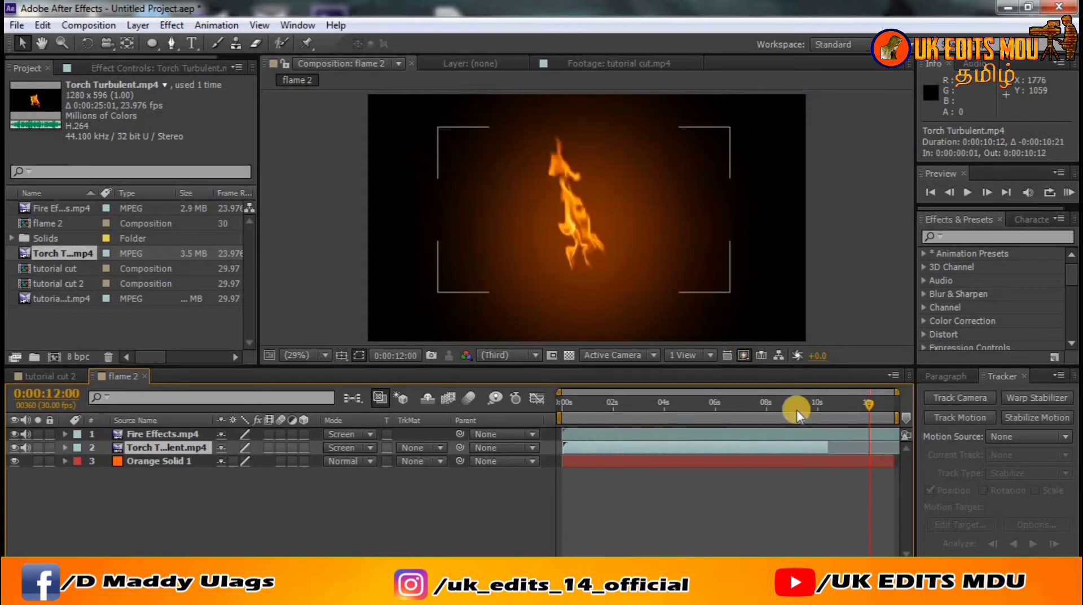
drag(858, 407, 594, 440)
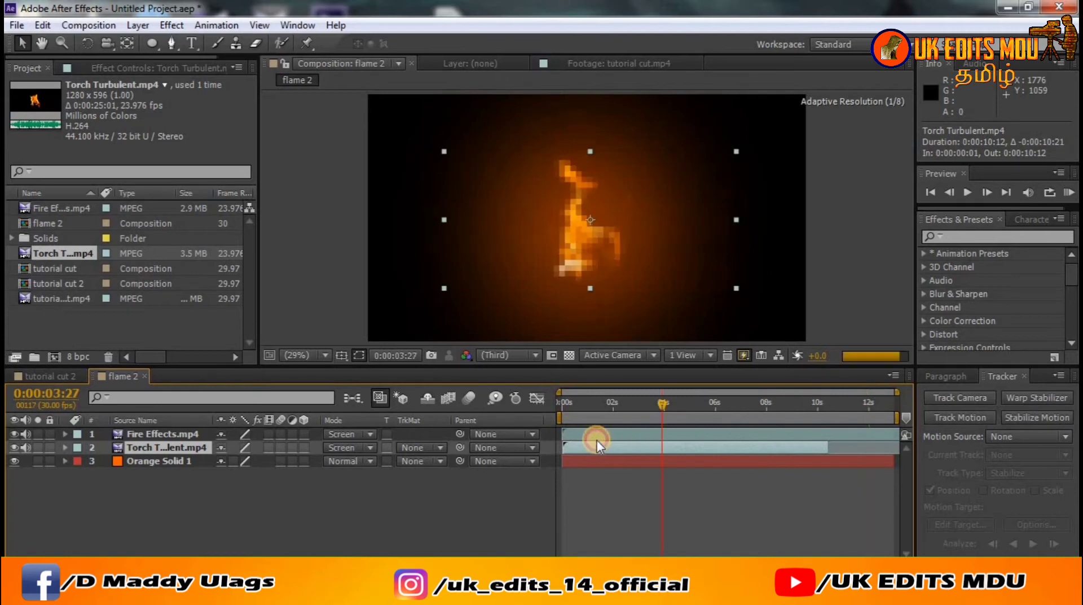
click(967, 192)
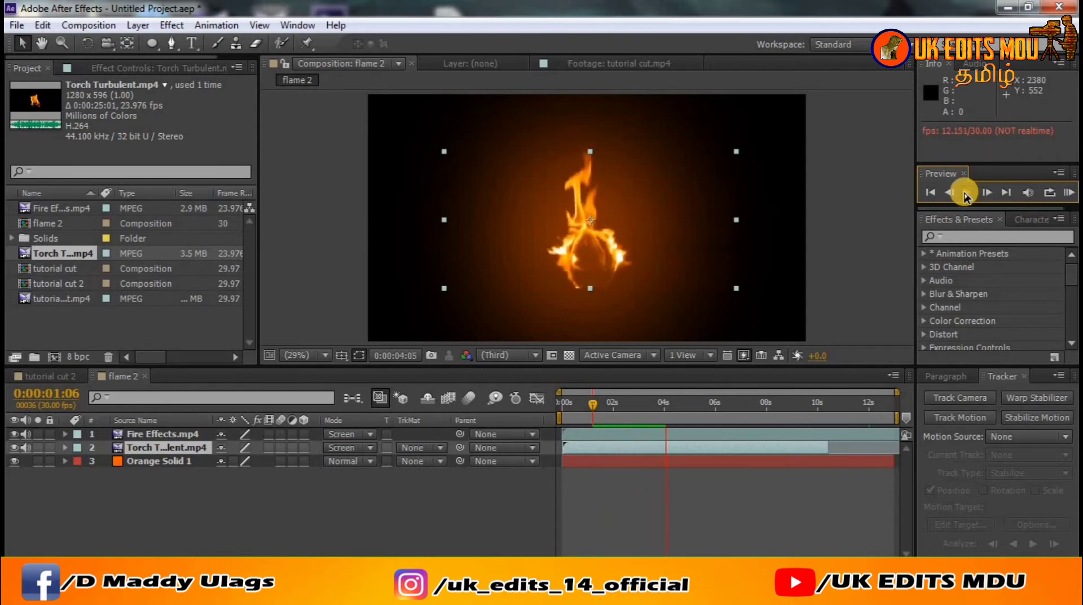
click(964, 195)
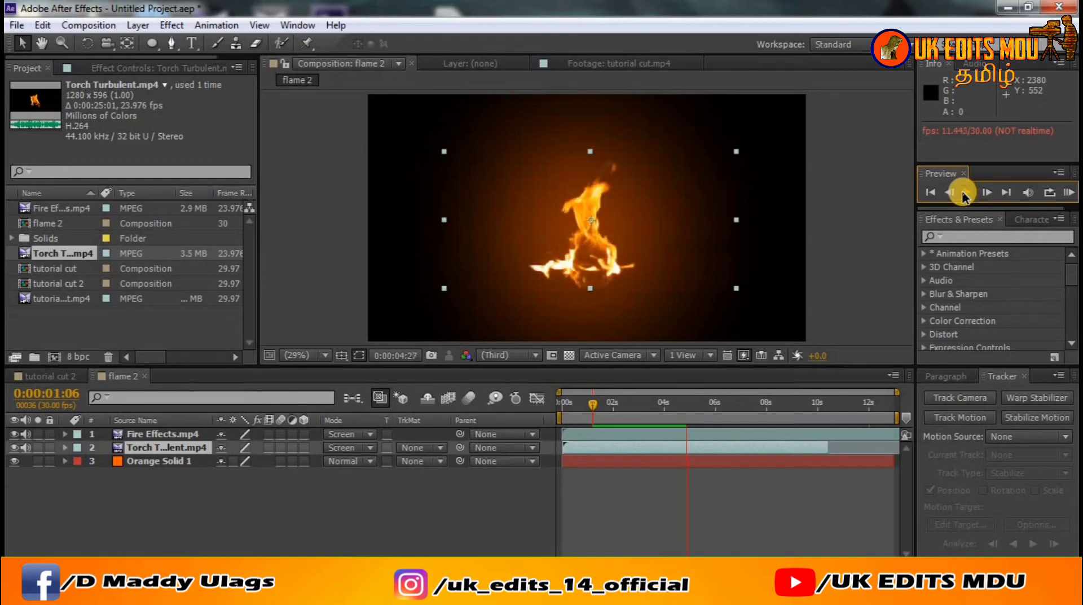
drag(693, 445, 882, 434)
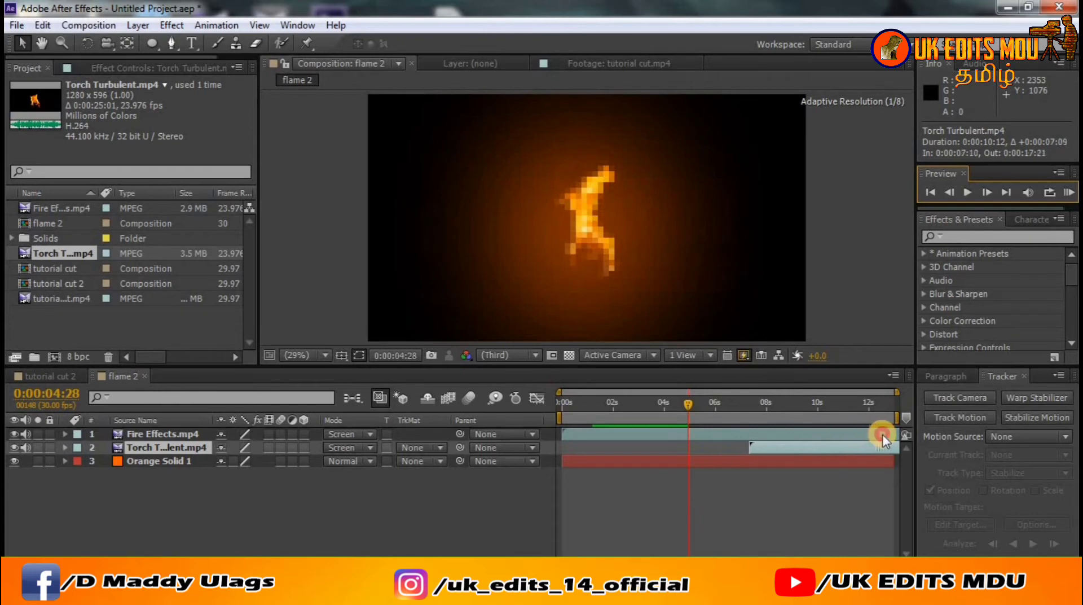
drag(781, 449, 767, 452)
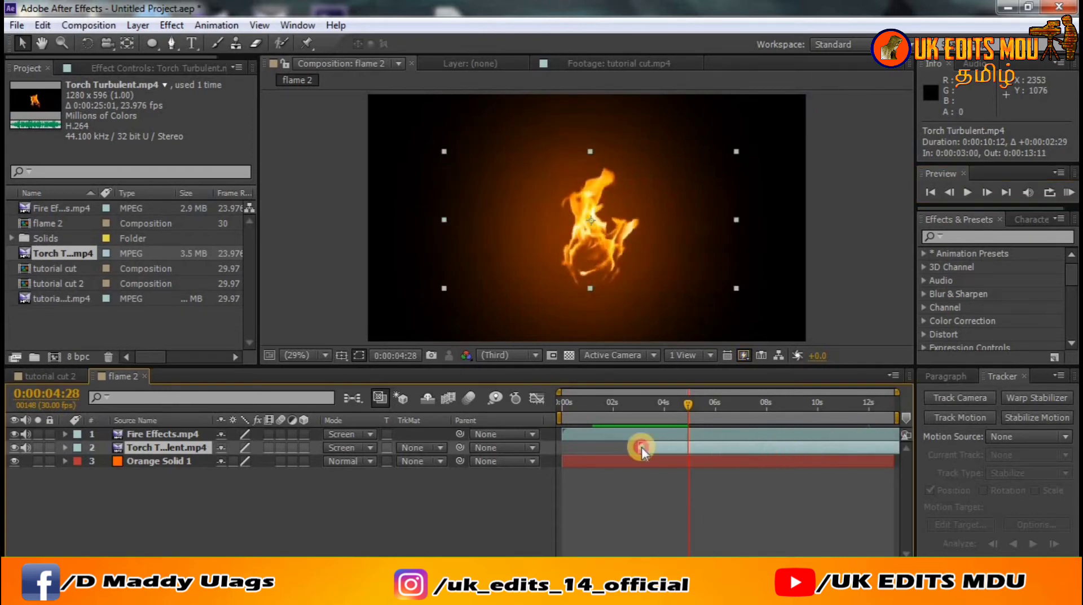
Step: Slide the Fire Effects layer earlier and trim its out point to end at 0:00:12:00
click(873, 434)
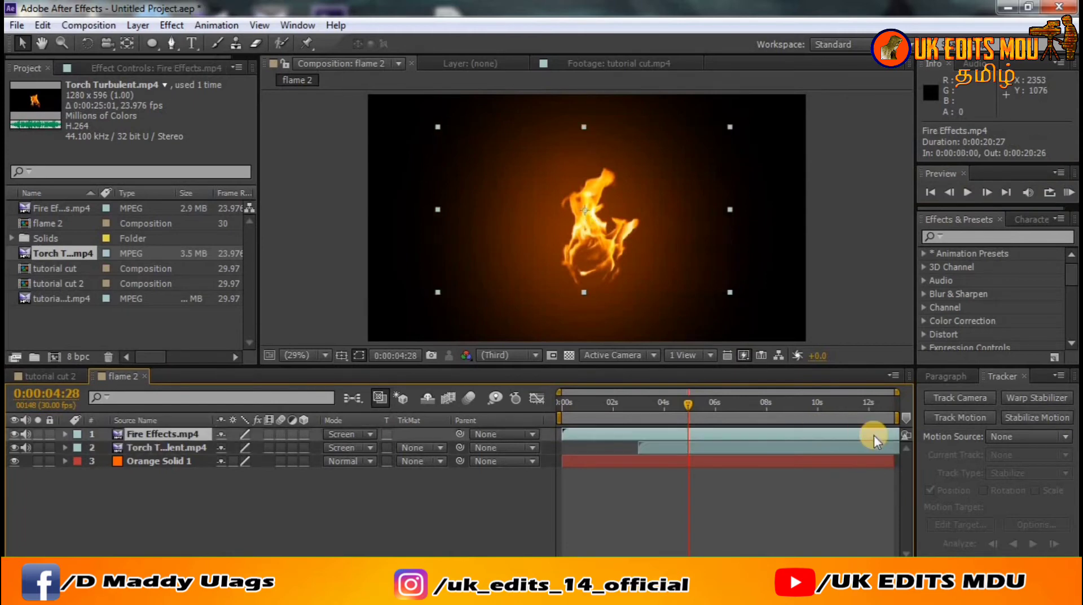
drag(875, 435, 497, 449)
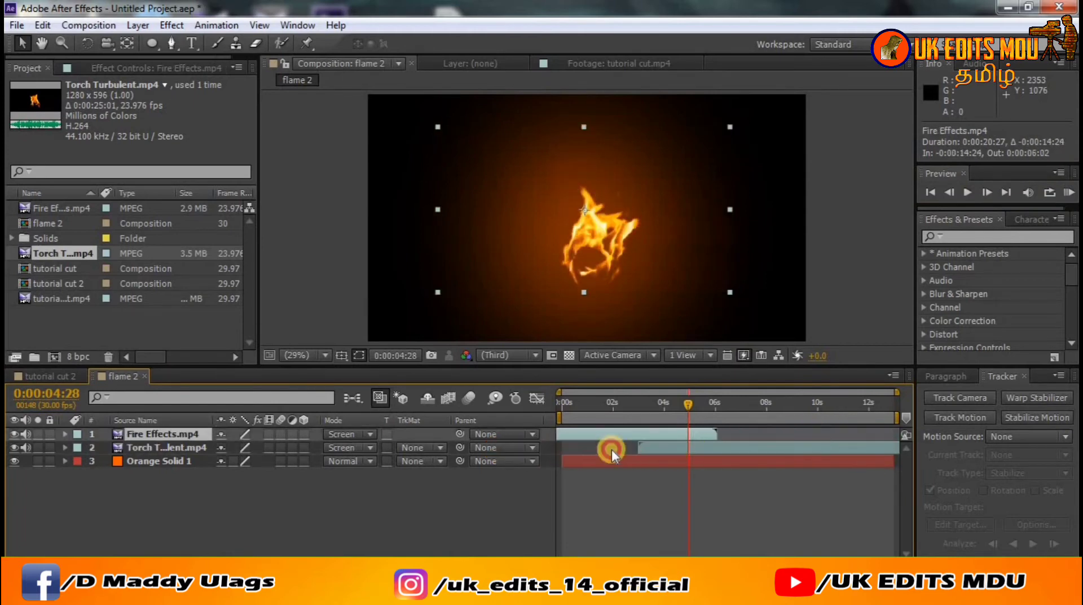
mouse_move(612, 449)
mouse_down()
mouse_move(784, 438)
mouse_move(614, 440)
mouse_move(870, 434)
mouse_move(858, 434)
mouse_up()
drag(679, 404, 869, 404)
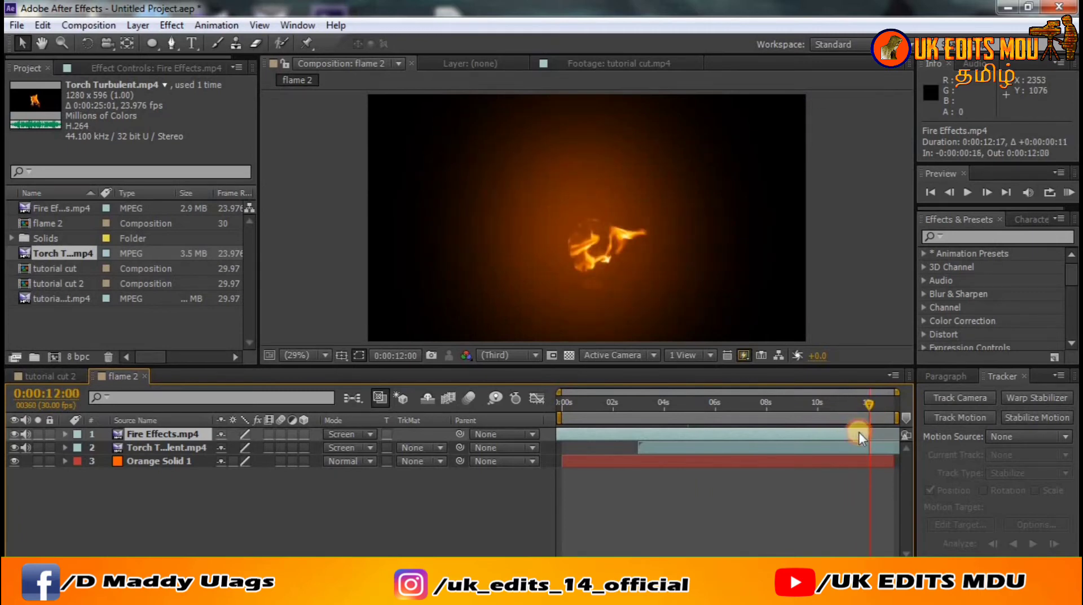
drag(859, 432, 869, 432)
Step: Deselect all layers in the flame 2 timeline
click(645, 517)
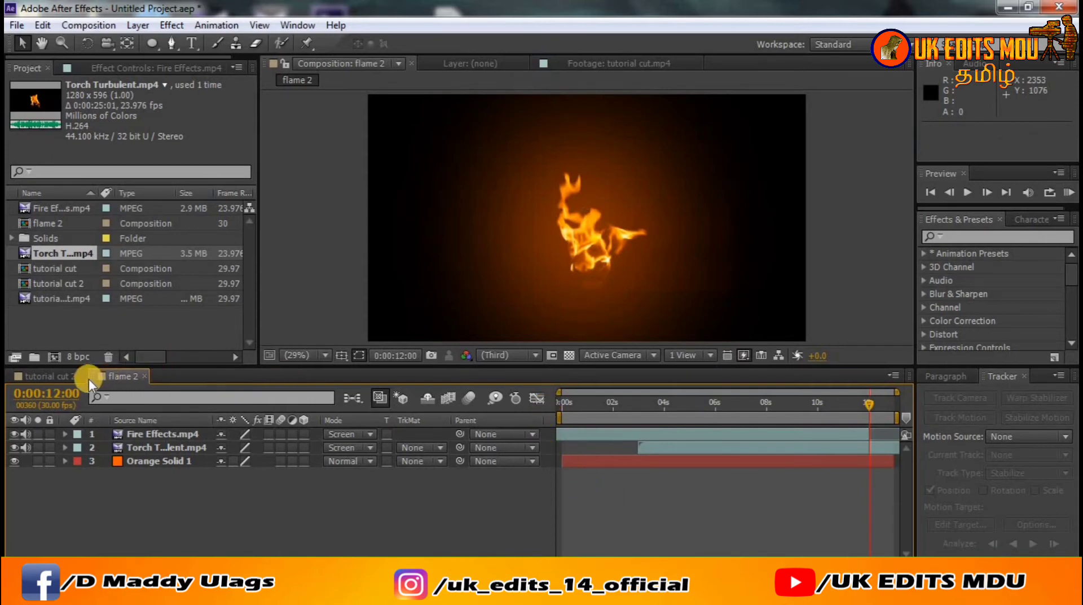
click(144, 450)
click(121, 434)
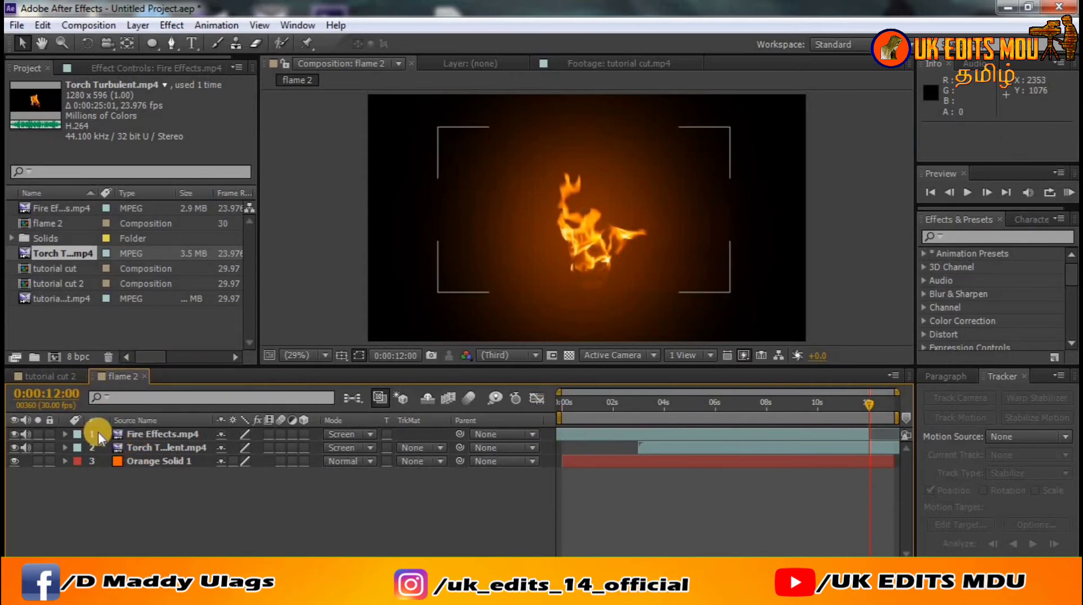
click(131, 499)
Step: Compare the tutorial cut 2 and flame 2 compositions by switching back and forth between them
click(64, 374)
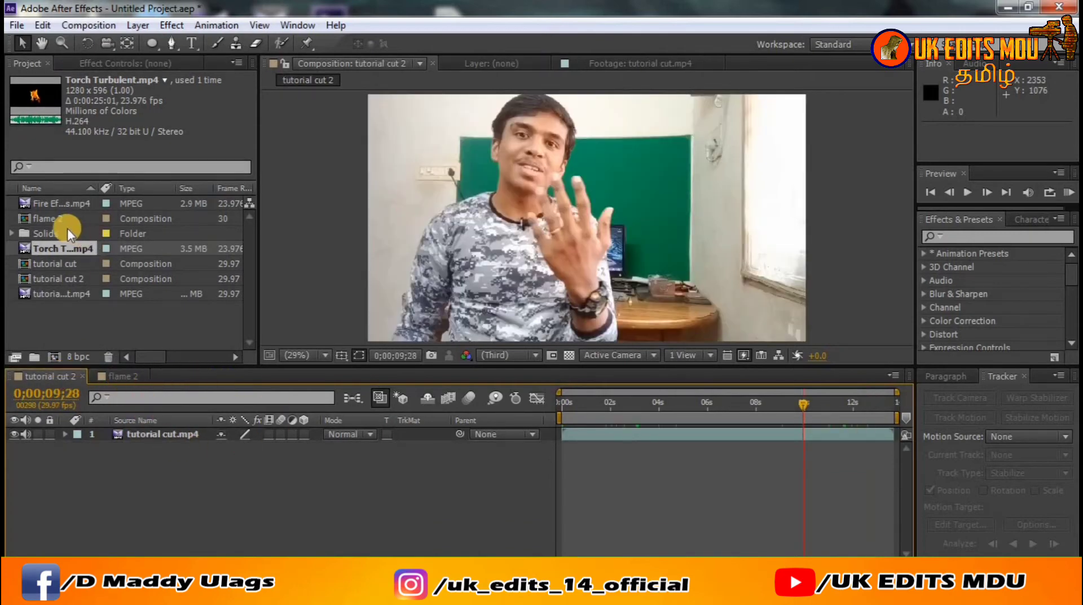
click(113, 374)
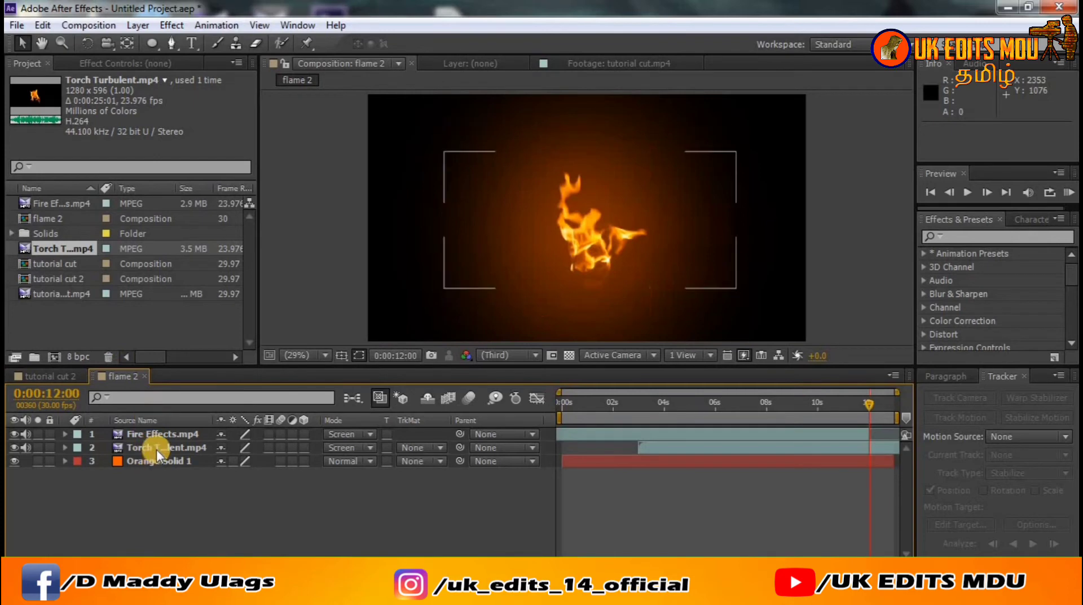
click(56, 375)
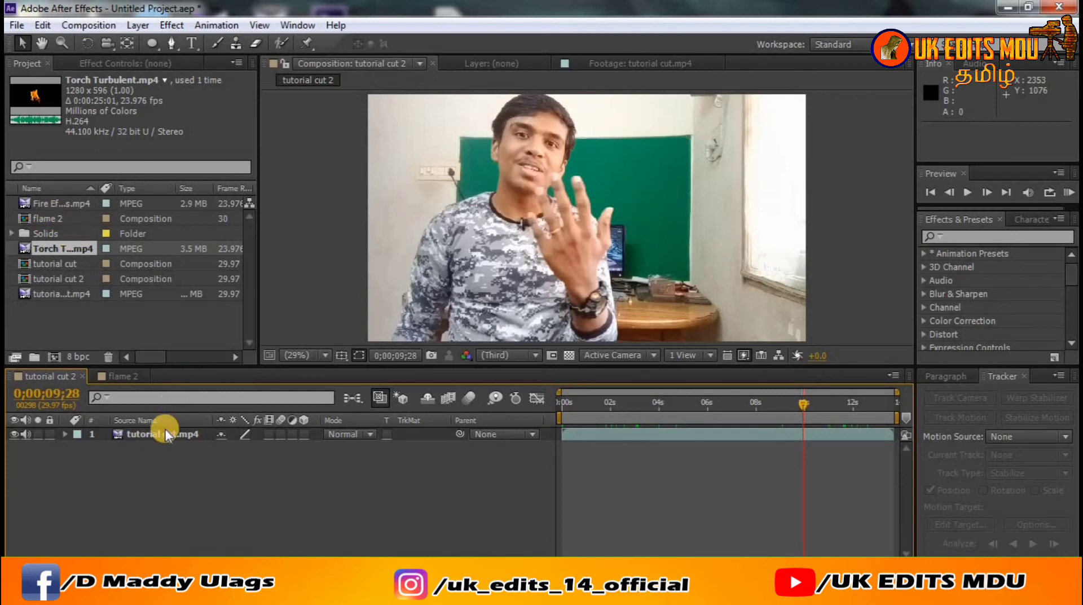
click(123, 376)
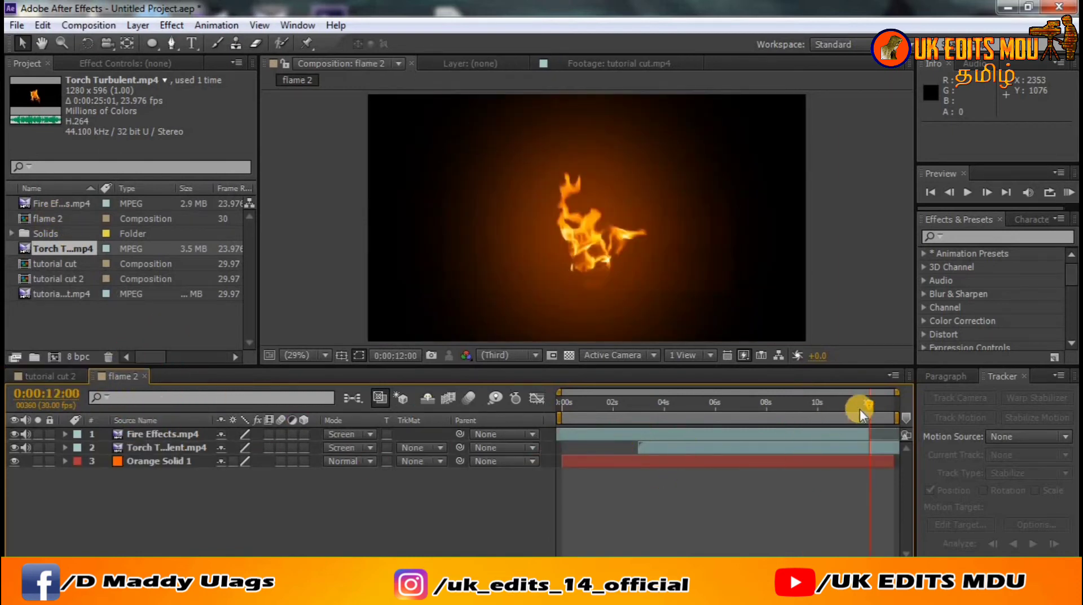
Step: Check the 2-second frame in flame 2 and in the tutorial cut 2 footage
mouse_move(860, 408)
mouse_down()
mouse_move(612, 433)
mouse_move(675, 420)
mouse_move(621, 432)
mouse_up()
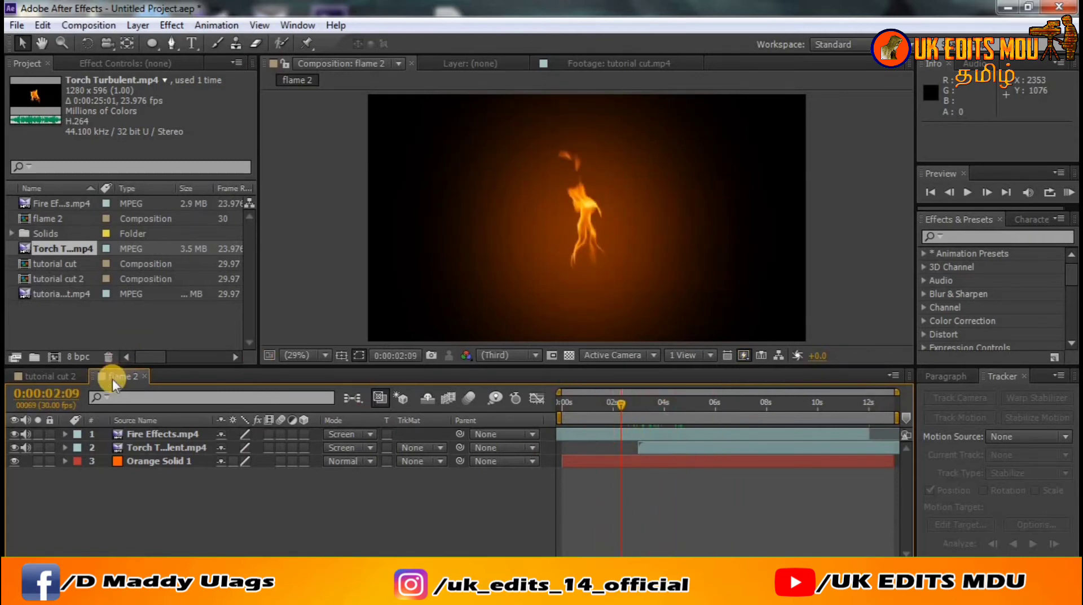
click(56, 376)
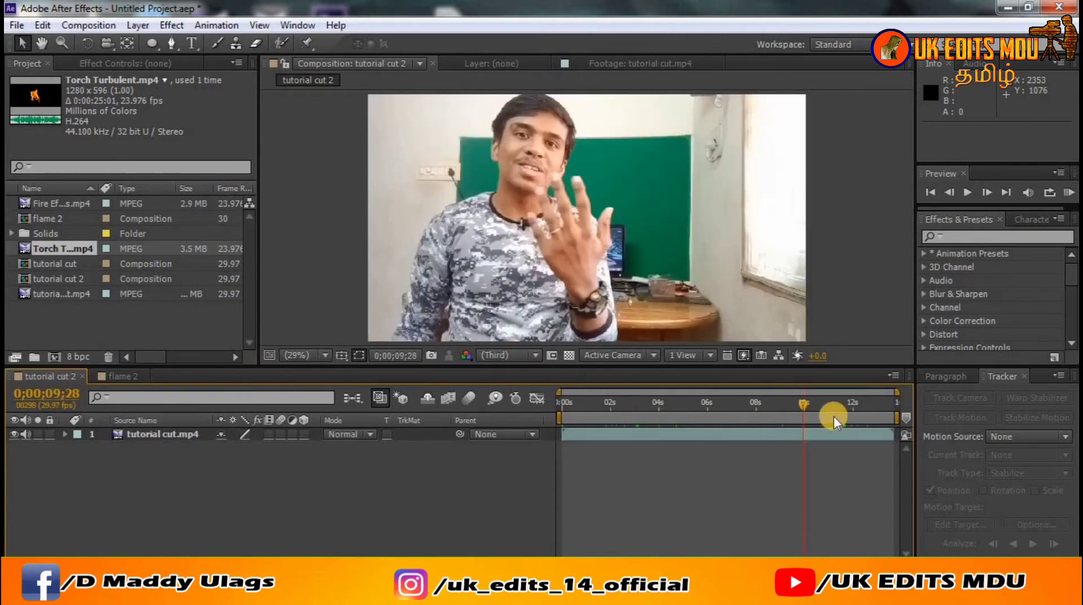
mouse_move(644, 404)
mouse_down()
mouse_move(612, 405)
mouse_move(656, 401)
mouse_move(651, 415)
mouse_move(652, 406)
mouse_up()
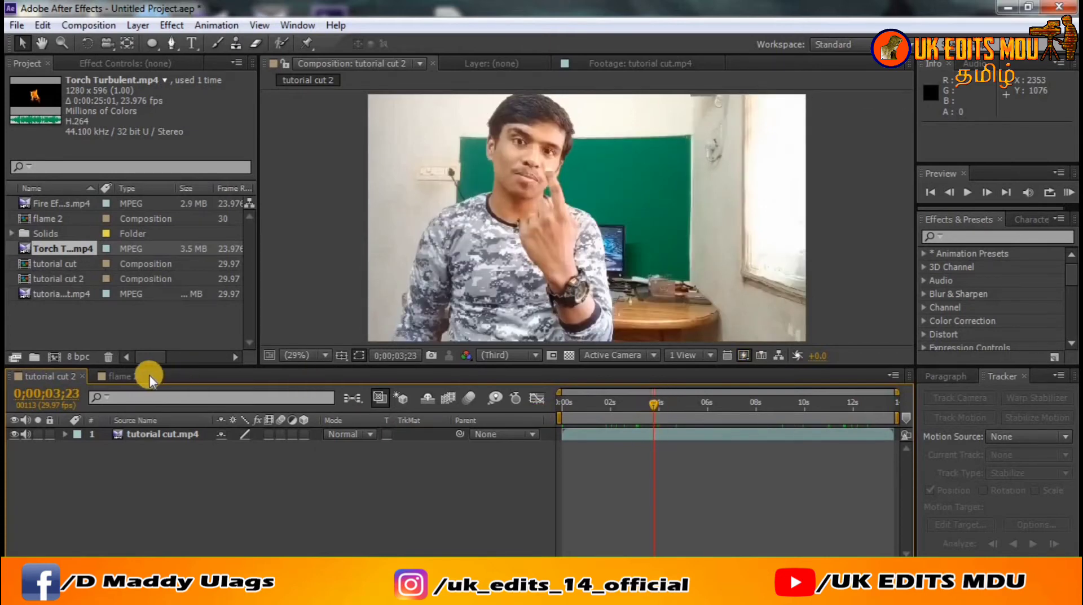
Step: Step the flame to about 3–4 seconds, then find the raised-fingertip frame 0;00;03;11 in tutorial cut 2
click(131, 375)
mouse_move(615, 406)
mouse_down()
mouse_move(658, 401)
mouse_move(629, 412)
mouse_move(661, 442)
mouse_up()
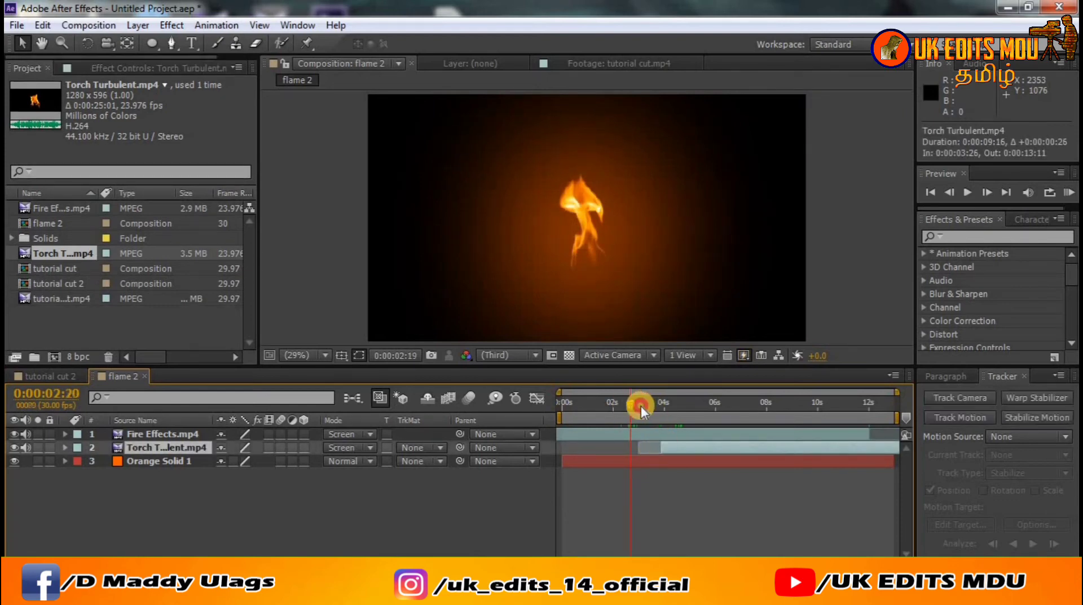
mouse_move(641, 405)
mouse_down()
mouse_move(672, 407)
mouse_move(530, 438)
mouse_up()
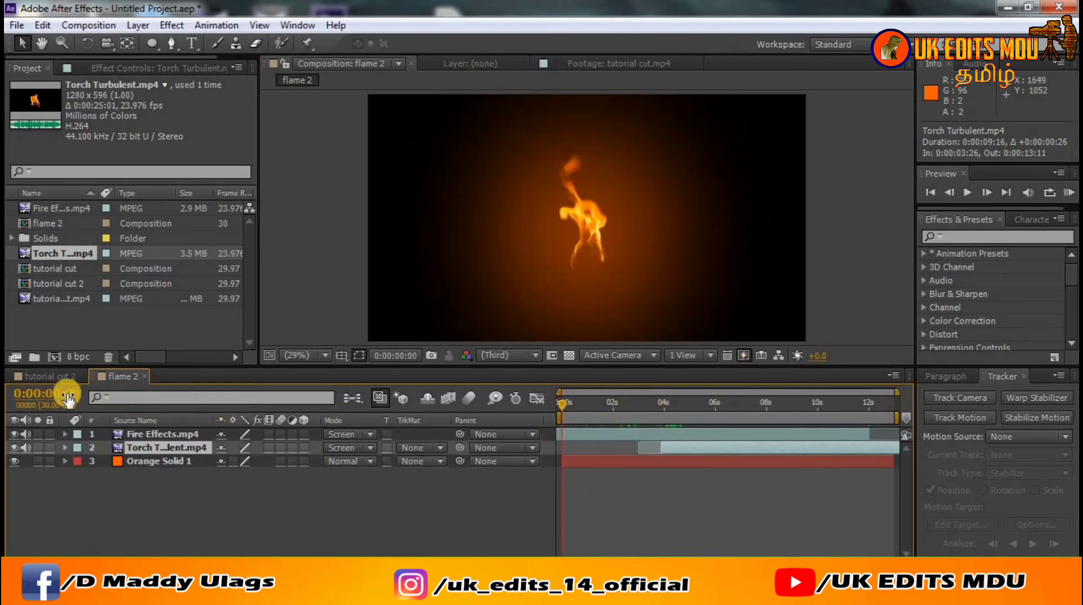
click(56, 375)
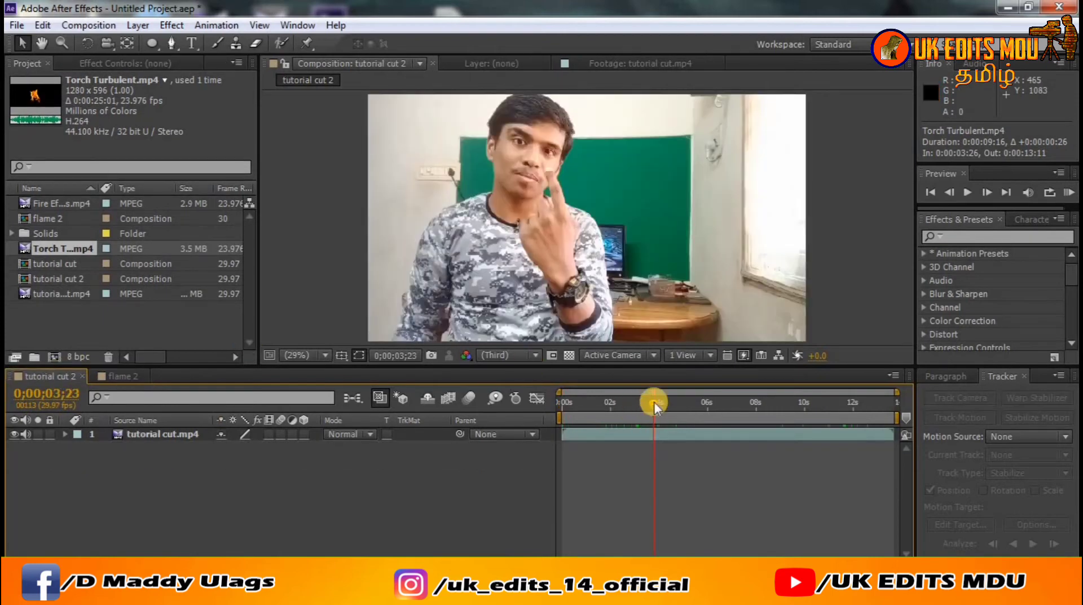
drag(654, 402, 644, 403)
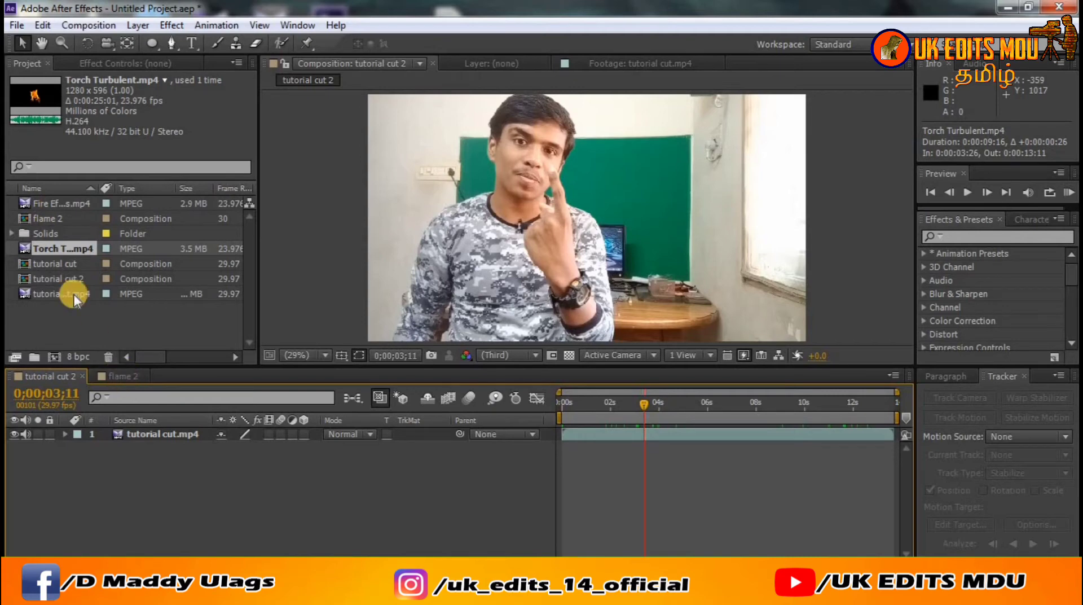
Step: Place flame 2 into the footage comp and set its blend mode to Screen
drag(53, 218, 130, 435)
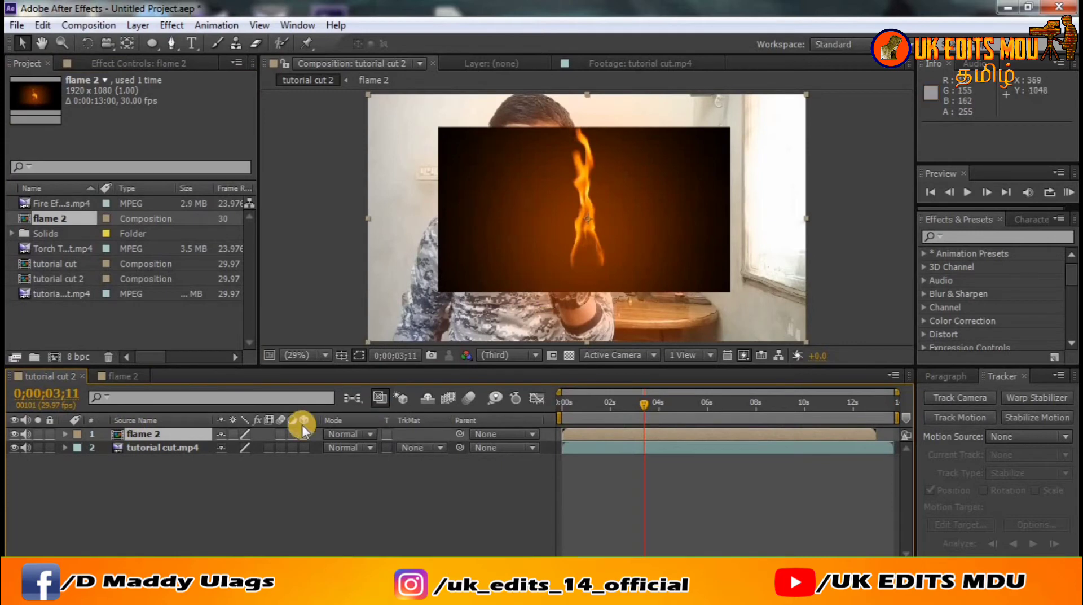
click(343, 433)
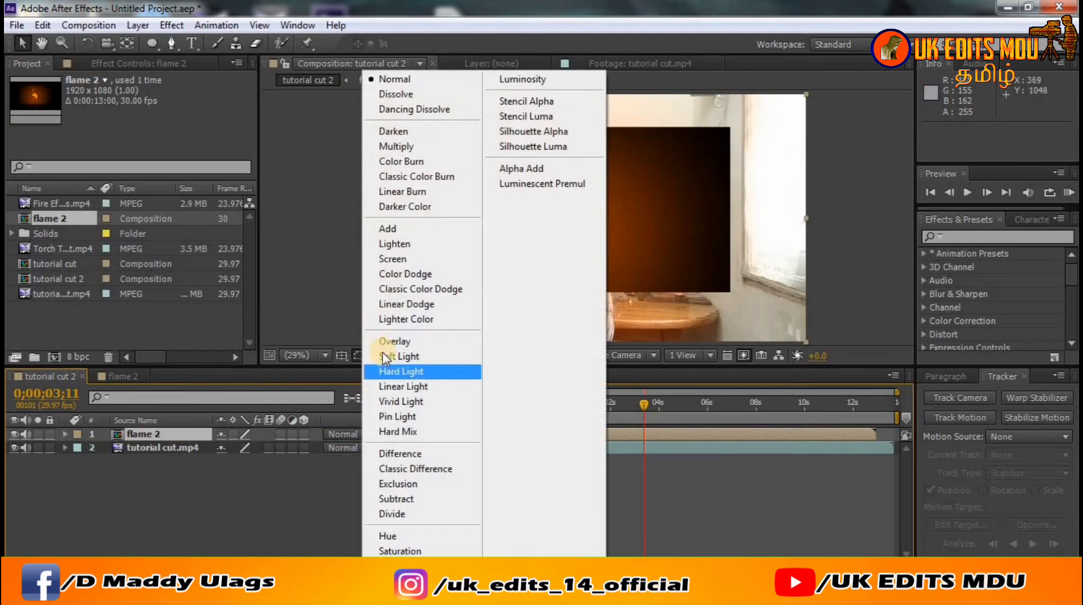
click(385, 259)
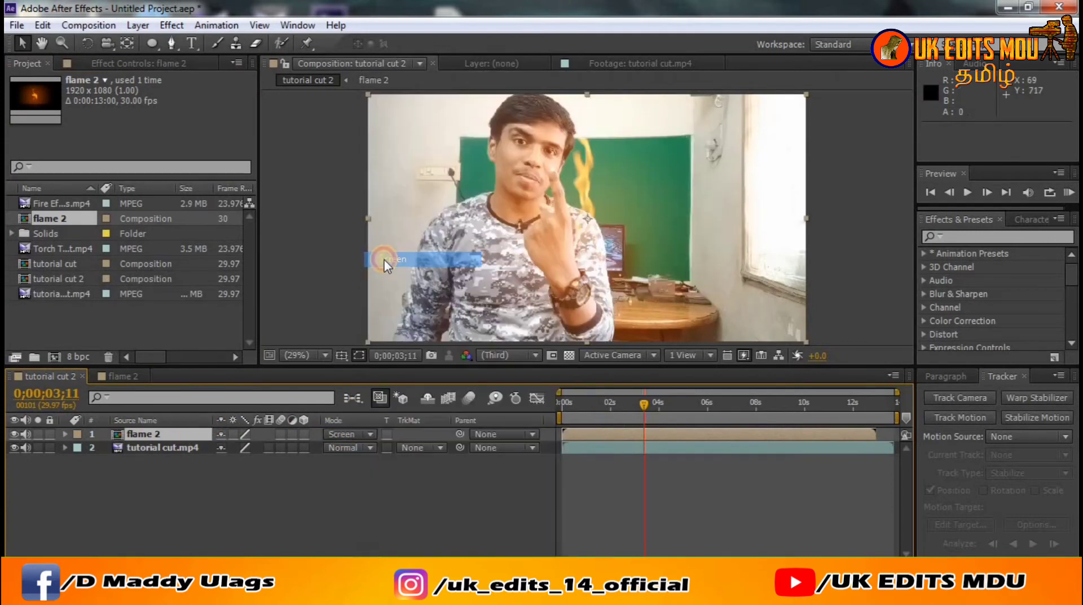
Step: Go back to 0;00;02;22, inspect Orange Solid 1's mask and effects in flame 2, then return to tutorial cut 2
drag(643, 404, 628, 405)
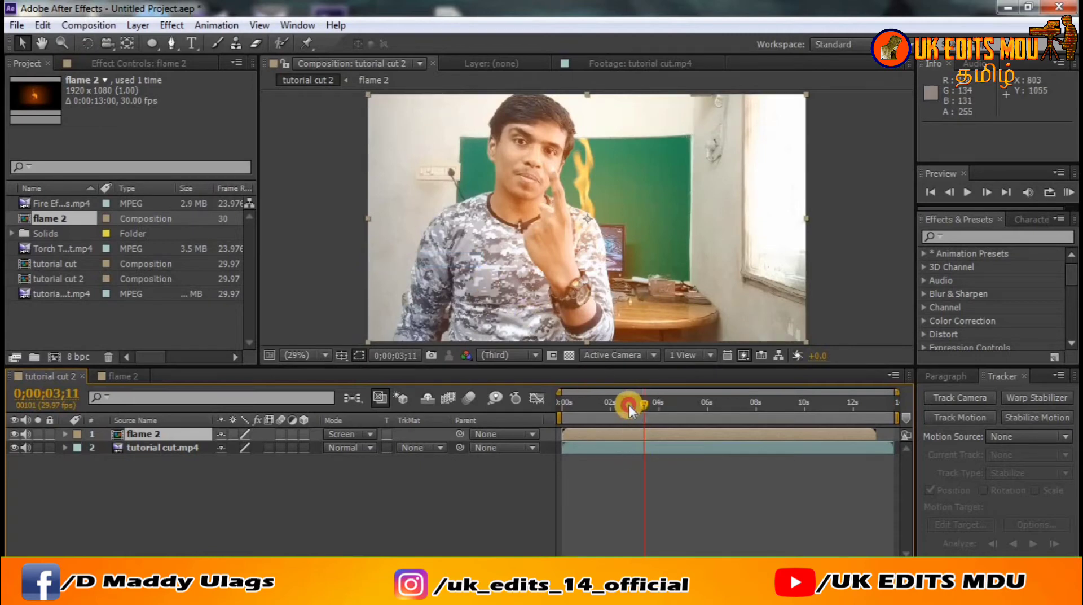
click(198, 436)
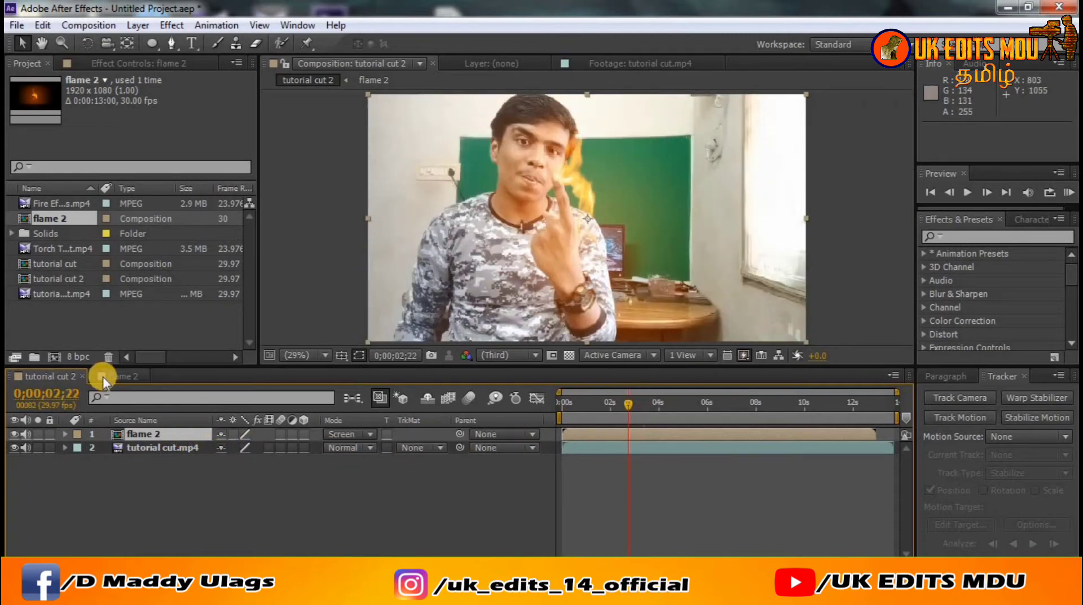
click(119, 376)
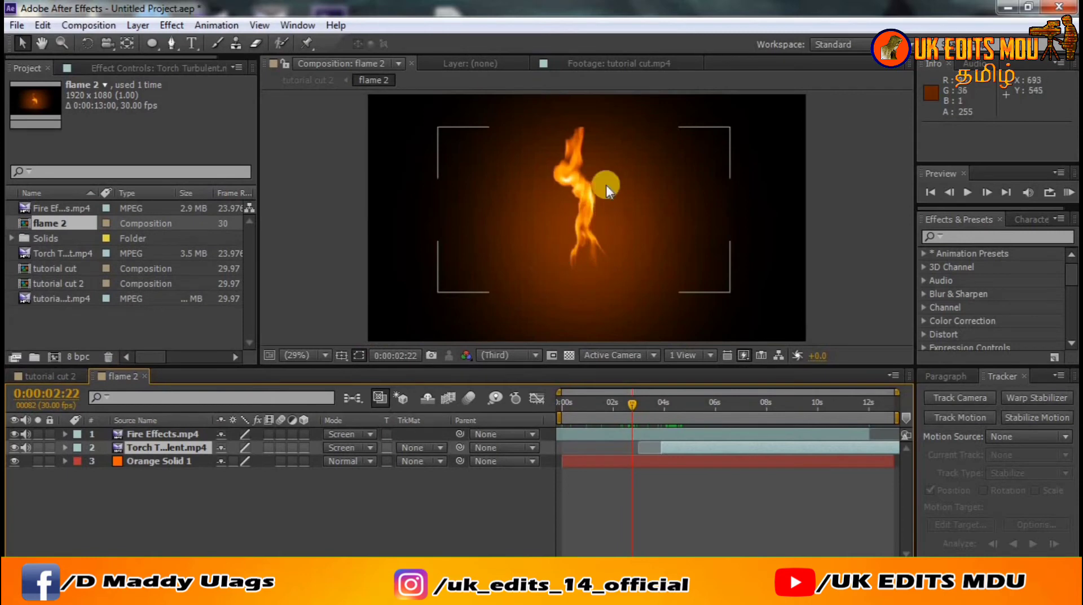
click(152, 461)
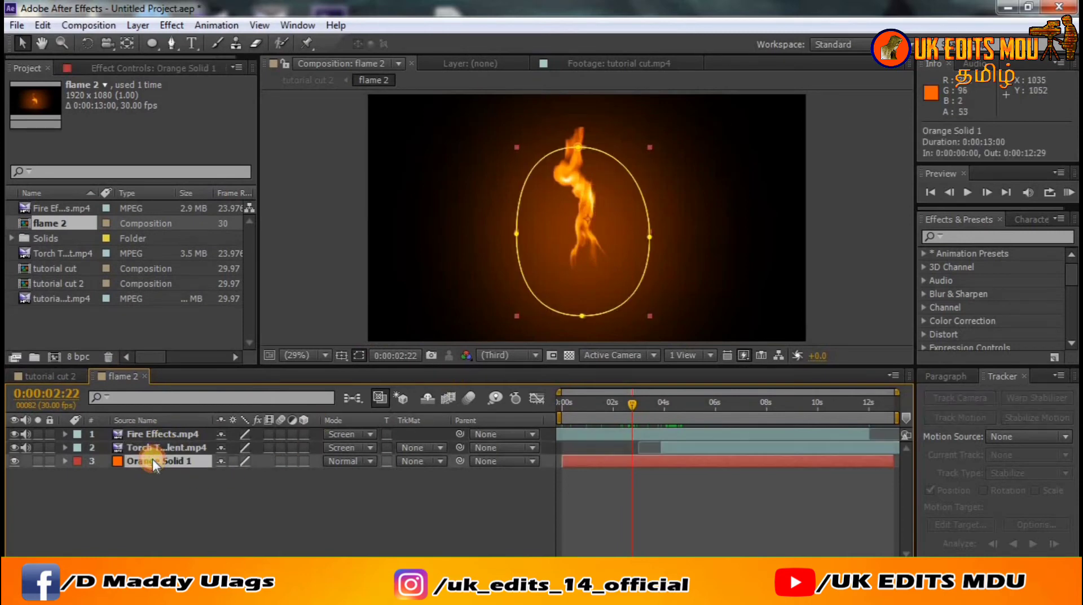
click(116, 69)
click(33, 69)
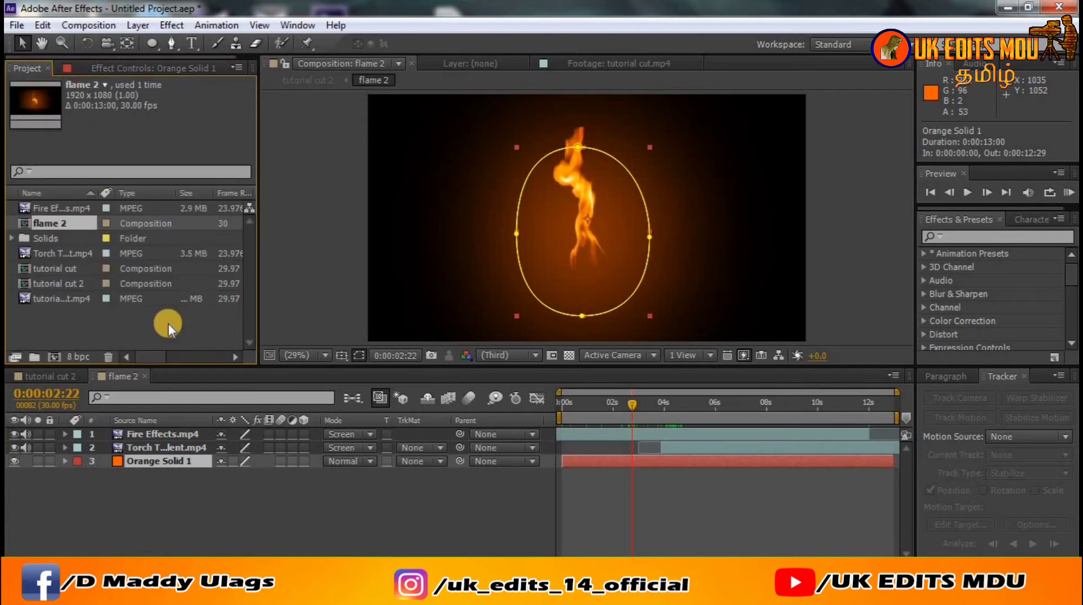
click(65, 374)
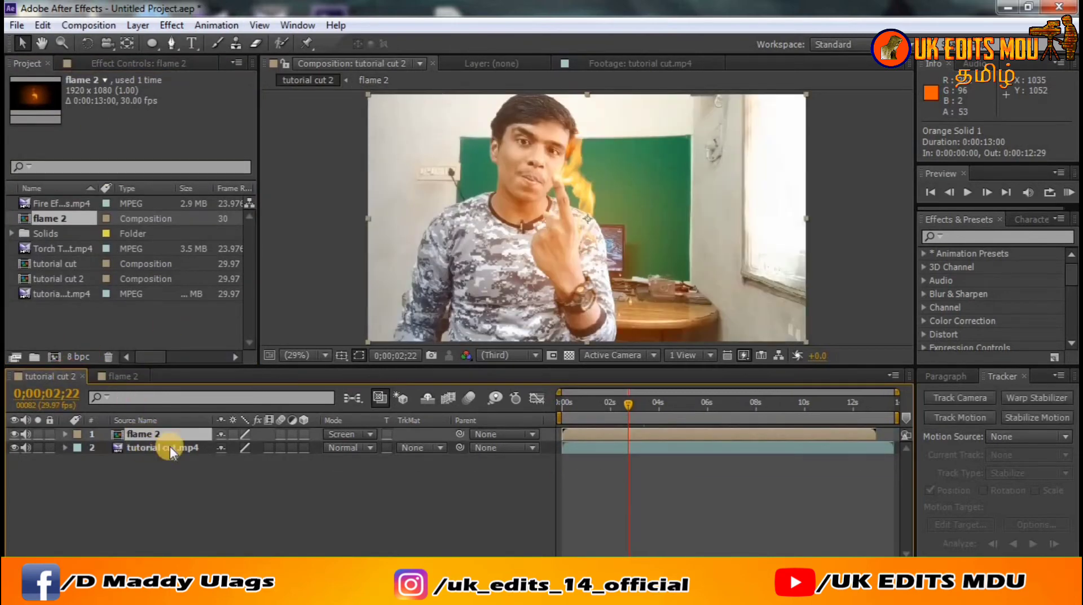
Step: Find Glow via the 'glow' search, apply it to flame 2, and set threshold 70.6%, radius 331.0
click(959, 236)
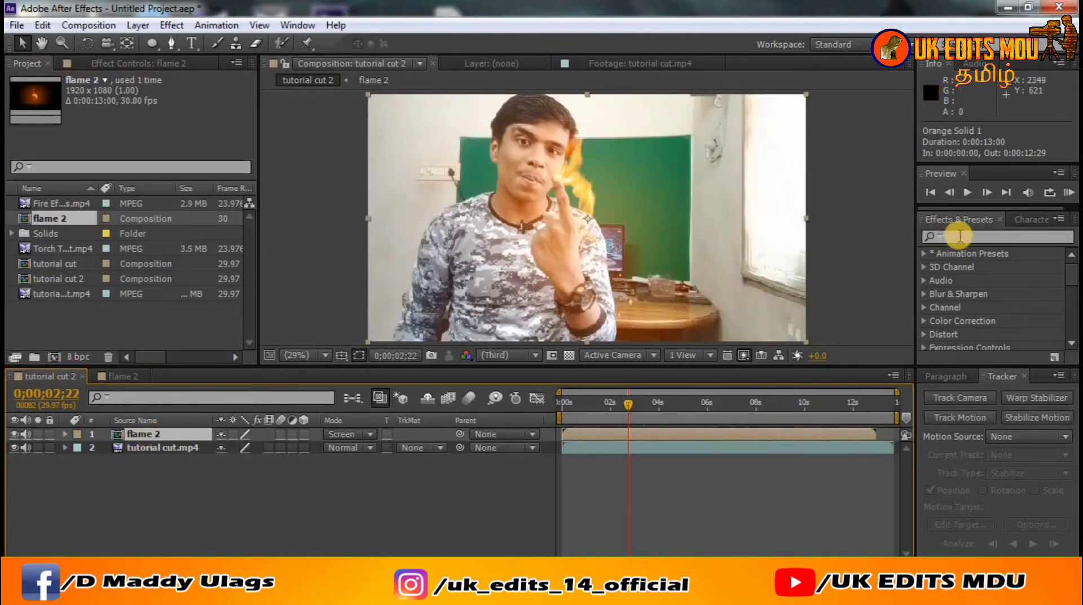
click(959, 236)
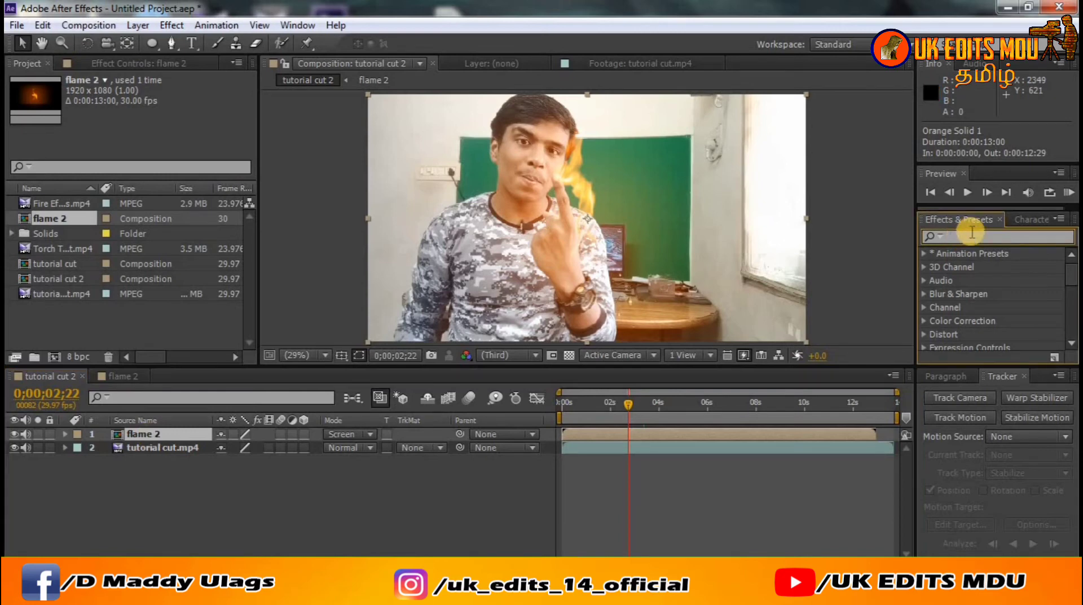
text(gl)
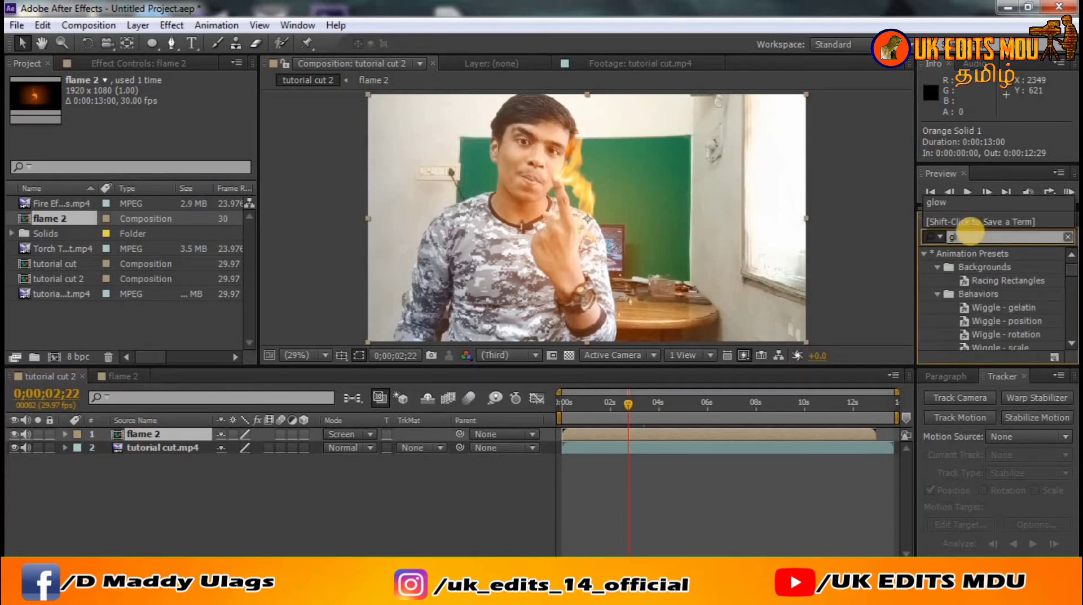
text(ow)
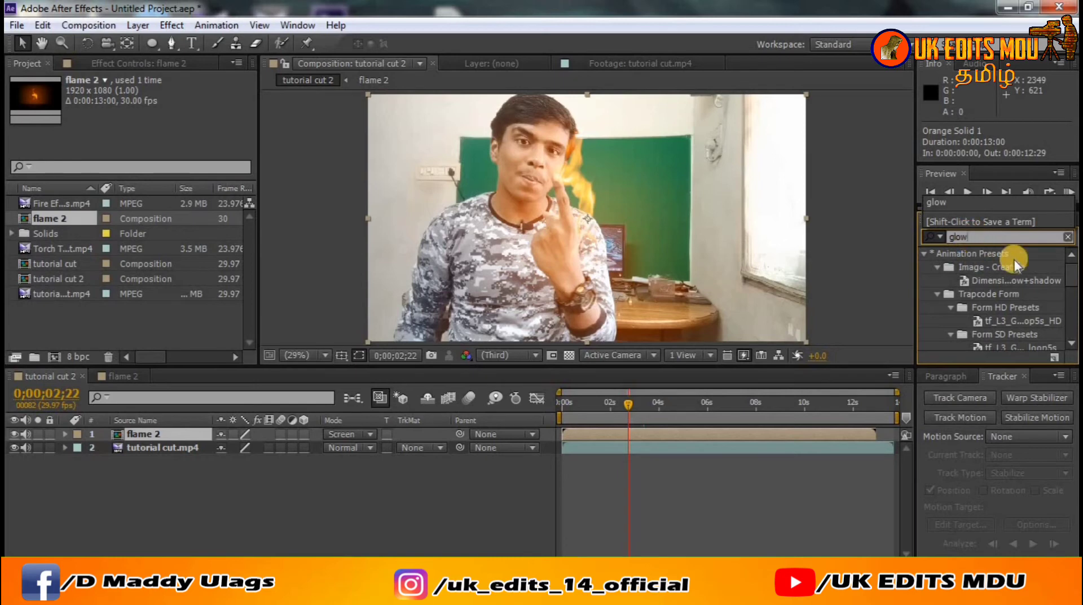
drag(1071, 276, 1072, 333)
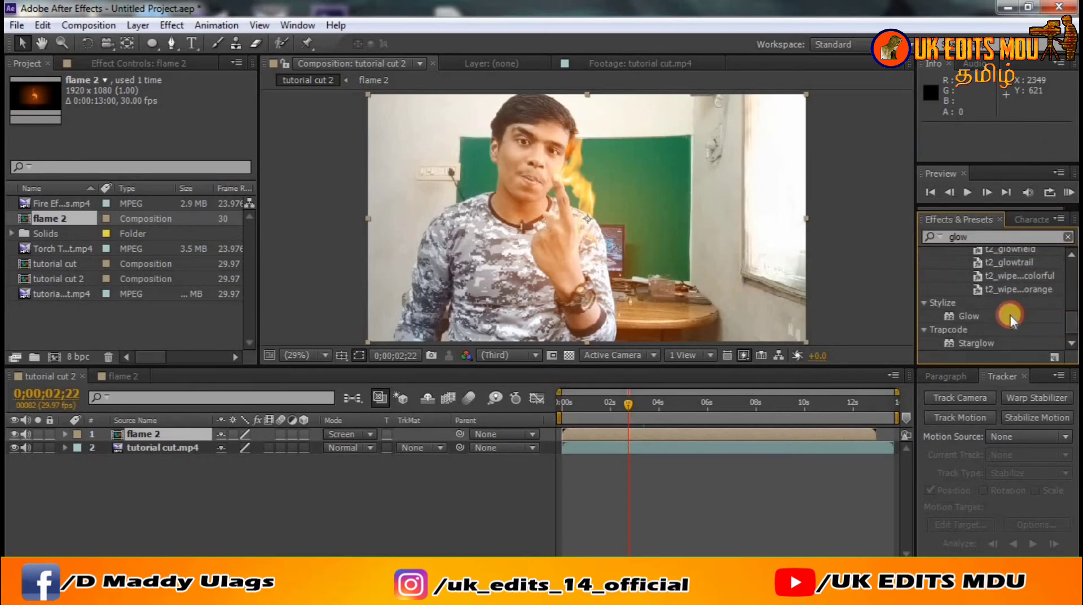
drag(969, 316, 428, 432)
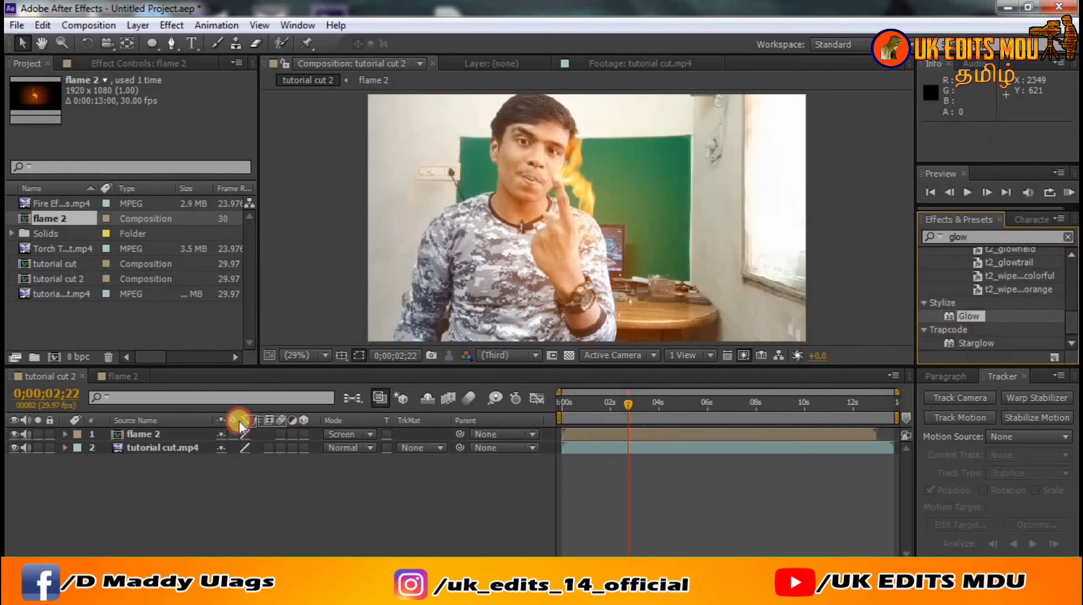
drag(428, 432, 160, 435)
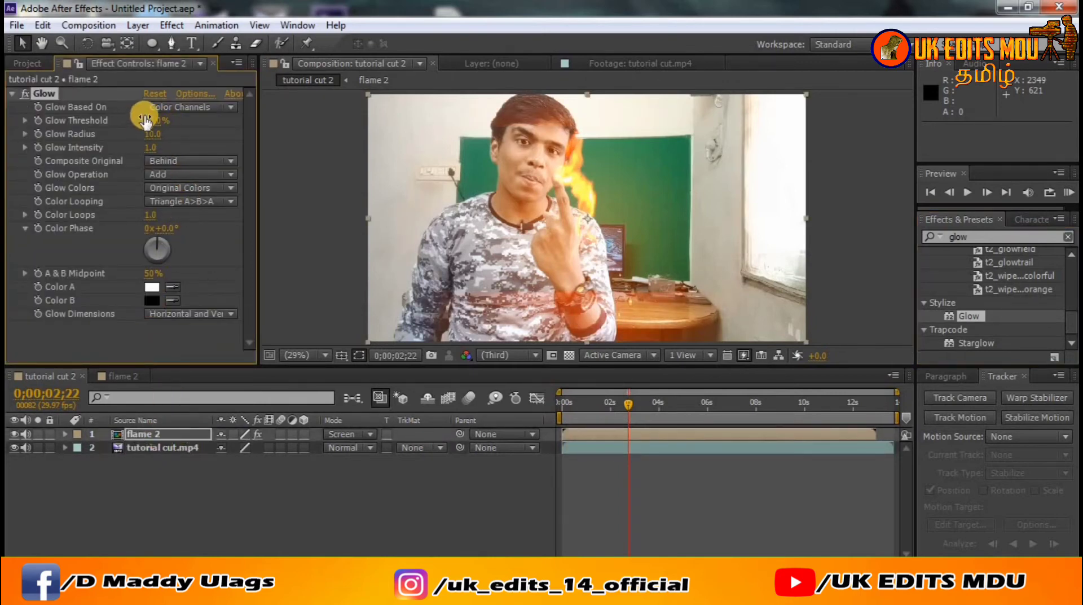
mouse_move(149, 120)
mouse_down()
mouse_move(126, 122)
mouse_move(248, 120)
mouse_move(166, 138)
mouse_move(37, 136)
mouse_move(299, 139)
mouse_up()
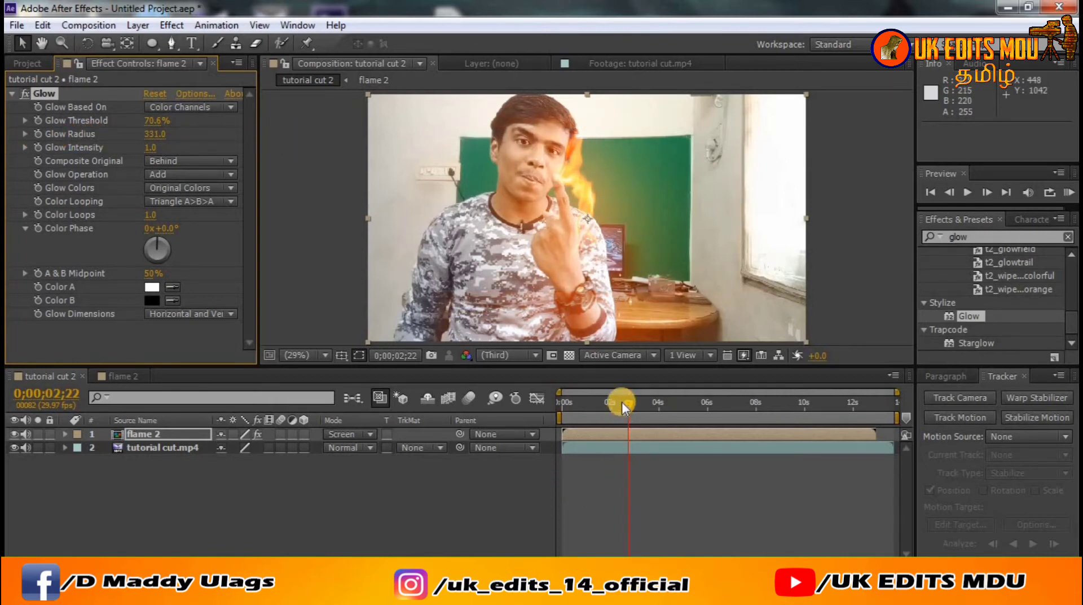
Step: Preview the glowing flame from an earlier frame, leaving Glow Based On at Color Channels
drag(628, 404, 604, 408)
click(968, 193)
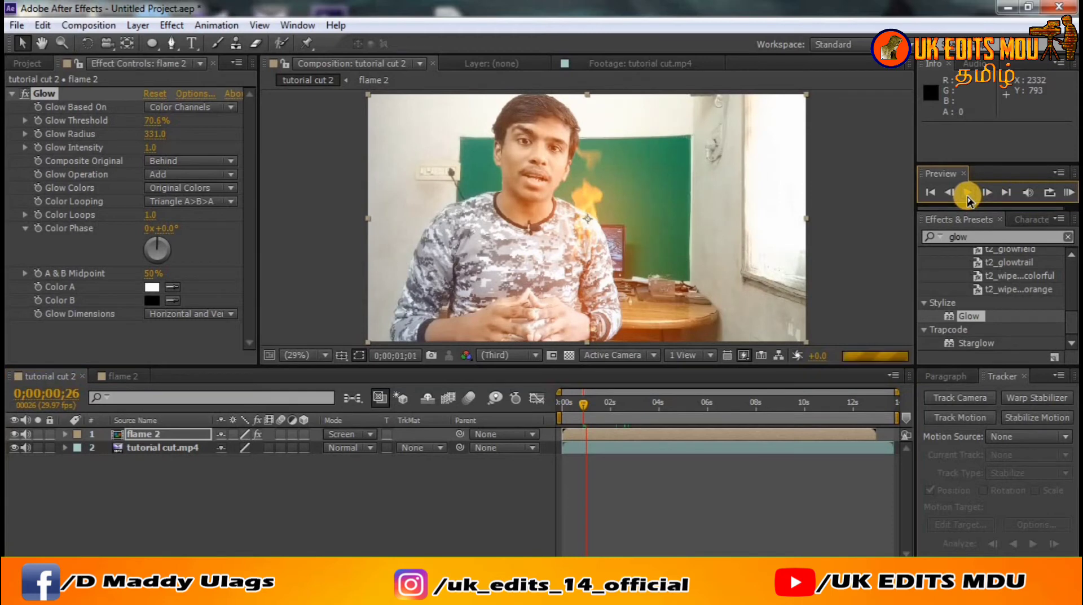
click(968, 194)
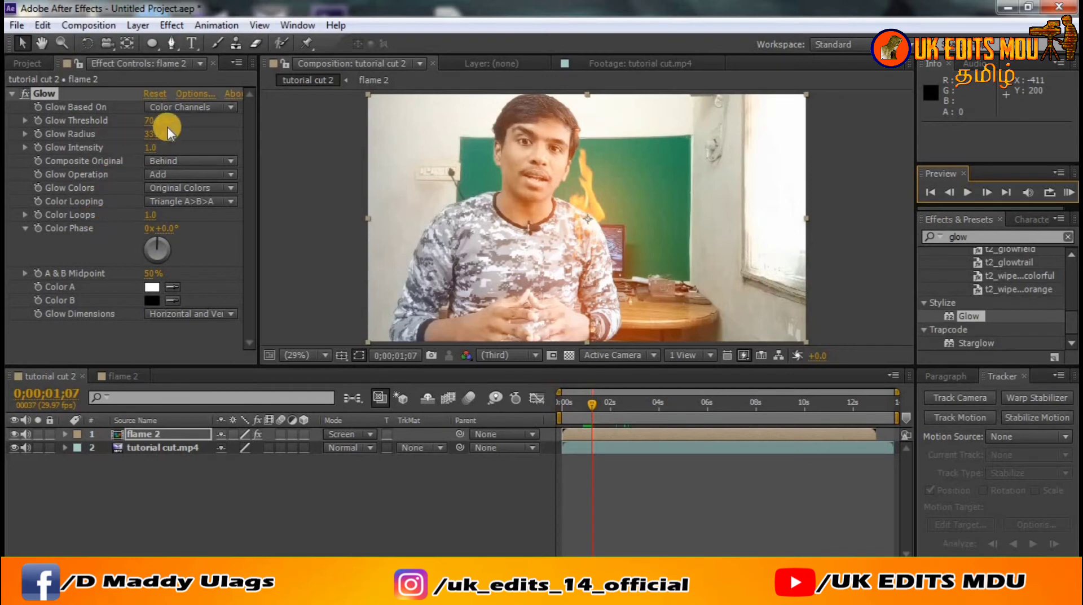
click(182, 109)
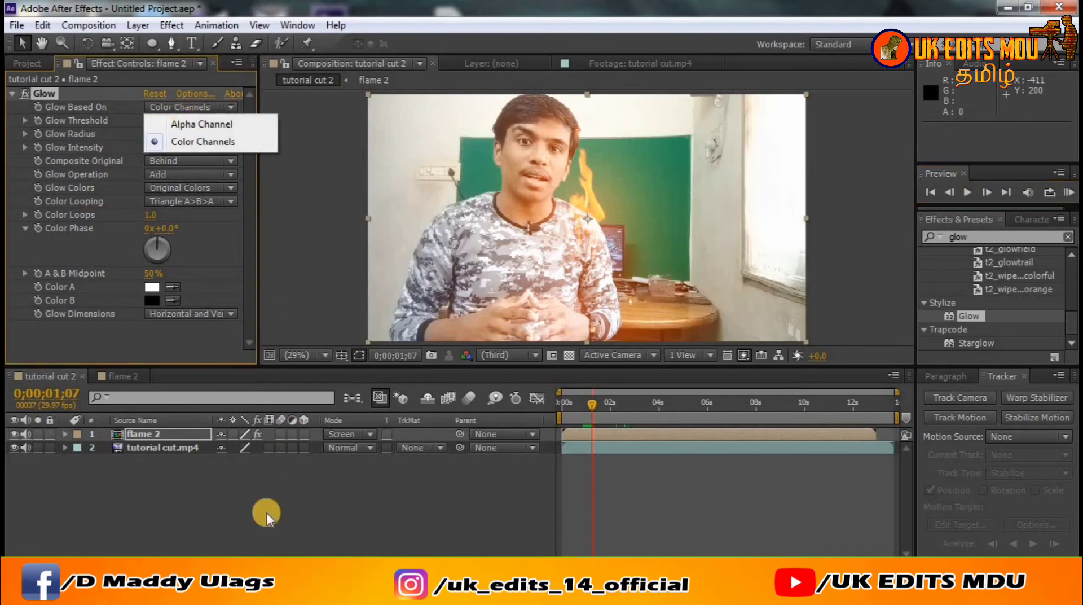
click(222, 500)
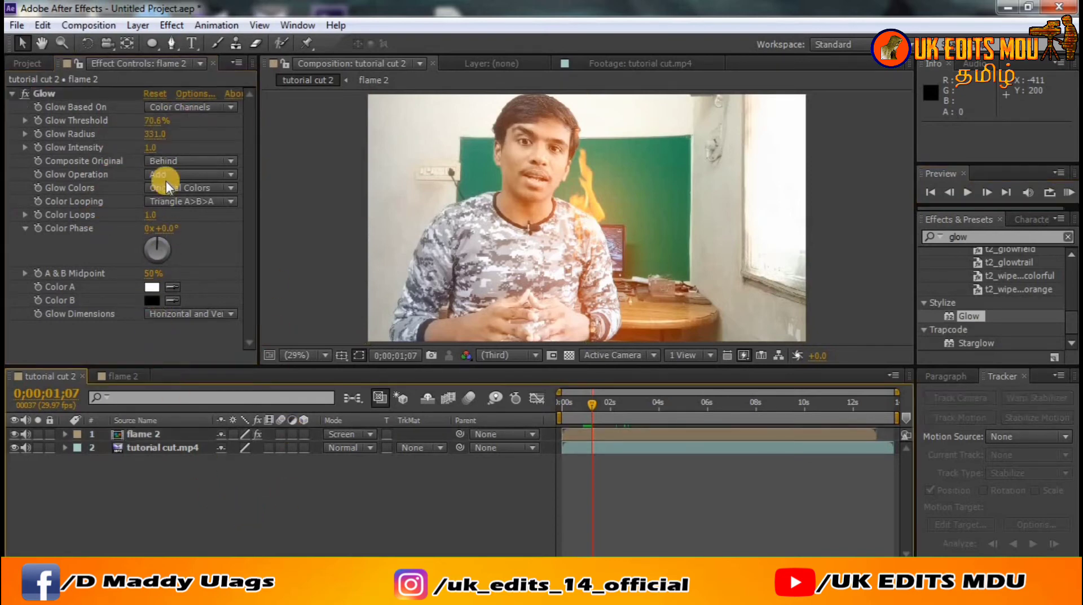
Step: Inspect the Orange Solid 1 and Torch Turbulent layers and torch blend modes in flame 2
click(139, 375)
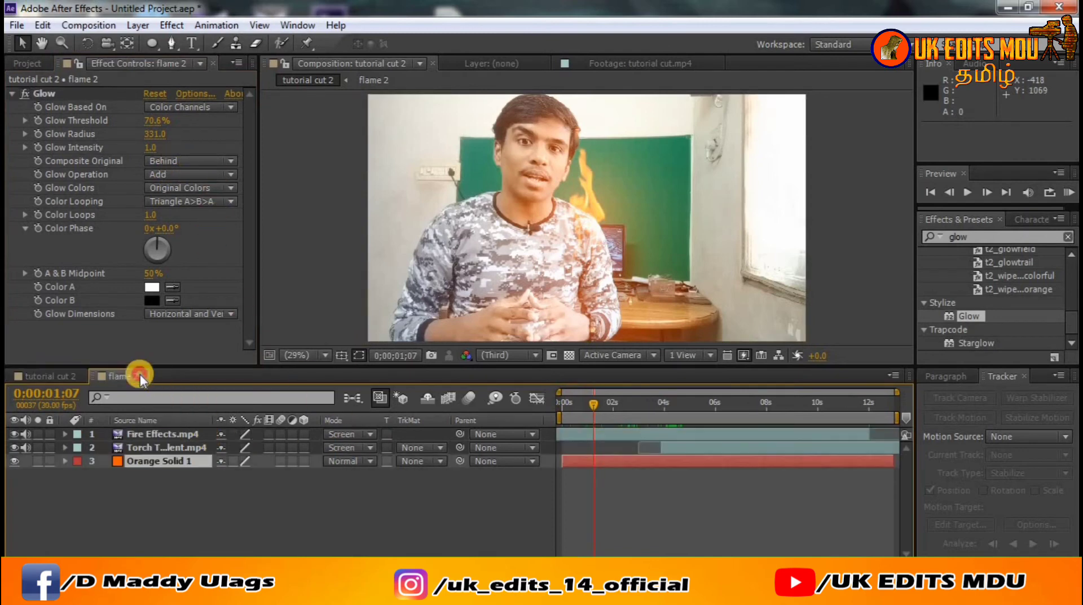
click(165, 445)
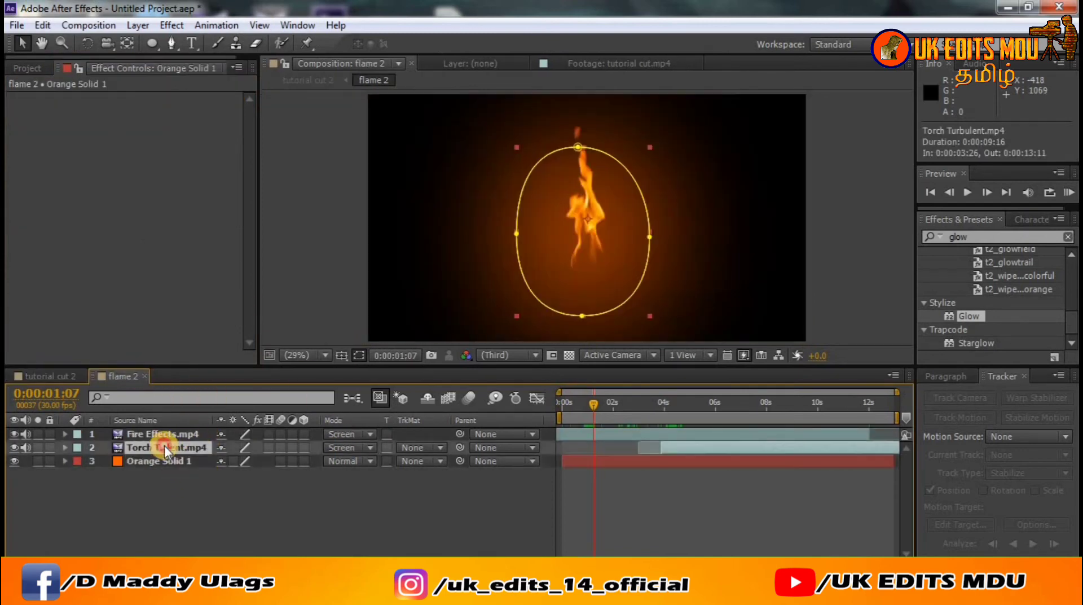
click(152, 461)
click(156, 446)
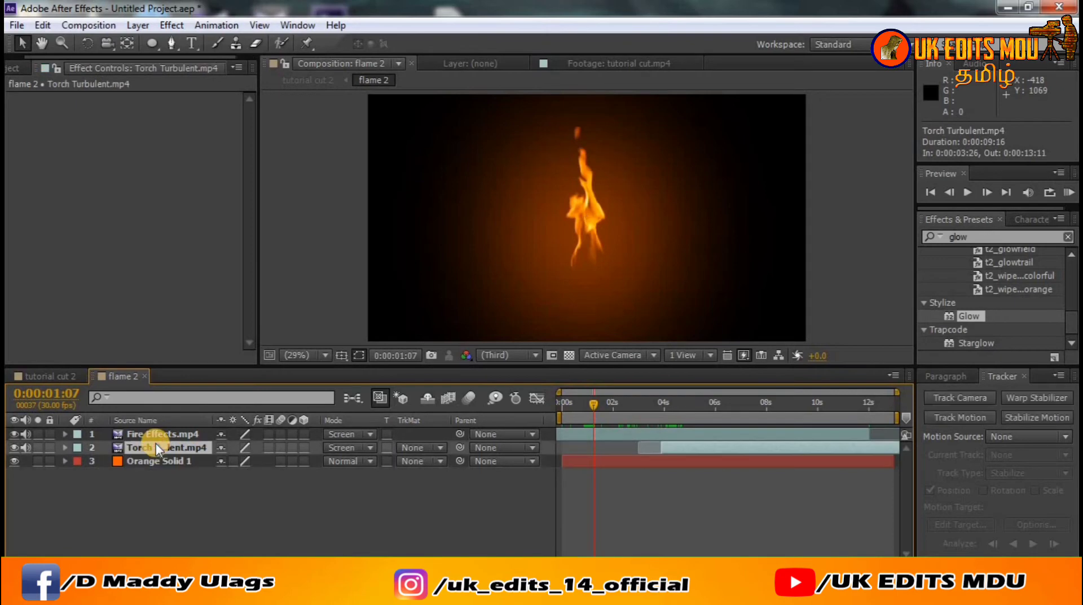
click(355, 446)
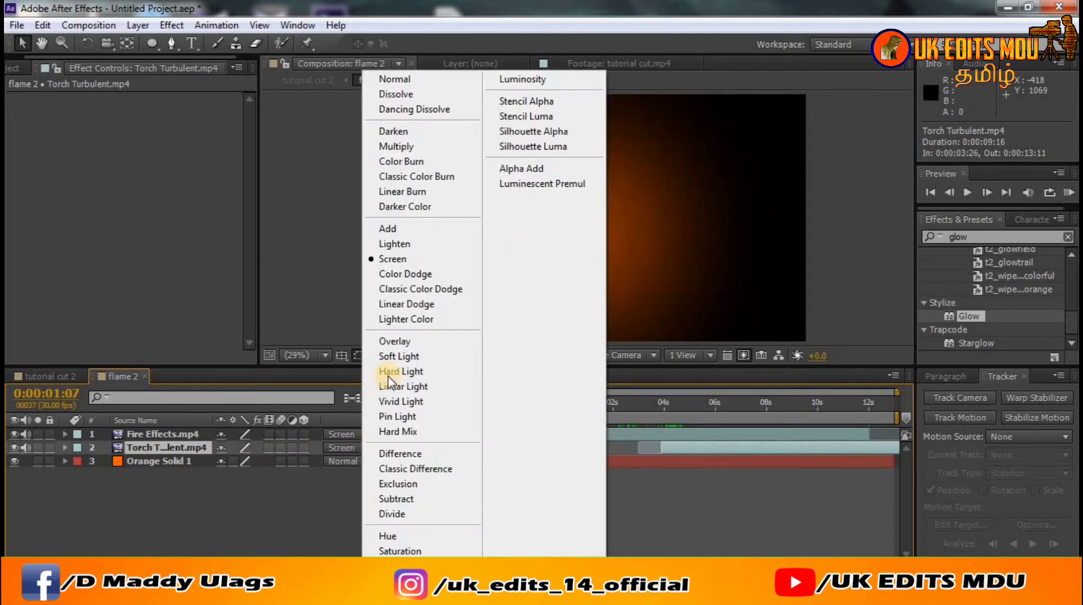
click(67, 378)
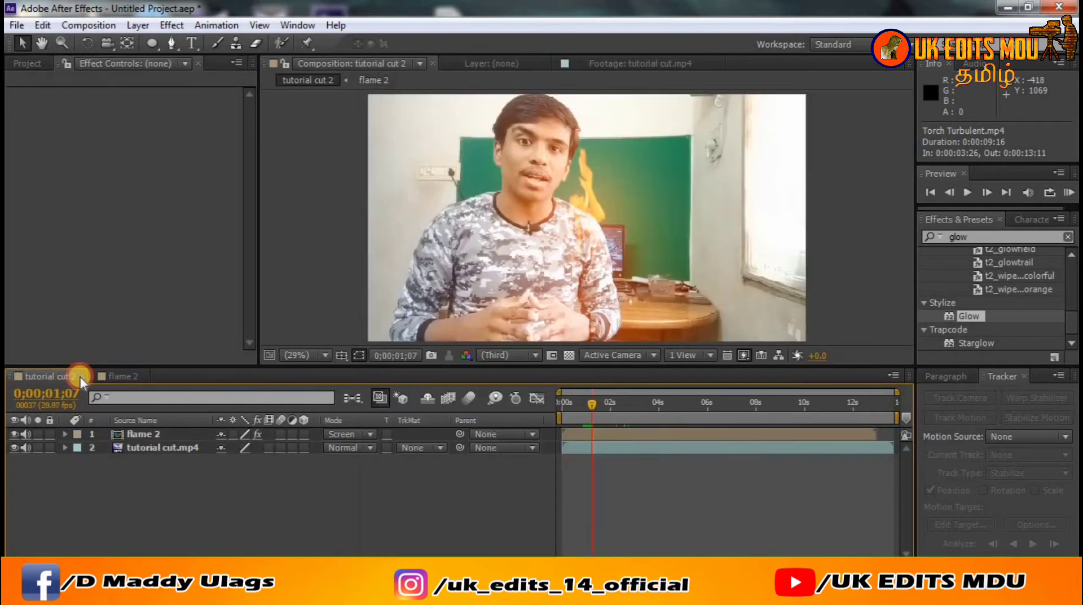
Step: Try Color Dodge, Hard Light, Vivid Light and Soft Light on flame 2, then return to Screen
click(341, 432)
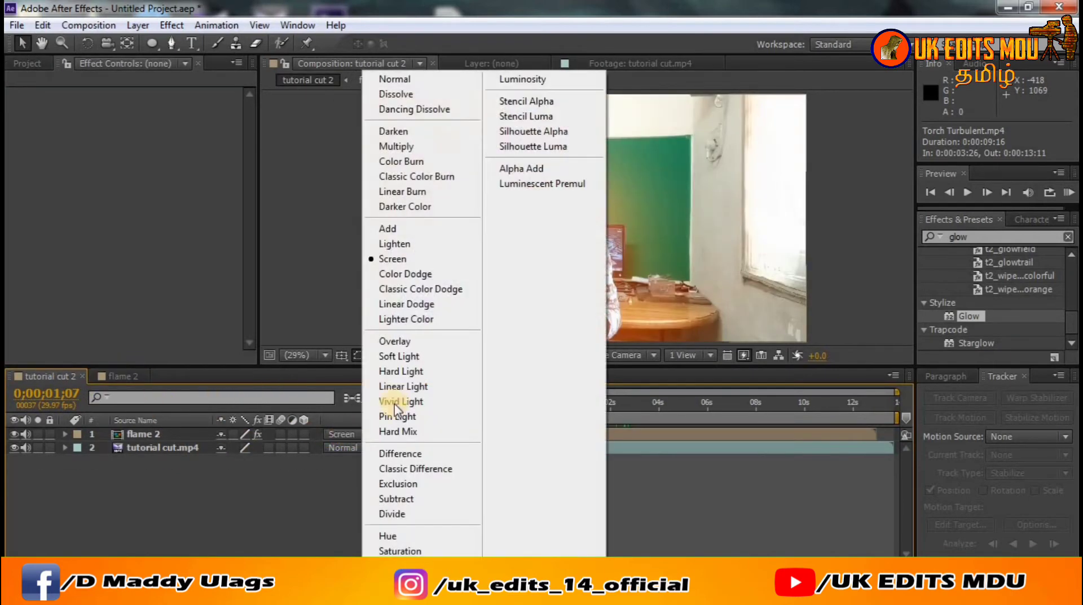
click(418, 294)
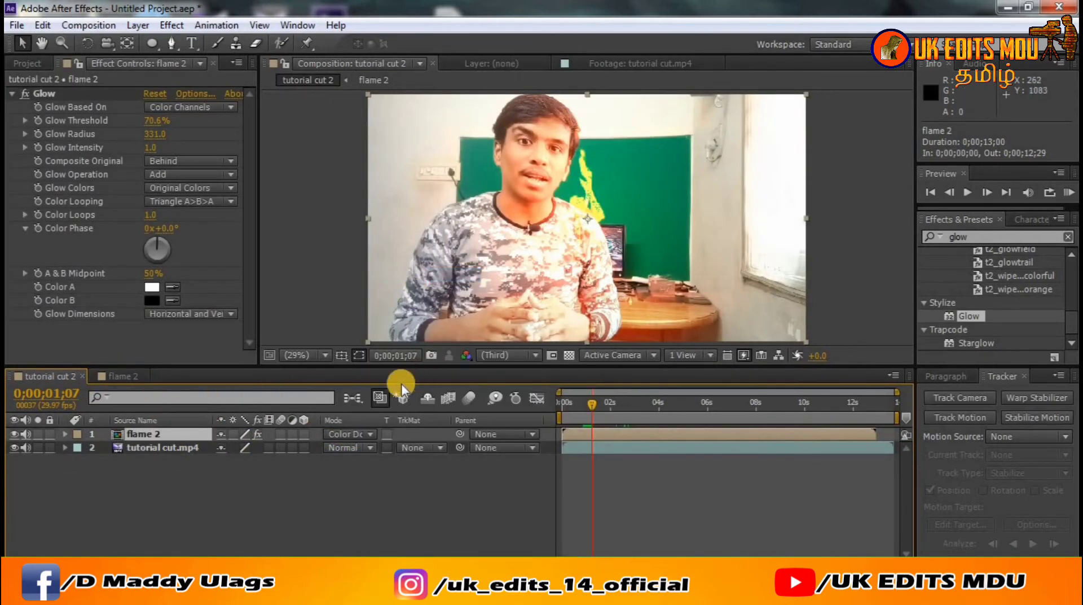
click(355, 433)
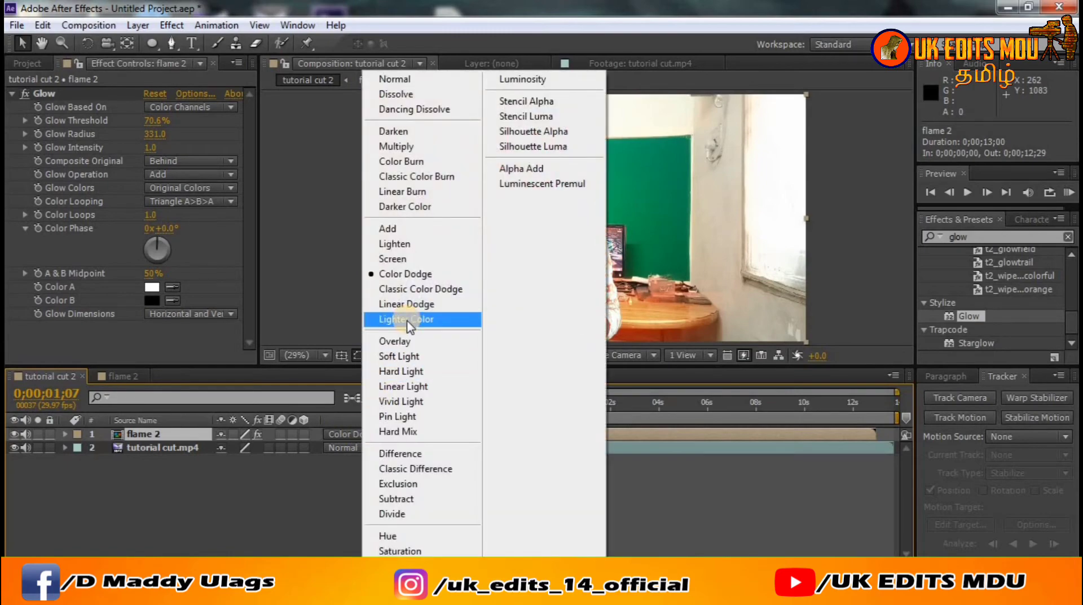
click(388, 372)
click(344, 432)
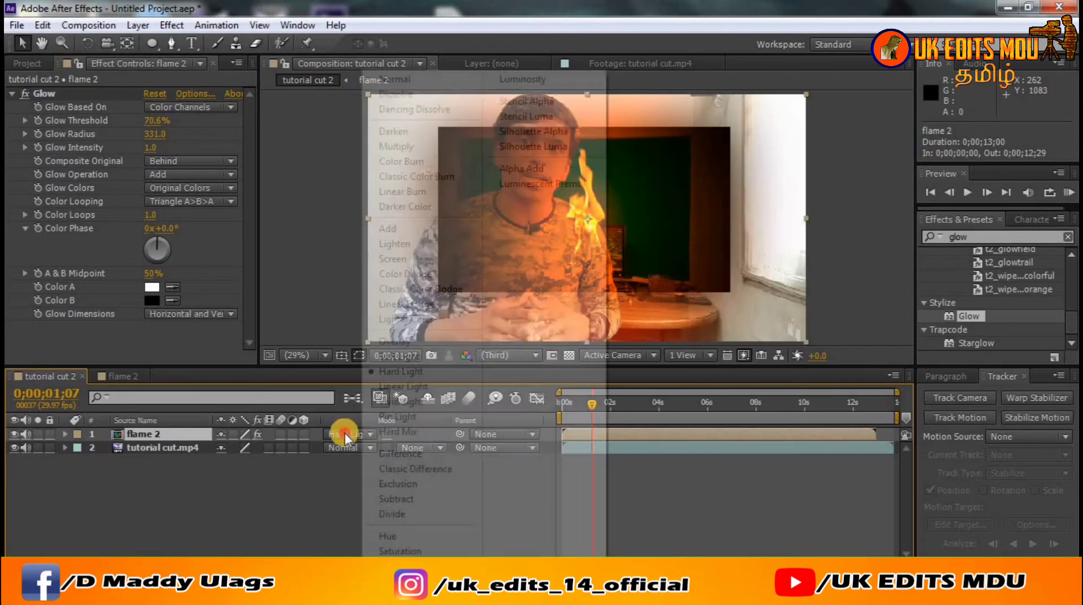
click(393, 397)
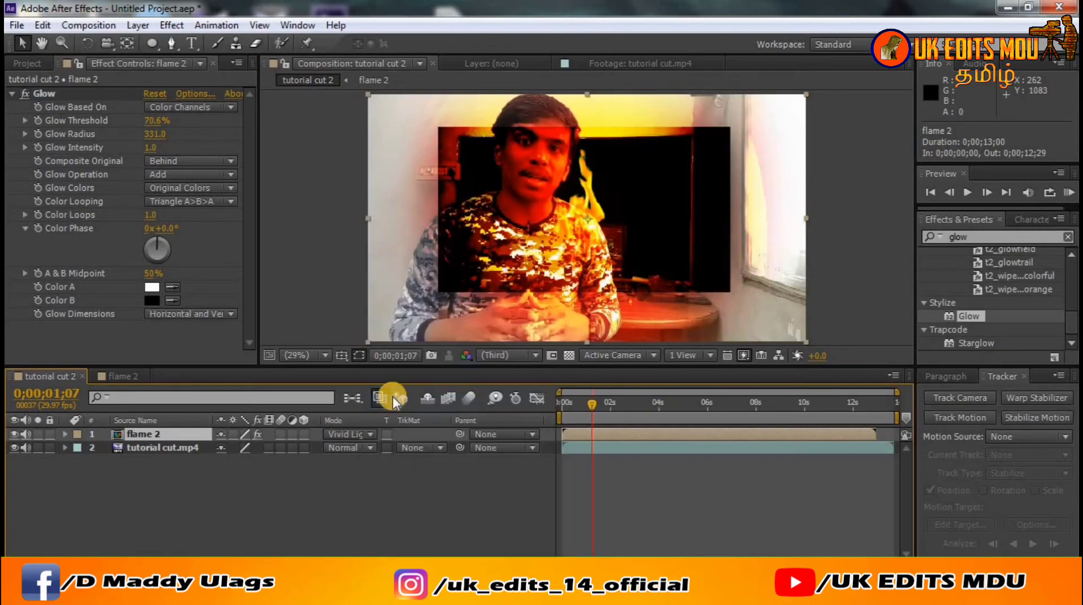
click(341, 433)
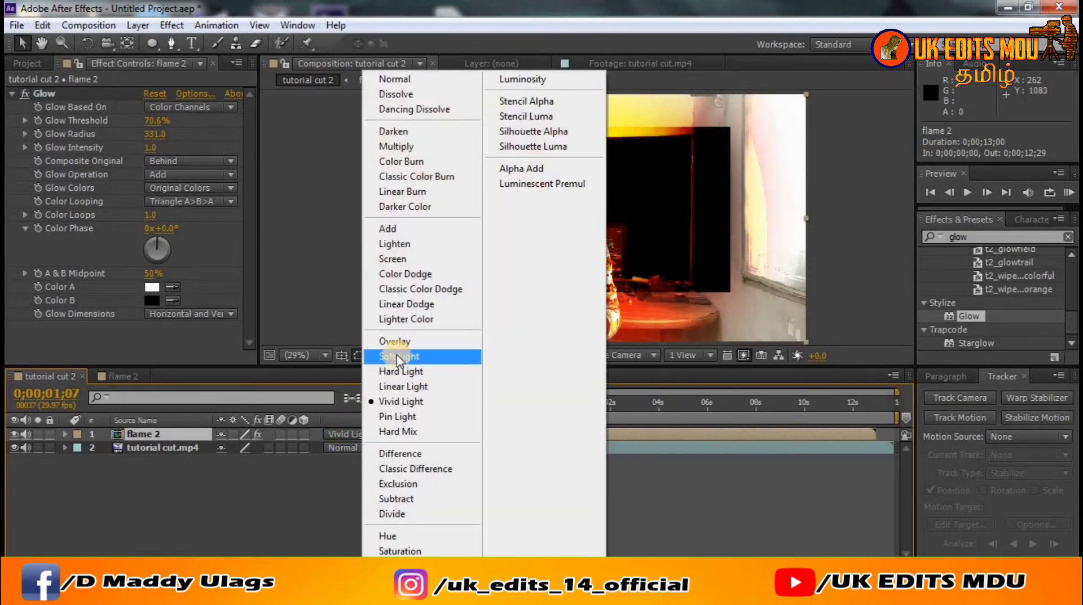
click(397, 356)
click(345, 432)
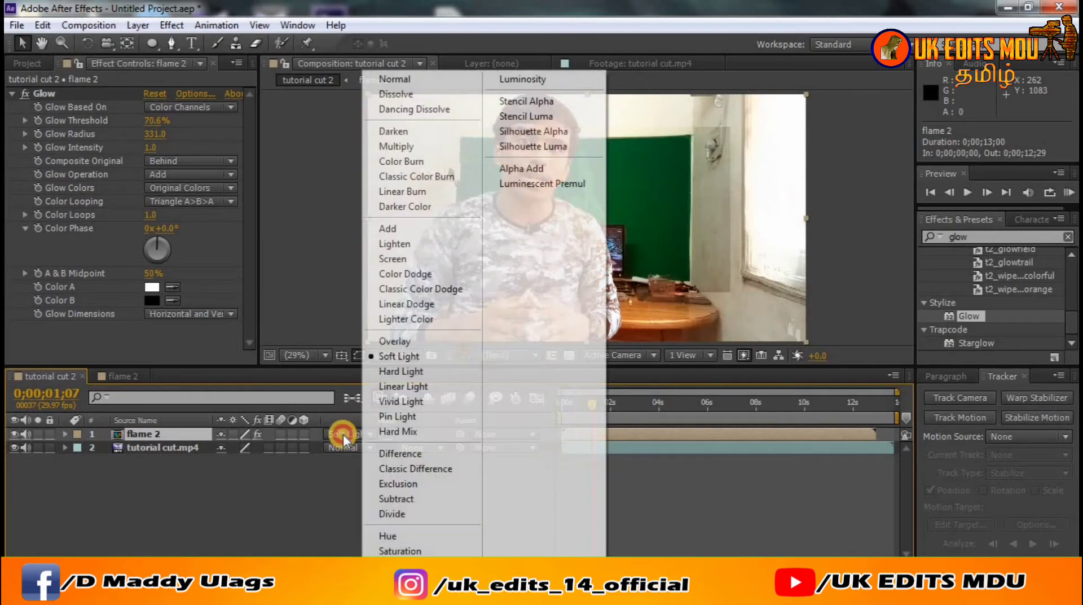
click(402, 264)
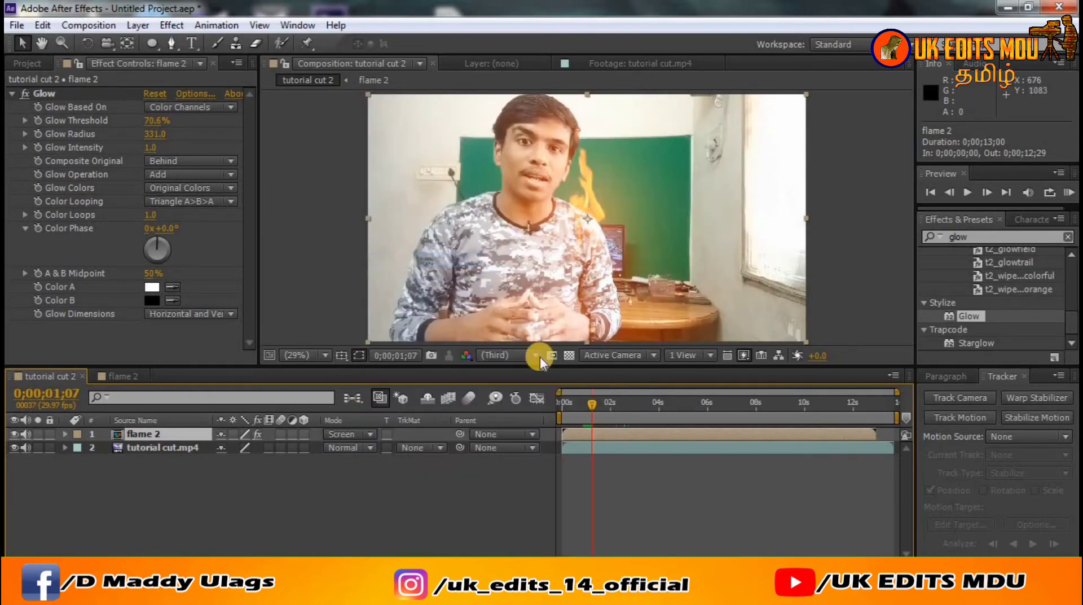
drag(595, 405, 622, 402)
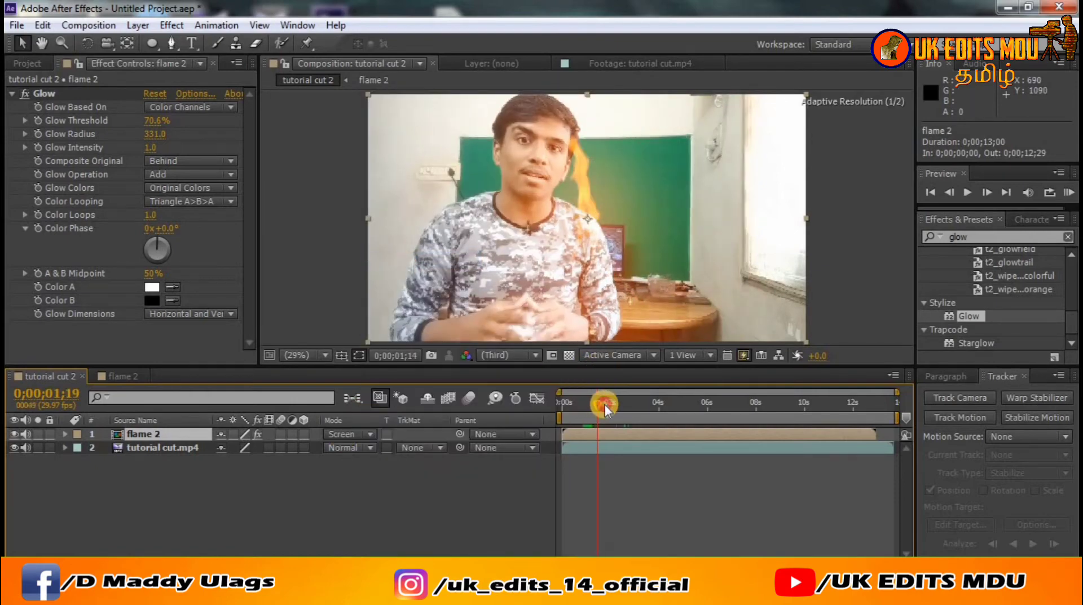
Step: Play the composite, compare the flame 2 and tutorial cut.mp4 layers, and advance to 0;00;02;14
click(966, 192)
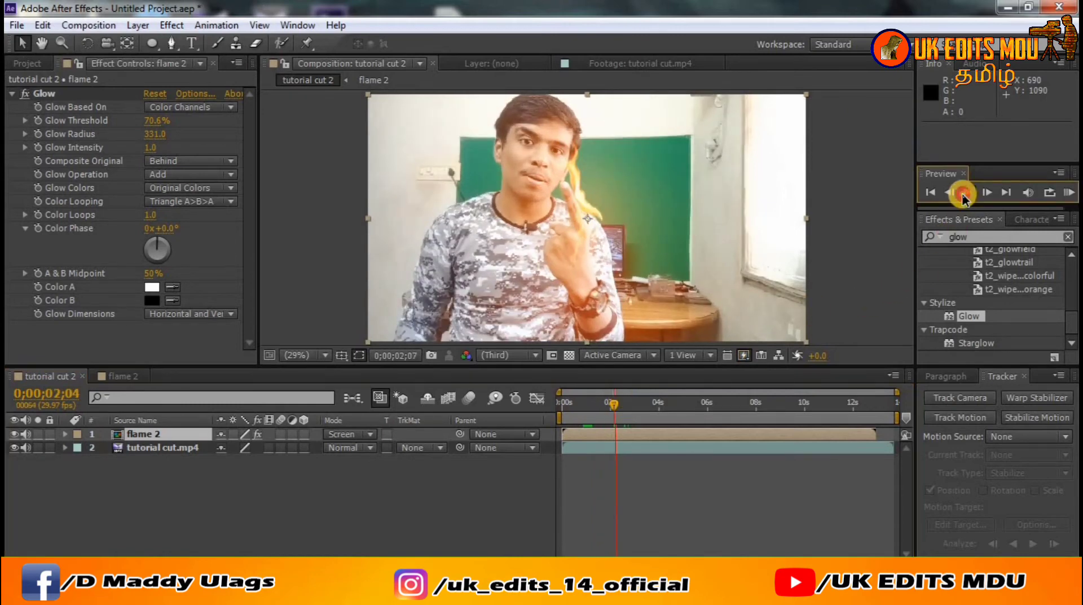
click(162, 449)
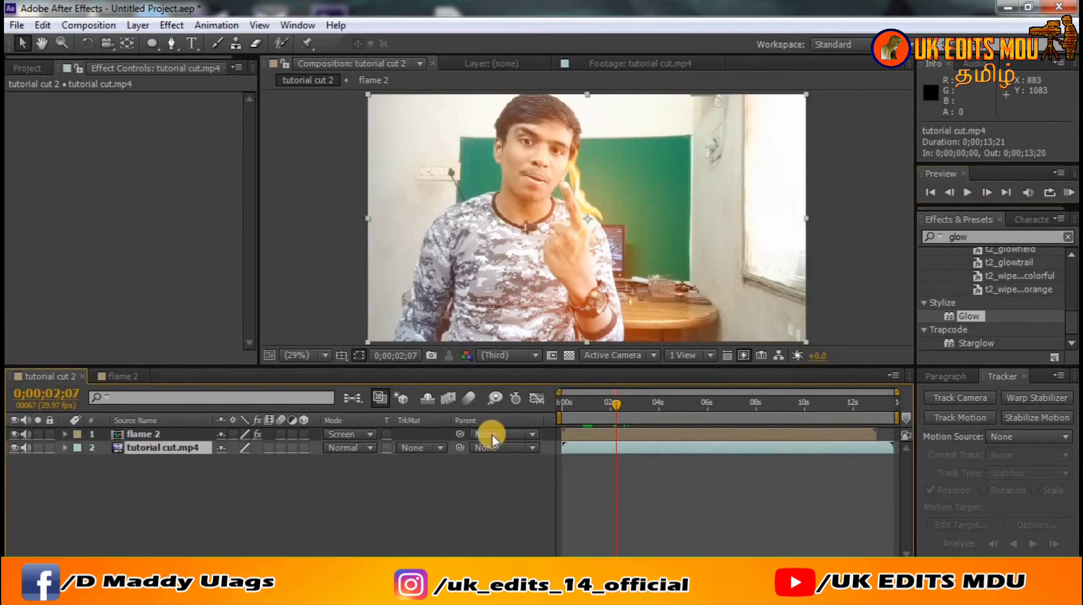
drag(613, 404, 616, 411)
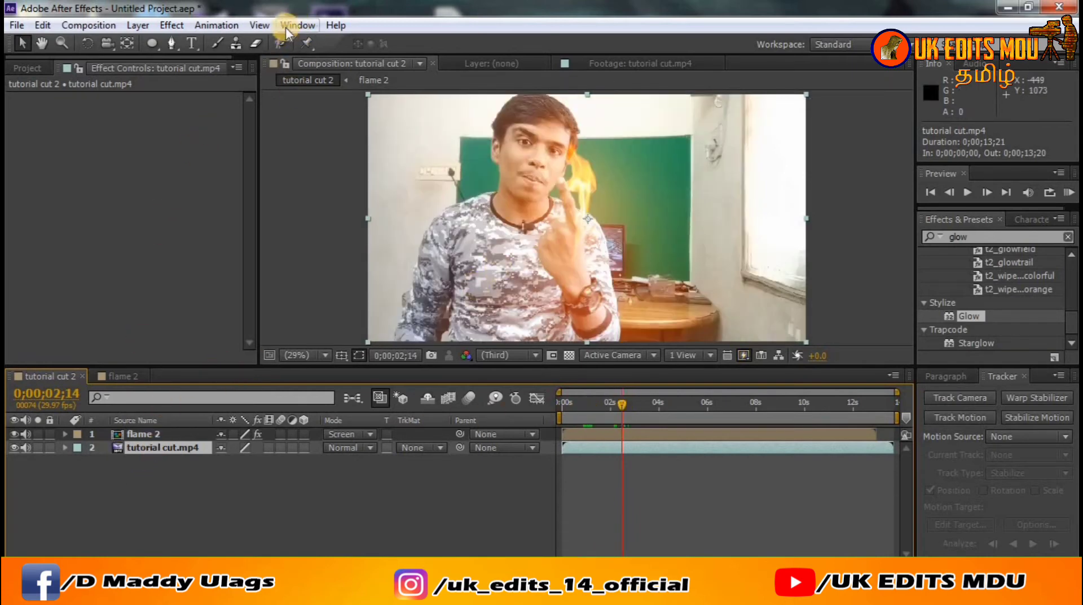
click(154, 435)
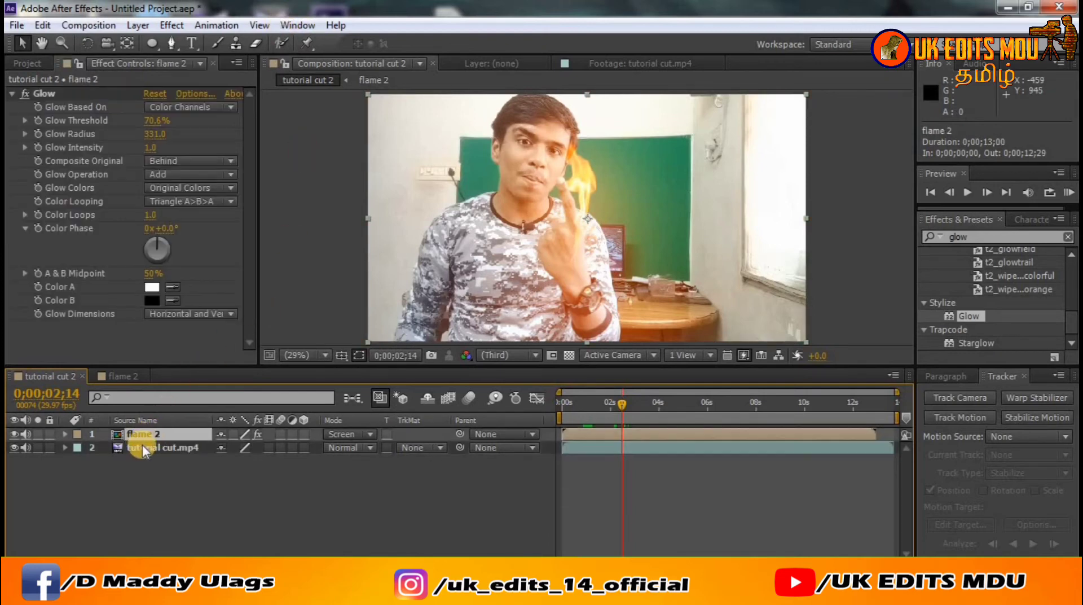
click(143, 445)
click(145, 436)
click(147, 443)
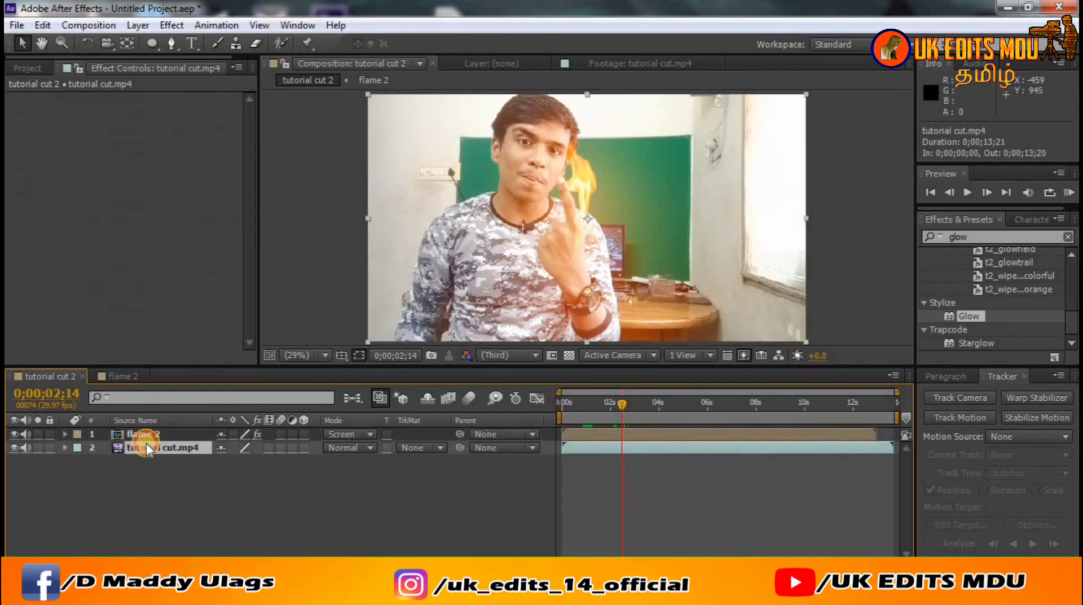
click(147, 432)
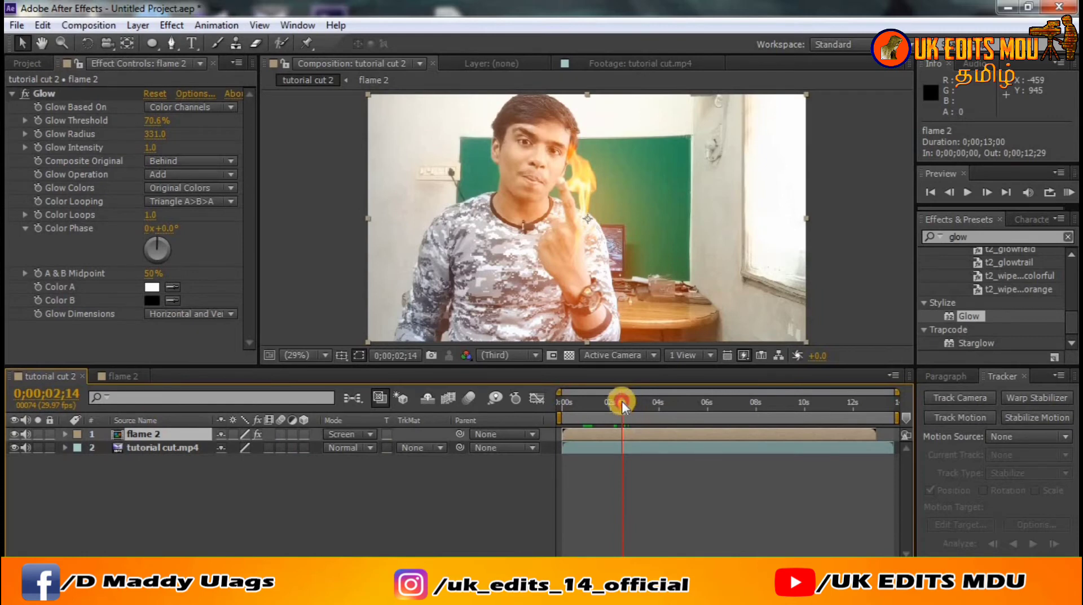
Step: Scrub through 0;00;04;08, 0;00;05;13 and 0;00;08;06, then return to 0;00;03;24
mouse_move(622, 401)
mouse_down()
mouse_move(580, 418)
mouse_move(643, 412)
mouse_up()
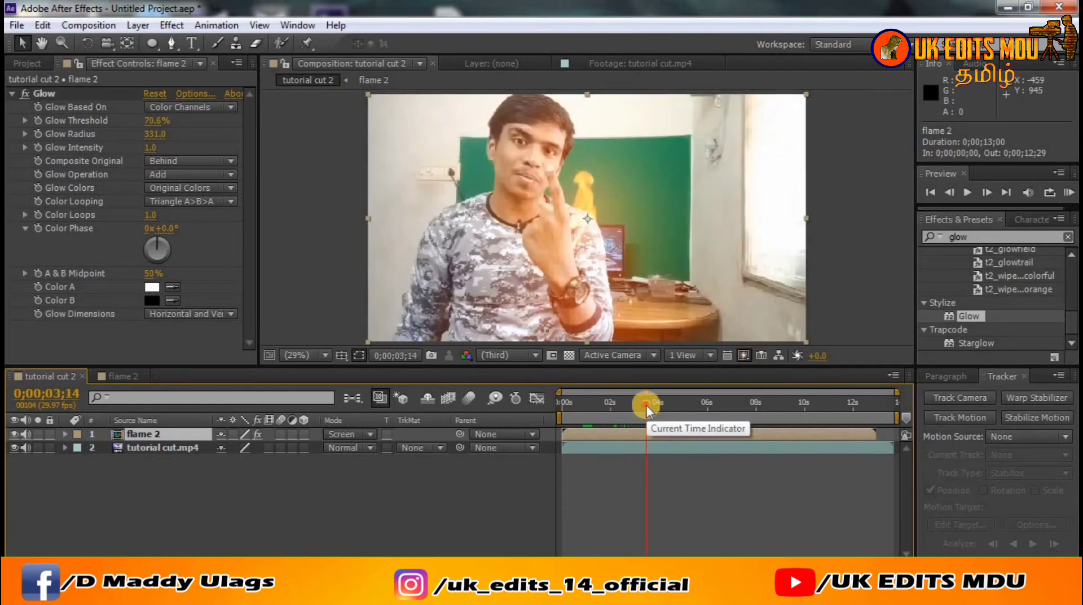
drag(648, 410, 672, 411)
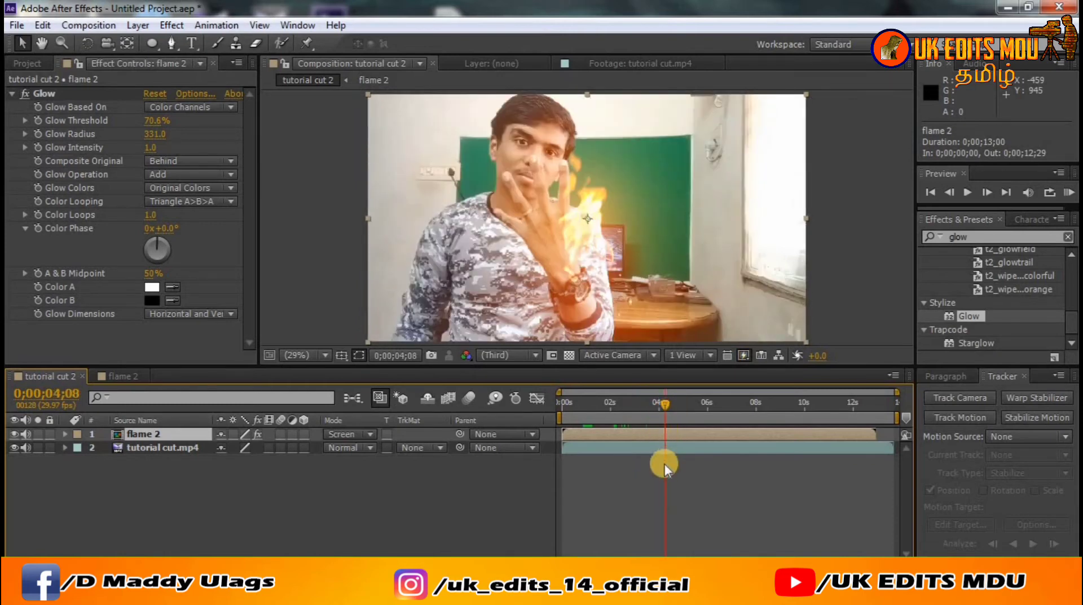
drag(665, 402, 697, 404)
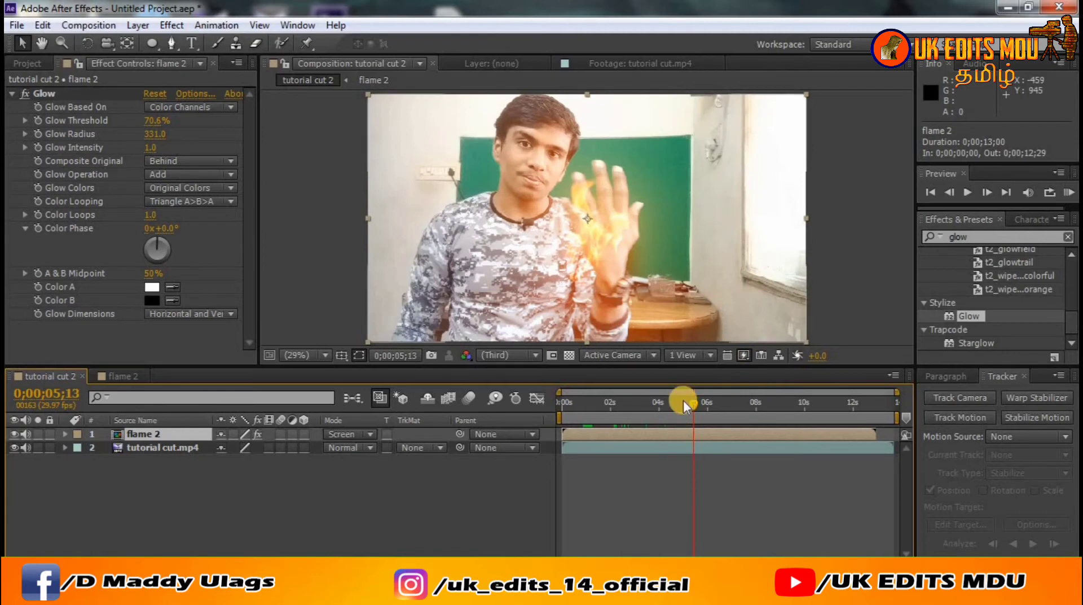
drag(695, 404, 763, 405)
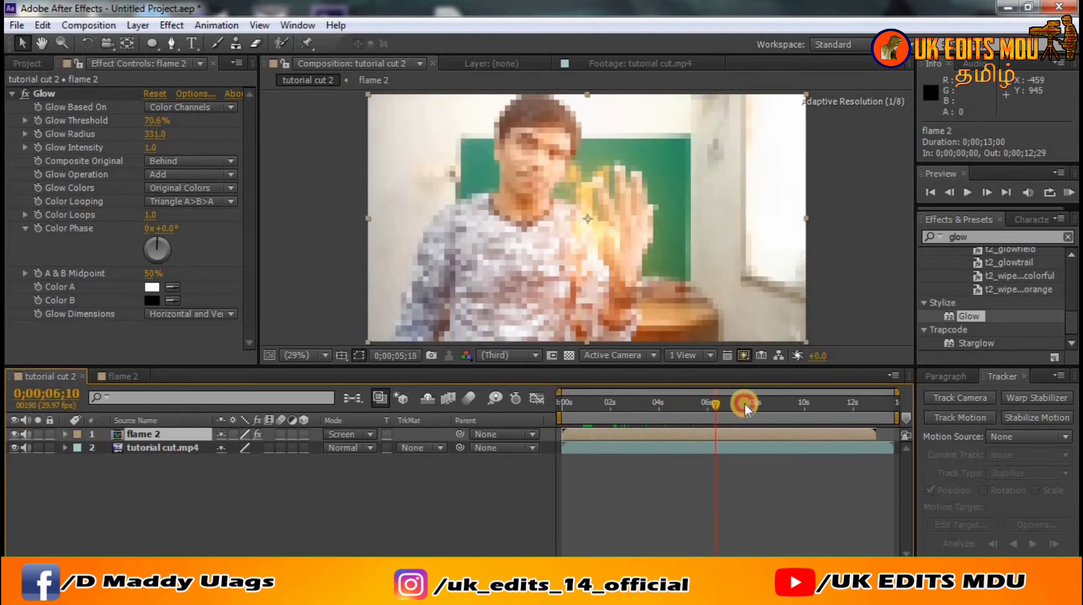
drag(672, 419, 656, 421)
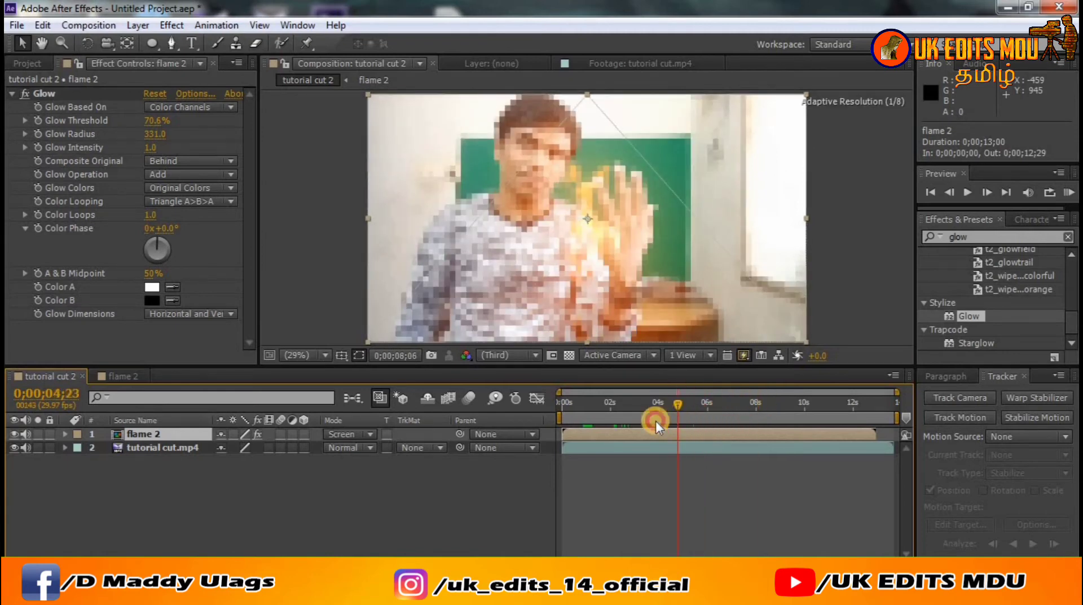
Step: Move Torch Turbulent later in flame 2 so it starts at 0:00:11:28 and ends at 0:00:13:11
click(116, 372)
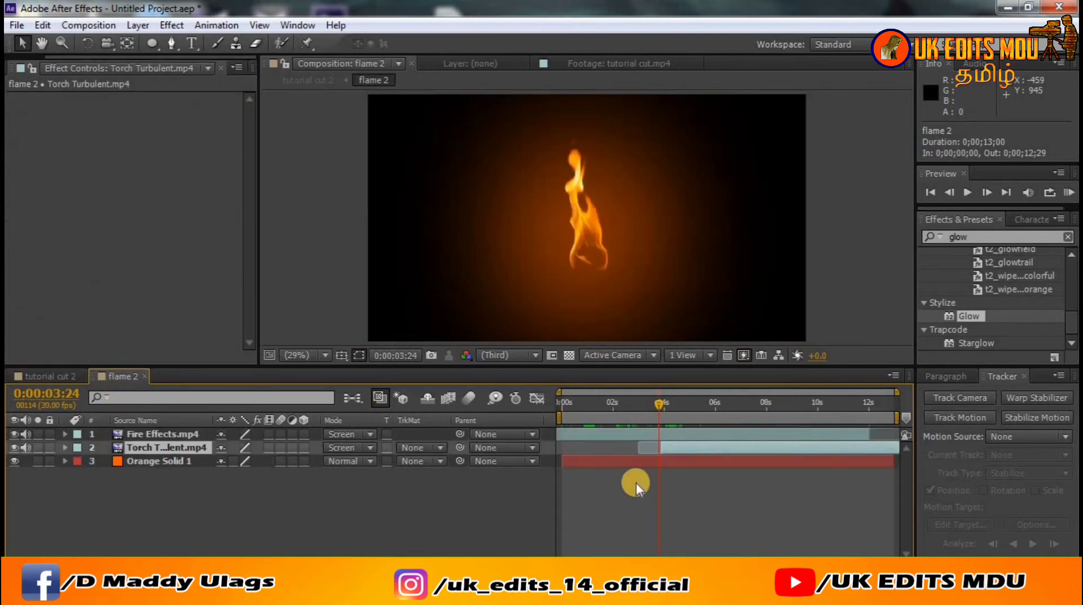
drag(668, 447, 867, 446)
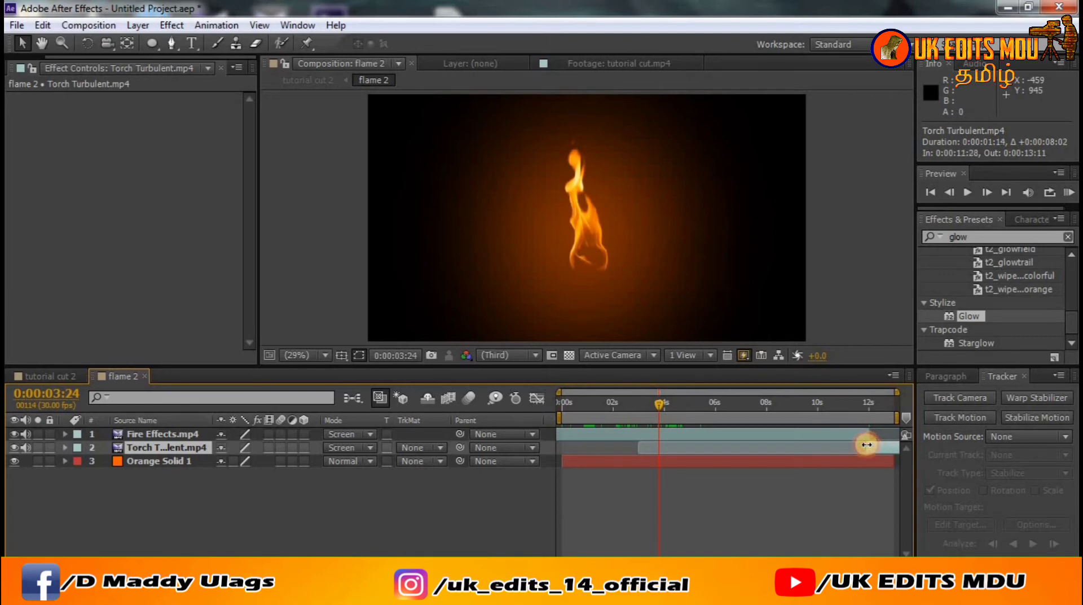
drag(868, 447, 892, 452)
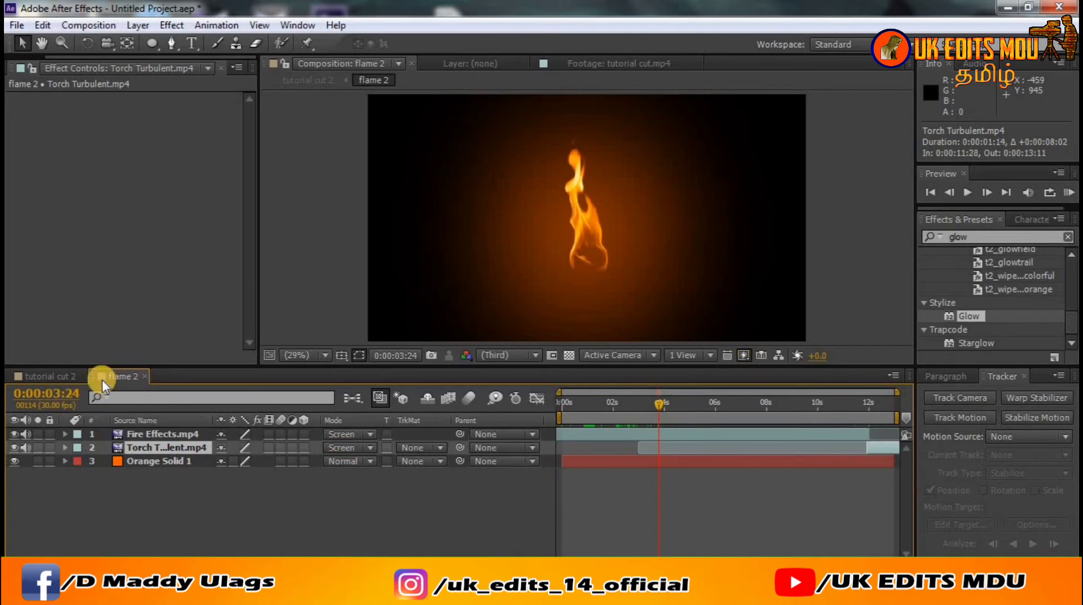
Step: Return to tutorial cut 2 and scrub to about 0;00;03;07, then near the end
click(52, 373)
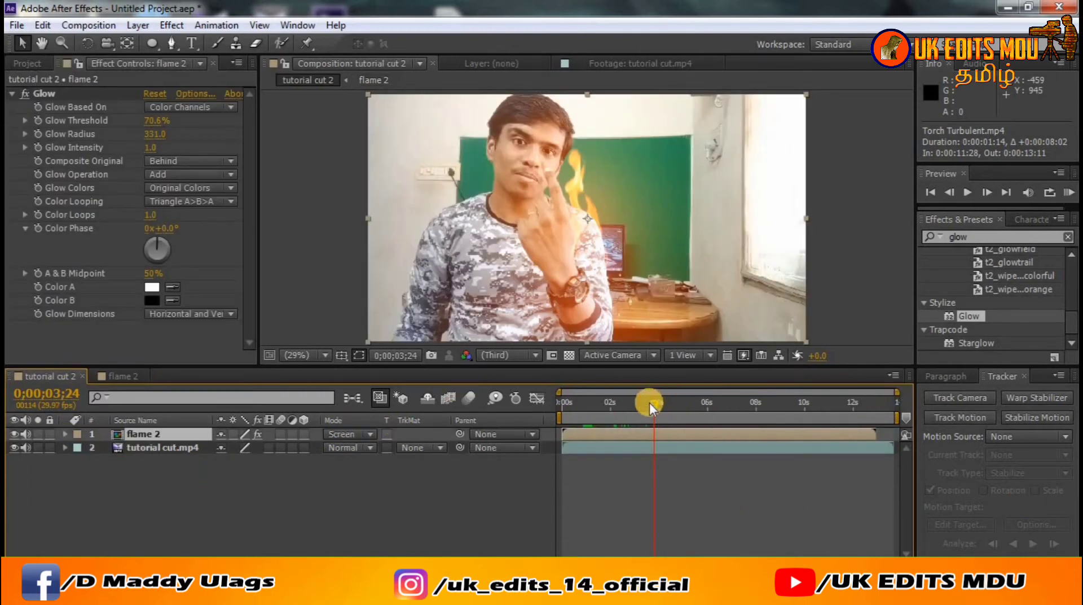
mouse_move(658, 401)
mouse_down()
mouse_move(641, 403)
mouse_move(751, 411)
mouse_up()
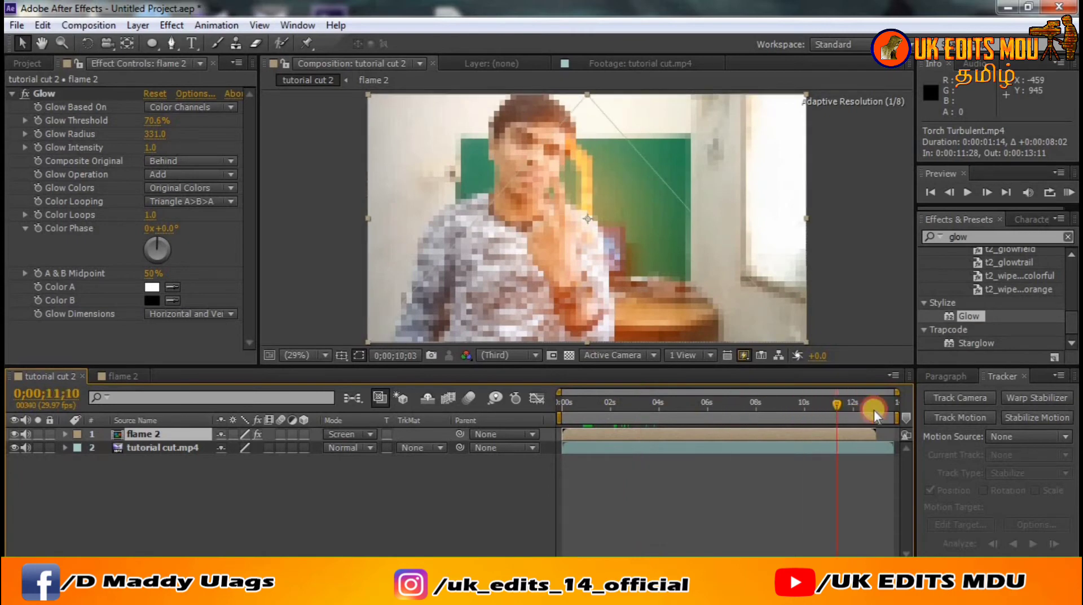
drag(878, 412, 860, 407)
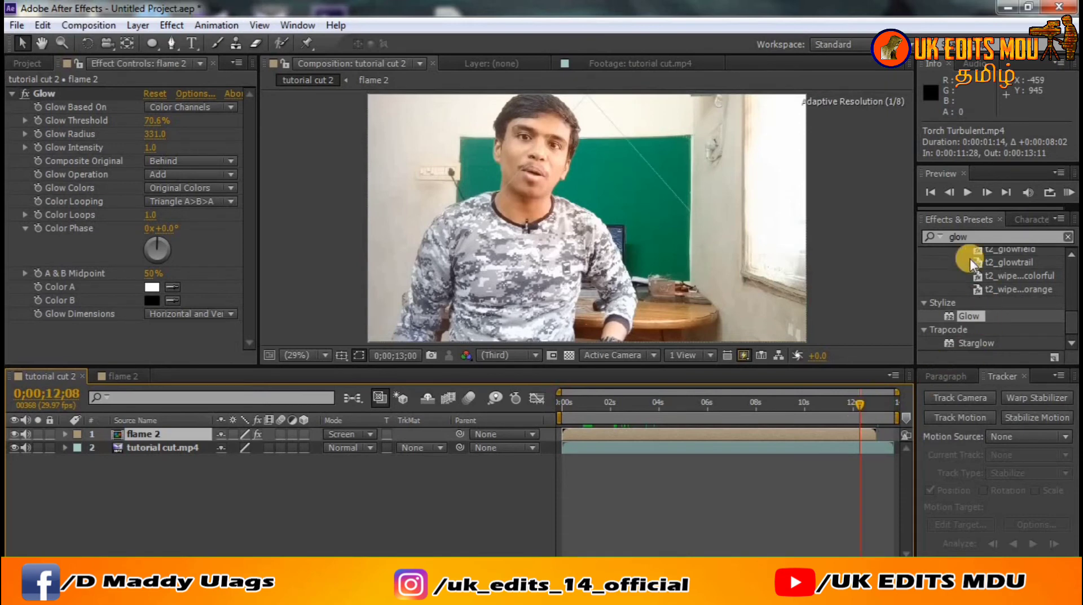
Step: Play the composite from near the end, rewind to 0;00;01;18, and select the flame 2 layer
click(966, 187)
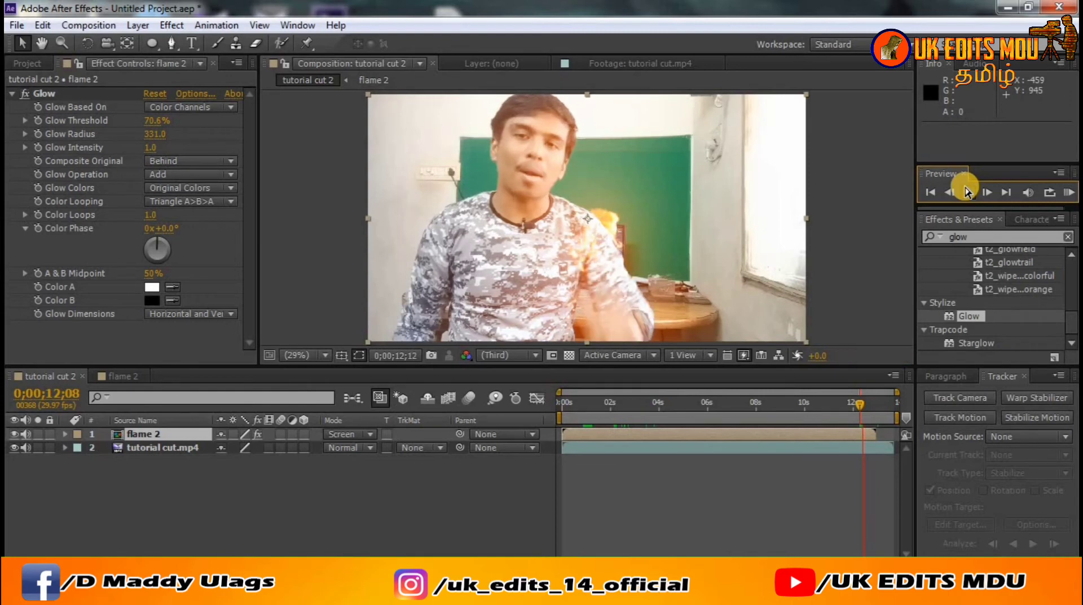
click(886, 398)
drag(864, 402, 576, 418)
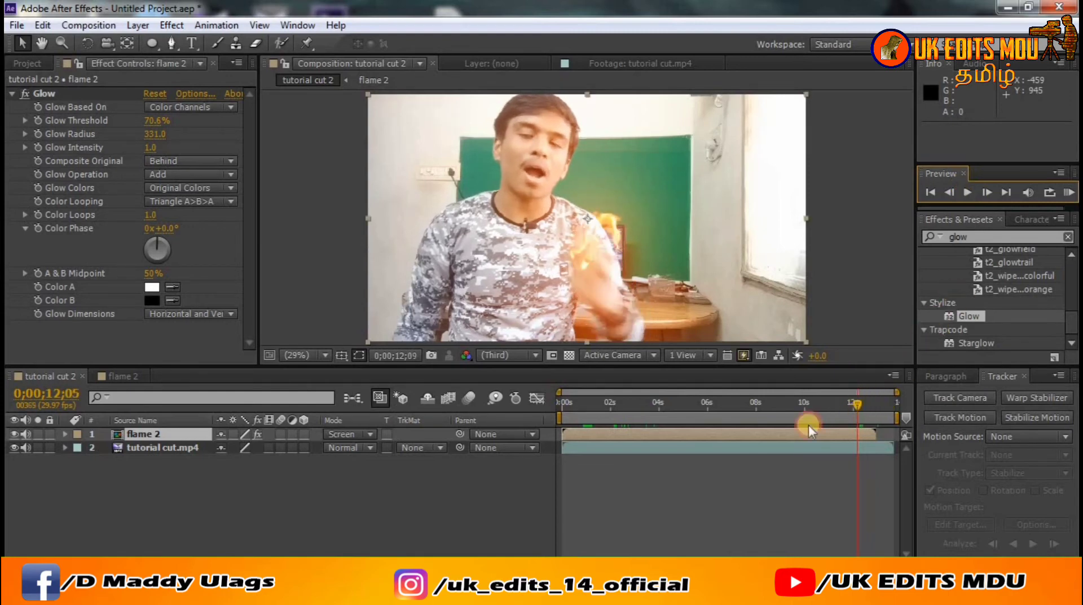
click(138, 448)
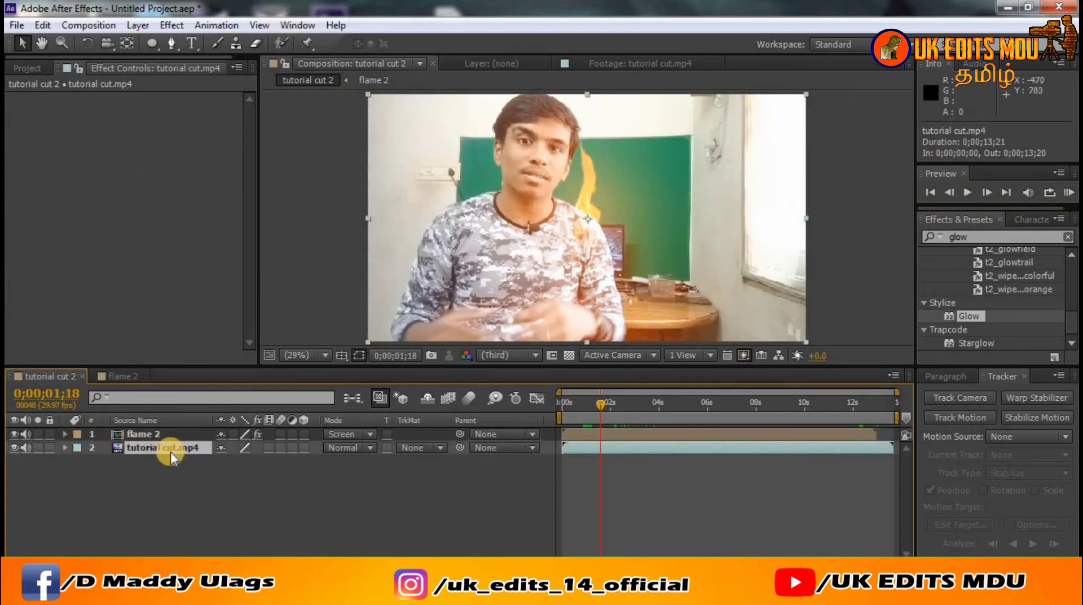
click(168, 435)
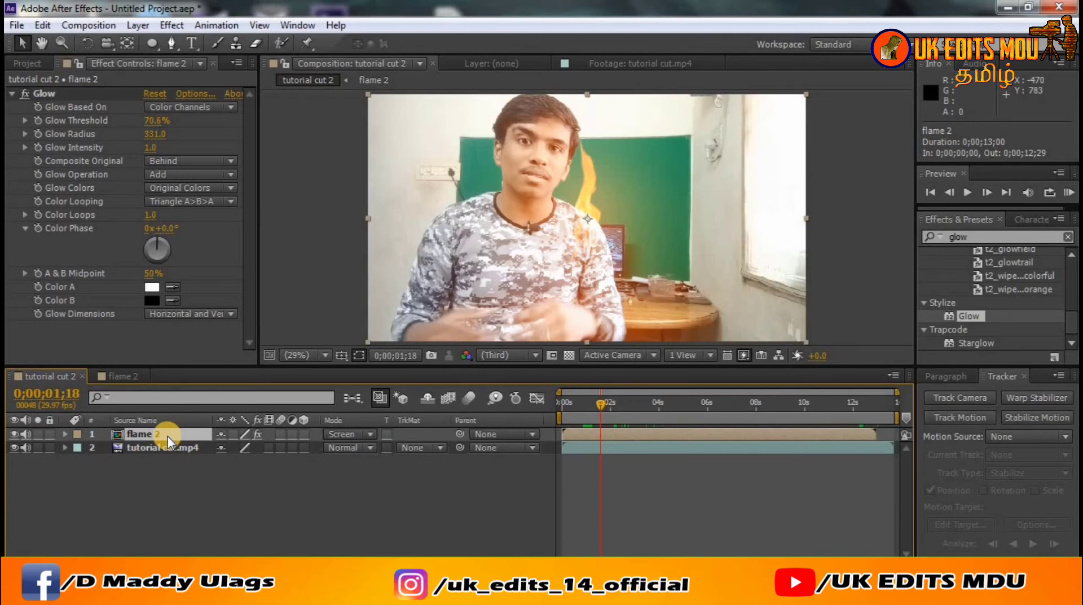
Step: Duplicate the flame 2 layer with Ctrl+D
key(ctrl+d)
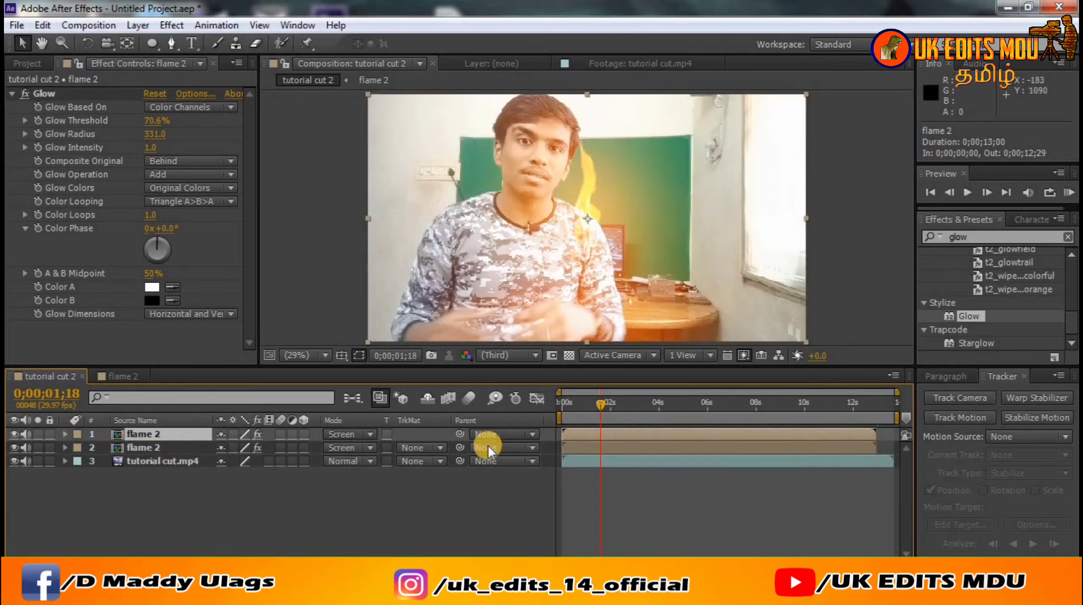
click(590, 447)
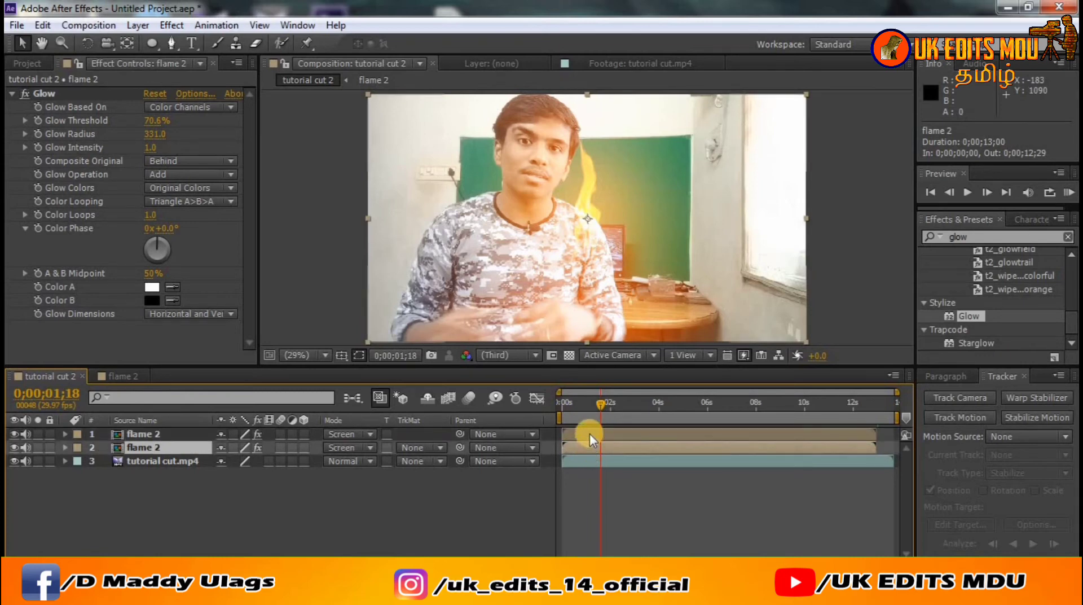
click(591, 432)
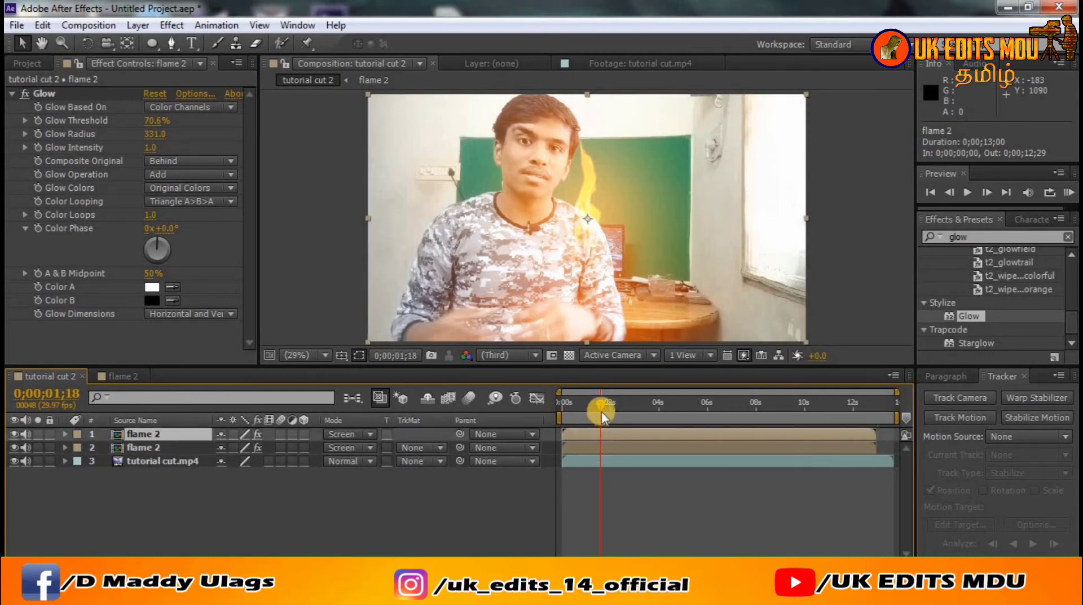
Step: Trim the second flame 2 copy so it begins around 0;00;03;22
mouse_move(584, 407)
mouse_down()
mouse_move(572, 408)
mouse_move(608, 408)
mouse_up()
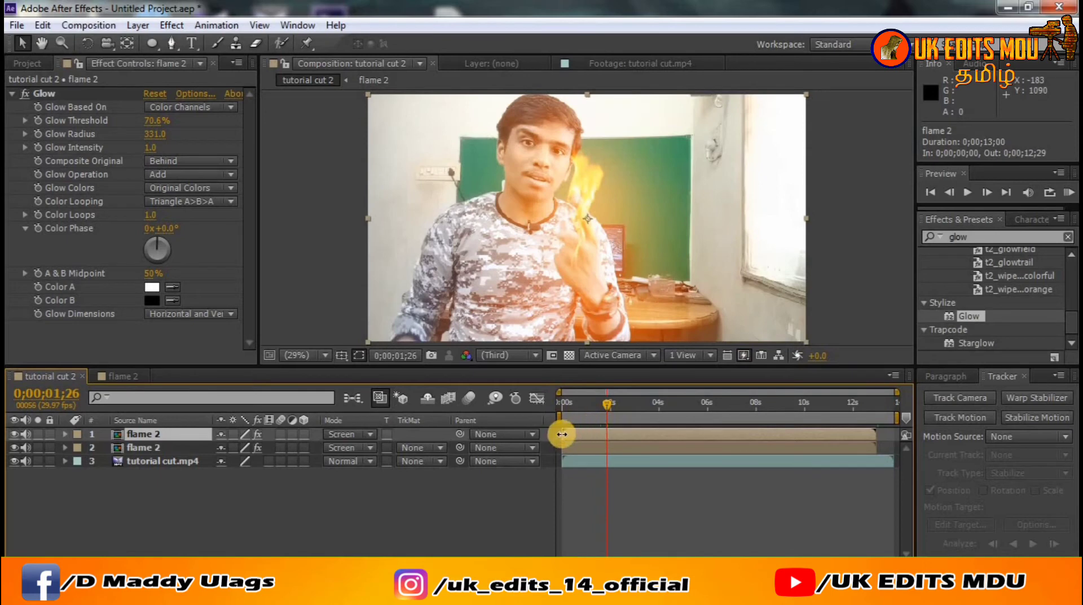
drag(562, 434, 562, 434)
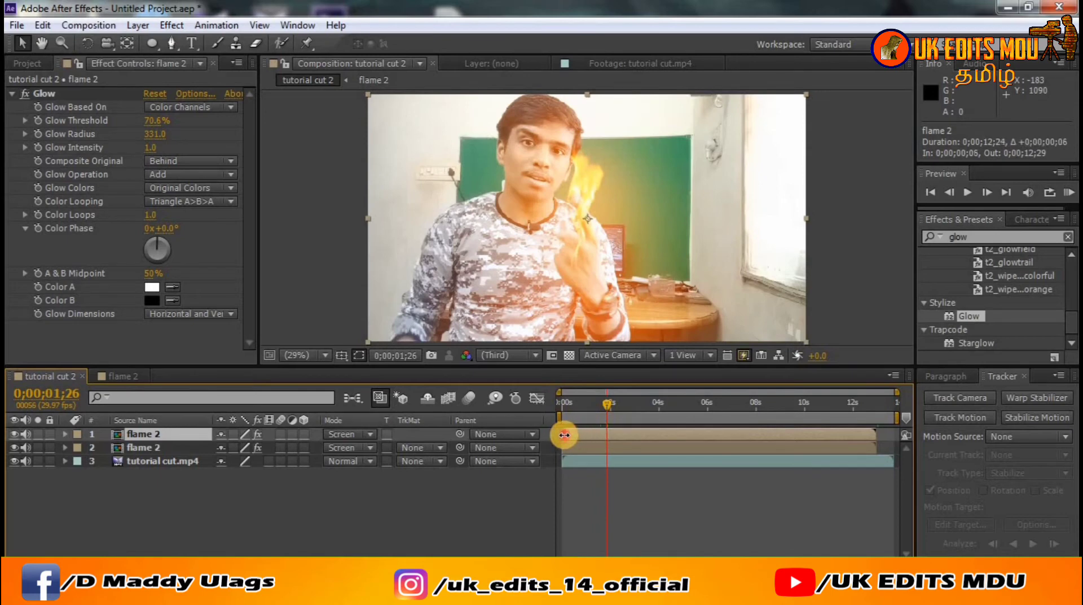
drag(562, 447, 627, 441)
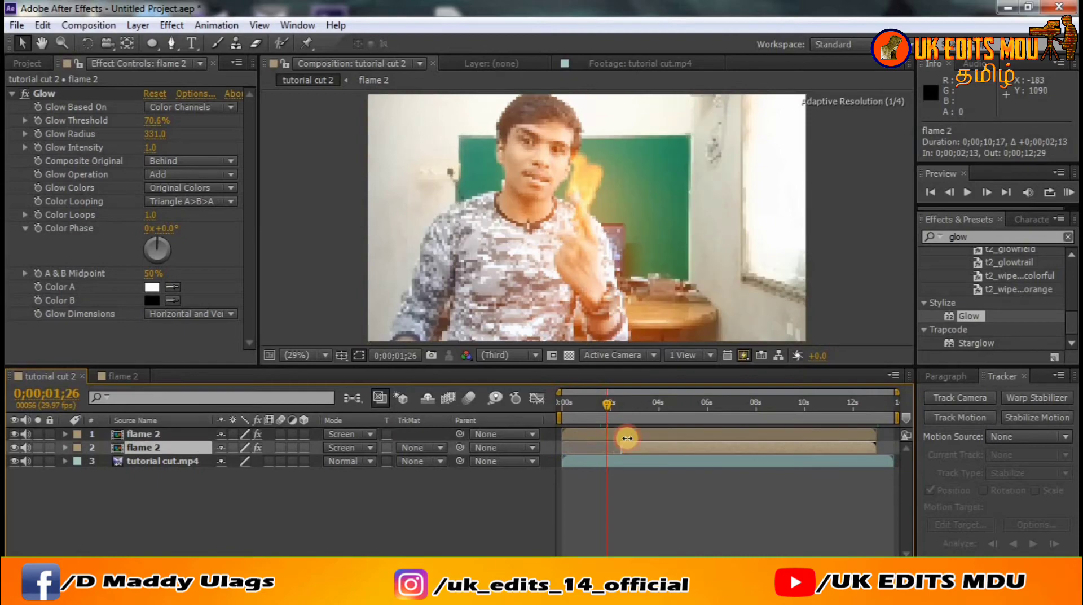
drag(604, 403, 652, 404)
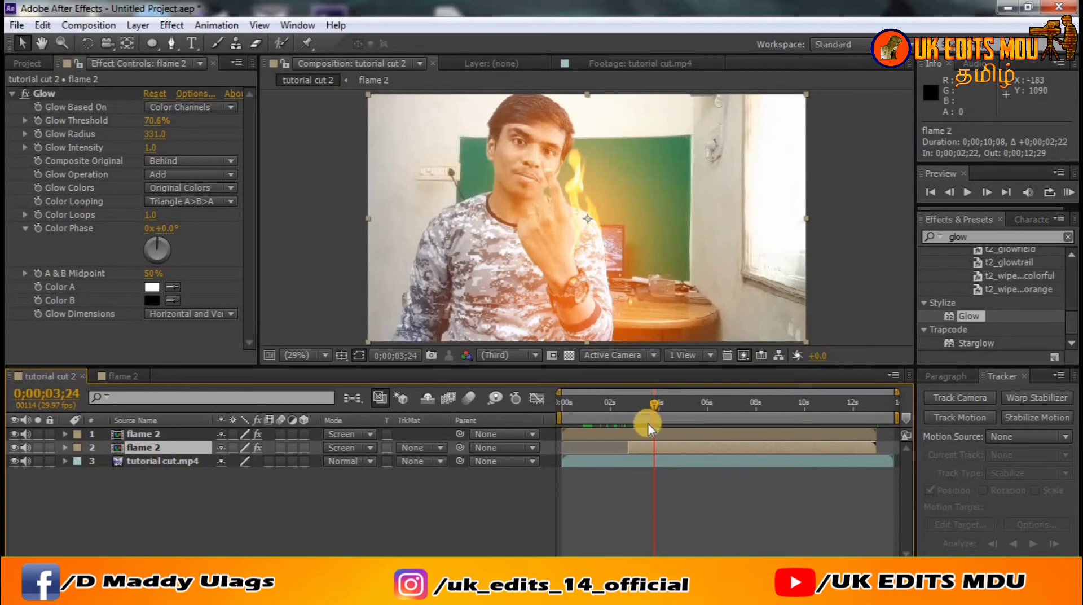
drag(631, 447, 655, 446)
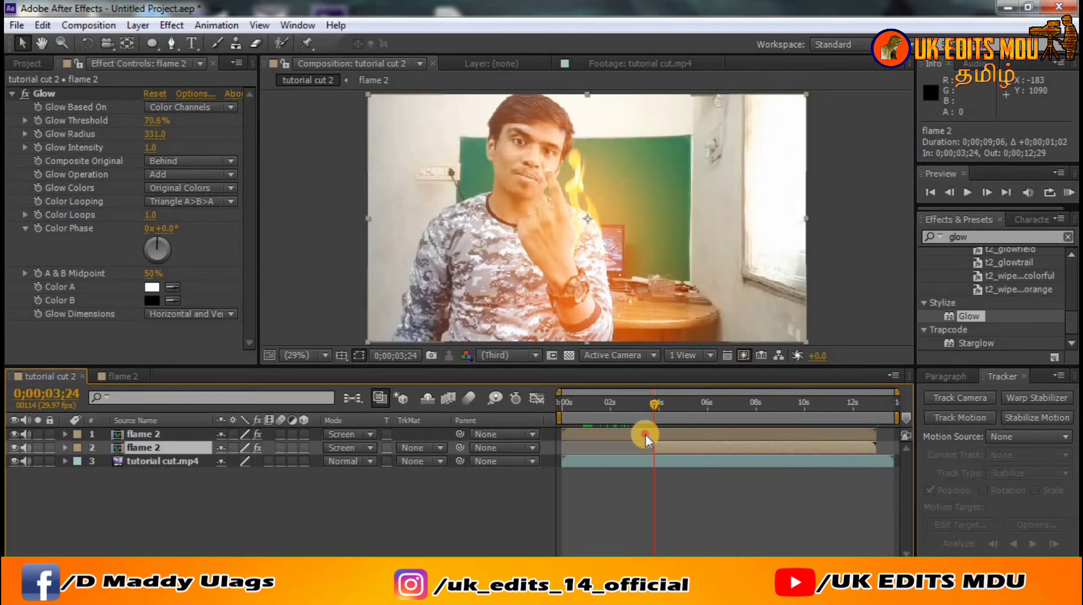
click(646, 435)
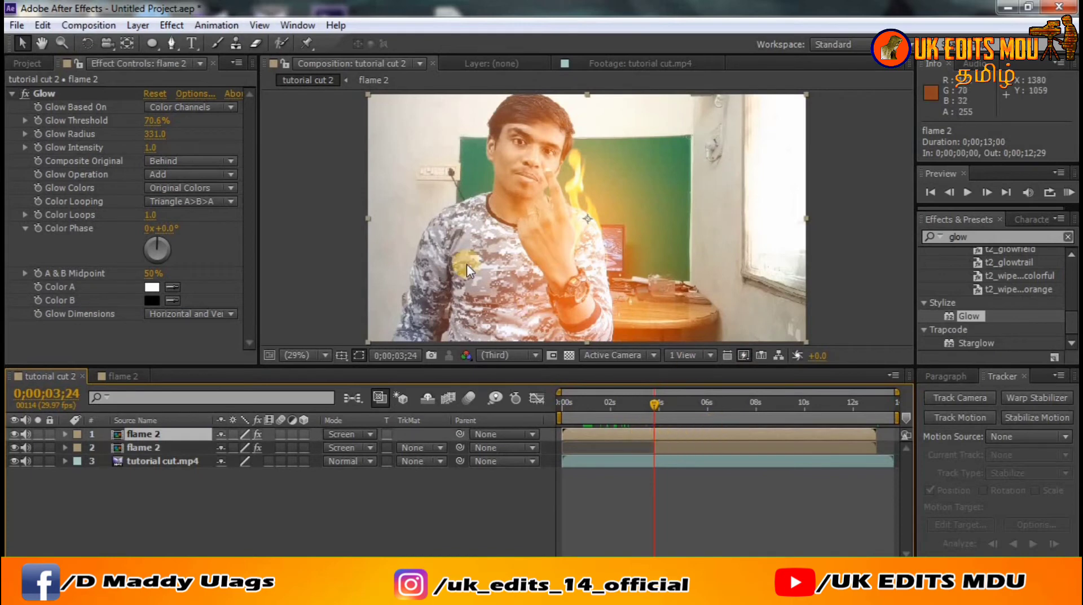
Step: Shrink the top flame 2 layer to about half size and place it on the raised fingertip
drag(378, 104, 456, 124)
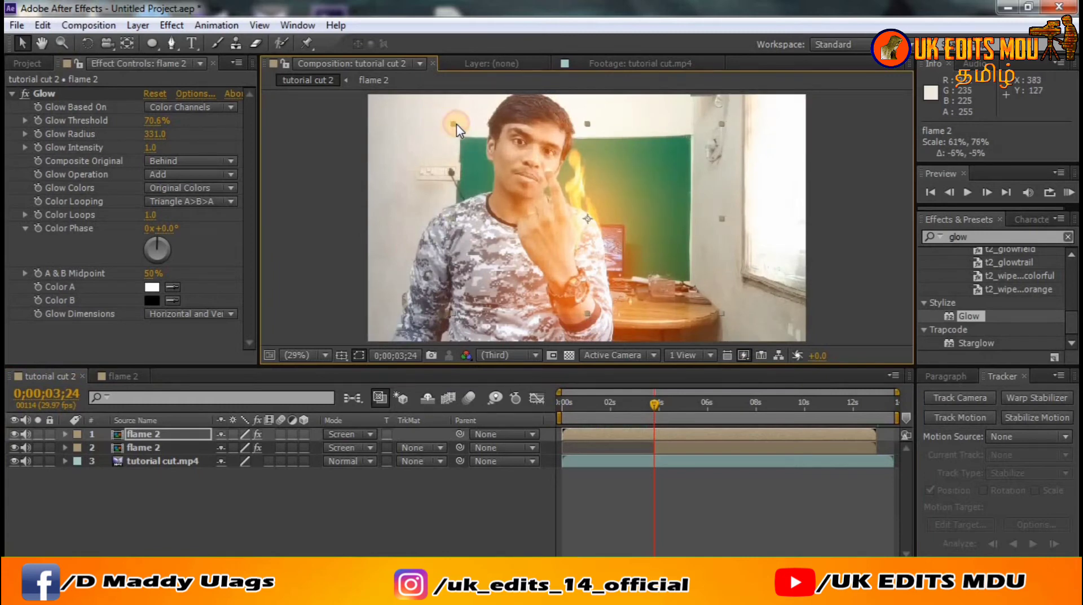
drag(653, 404, 628, 406)
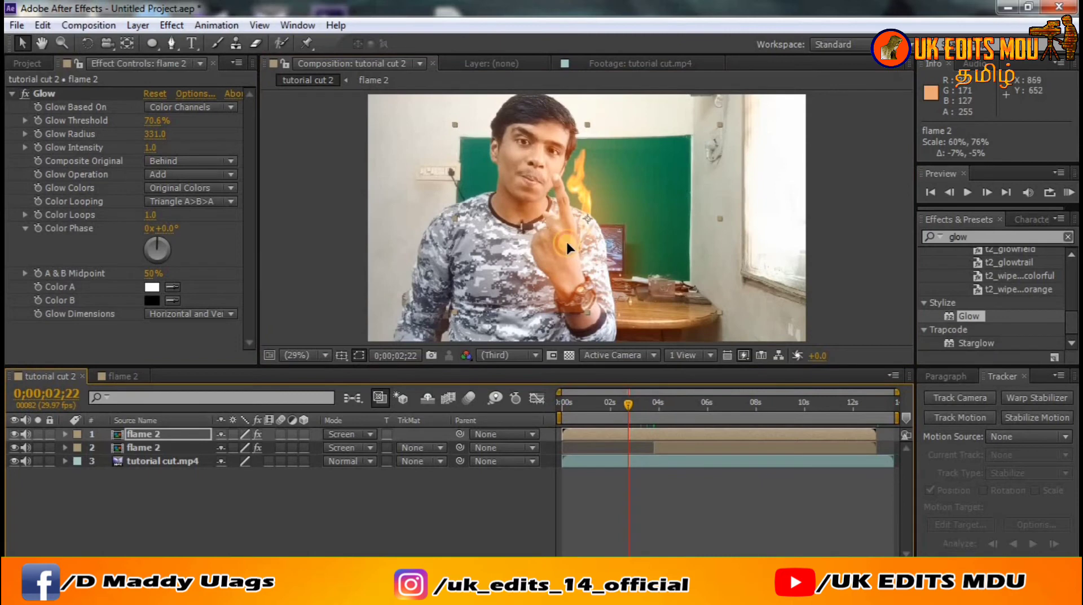
drag(567, 239, 539, 203)
click(618, 454)
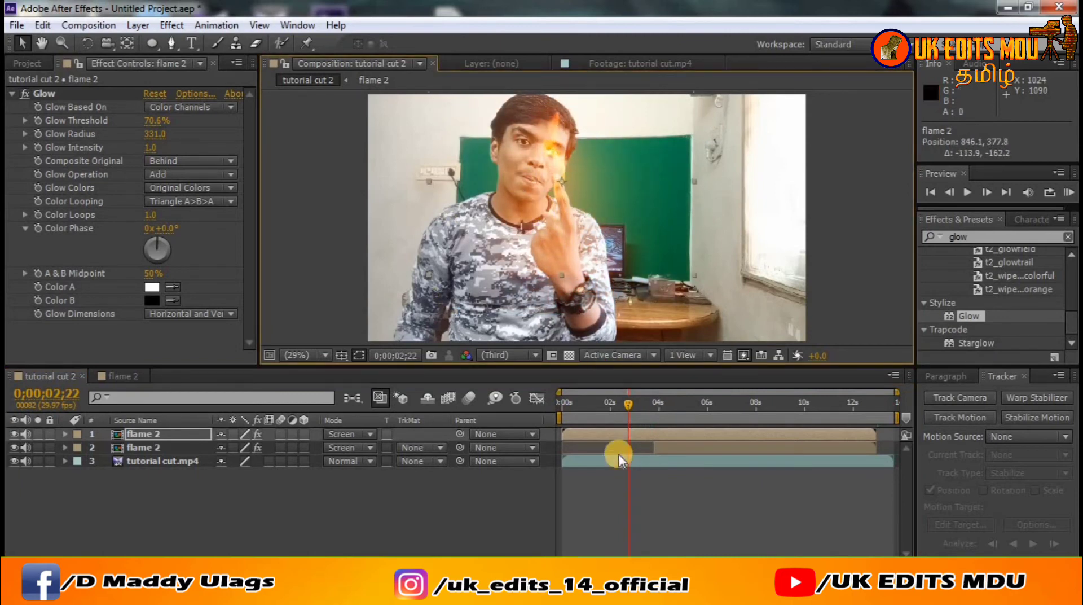
click(610, 435)
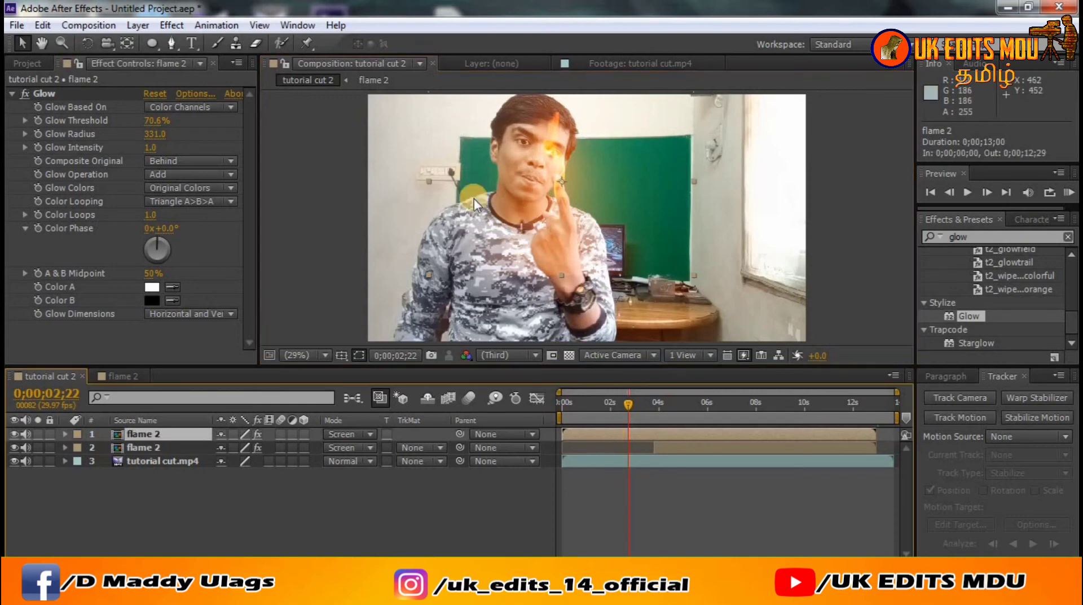
drag(450, 183, 449, 204)
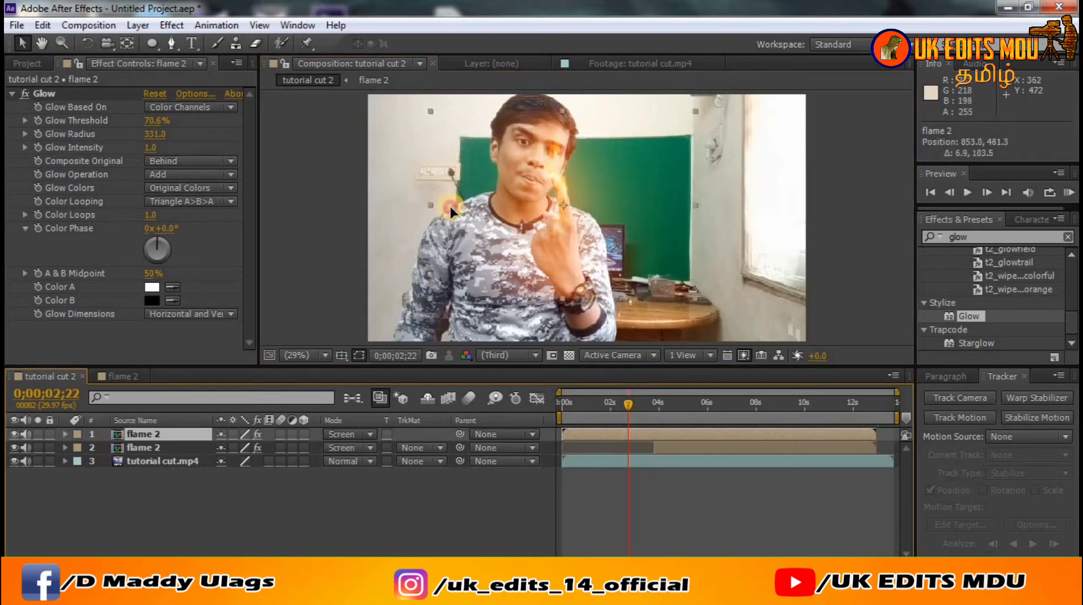
click(424, 115)
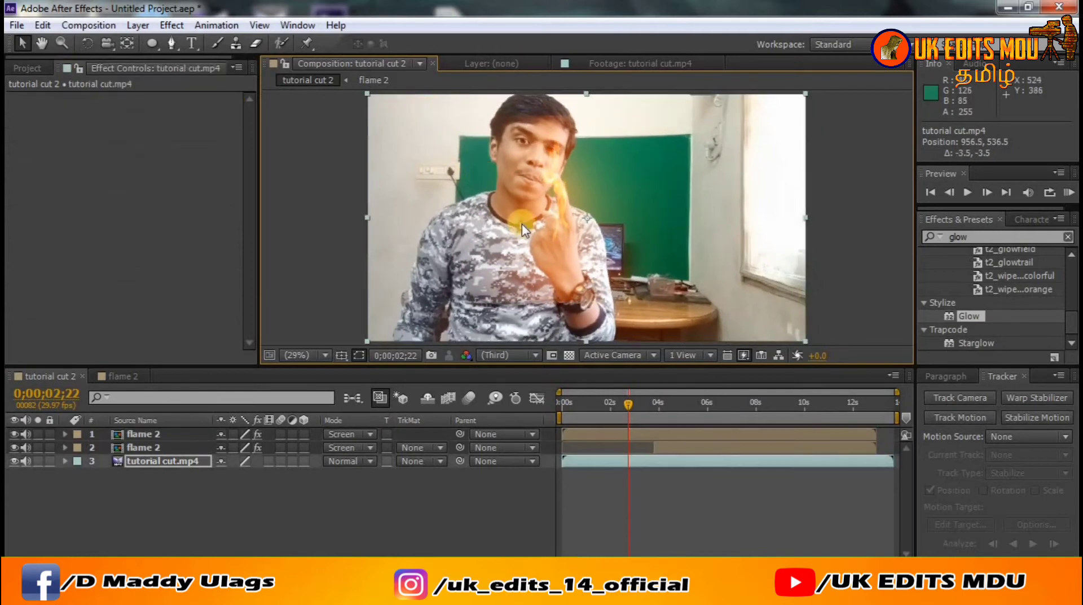
click(634, 433)
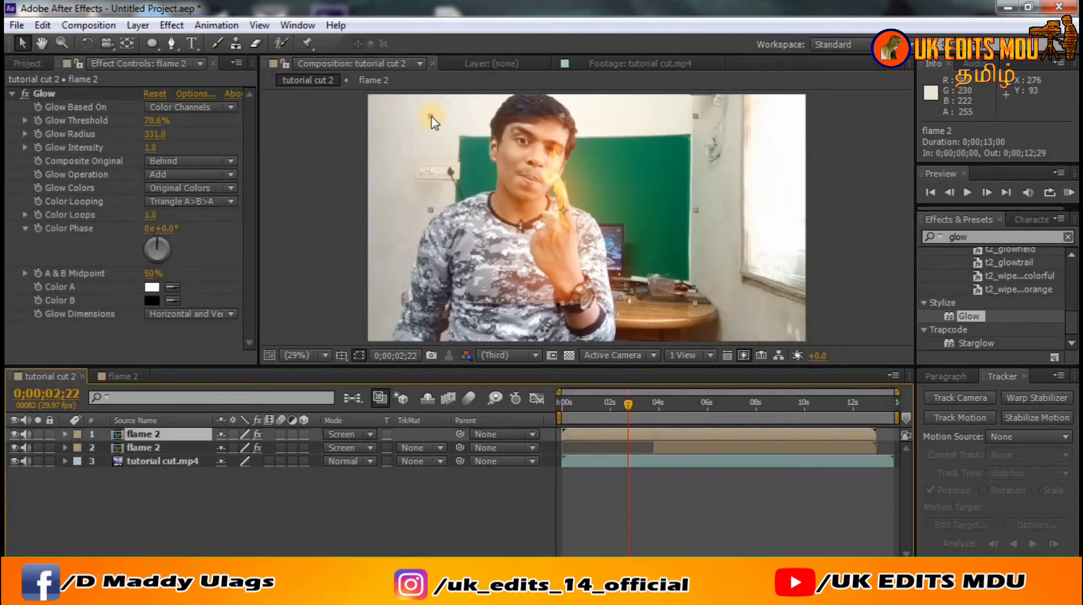
drag(430, 115, 449, 132)
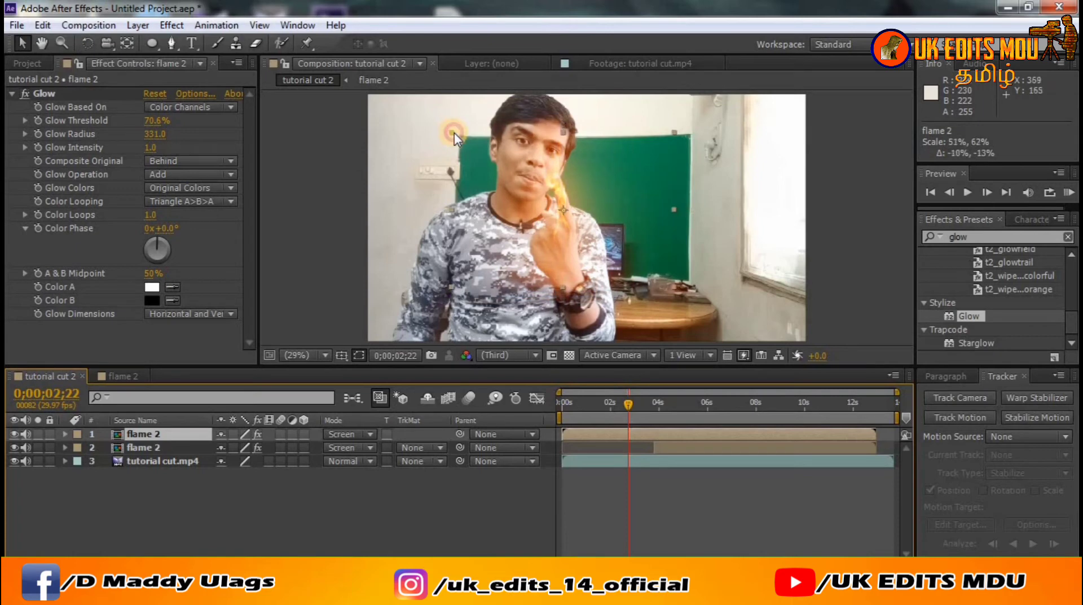
drag(491, 167, 490, 147)
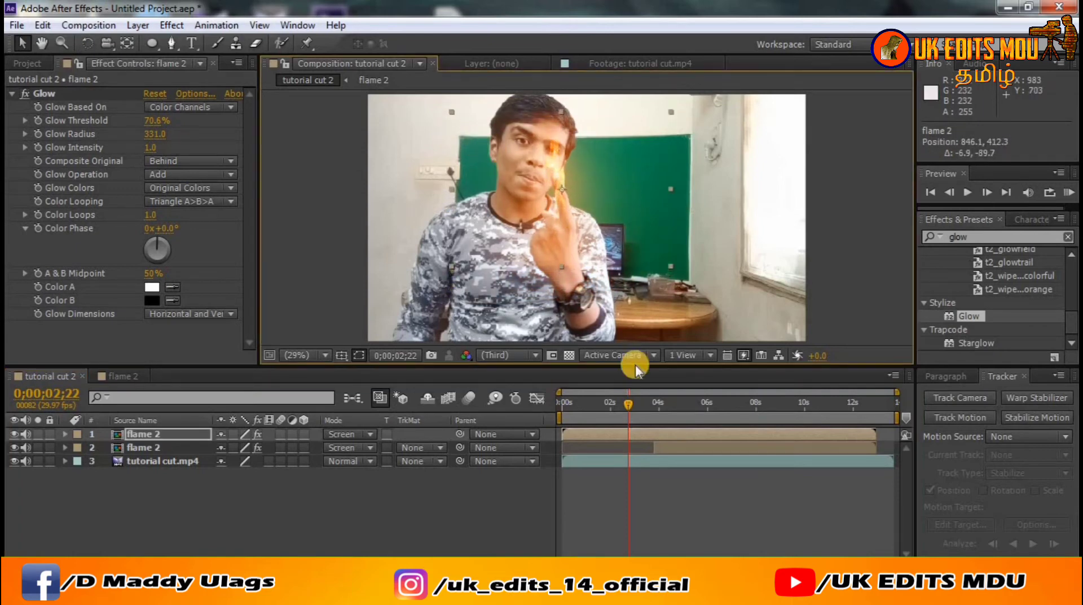
Step: Trim the top flame 2 layer's in-point to 0;00;02;03
drag(628, 404, 599, 404)
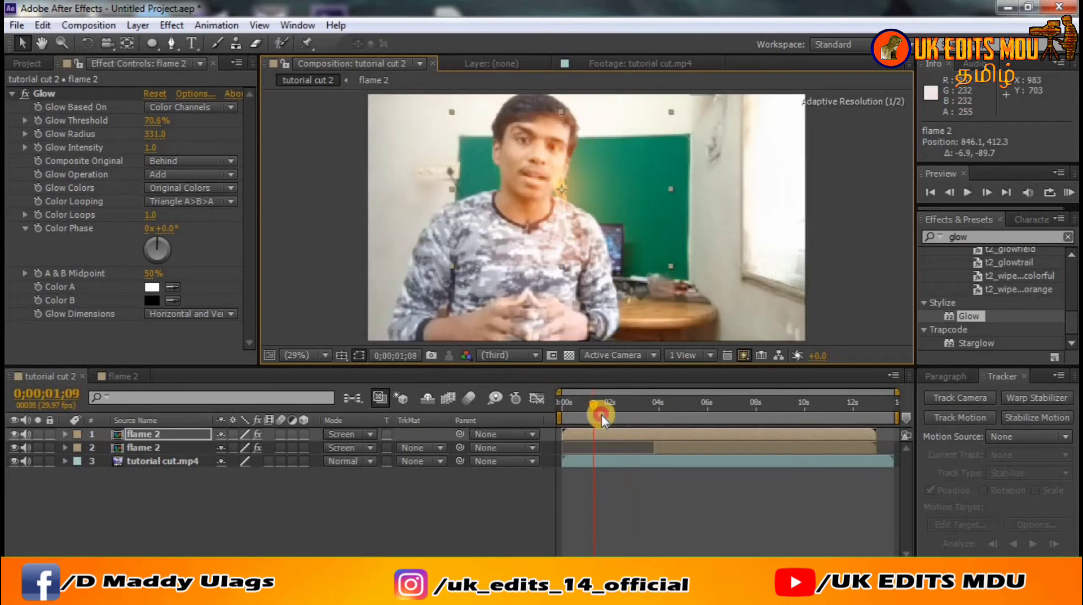
click(968, 192)
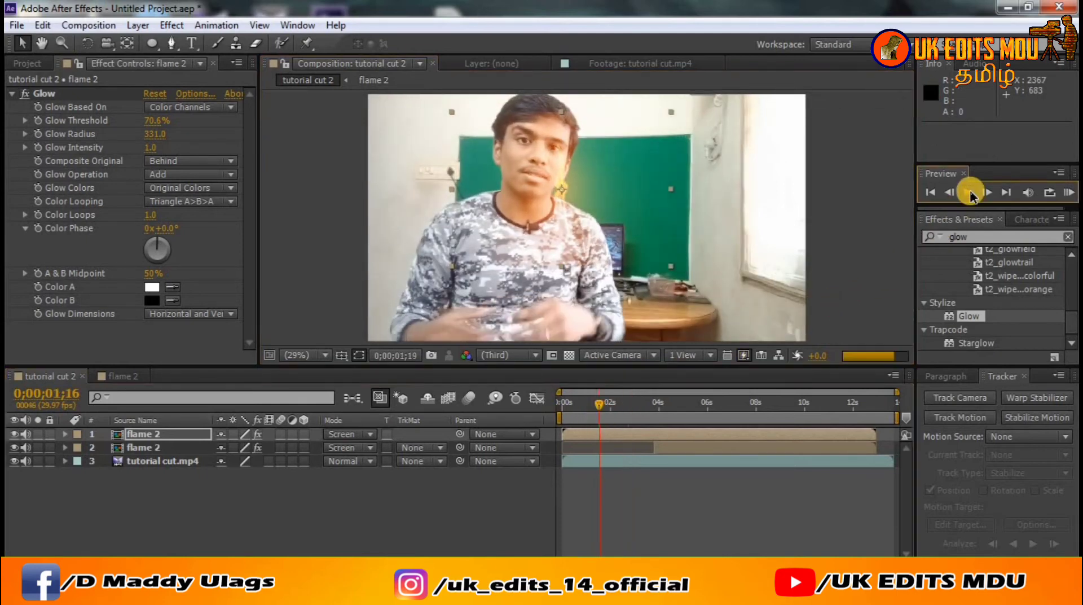
click(607, 407)
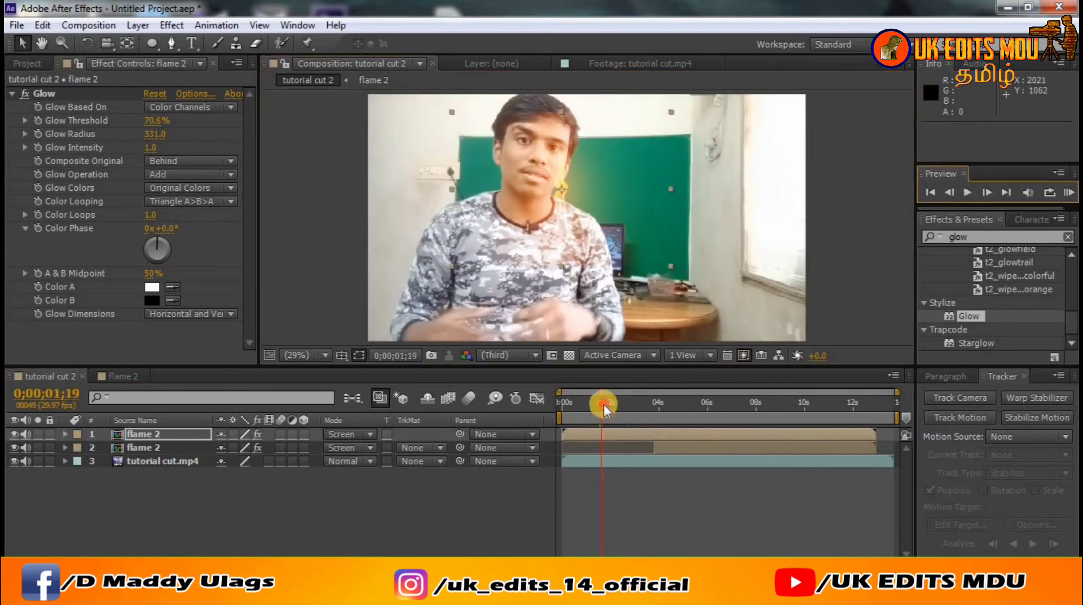
drag(604, 404, 616, 404)
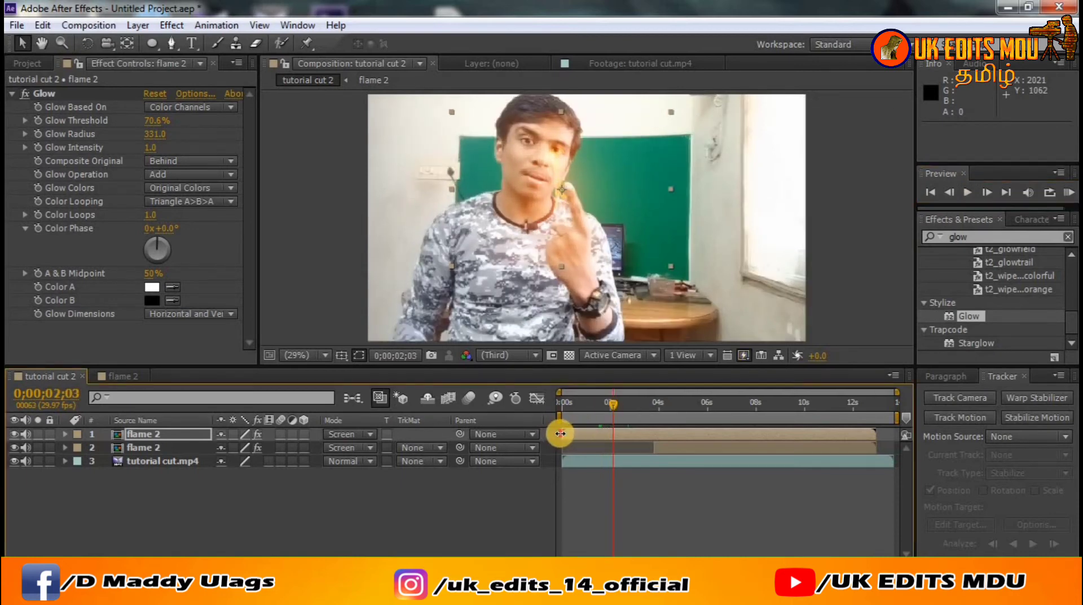
drag(560, 434, 602, 434)
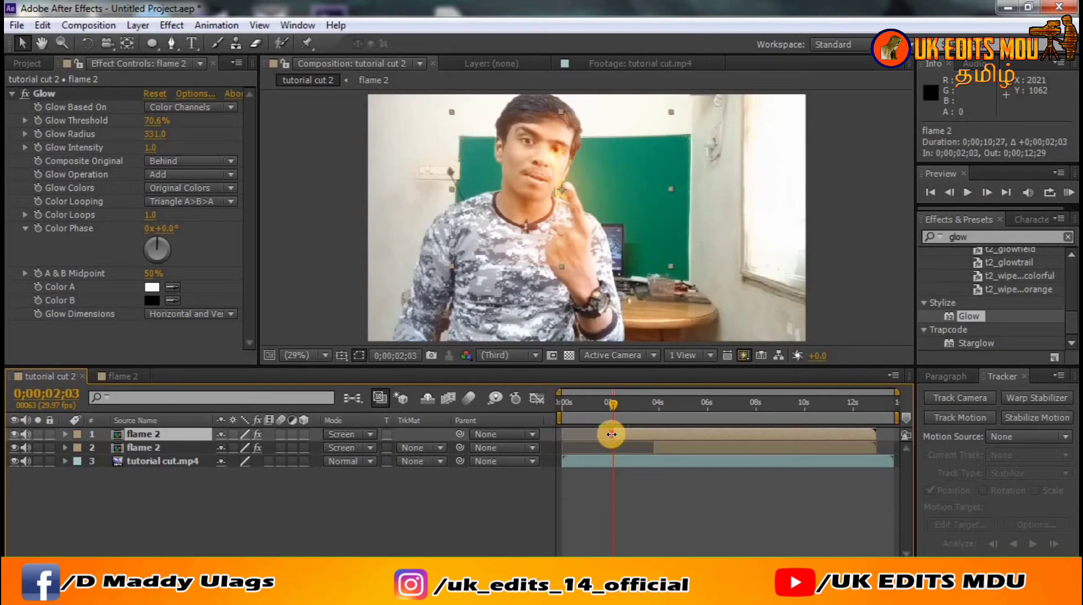
drag(611, 434, 603, 406)
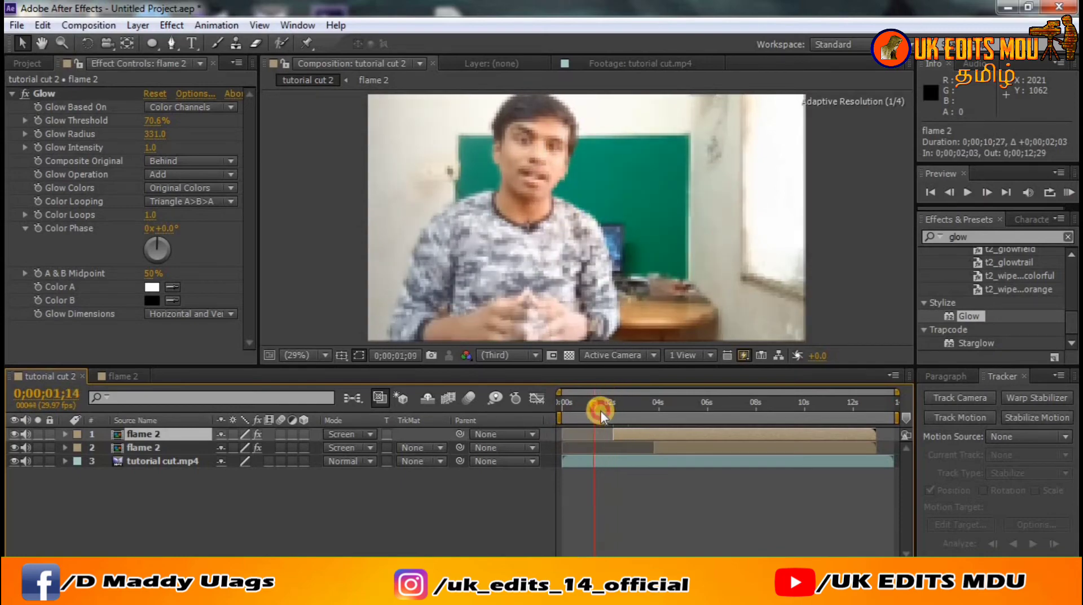
Step: Preview the flame appearing on the finger and scrub back near the start
click(968, 192)
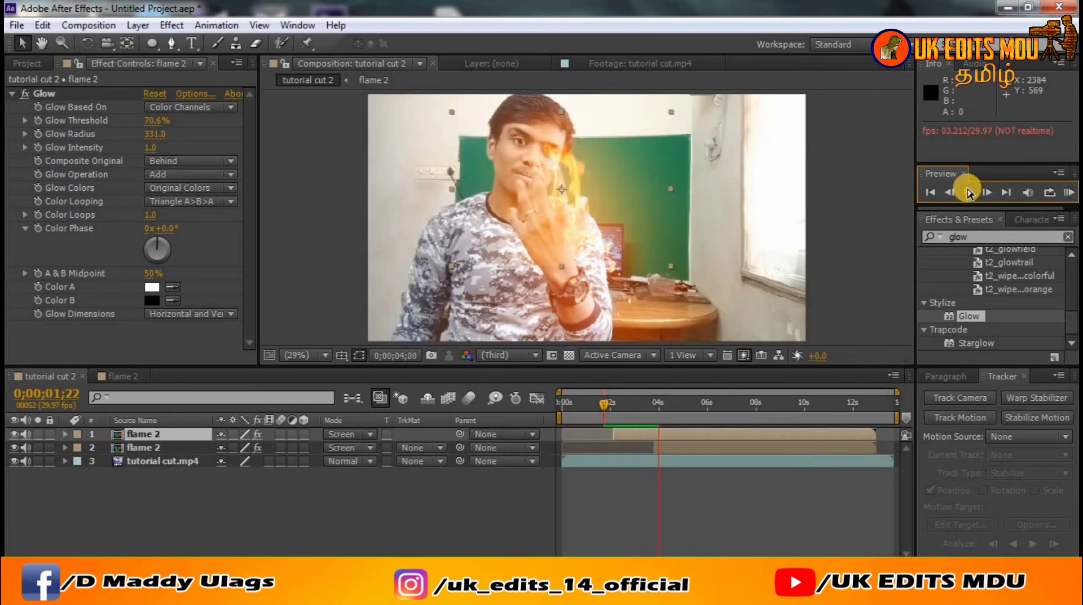
click(969, 193)
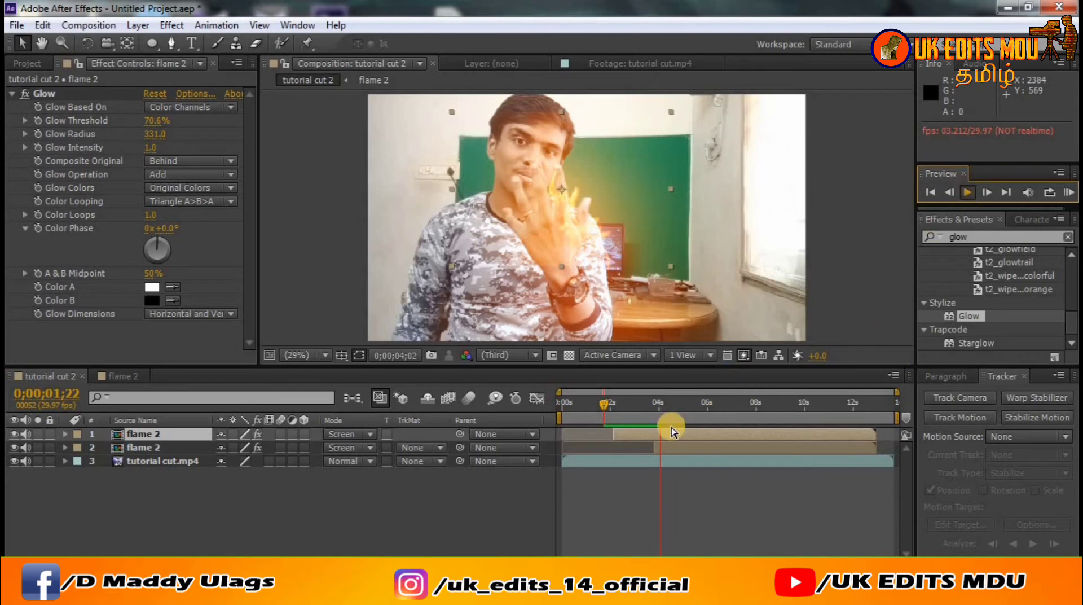
drag(662, 402, 683, 402)
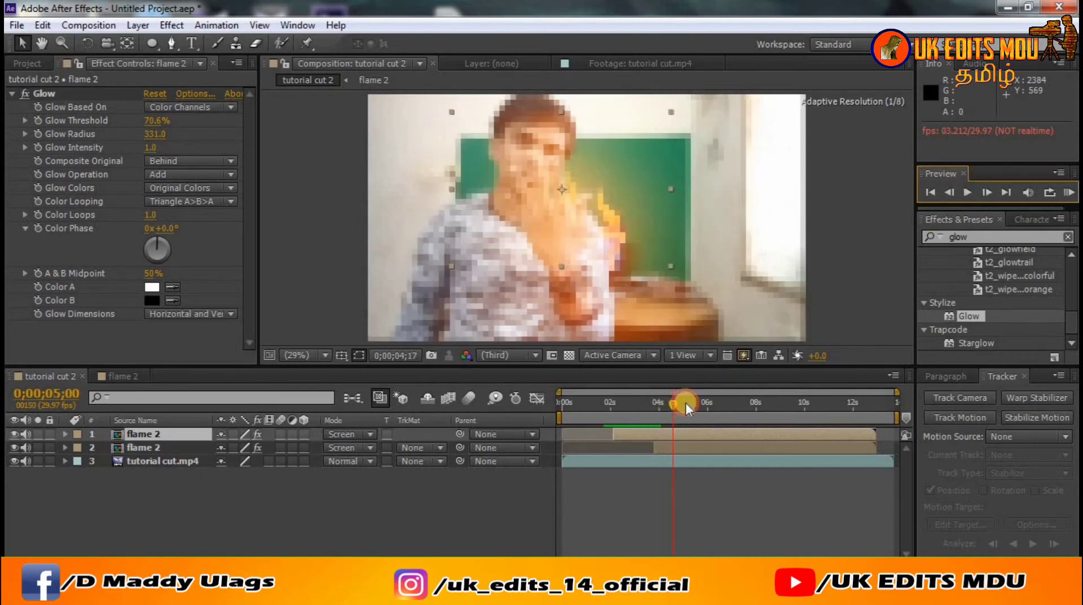
drag(594, 428, 586, 429)
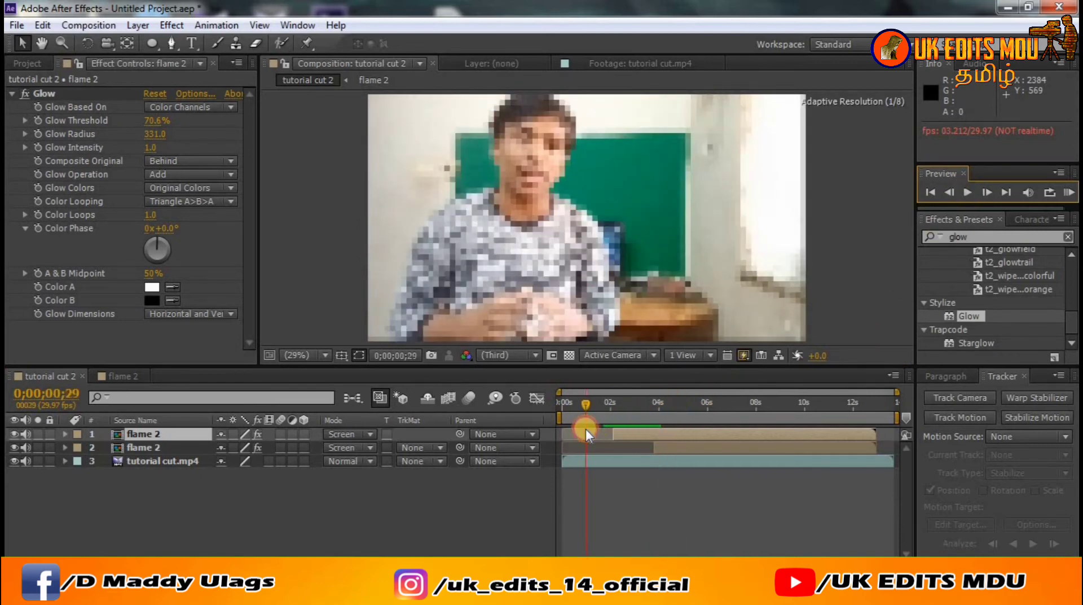
Step: Pre-compose both flame 2 layers into a precomp named 'flame original'
click(149, 461)
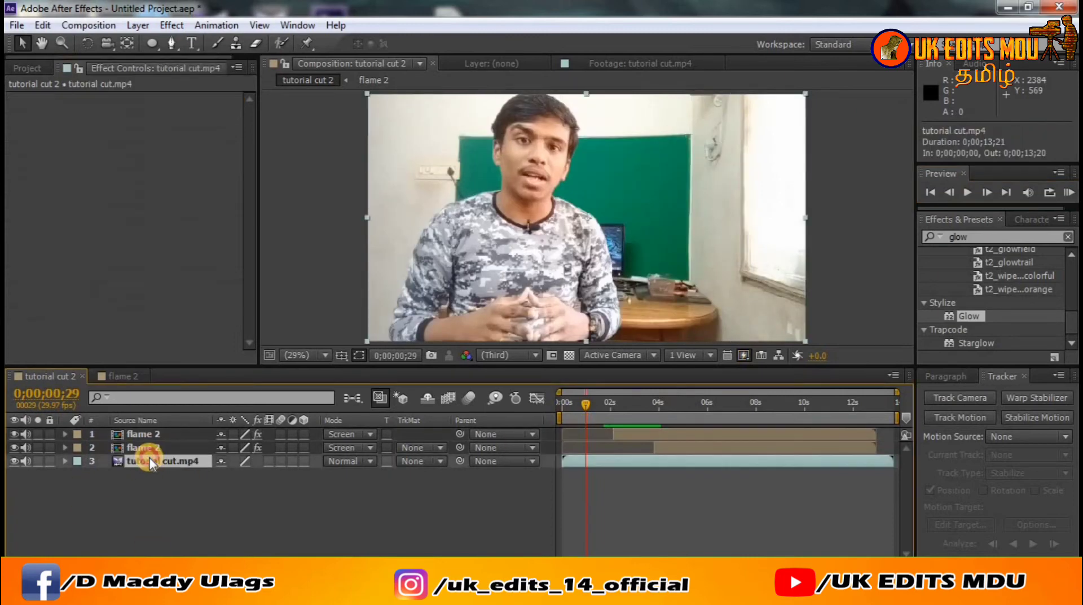
click(115, 432)
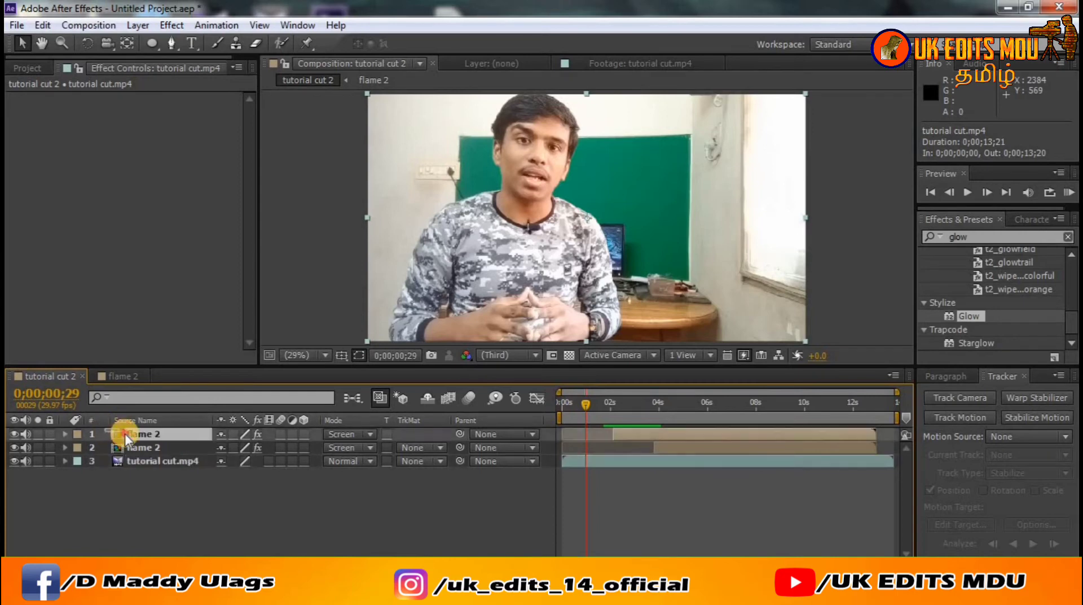
ctrl+click(137, 448)
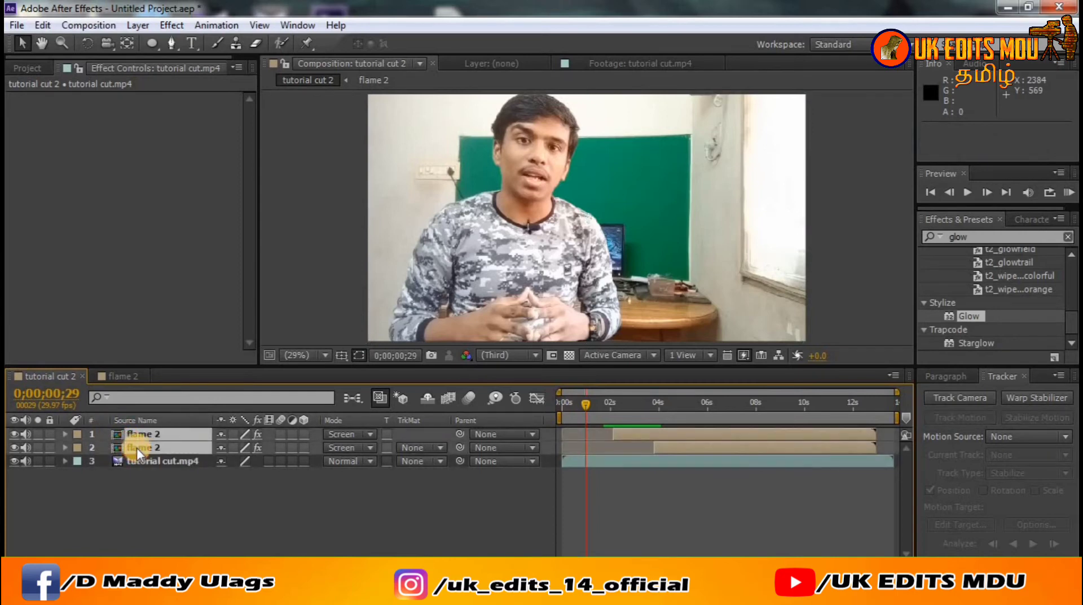
right_click(147, 434)
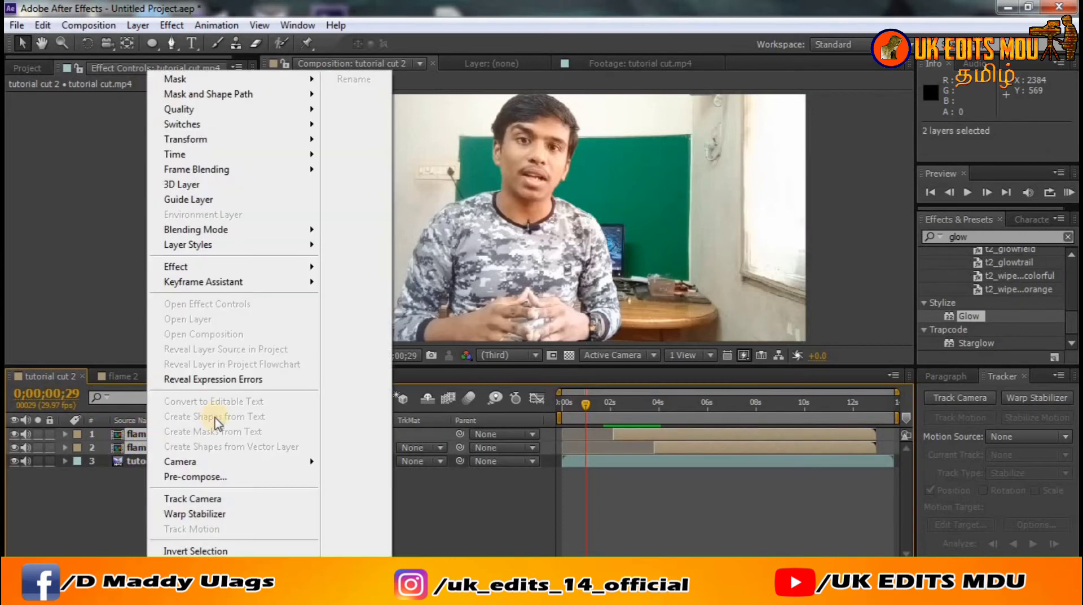
click(242, 477)
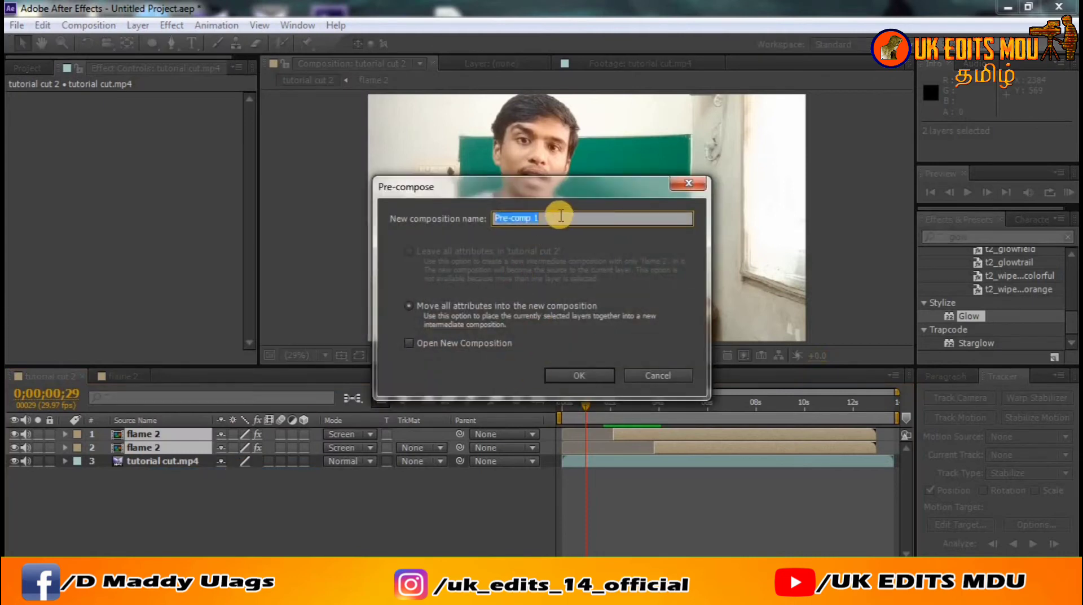
key(BackSpace)
text(flame original)
key(Return)
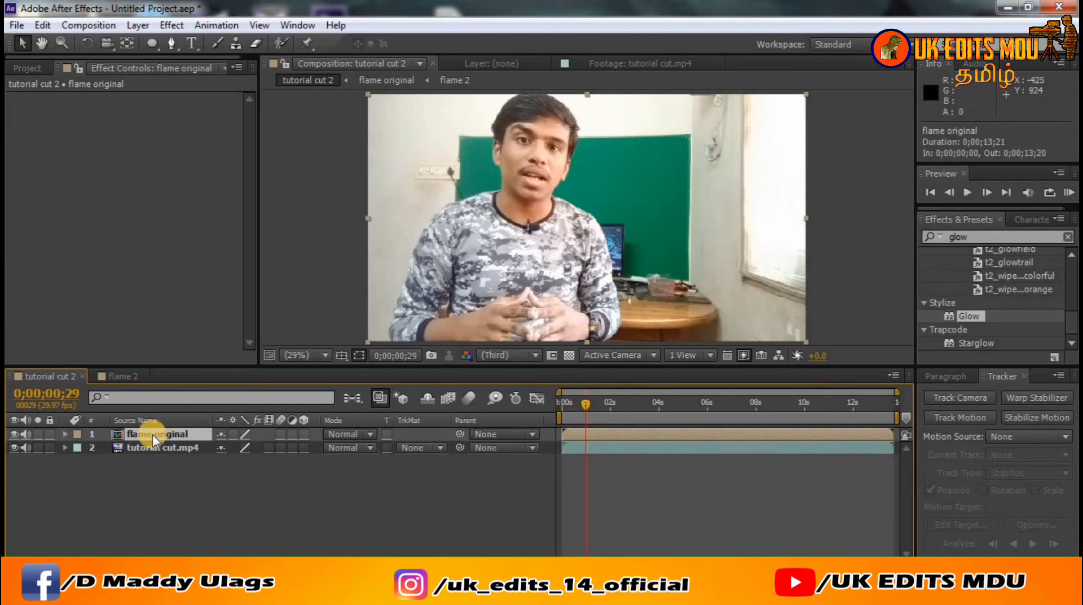
Step: Inspect the flame original precomp, then return to the tutorial cut 2 composition
double_click(152, 434)
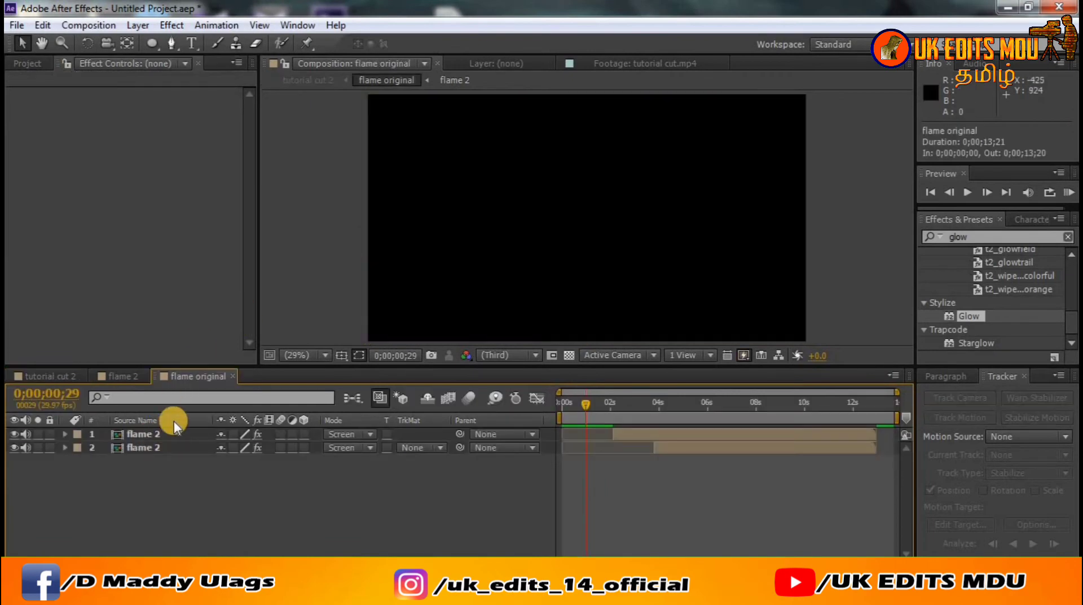
click(234, 374)
click(63, 372)
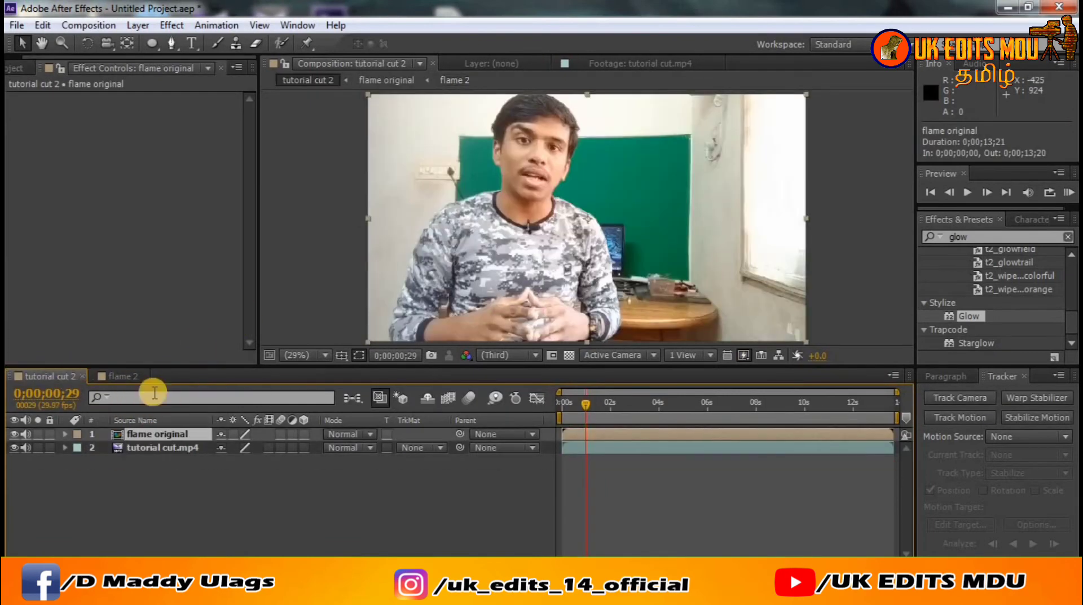
click(174, 449)
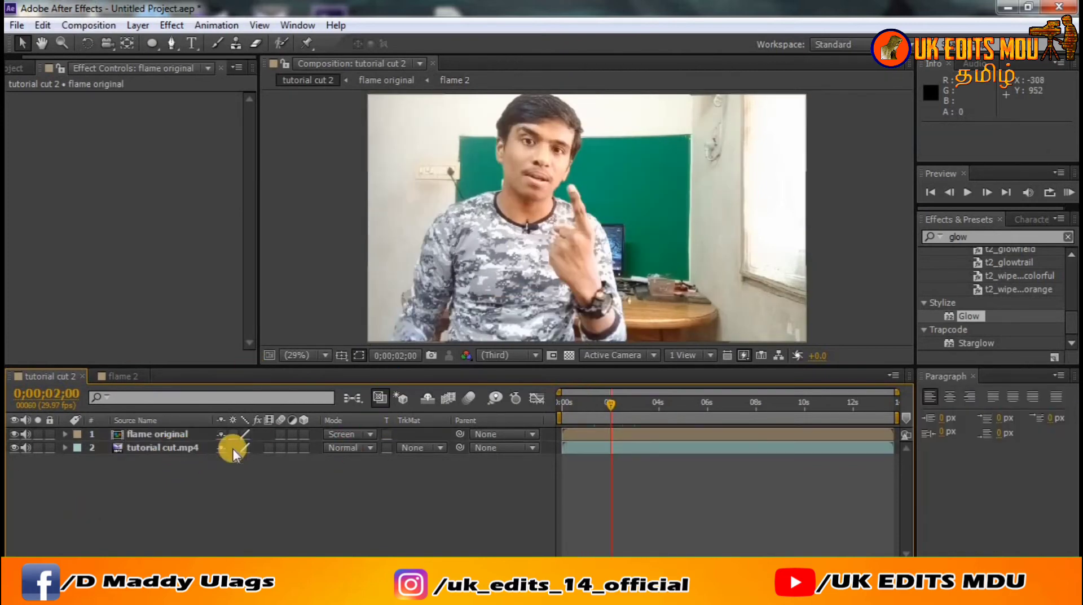
Step: Add a Null Object layer, Null 1, at the top of tutorial cut 2
right_click(168, 476)
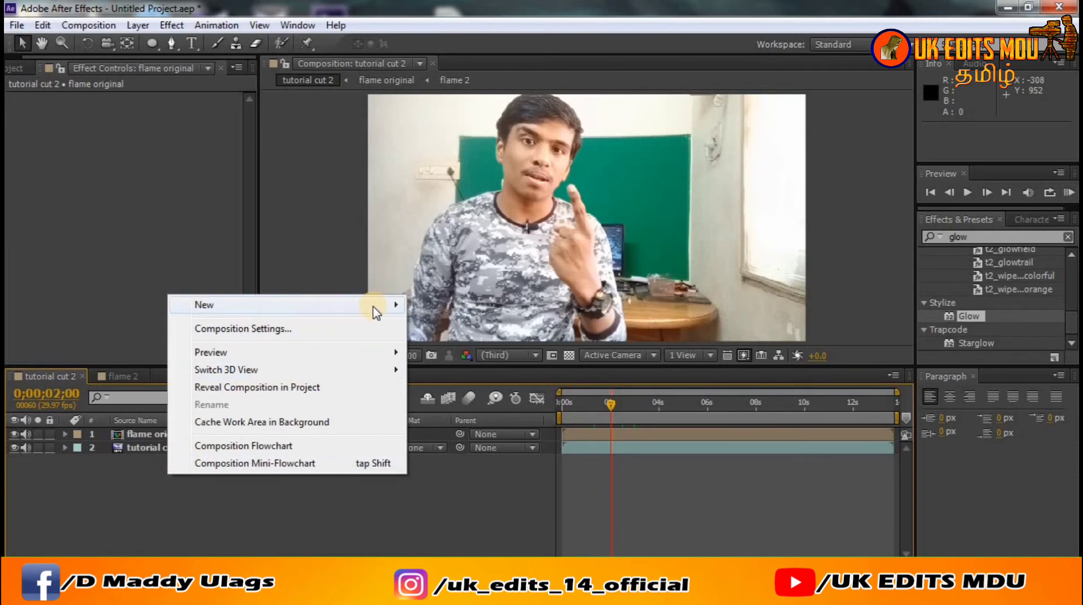
mouse_move(376, 313)
click(458, 399)
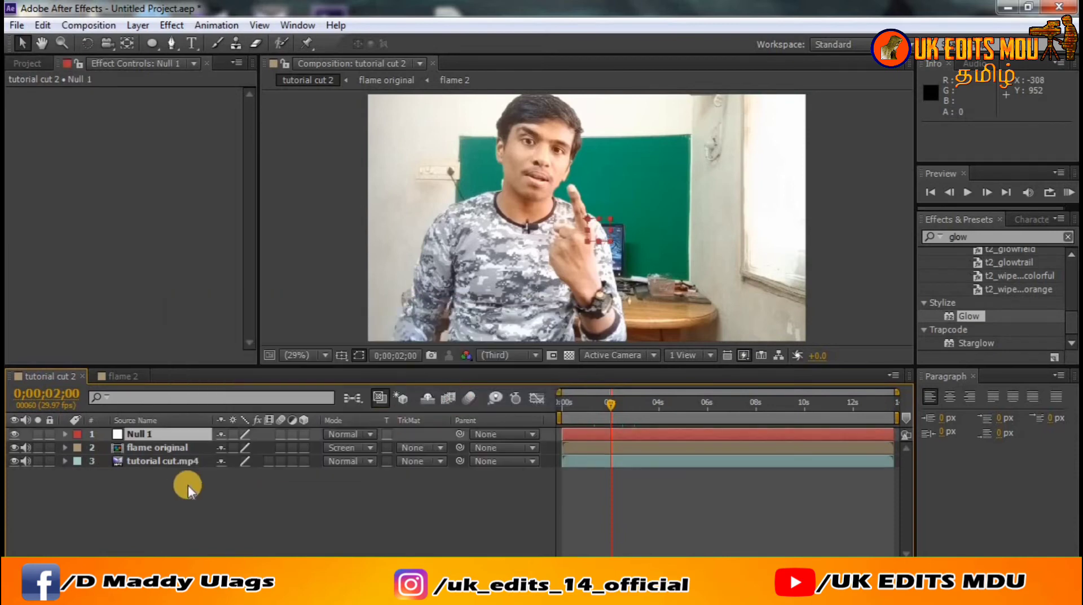
click(158, 431)
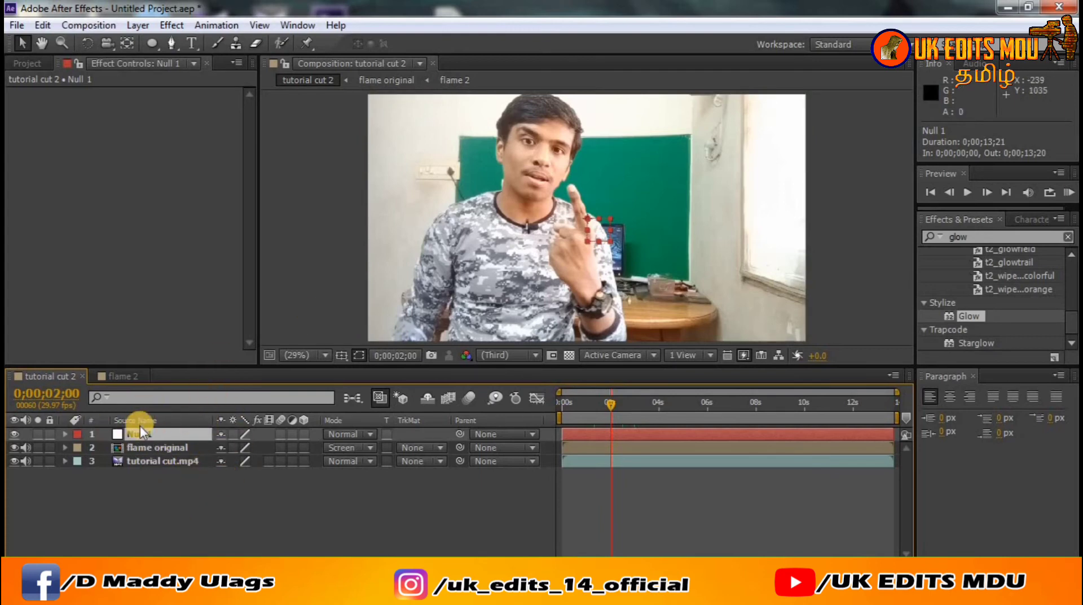
click(162, 462)
click(169, 434)
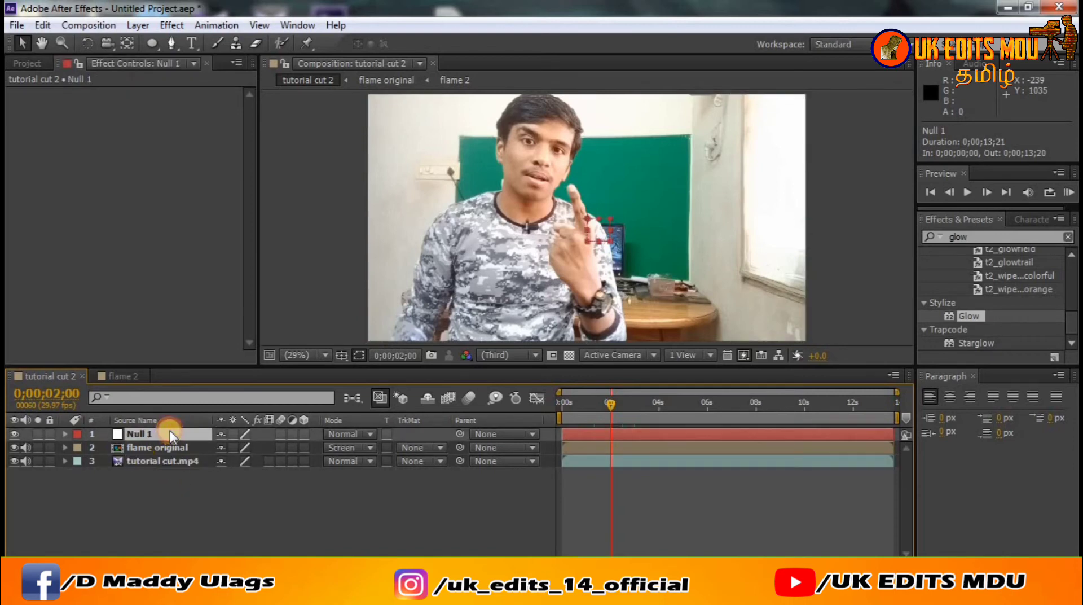
Step: Select the tutorial cut.mp4 footage and show the Tracker panel from the Window menu
click(160, 461)
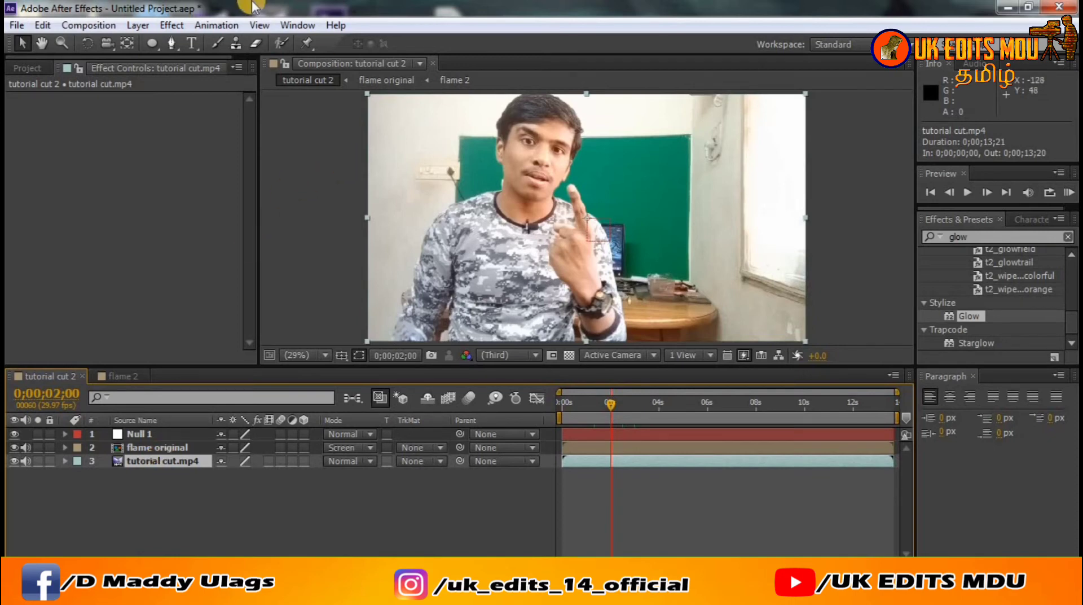
click(290, 27)
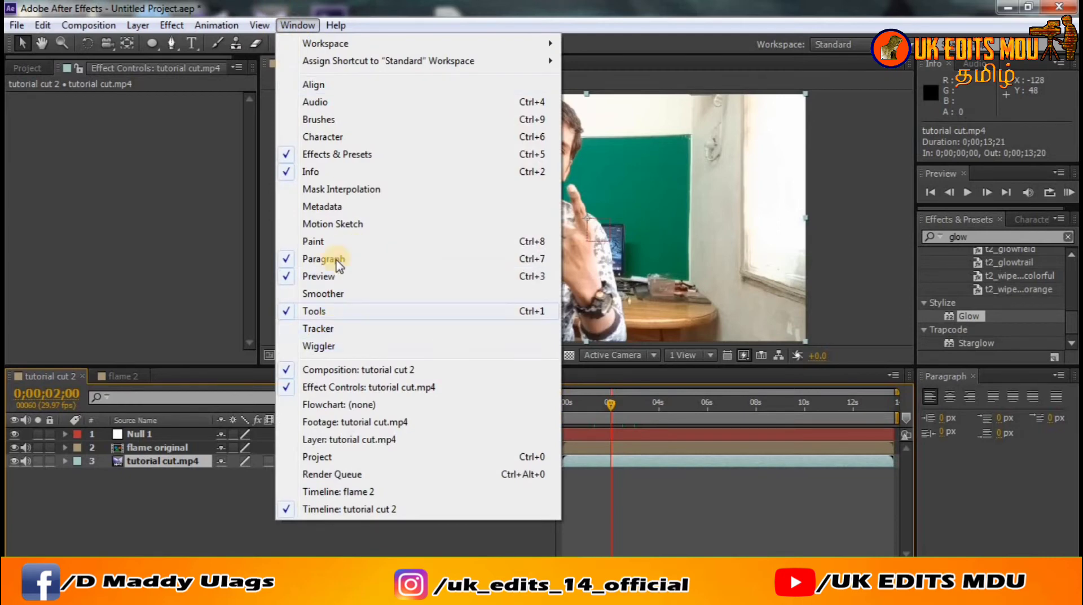
click(327, 329)
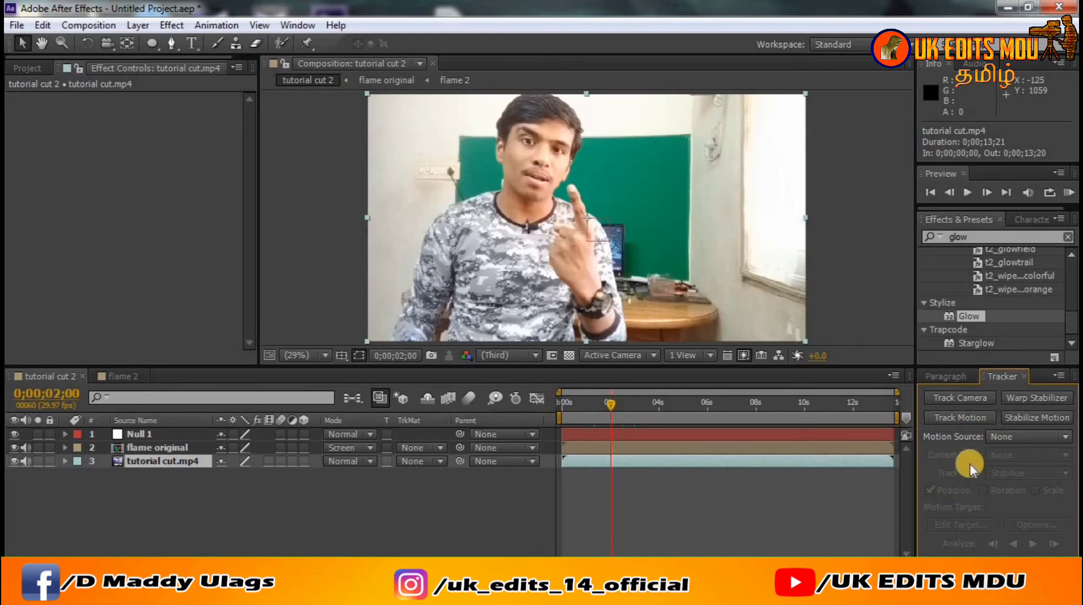
Step: Start a Track Motion tracker on the footage with Null 1 as the motion target
click(958, 418)
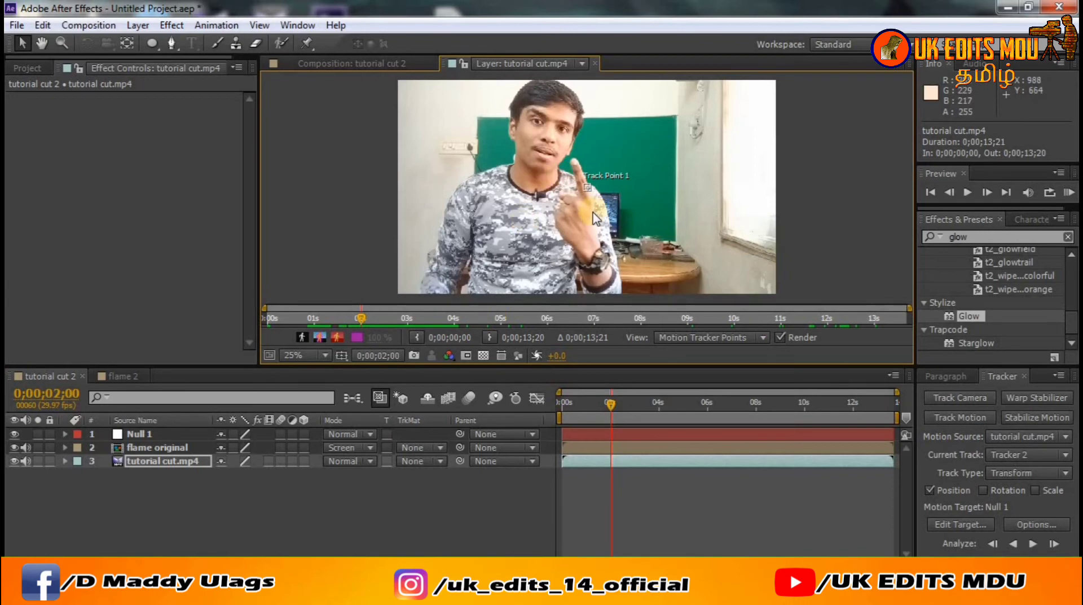
scroll(588, 188, up, 5)
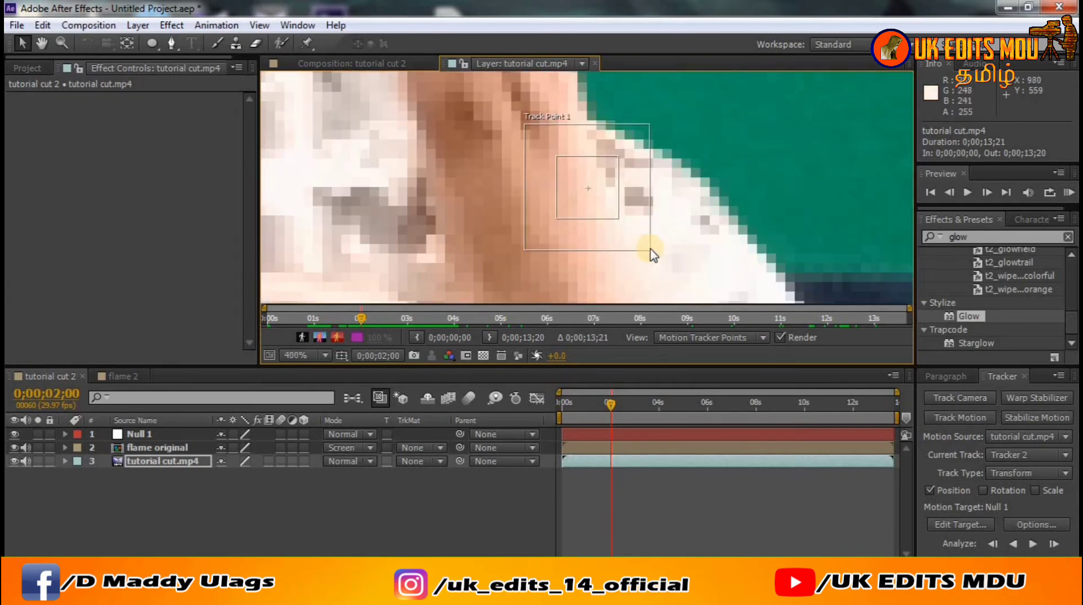
drag(650, 250, 710, 299)
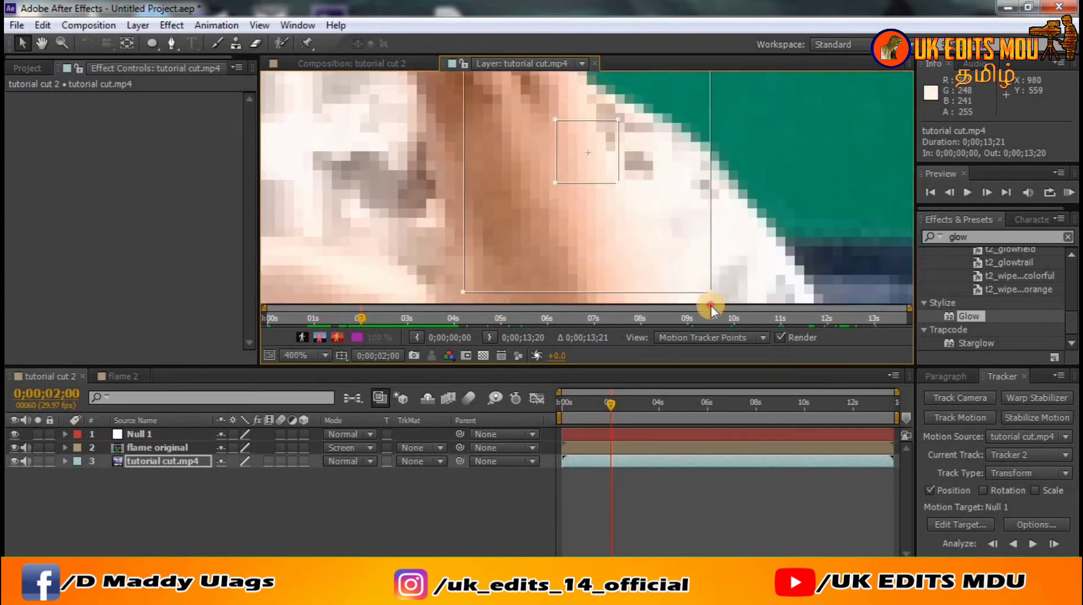
scroll(649, 224, down, 2)
scroll(649, 224, down, 2)
scroll(647, 224, down, 2)
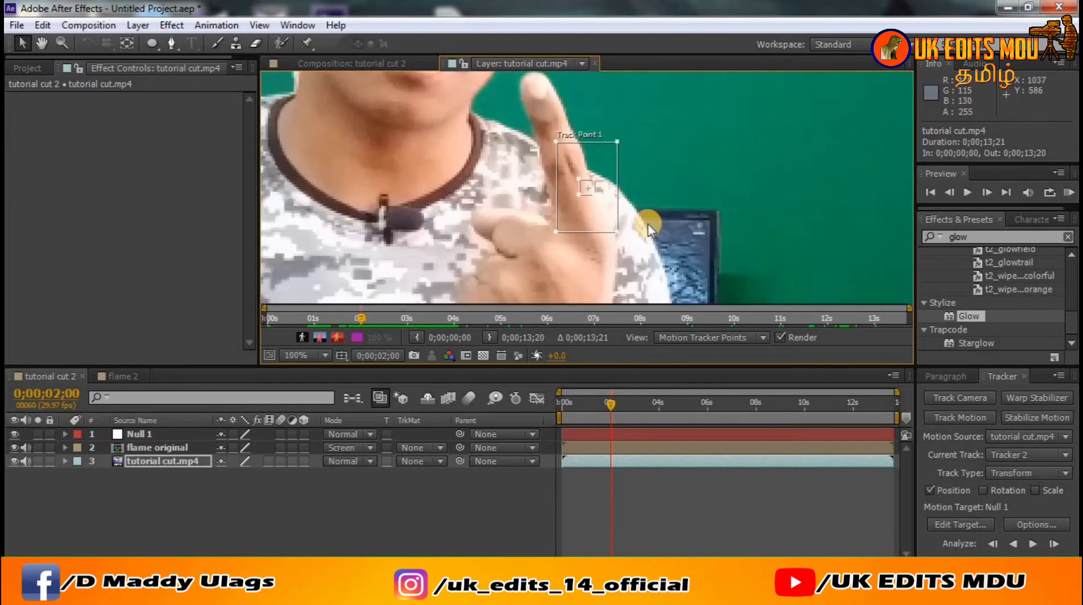
scroll(648, 224, down, 4)
scroll(630, 222, up, 1)
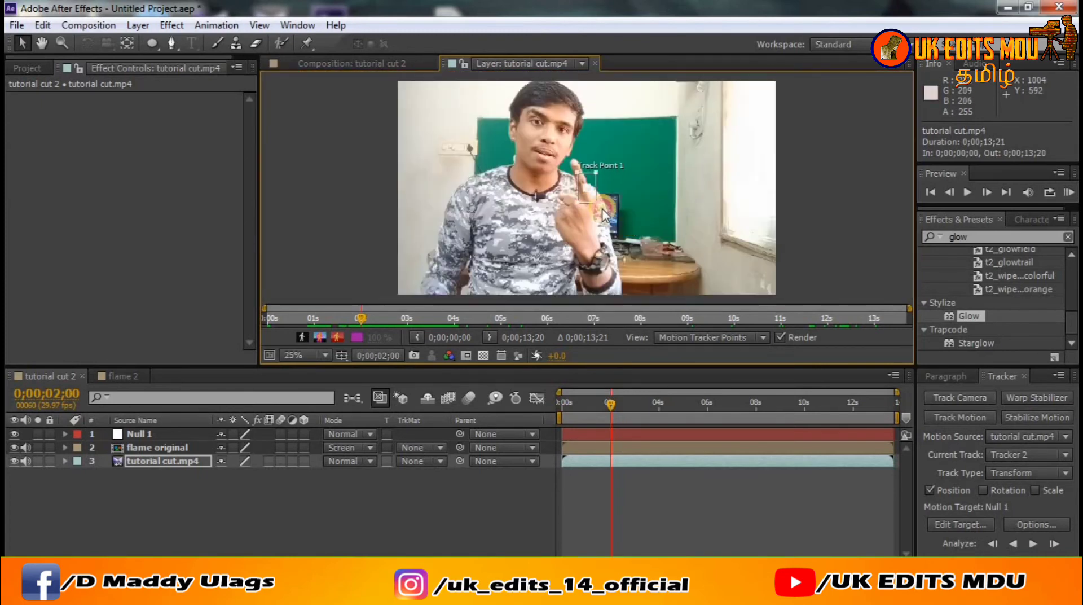
Step: Enlarge Track Point 1's feature and search boxes around the finger
drag(636, 243, 647, 260)
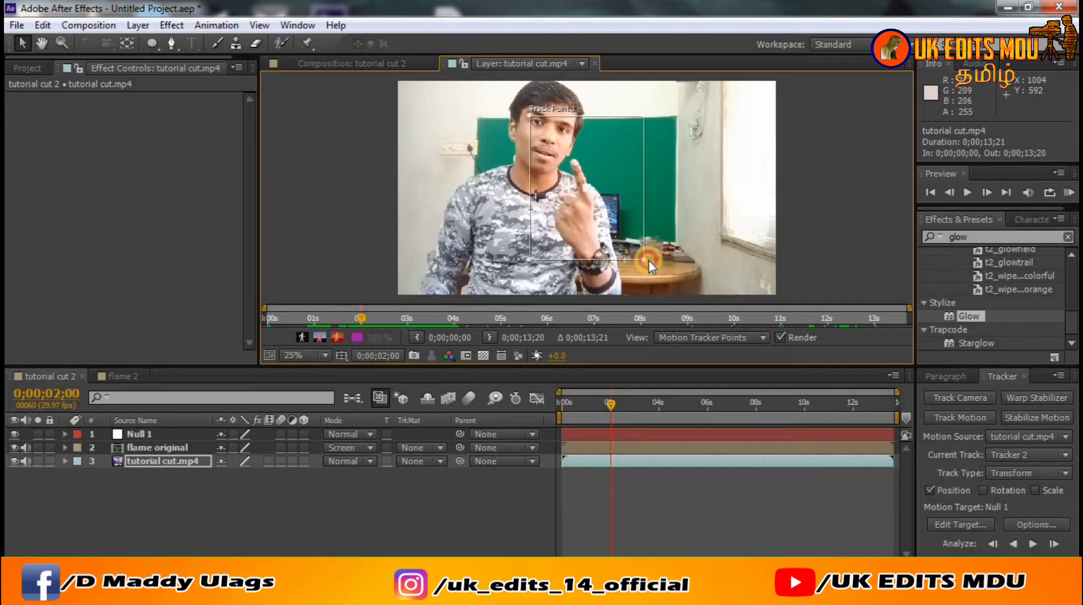
drag(580, 197, 593, 213)
scroll(593, 214, up, 5)
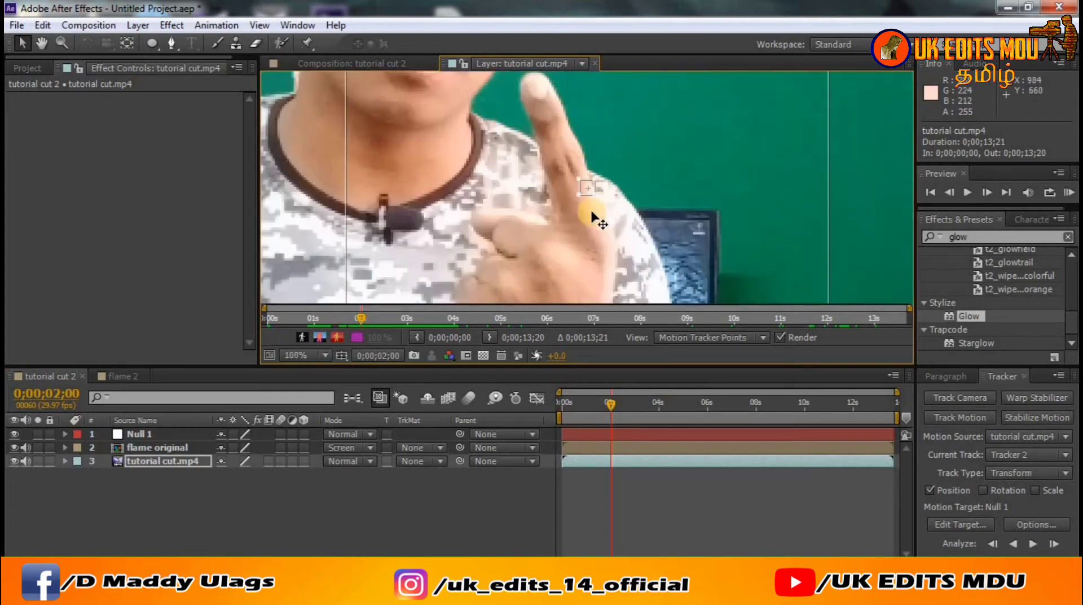
scroll(593, 213, up, 3)
drag(642, 252, 755, 231)
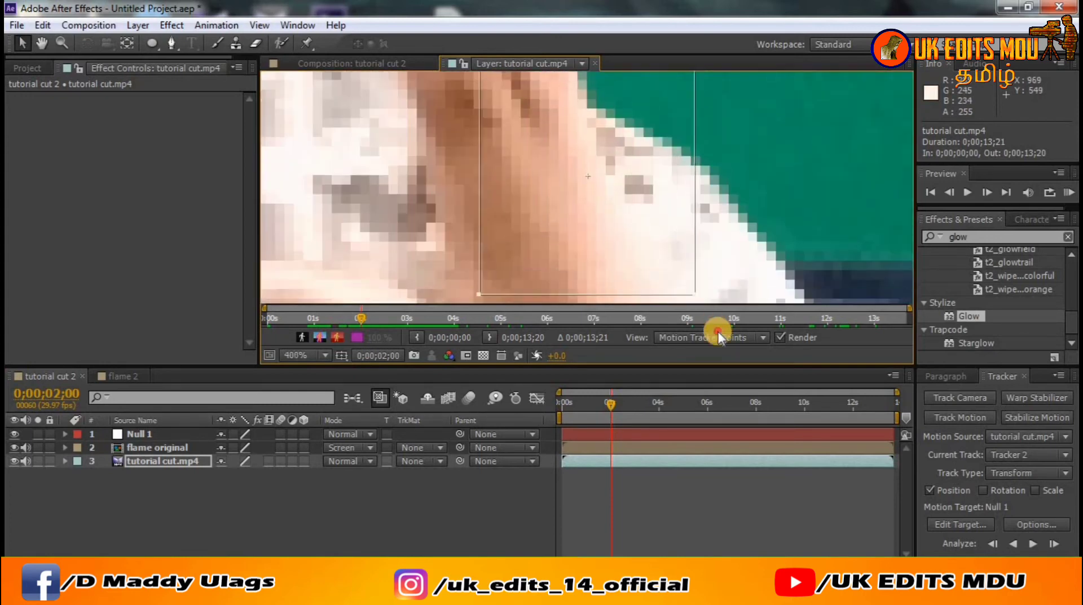
scroll(750, 226, down, 2)
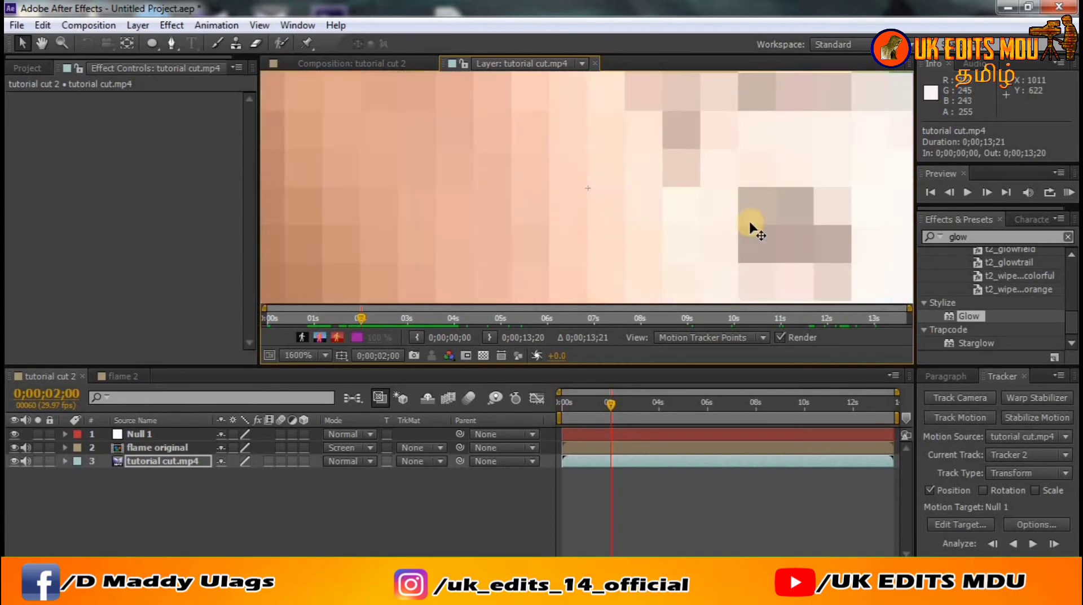
scroll(750, 220, down, 2)
scroll(749, 218, down, 3)
scroll(740, 215, down, 3)
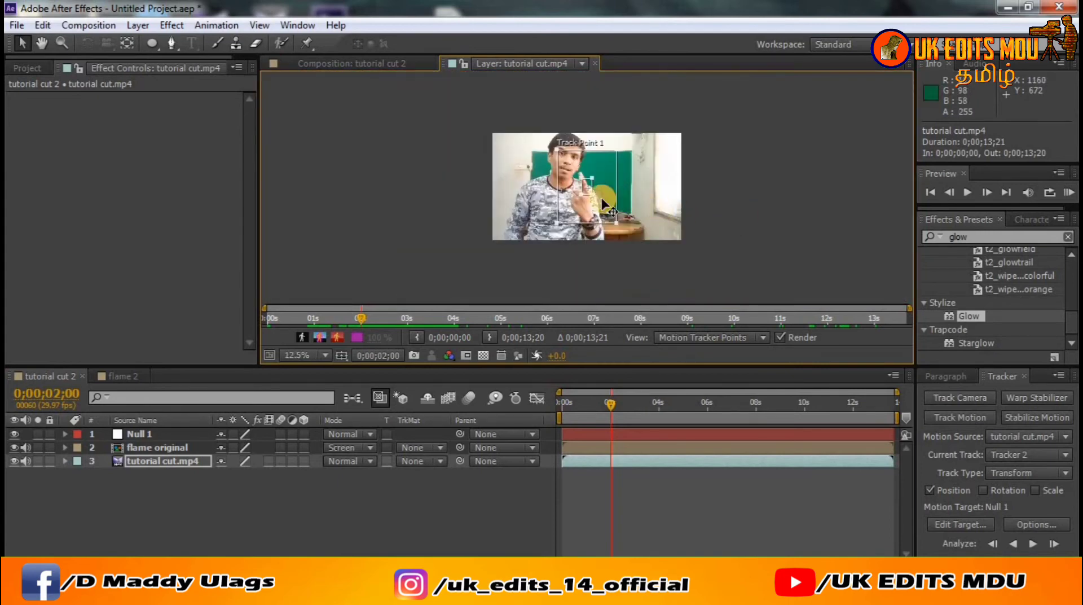
Step: Center Track Point 1 on the fingertip and scrub nearby frames to check it
drag(591, 195, 608, 212)
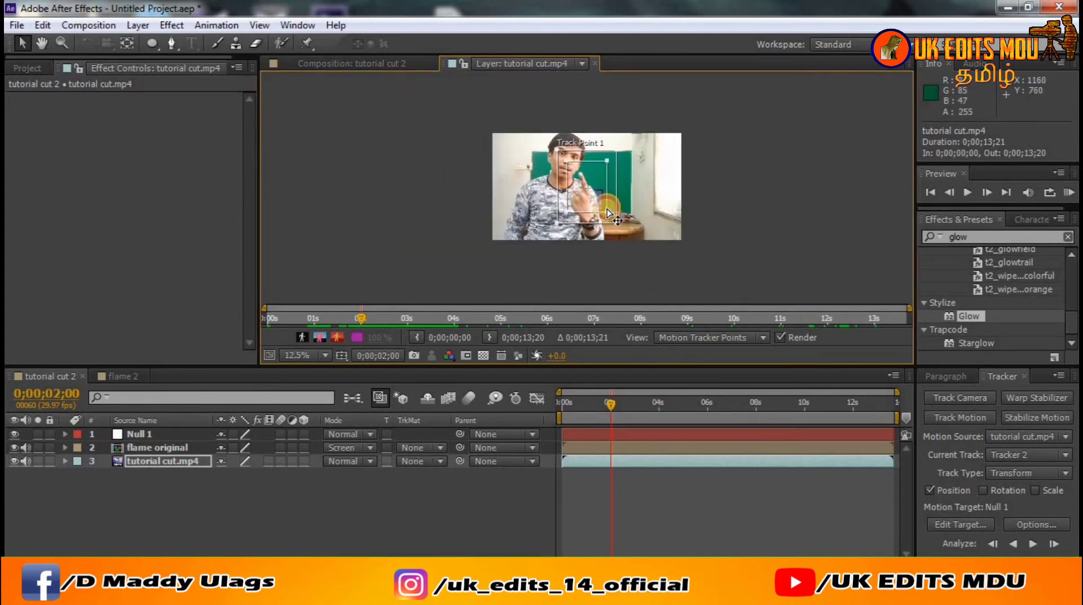
scroll(615, 222, up, 2)
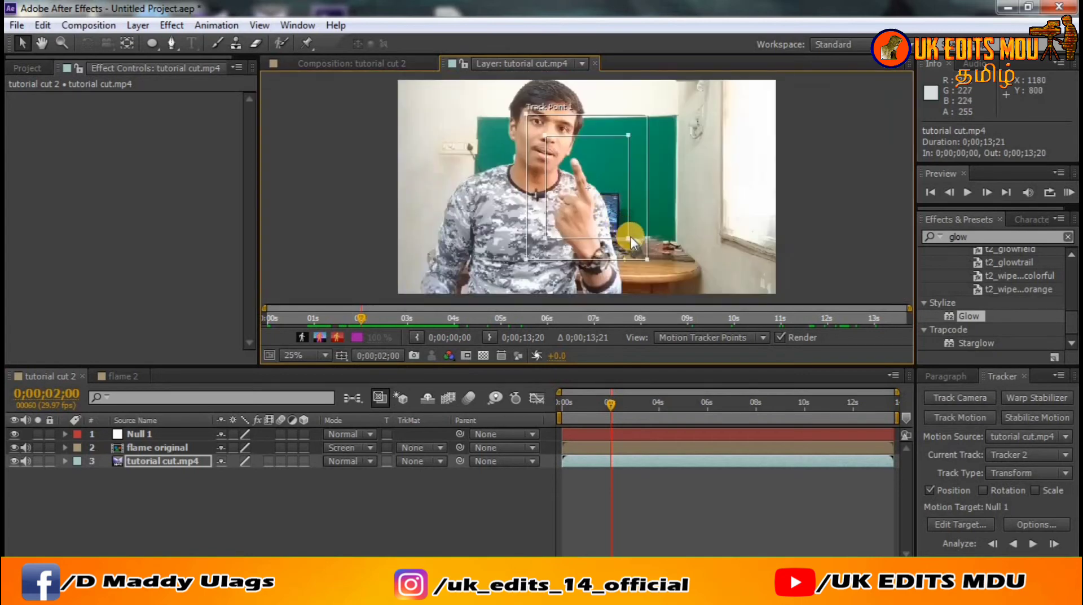
drag(625, 231, 643, 255)
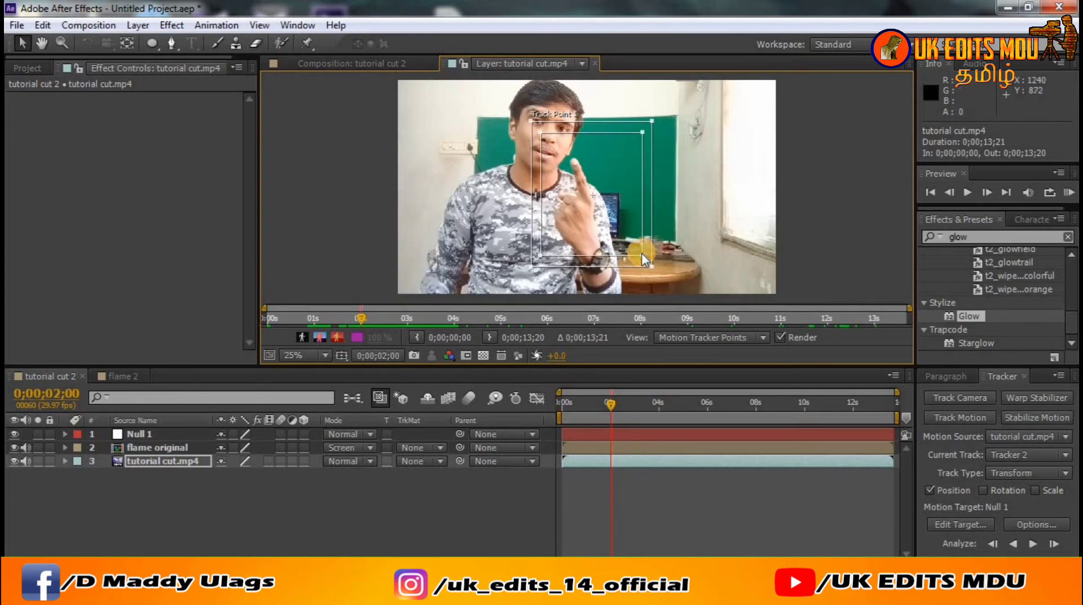
click(320, 516)
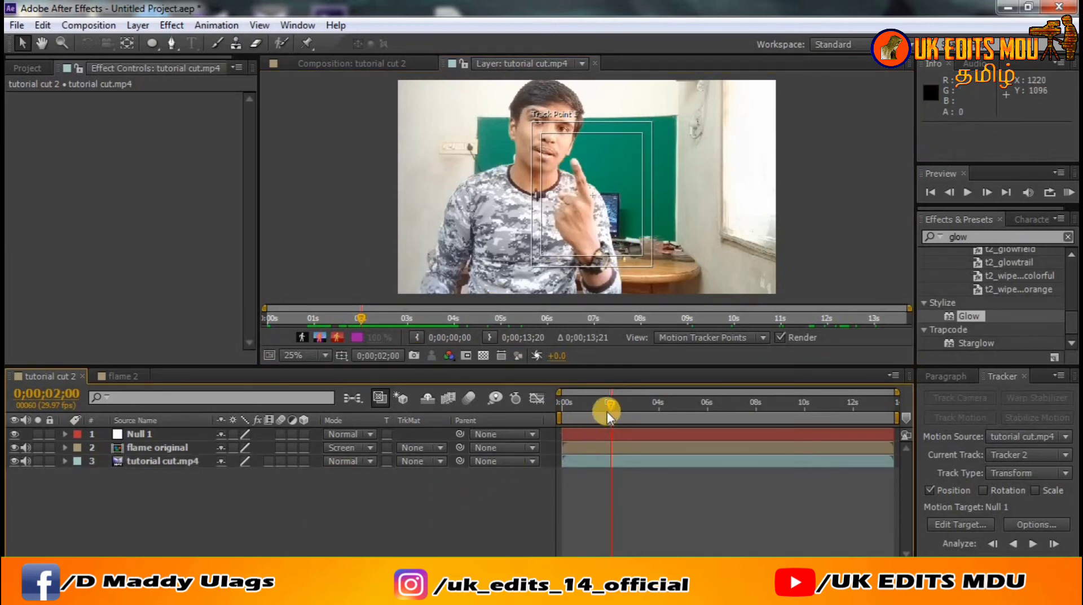
drag(608, 414, 625, 405)
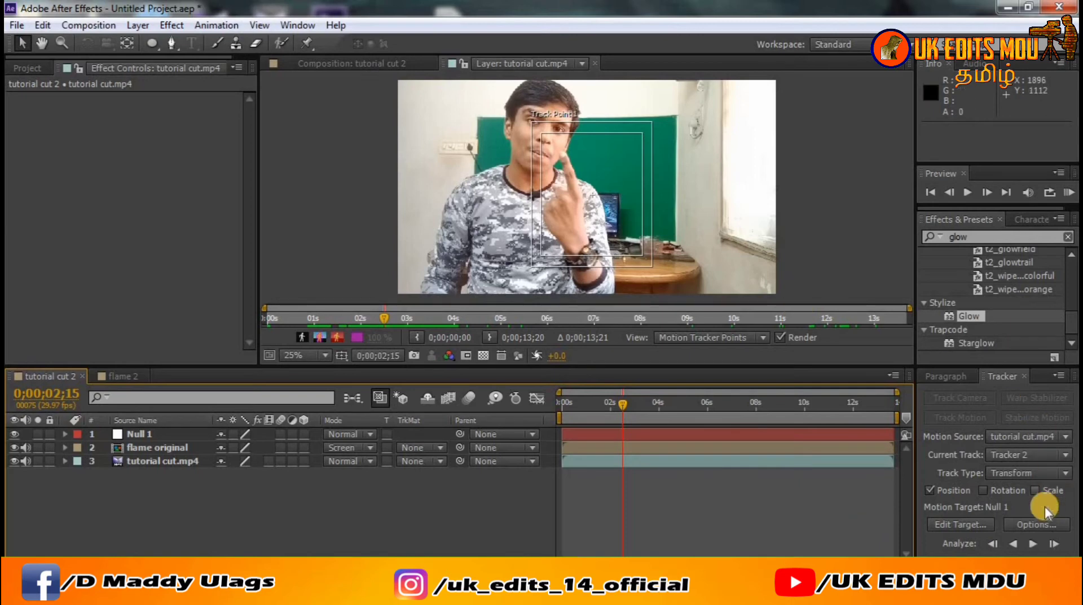
Step: Analyze the fingertip track forward, delete the bad keyframe near 0;00;02;16, and re-analyze
click(1031, 542)
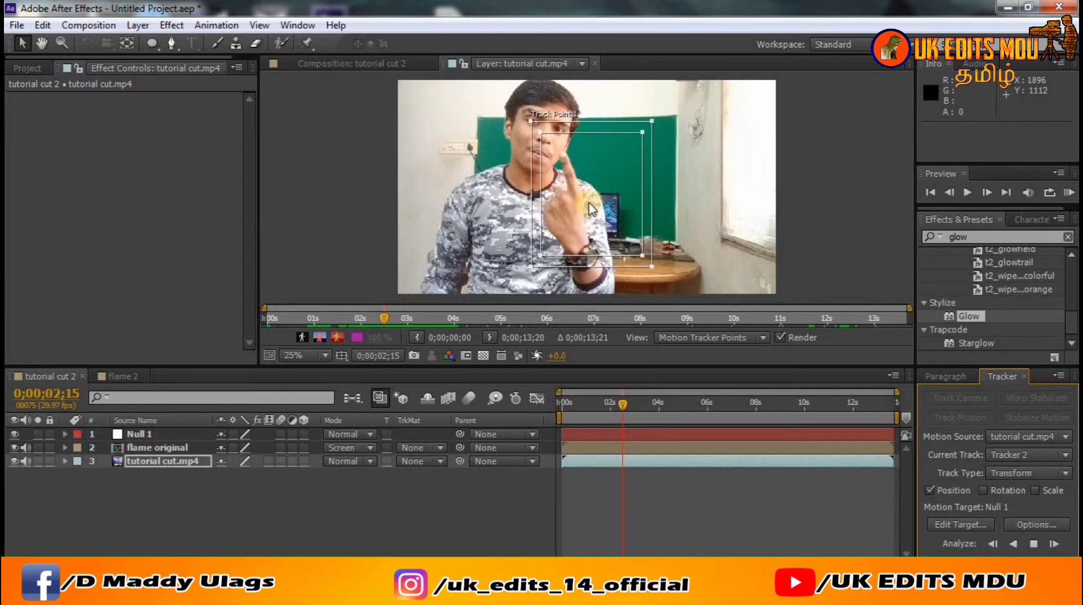
click(624, 402)
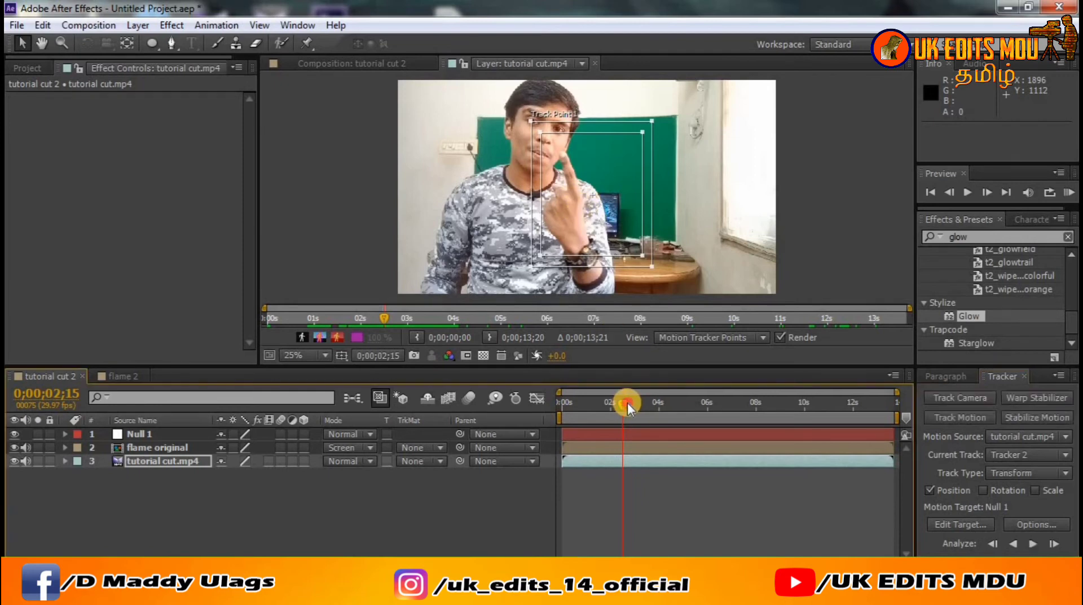
drag(623, 404, 624, 404)
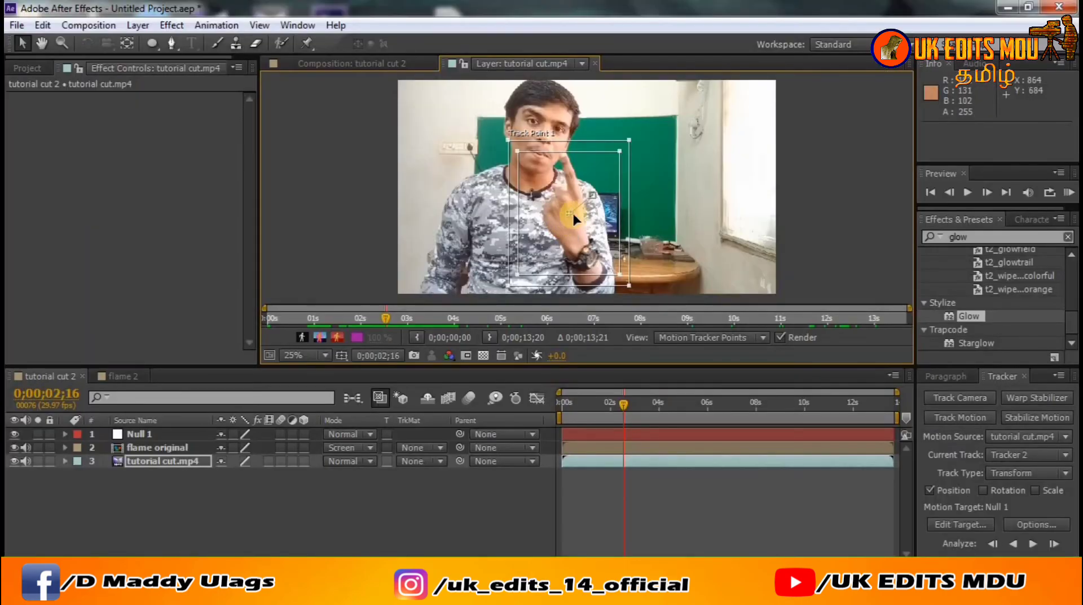
mouse_move(592, 189)
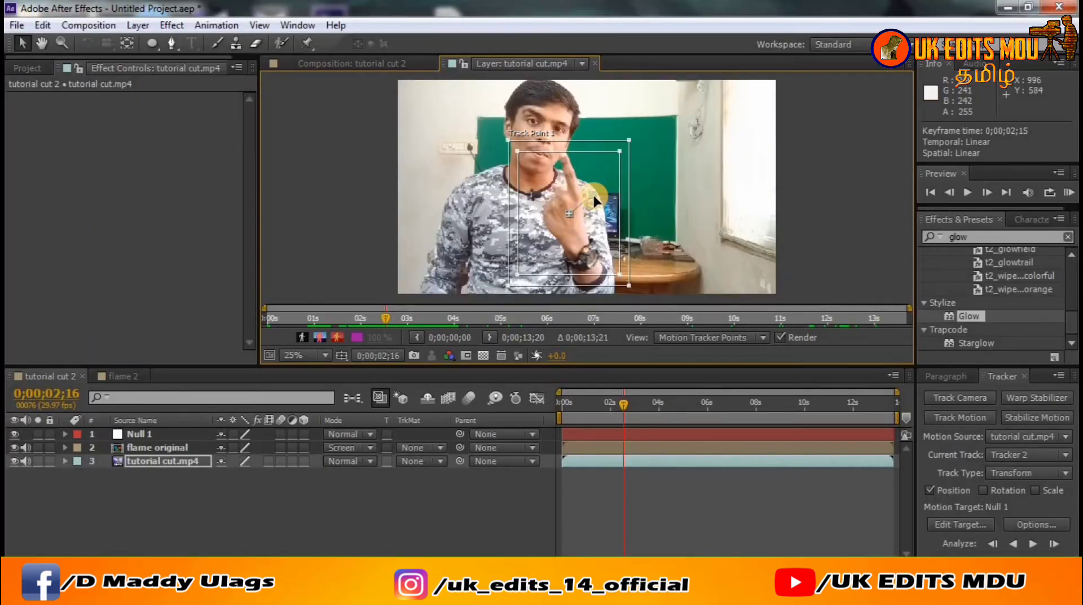
key(Delete)
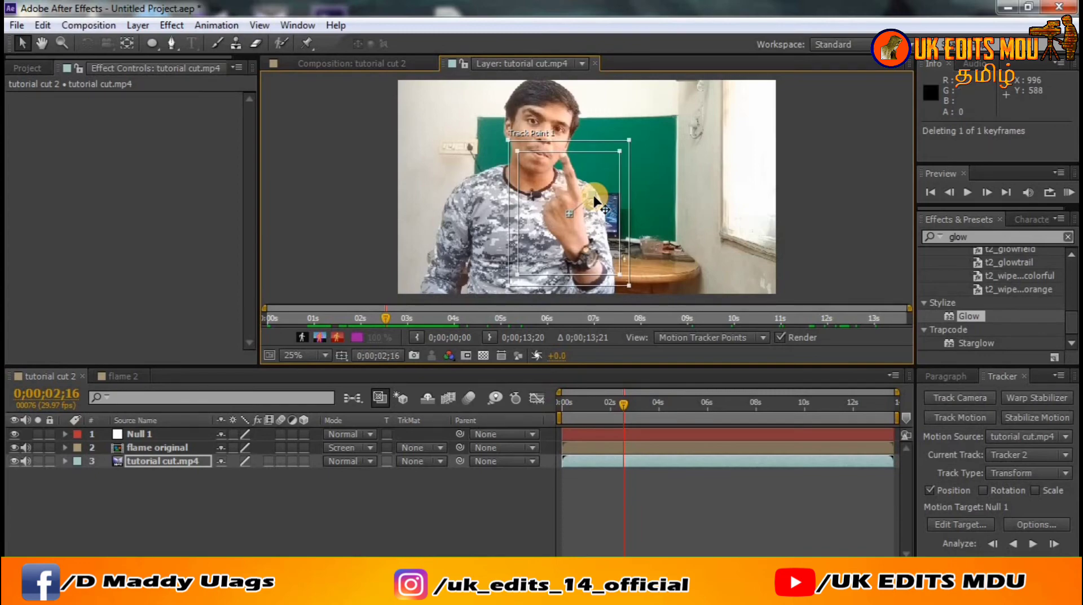
right_click(571, 222)
key(Escape)
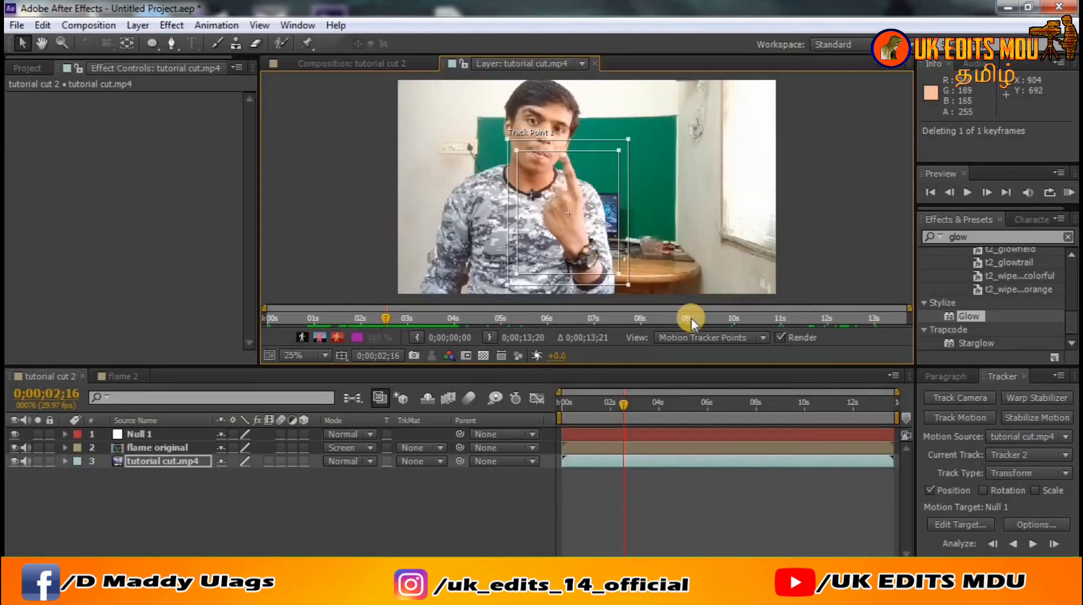
click(1034, 543)
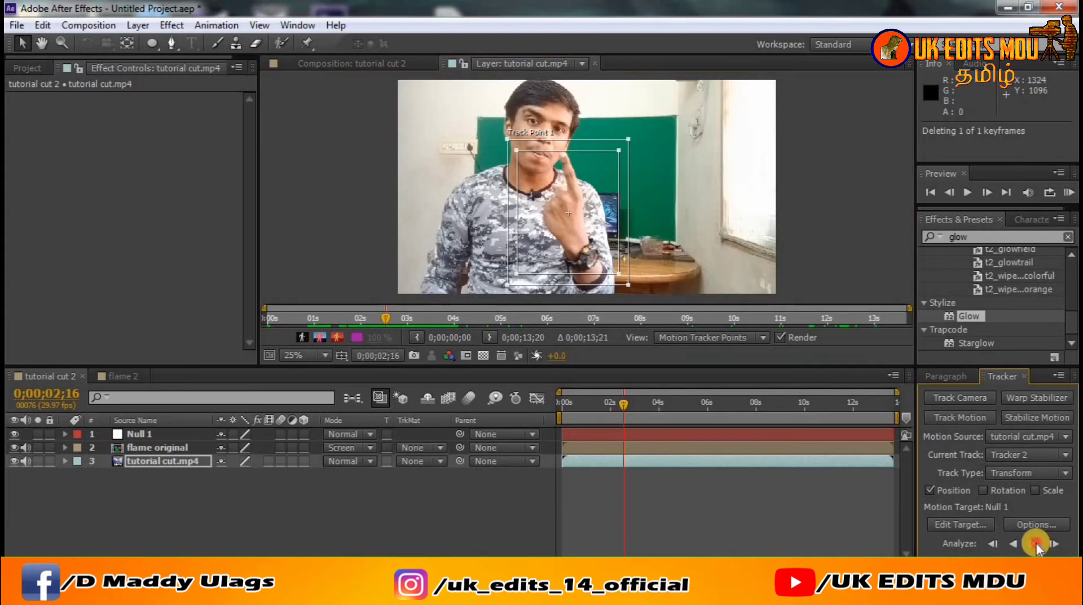
click(568, 220)
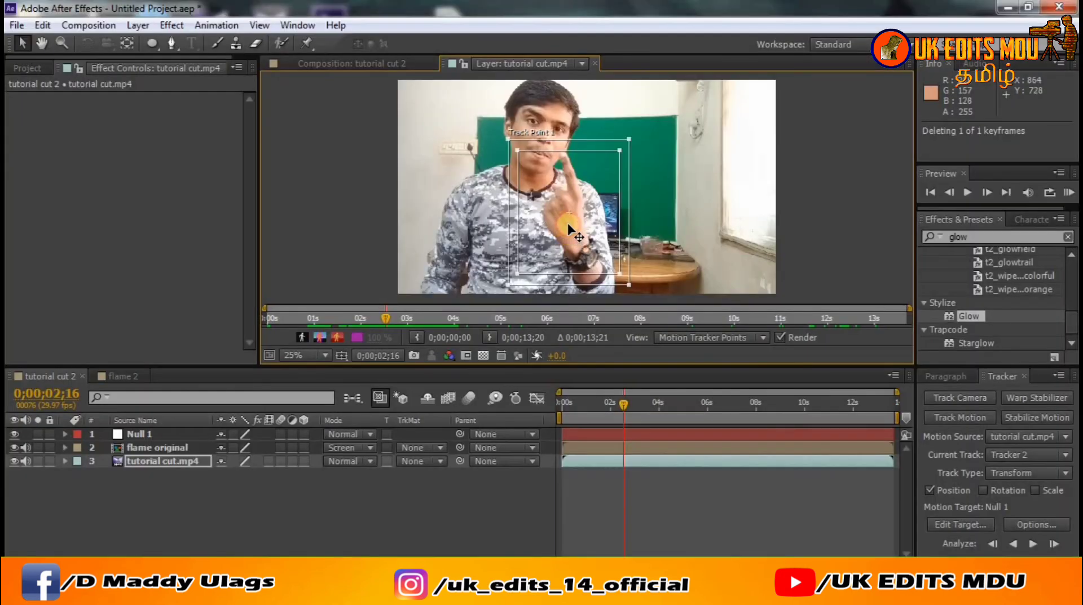
Step: Correct Track Point 1 onto the fingertip frame by frame from 0;00;02;17 to 0;00;02;21
drag(624, 405, 624, 405)
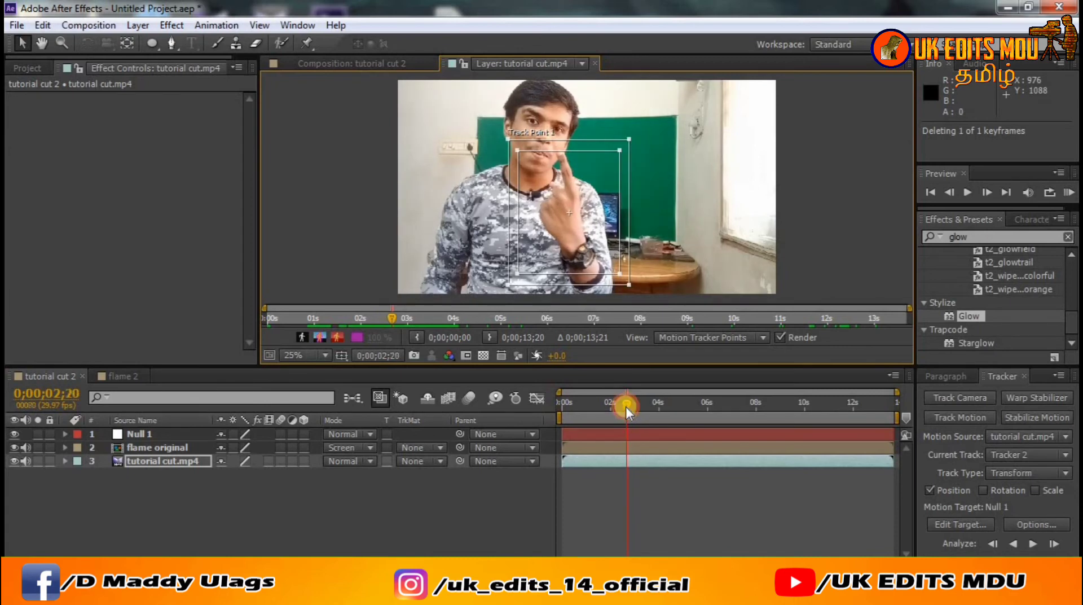
click(569, 228)
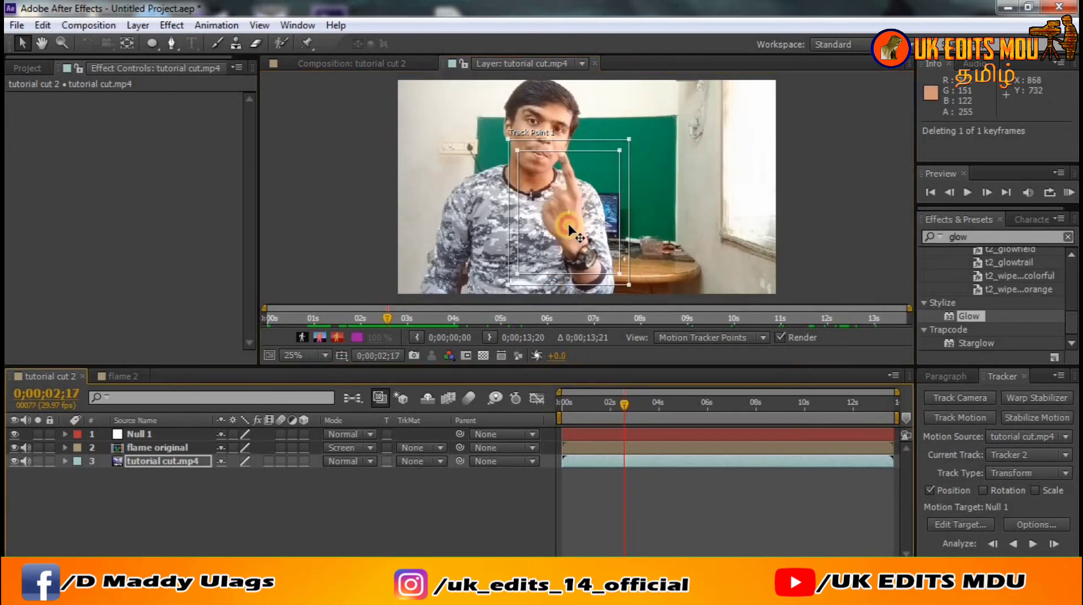
drag(569, 226, 563, 228)
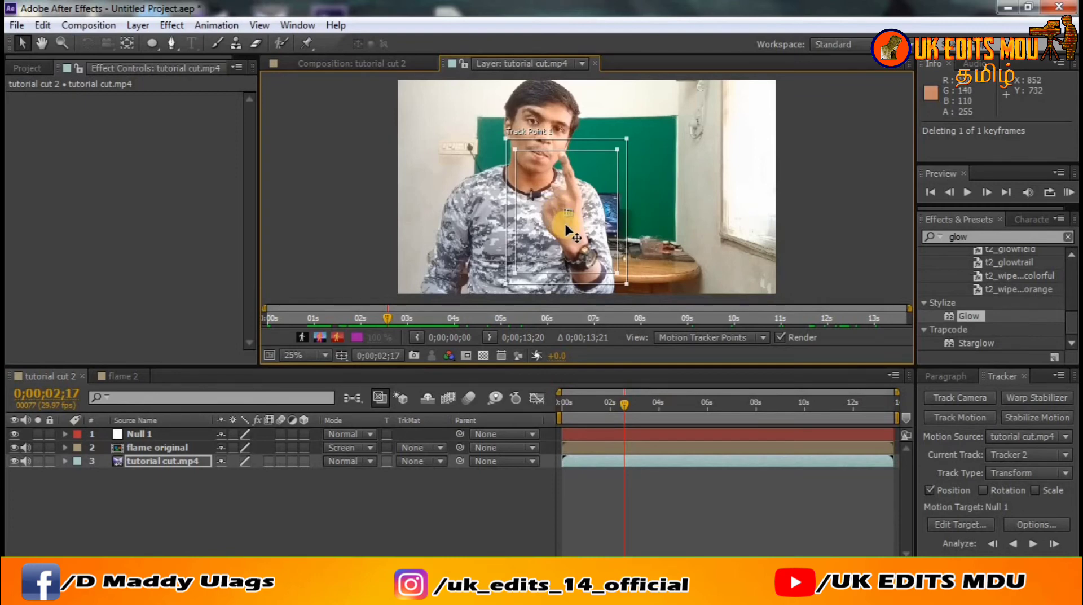
key(Page_Down)
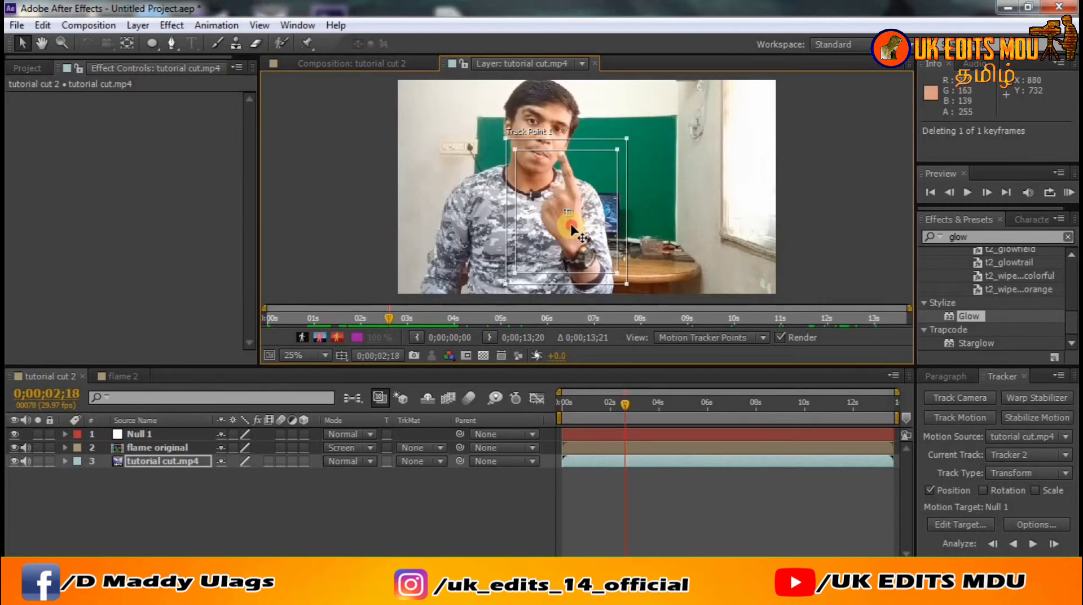
click(569, 227)
drag(569, 227, 569, 228)
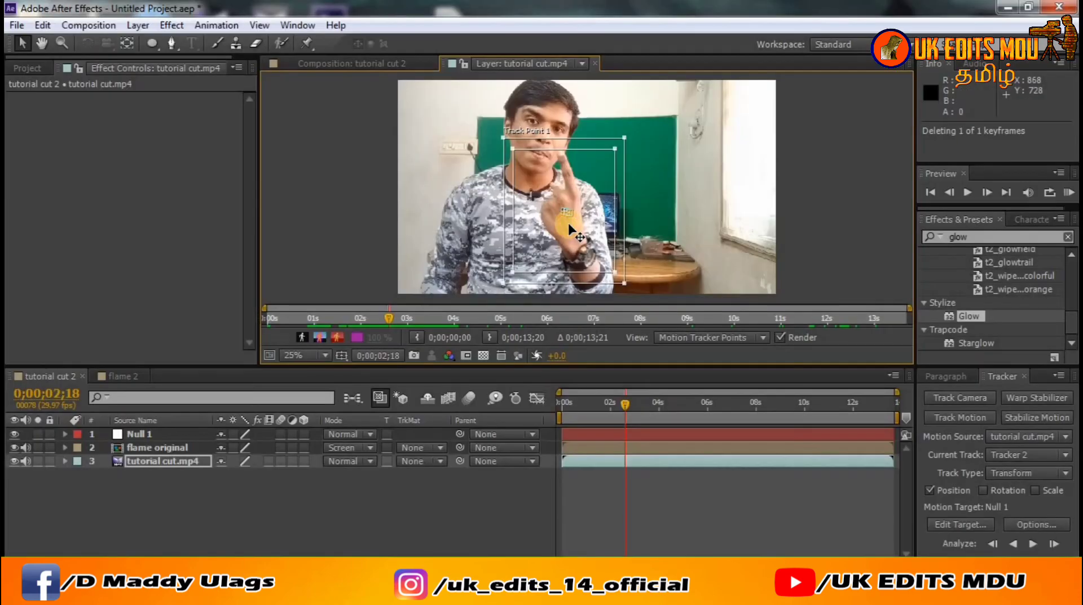
key(Page_Down)
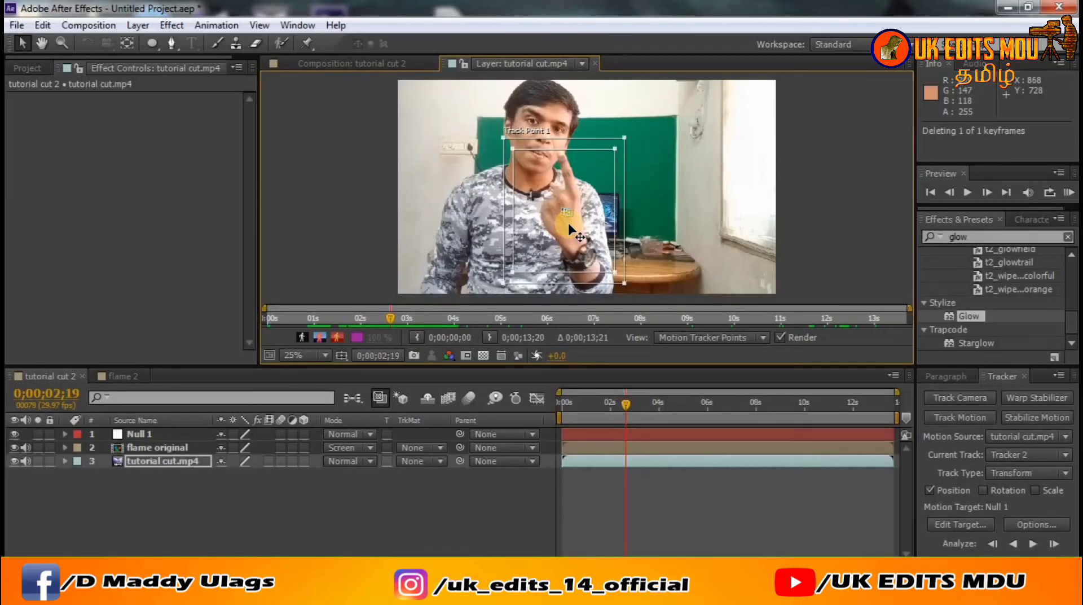
drag(569, 228, 569, 227)
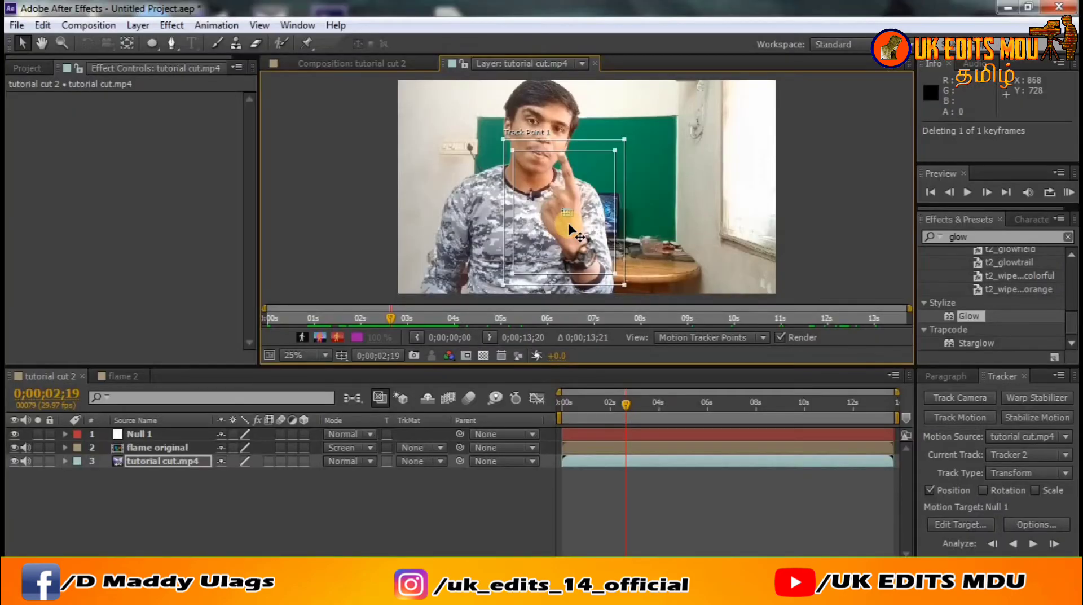
key(Page_Down)
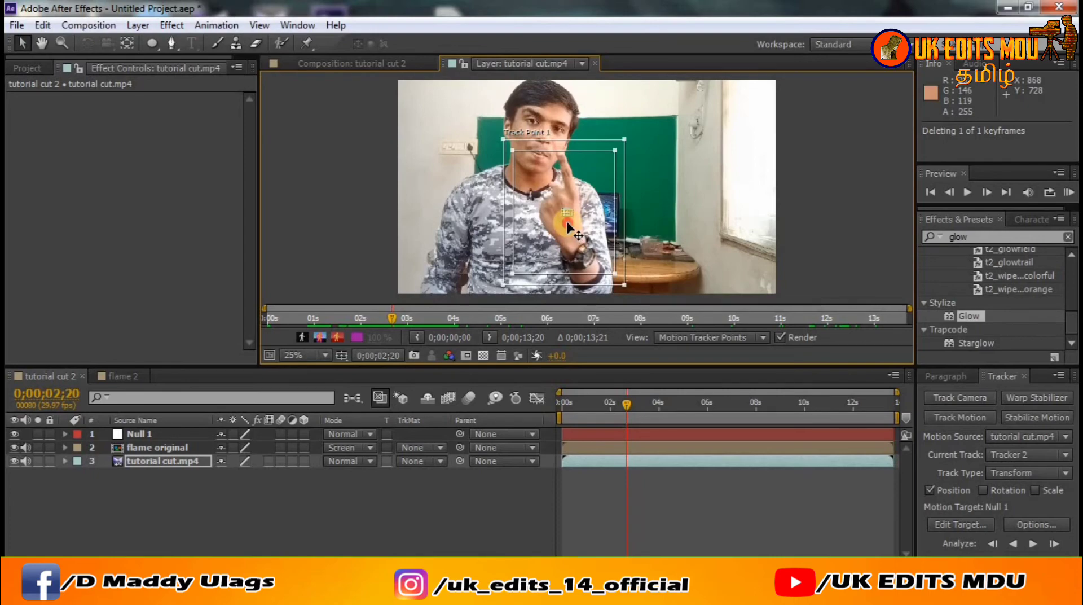
drag(569, 226, 564, 183)
key(Page_Down)
key(Page_Down)
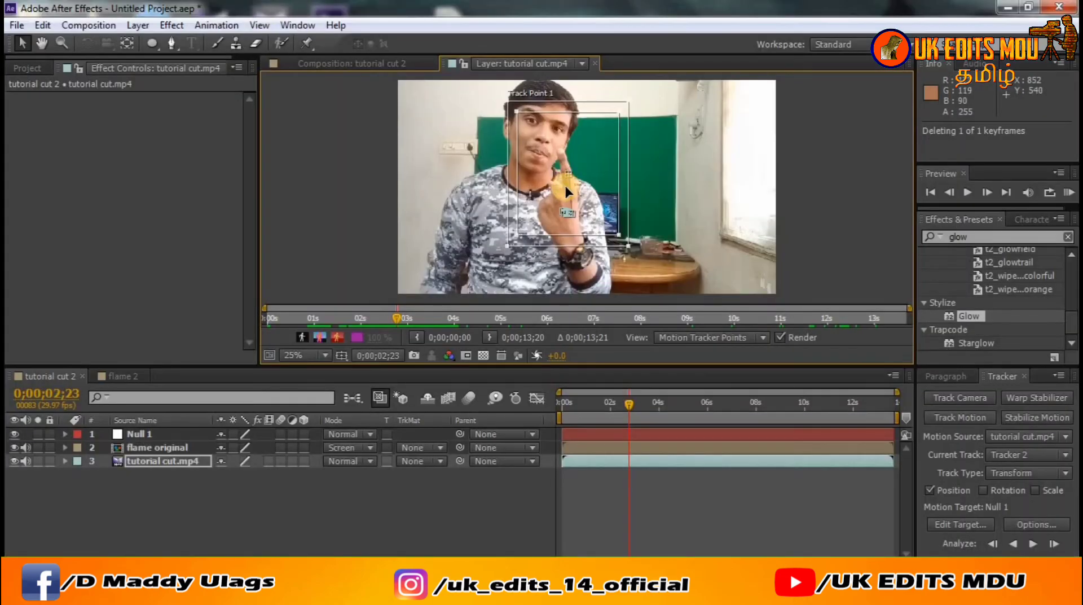
Step: Drag Track Point 1 onto the fingertip each frame from 0;00;02;23 toward 0;00;03;00
key(Page_Down)
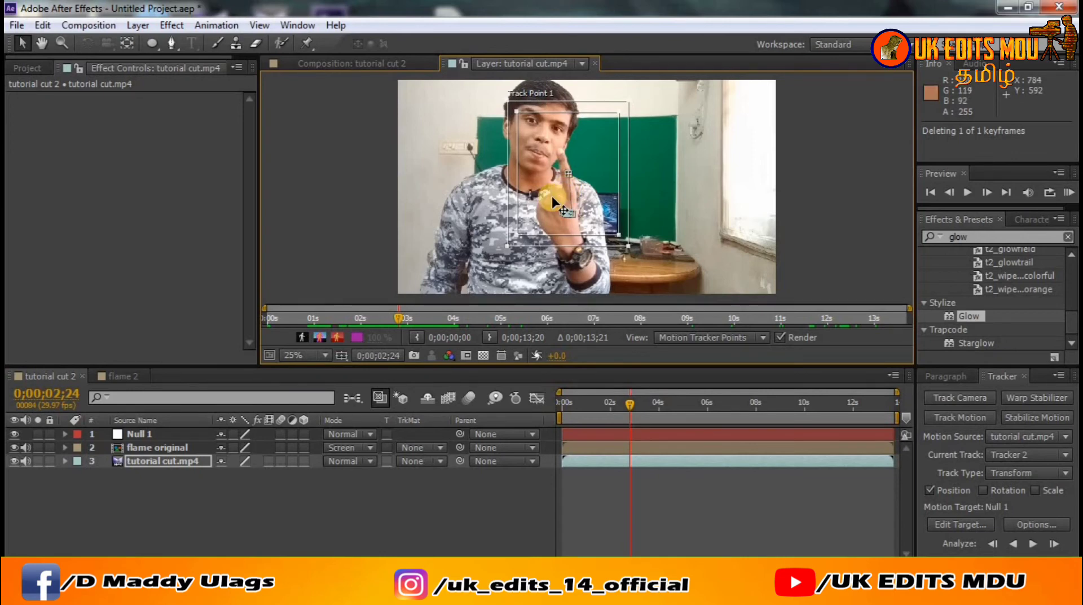
drag(558, 174, 551, 177)
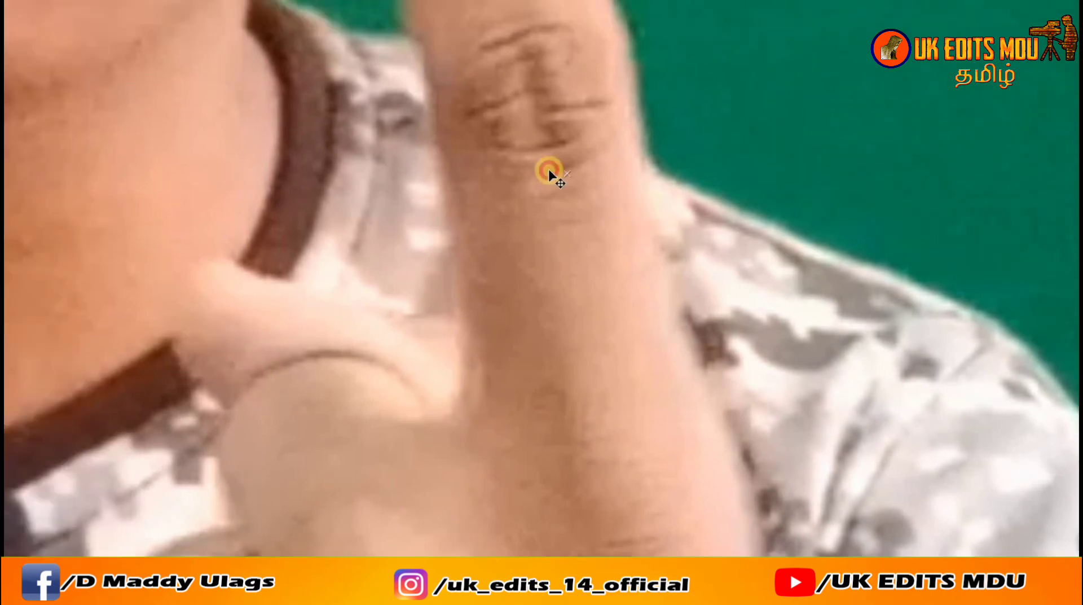
drag(549, 176, 550, 176)
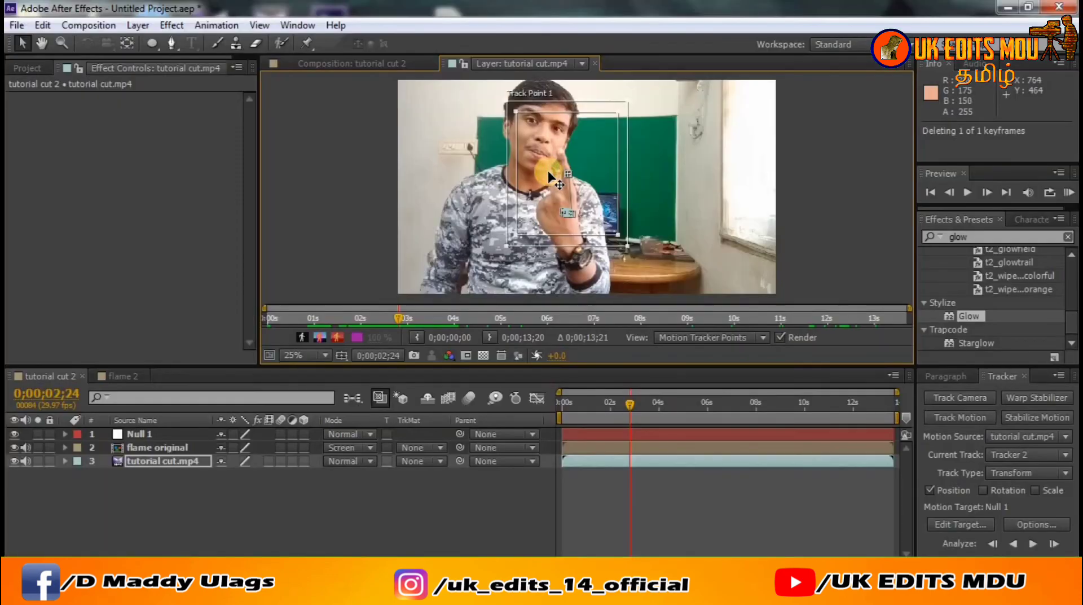
key(Page_Down)
drag(555, 182, 544, 177)
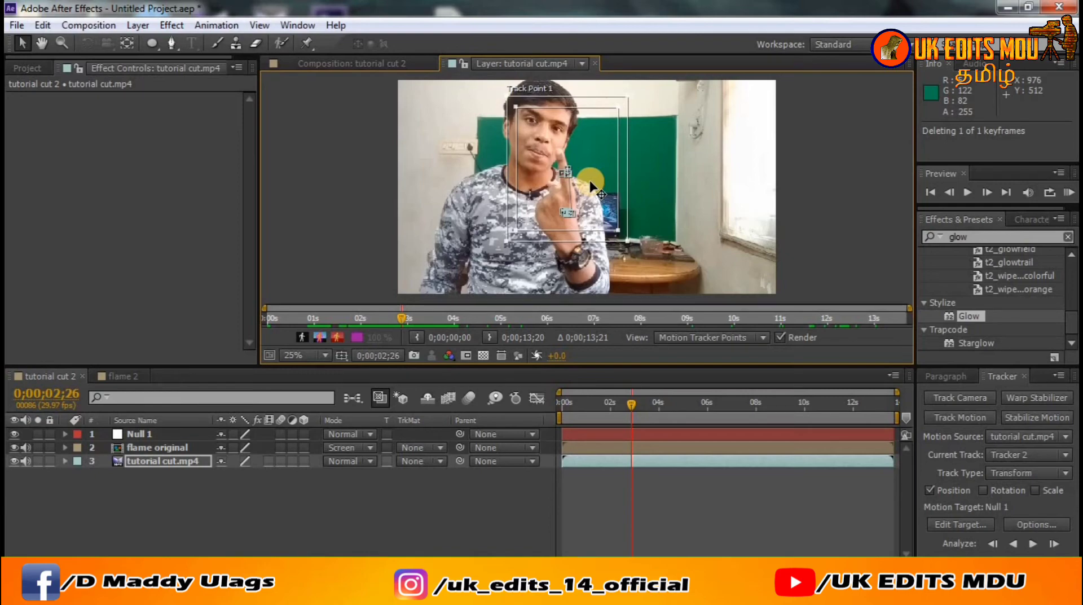
drag(590, 184, 581, 185)
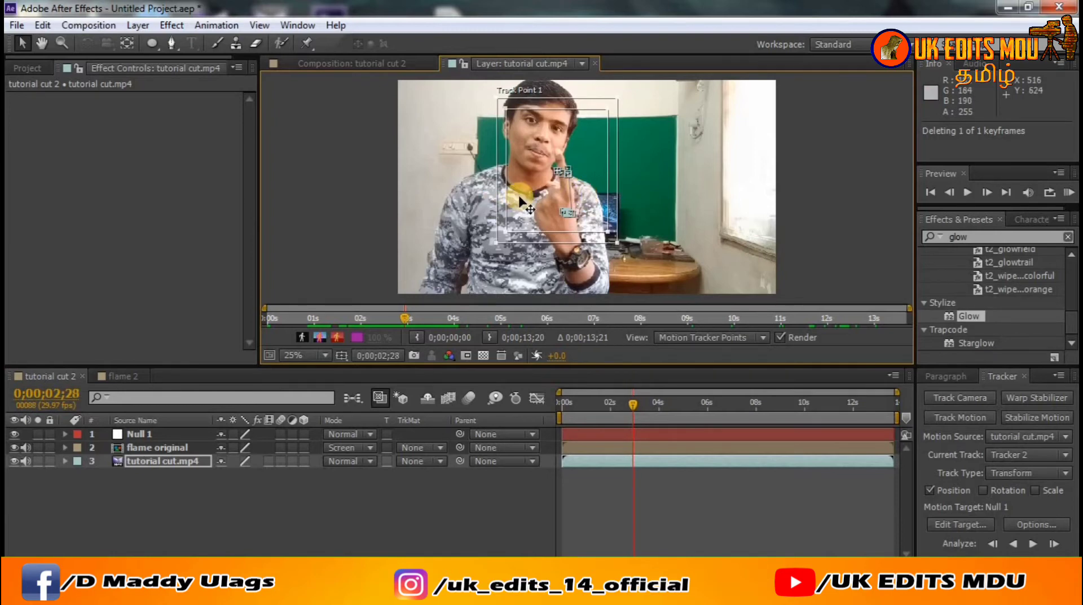
click(536, 192)
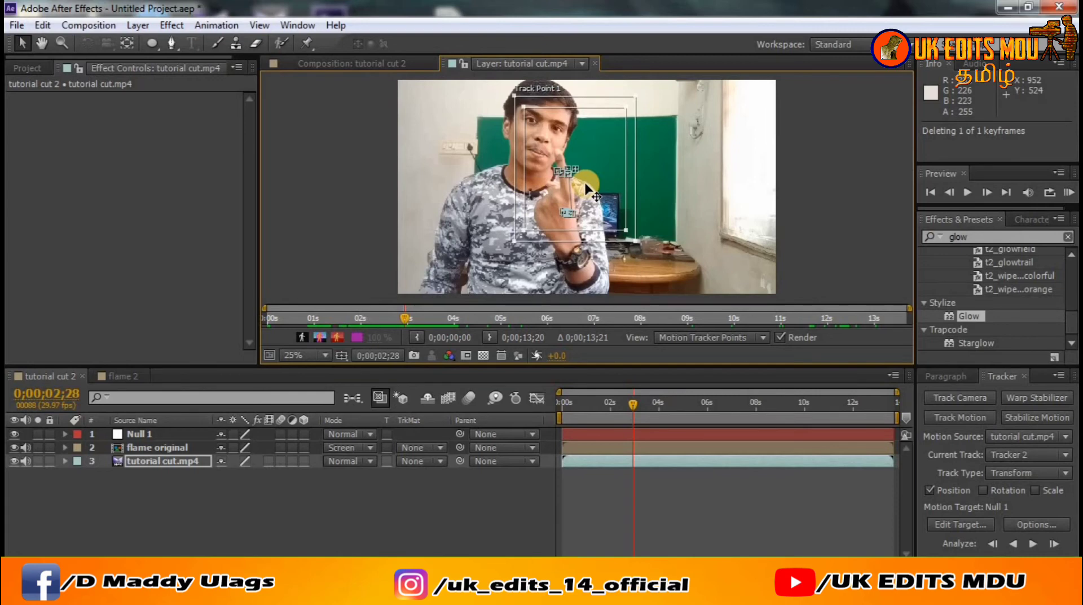
key(Page_Down)
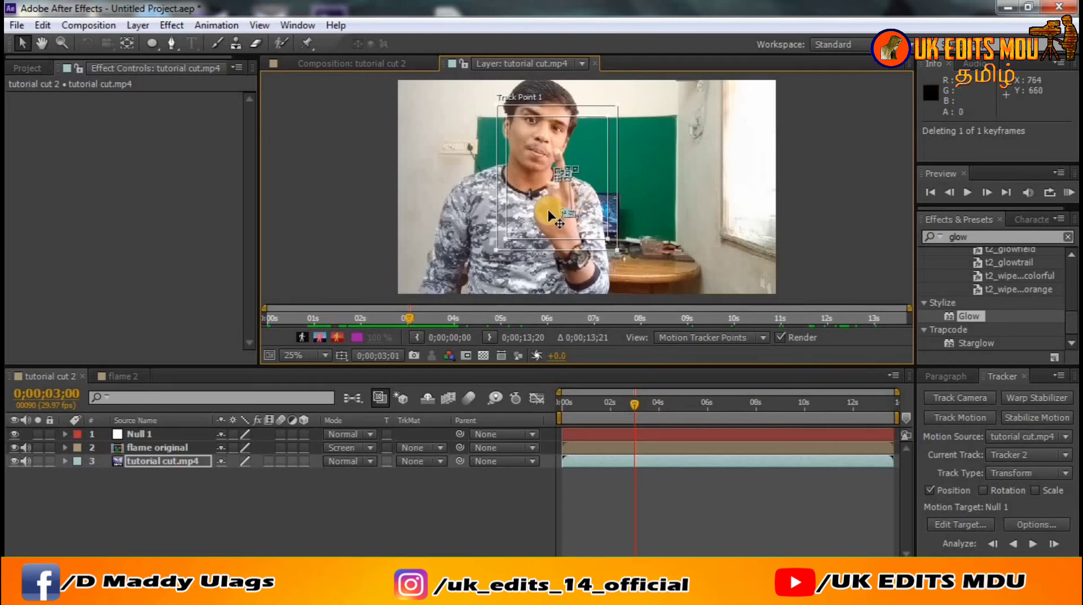
Step: Step frame by frame to 0;00;03;13, nudging Track Point 1 back onto the fingertip
key(Page_Down)
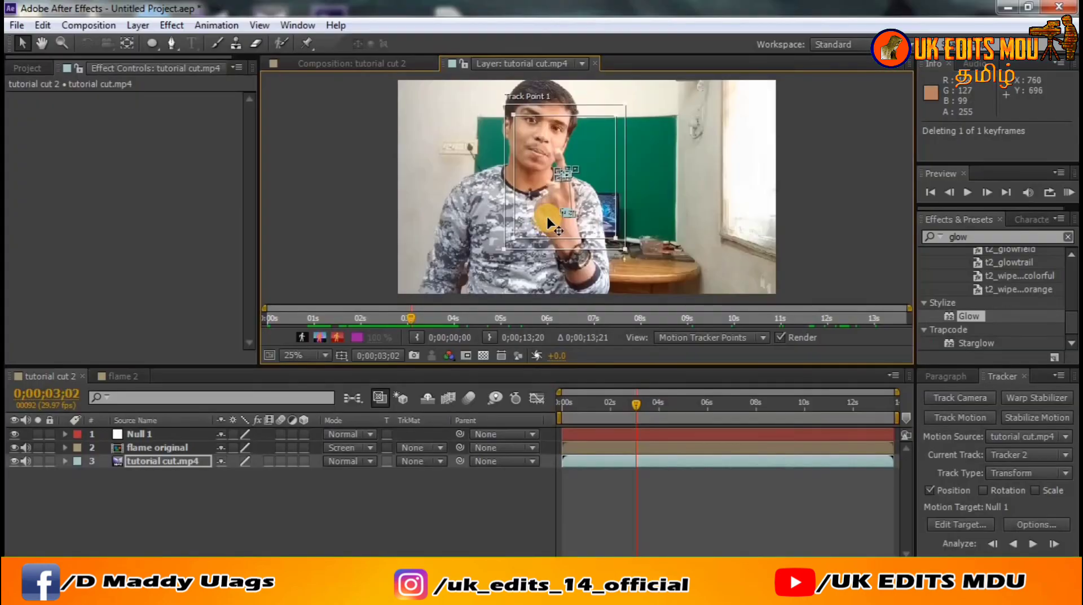
key(Page_Down)
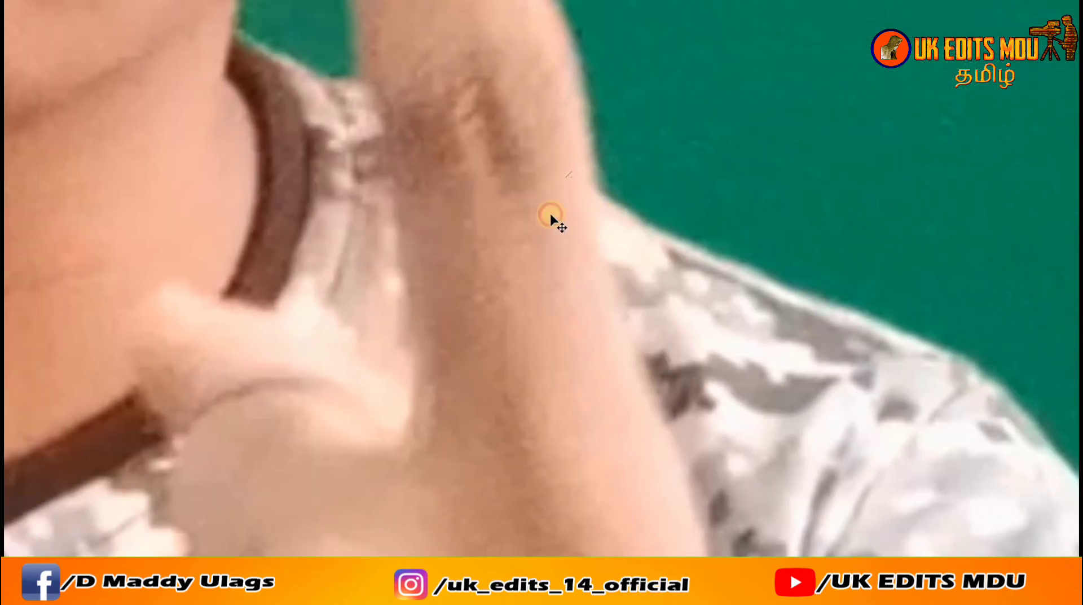
key(Page_Down)
key(Page_Down)
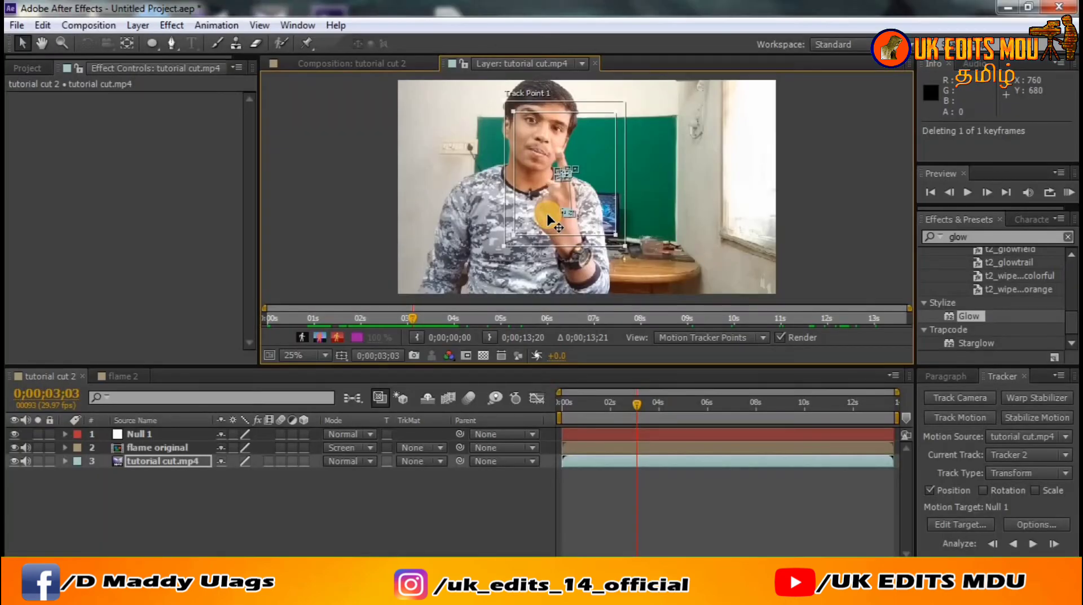
key(Page_Down)
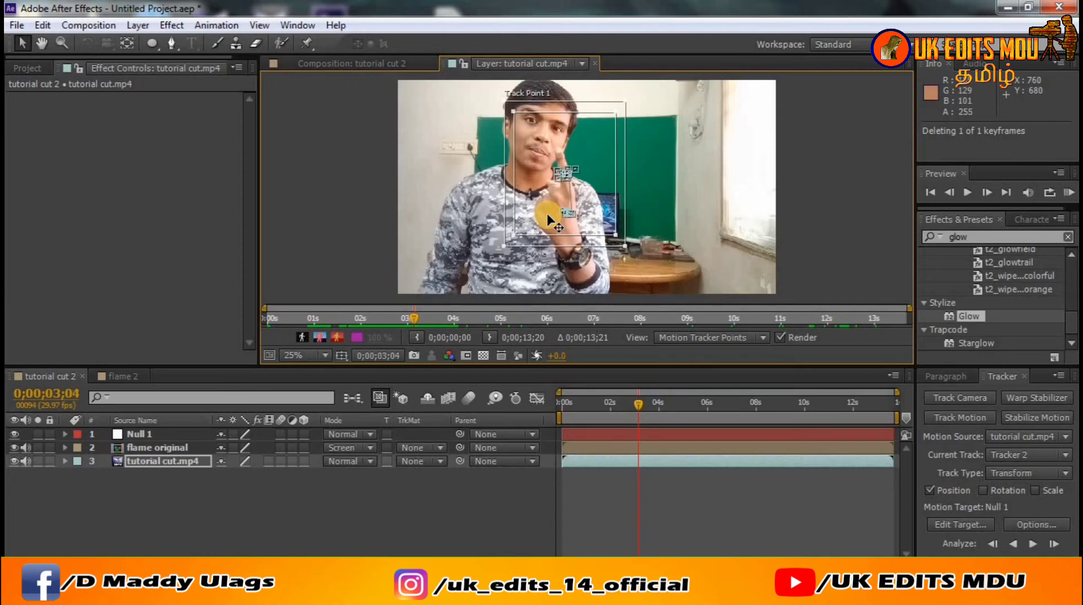
drag(547, 215, 546, 212)
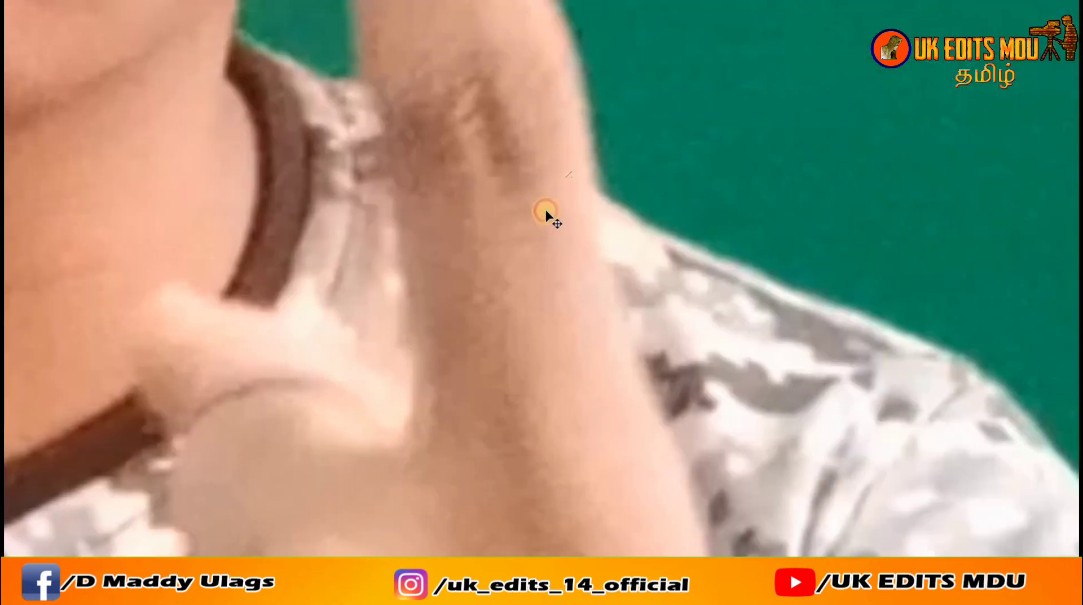
key(Page_Down)
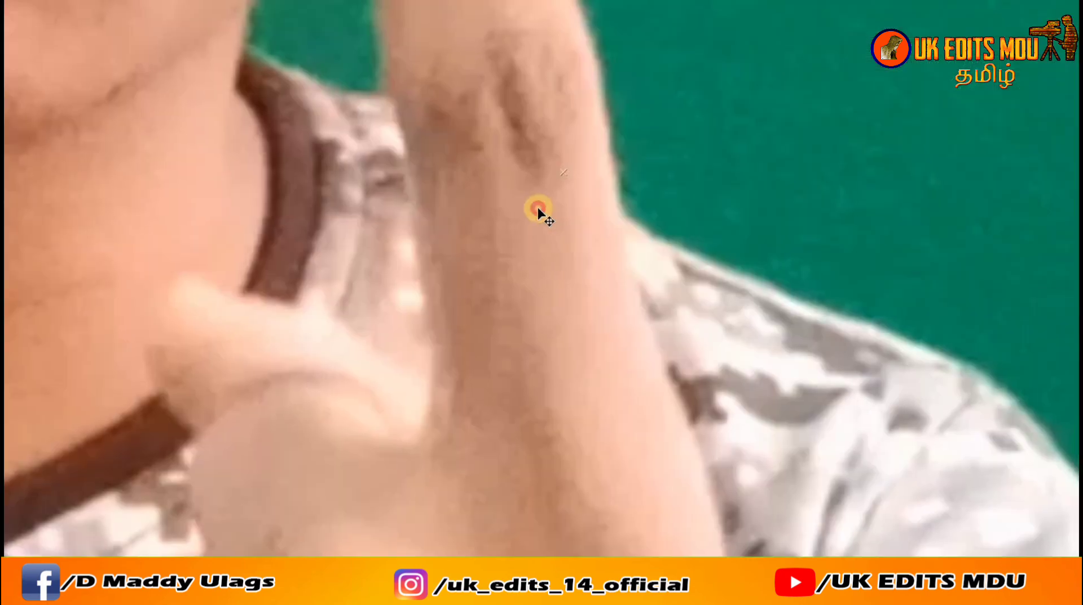
drag(545, 217, 540, 208)
key(Page_Down)
key(Page_Down)
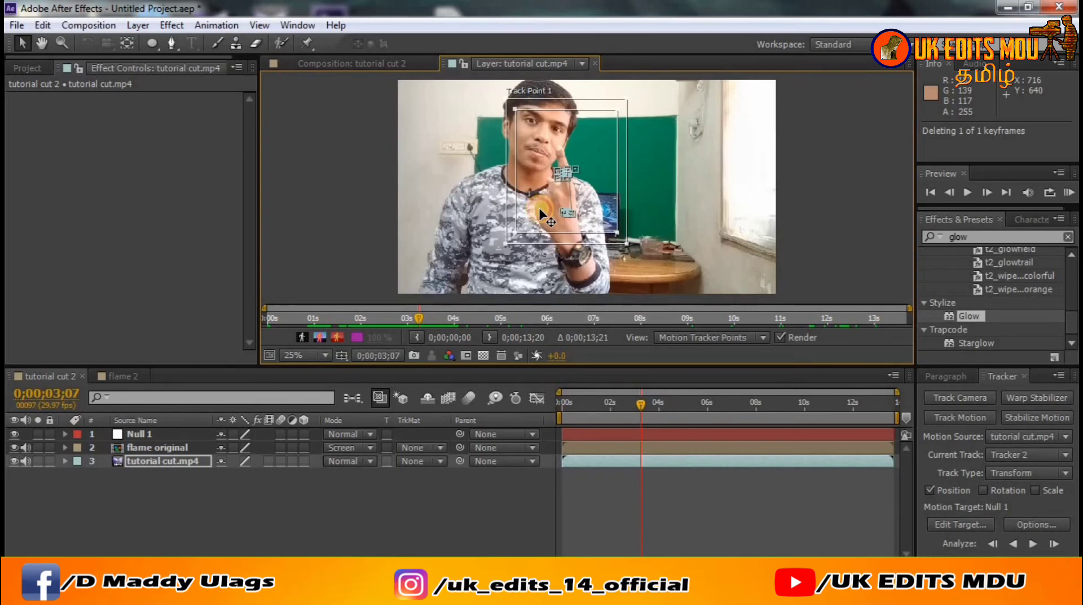
drag(540, 213, 539, 215)
key(Page_Down)
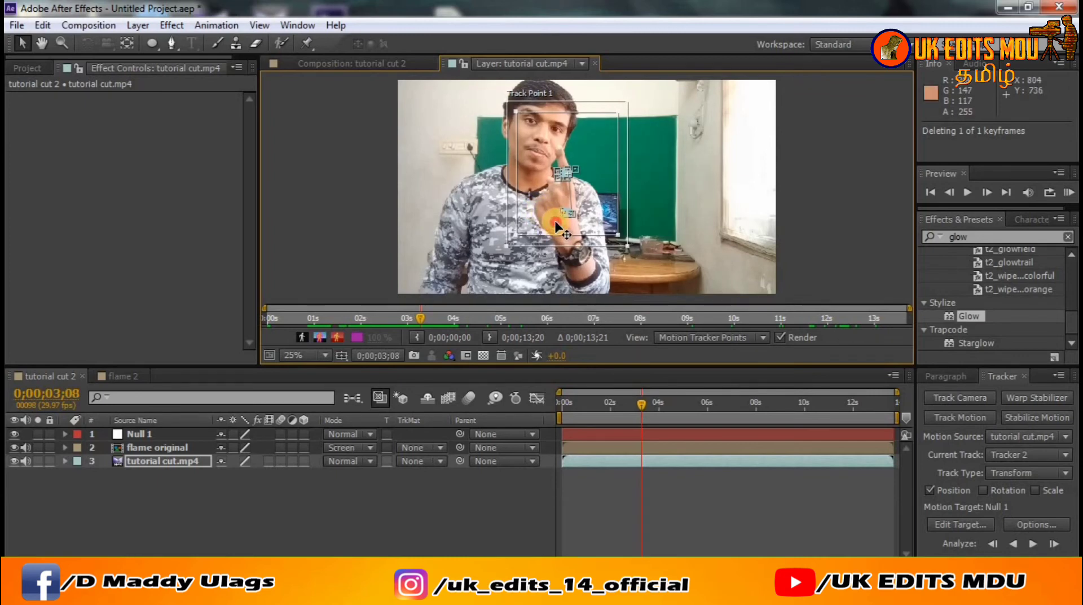
drag(556, 227, 542, 222)
key(Page_Down)
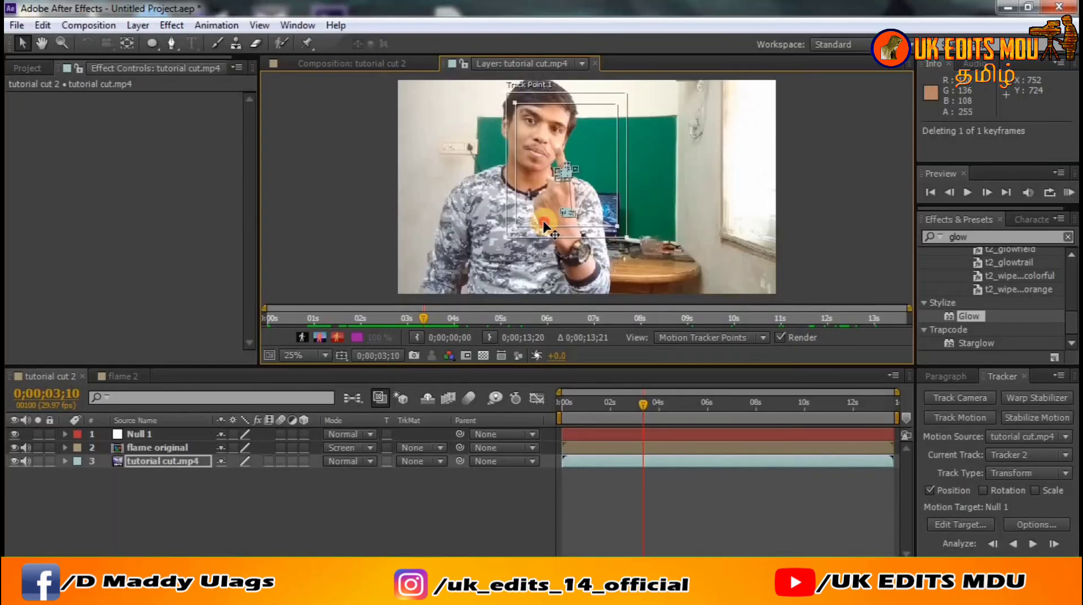
drag(544, 225, 546, 226)
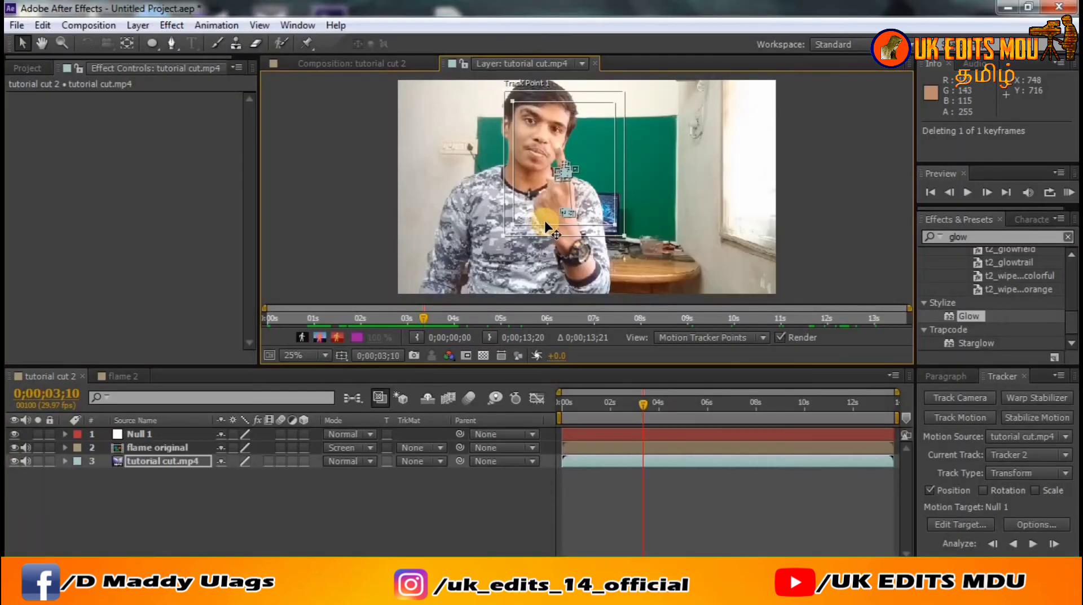
key(Page_Down)
drag(547, 217, 543, 220)
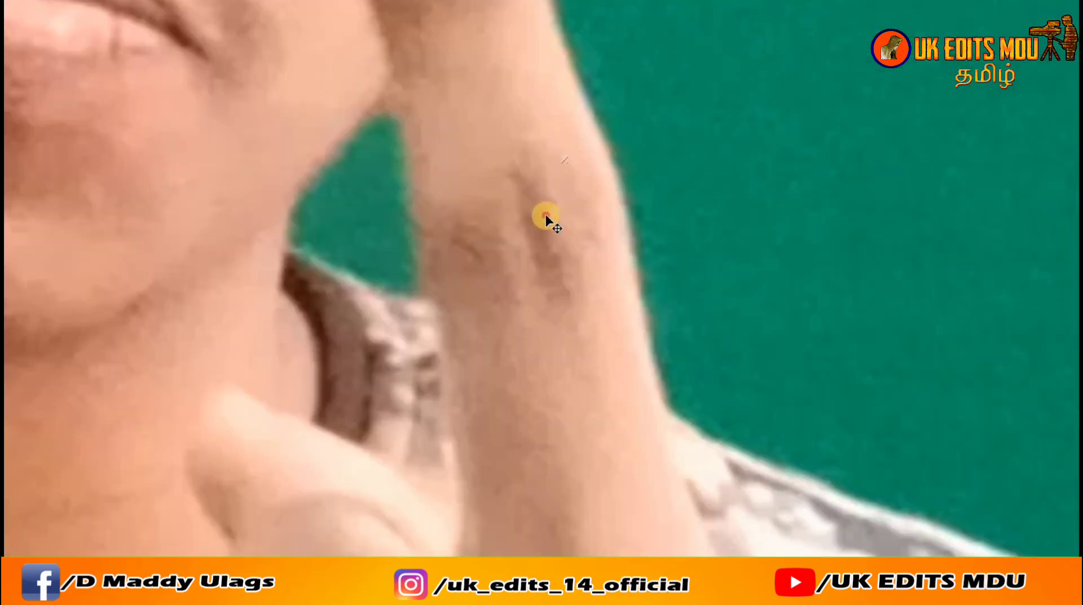
key(Page_Down)
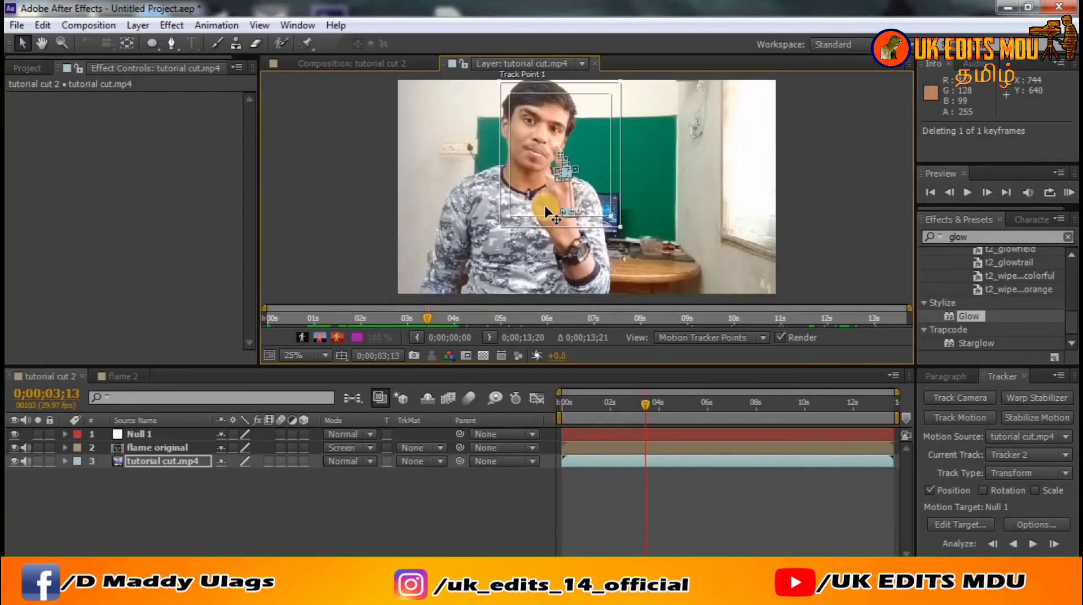
drag(546, 212, 541, 211)
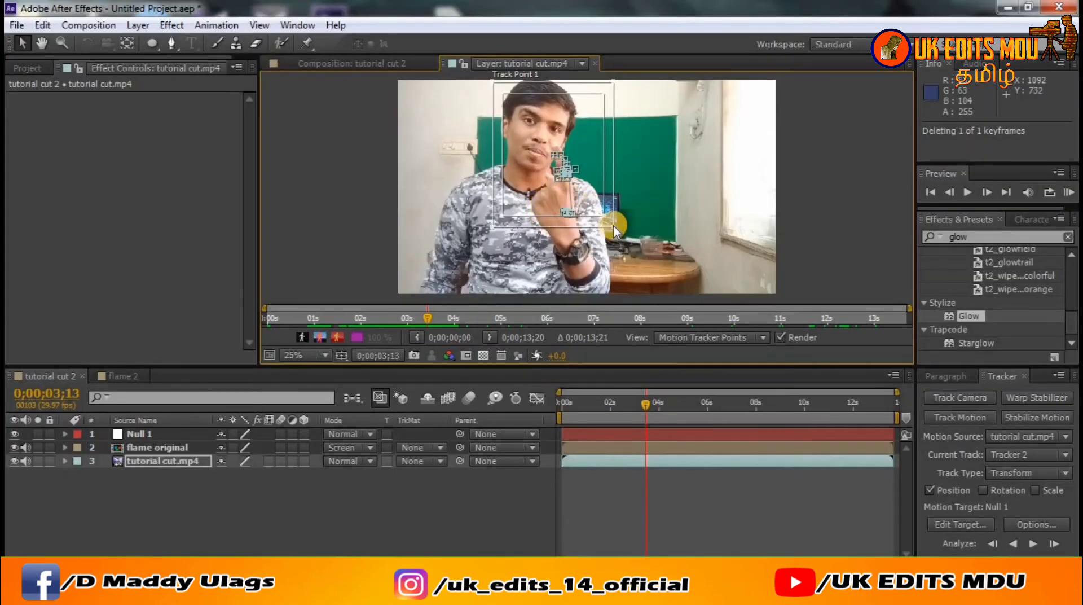
Step: Enlarge Track Point 1's outer search region and advance one frame
mouse_move(614, 226)
mouse_down()
mouse_move(643, 241)
mouse_move(604, 216)
mouse_move(622, 228)
mouse_up()
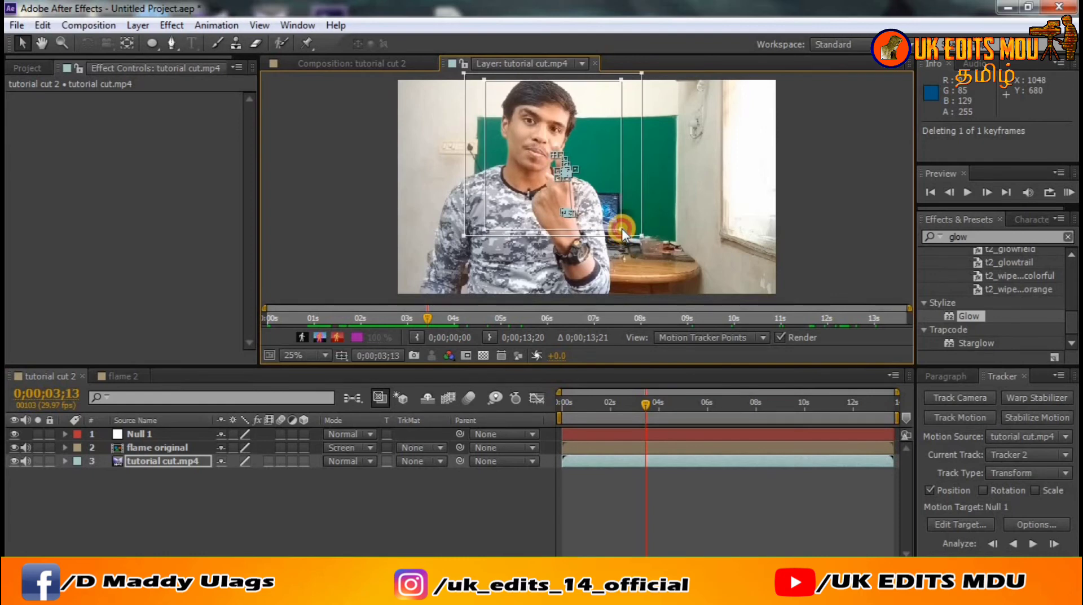
click(564, 195)
key(Page_Down)
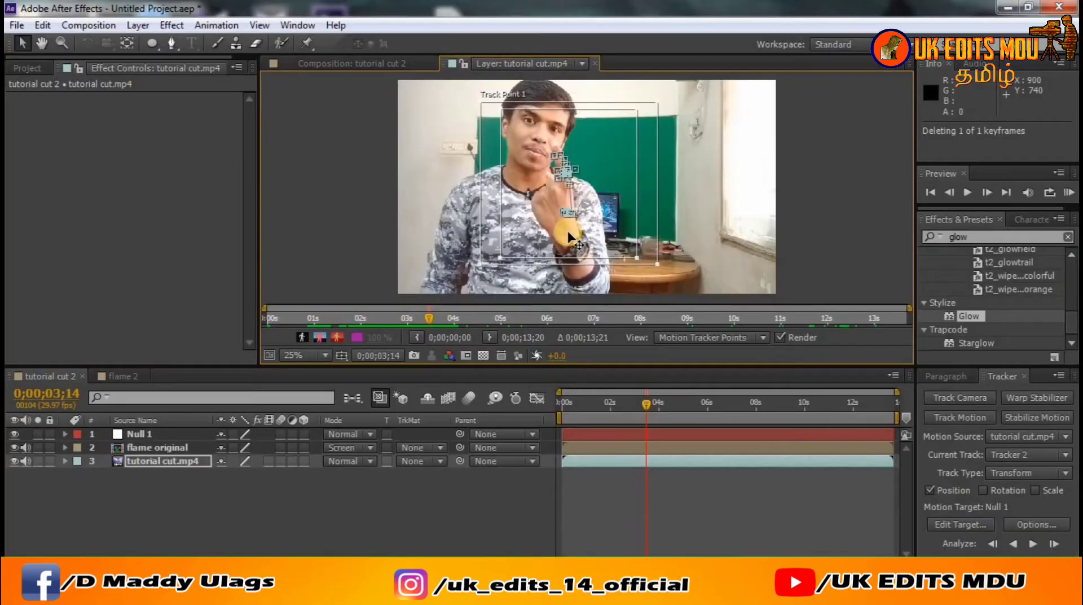
Step: Keep Track Point 1 on the fingertip frame by frame through about 0;00;03;23
key(Page_Down)
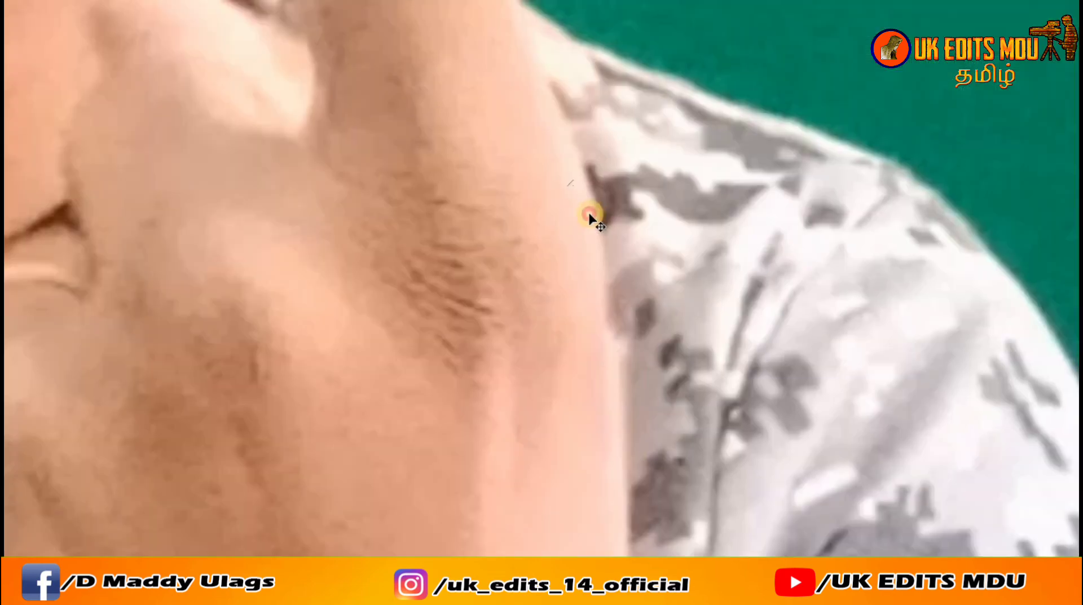
drag(585, 220, 582, 219)
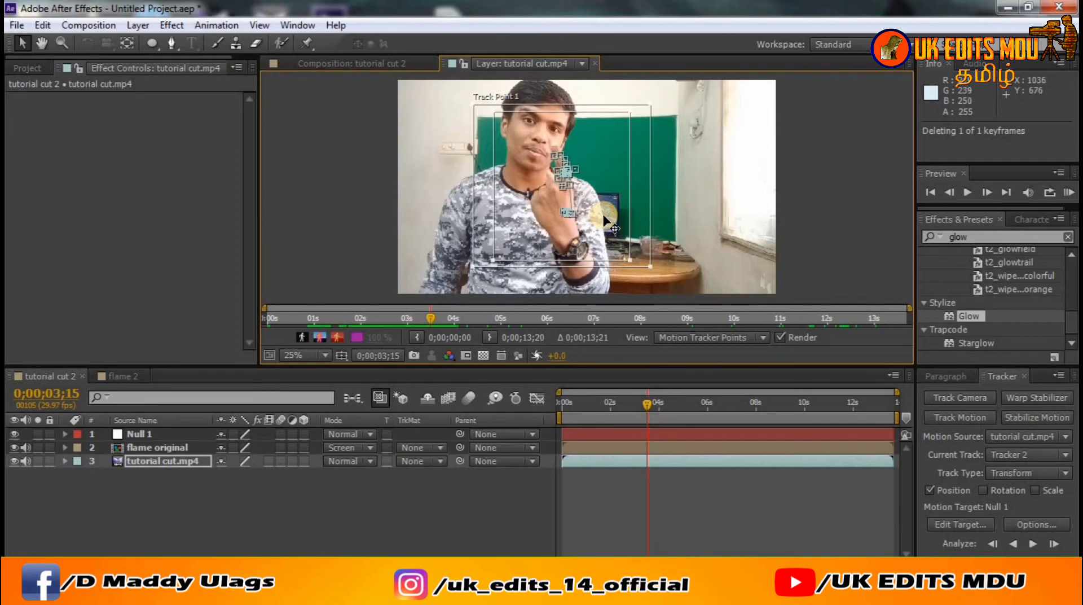
click(602, 218)
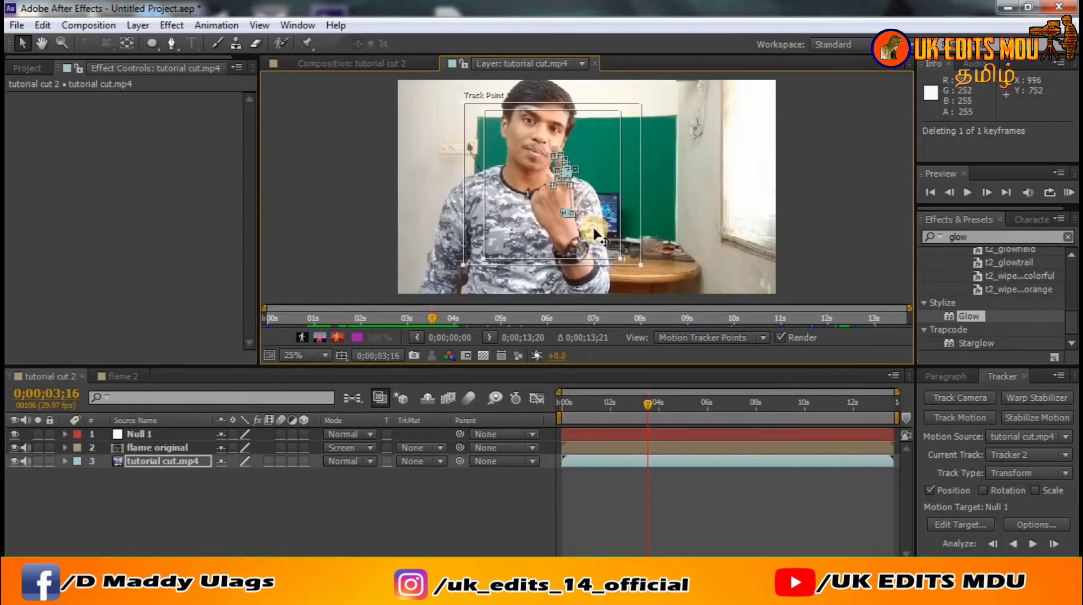
key(Page_Down)
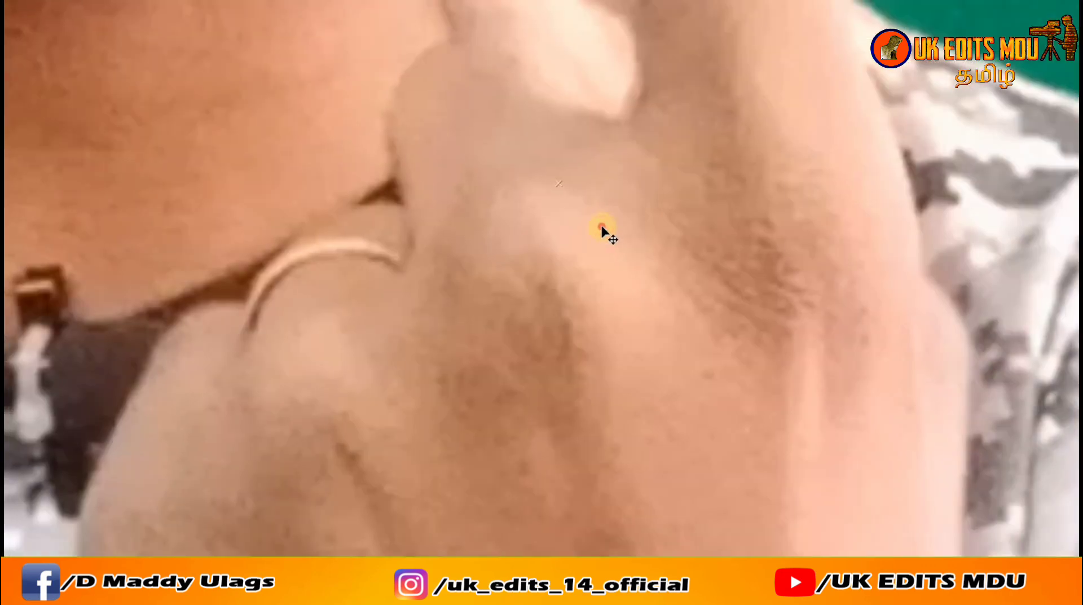
key(Page_Down)
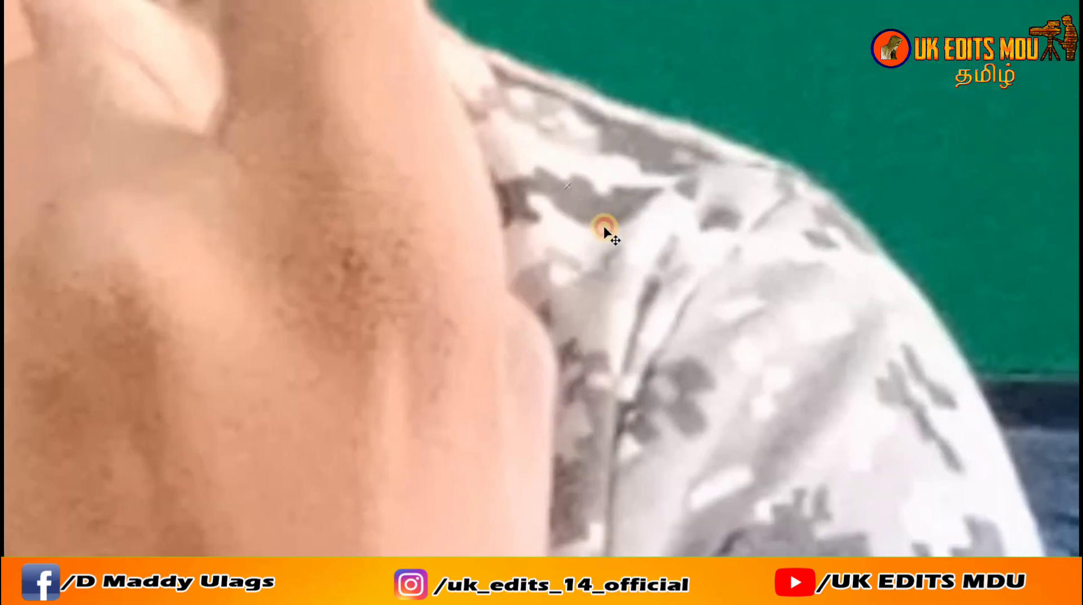
drag(597, 232, 589, 234)
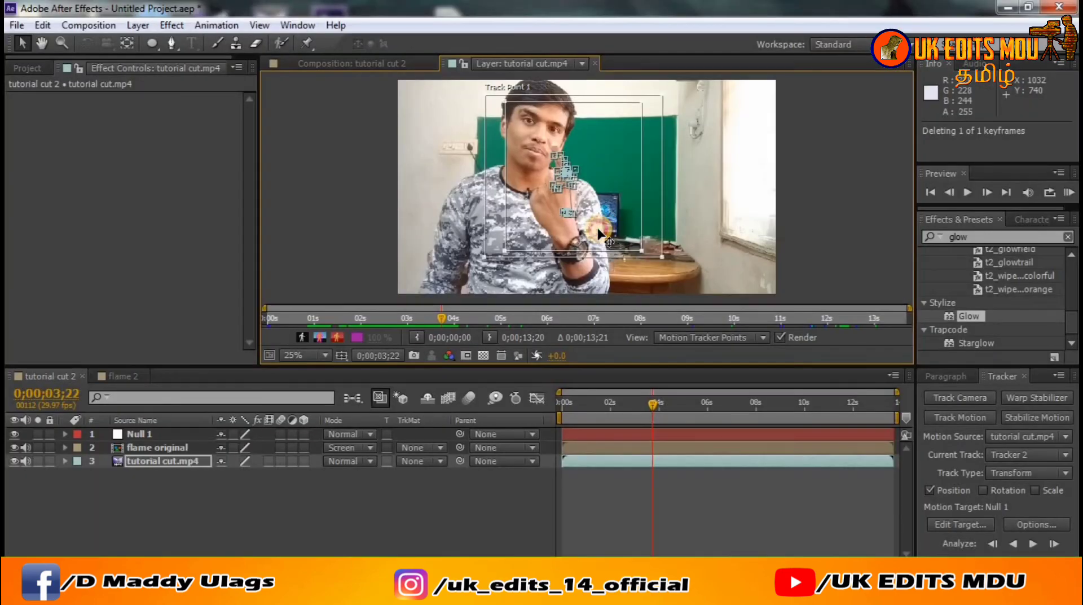
drag(600, 233, 590, 232)
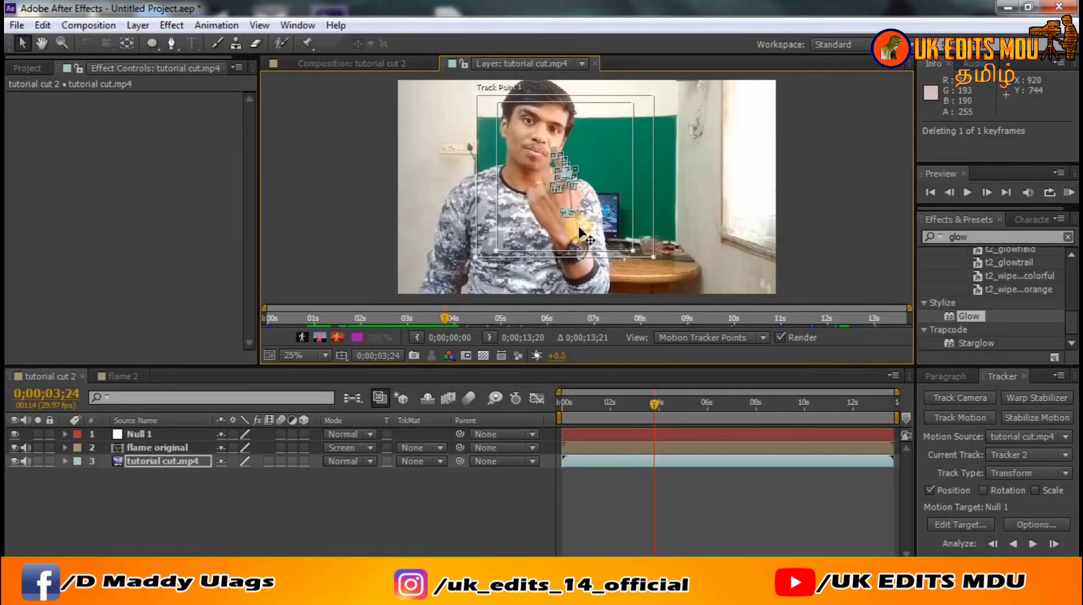
drag(576, 238, 580, 242)
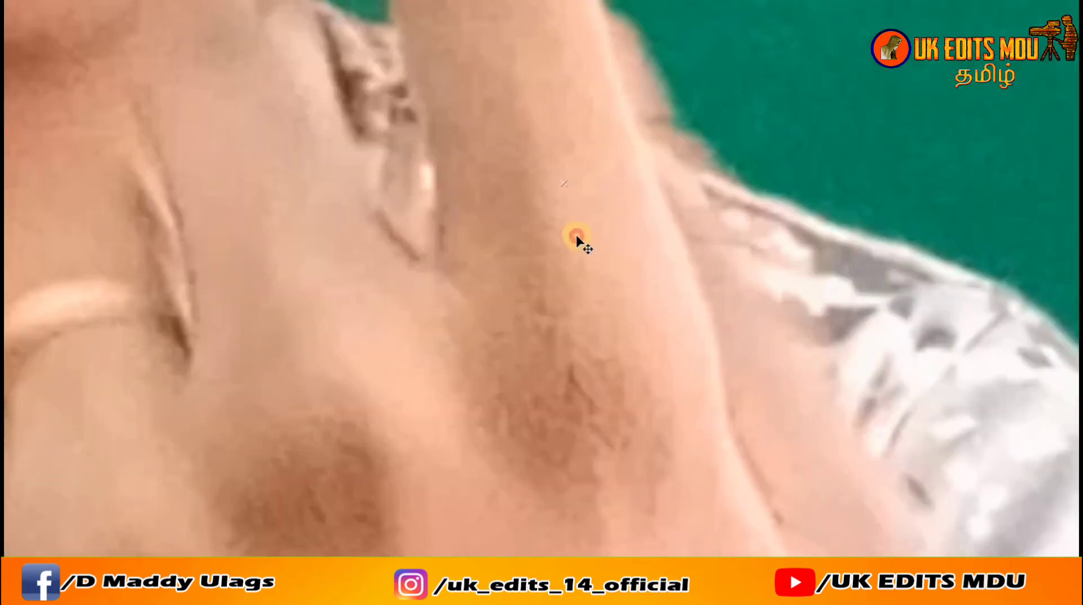
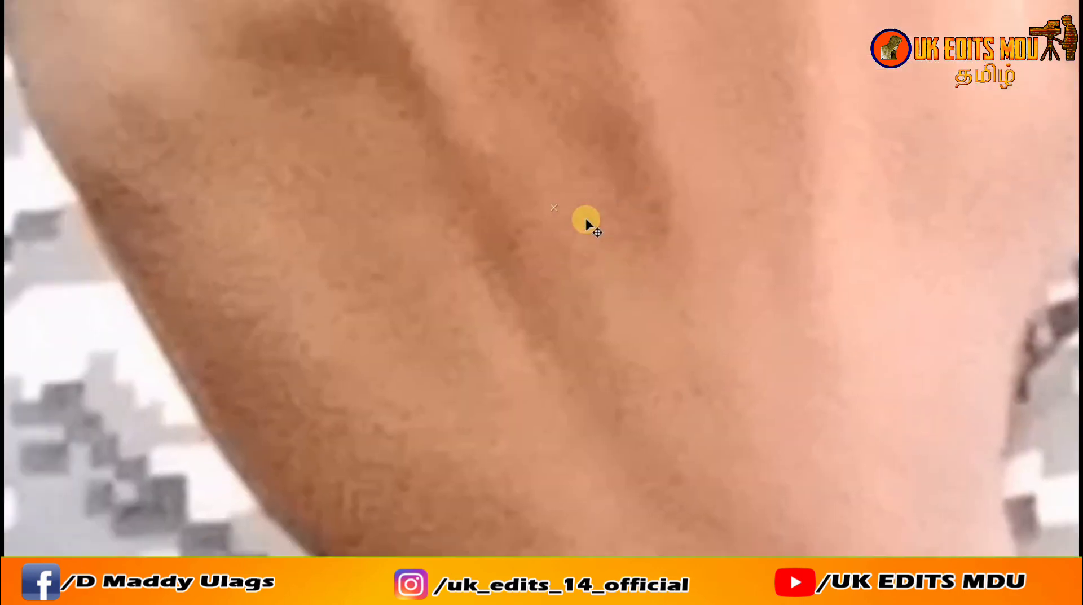
Step: Step frame by frame and drag Track Point 1 back onto the hand as it drifts
key(Page_Down)
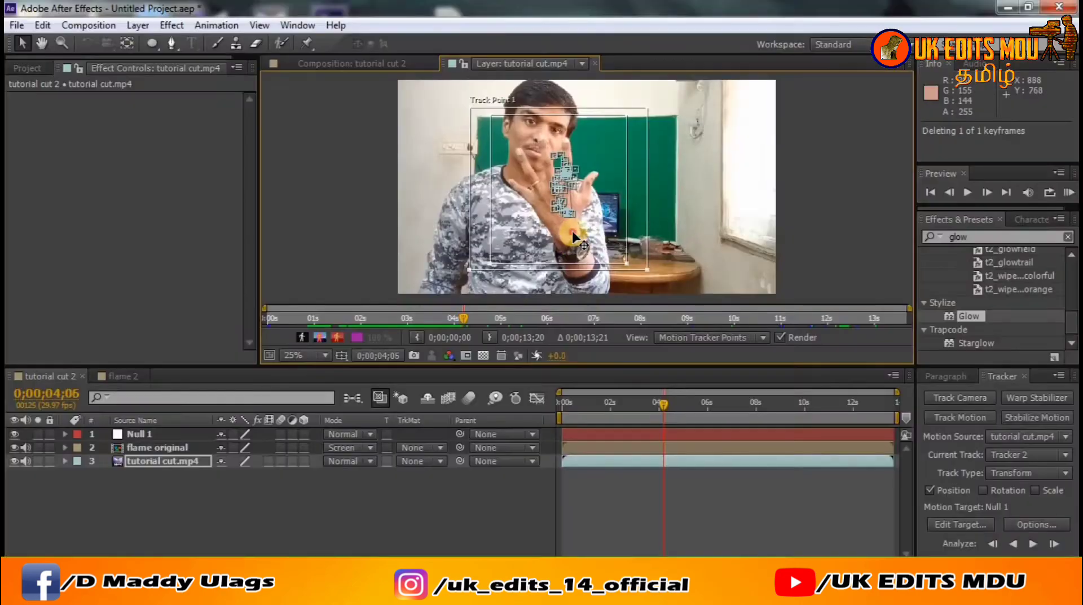
key(Page_Down)
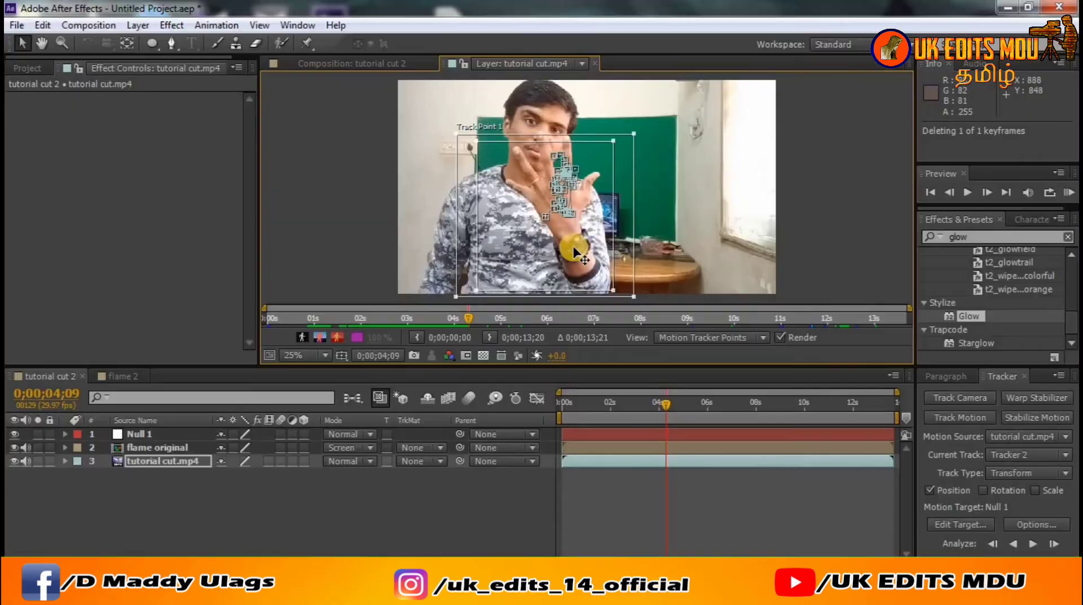
drag(545, 220, 576, 237)
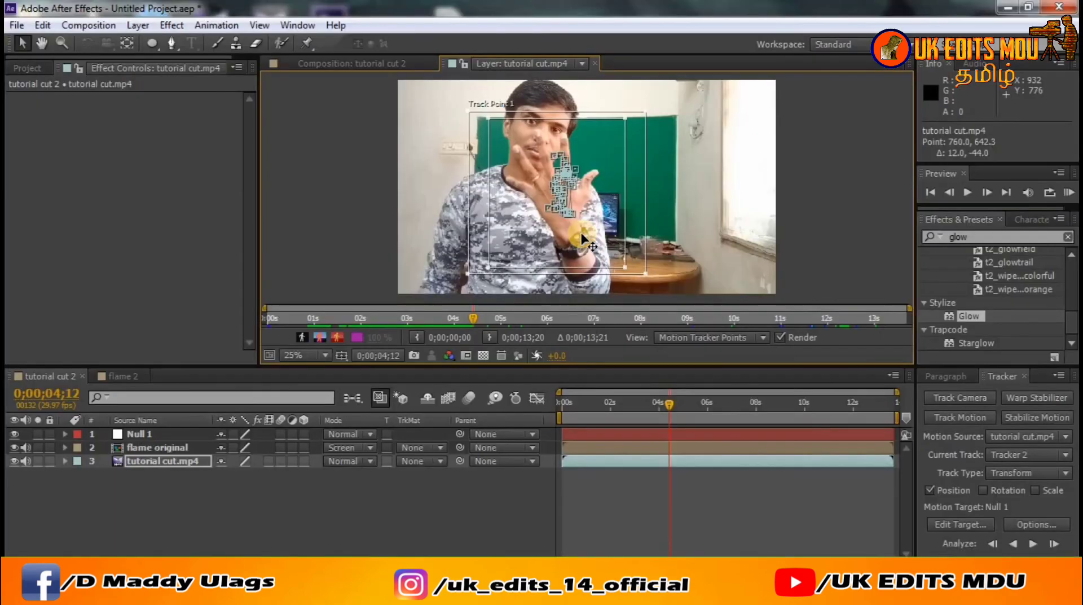
key(Page_Down)
key(Page_Down)
key(Page_Down)
key(Page_Down)
key(Page_Down)
key(Page_Down)
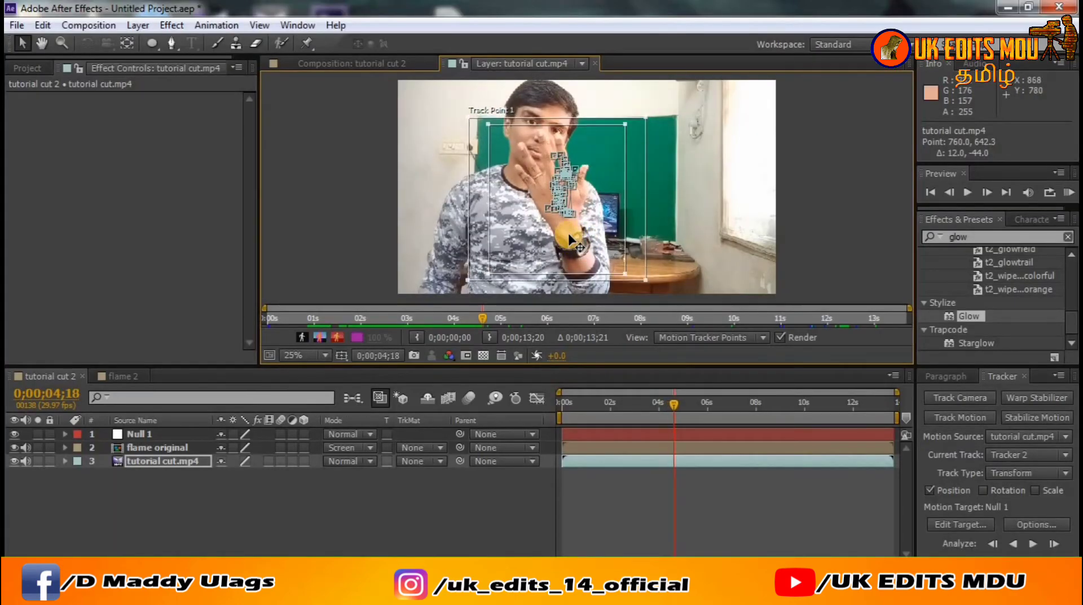
key(Page_Down)
key(Page_Down)
key(Page_Down)
key(Page_Down)
key(Page_Down)
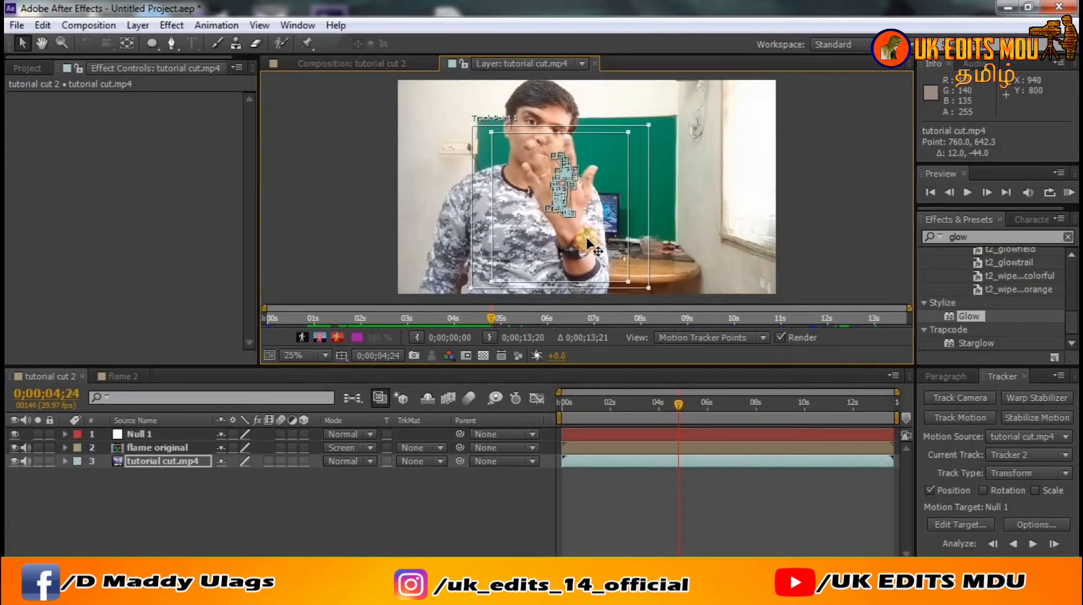
key(Page_Down)
key(Page_Down)
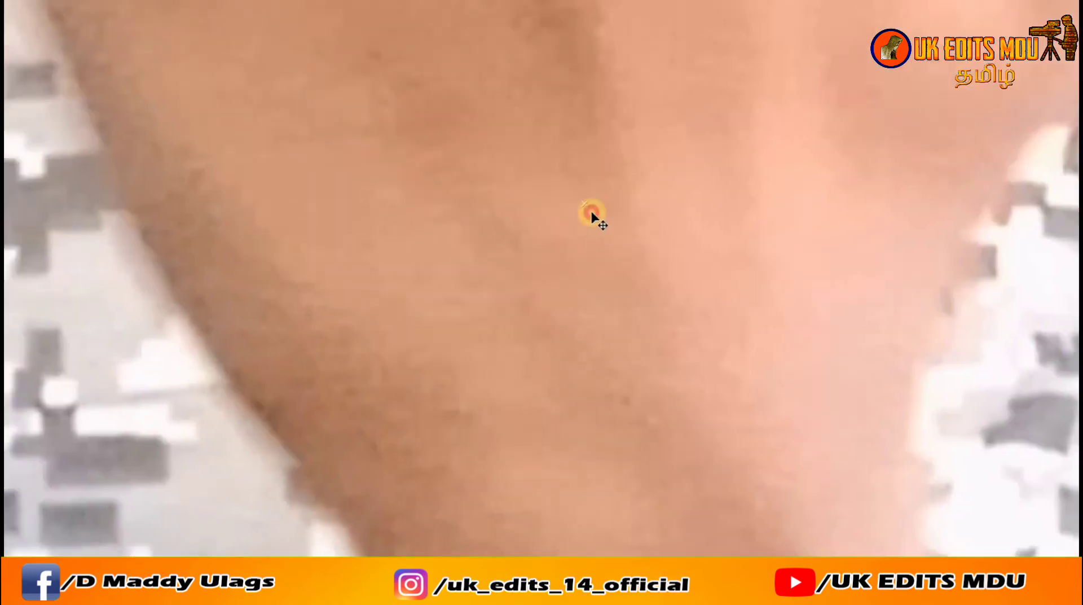
key(Page_Down)
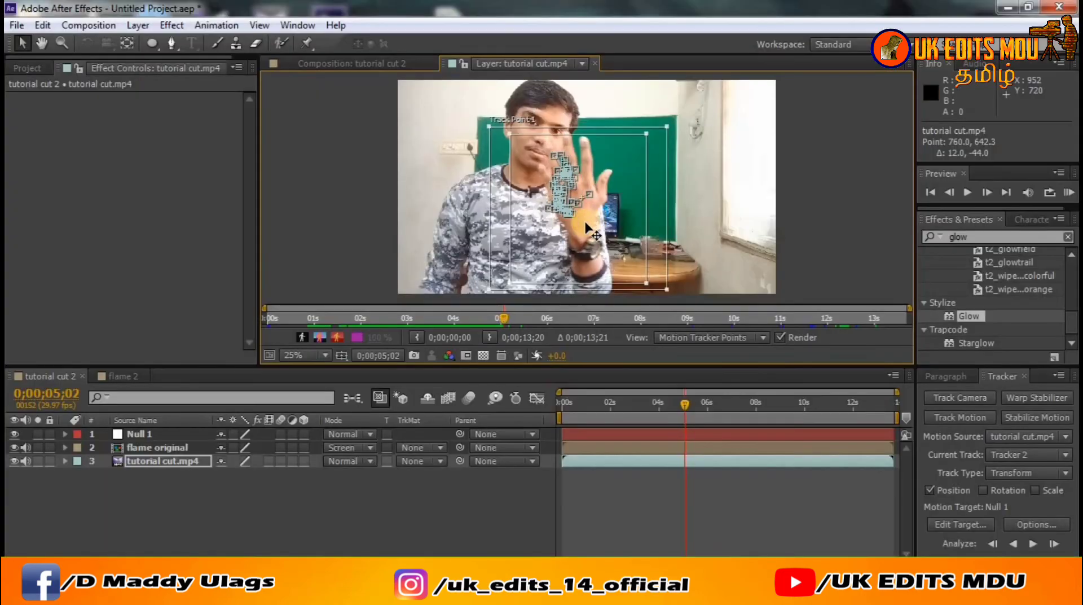
key(Page_Down)
key(Page_Down)
key(Page_Down)
key(Page_Down)
key(Page_Down)
key(Page_Down)
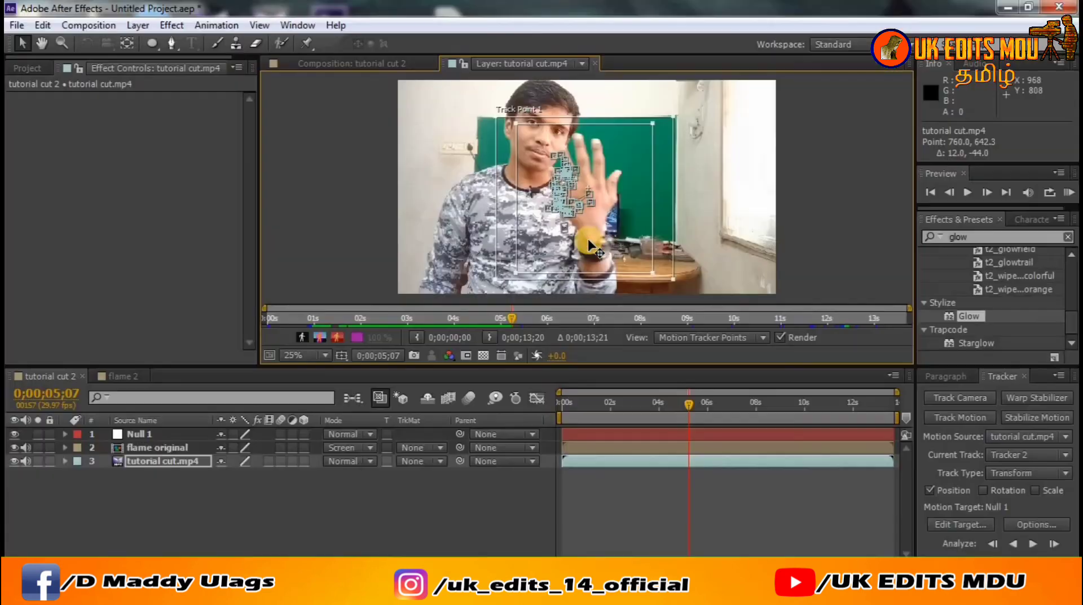
key(Page_Down)
key(Page_Down)
key(Page_Down)
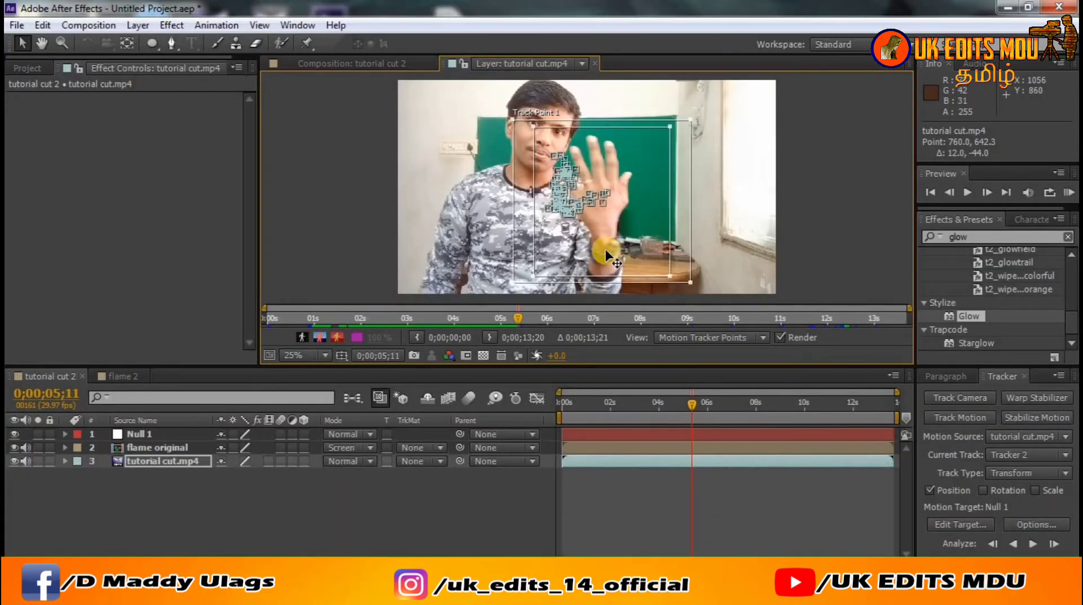
key(Page_Down)
key(Page_Down)
key(Page_Down)
key(Page_Down)
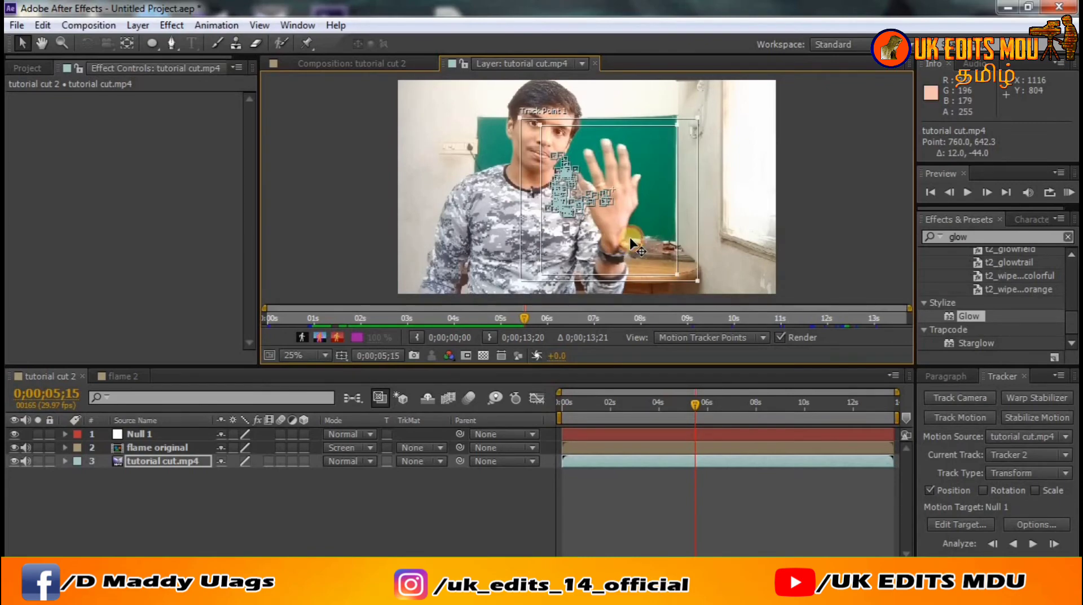
drag(616, 247, 636, 255)
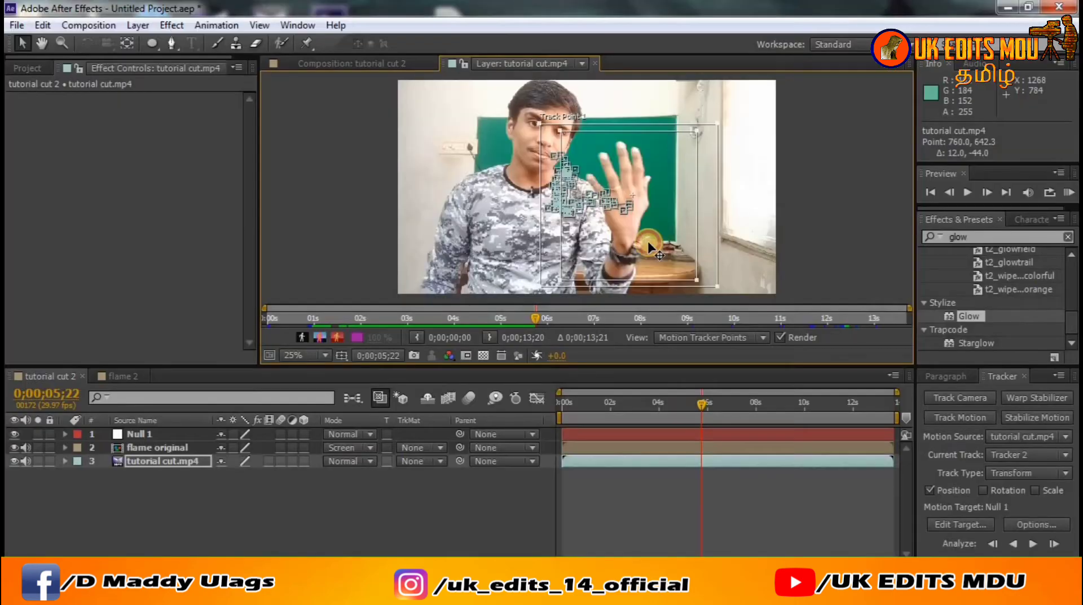
key(Page_Down)
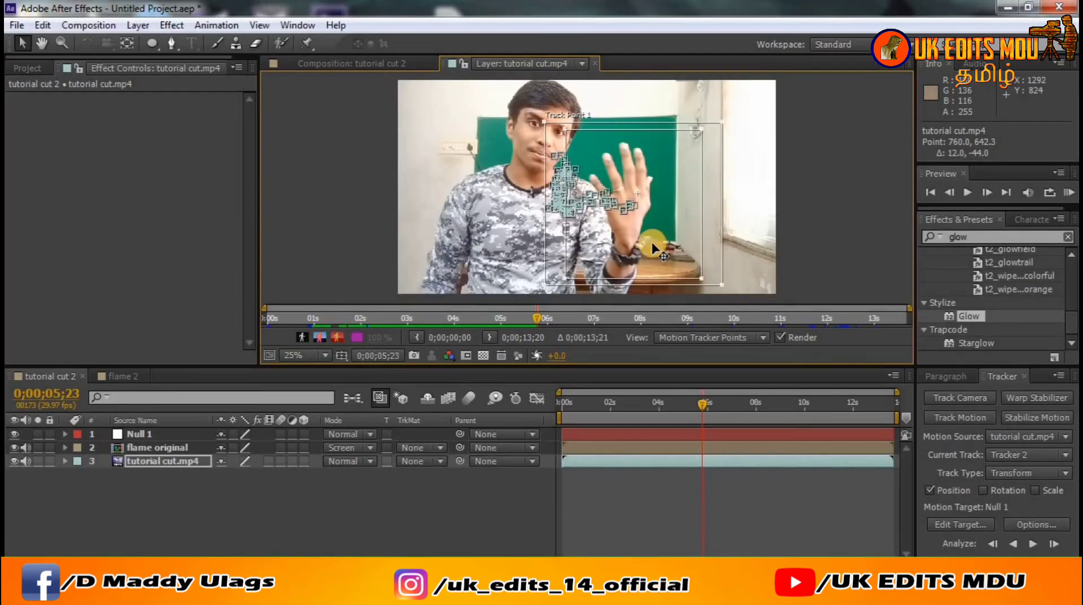
key(Page_Down)
key(Page_Down)
key(Page_Down)
drag(648, 241, 641, 241)
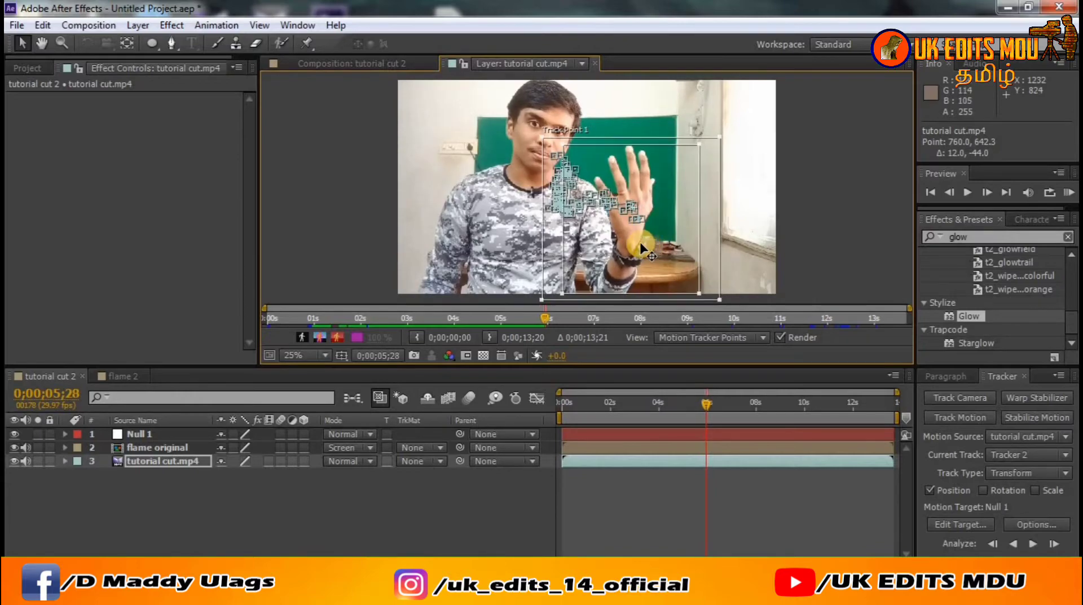
key(Page_Down)
key(Page_Down)
key(Page_Down)
Step: Keep realigning Track Point 1 on the hand each frame through about 0;00;08;19
key(Page_Down)
key(Page_Down)
key(Page_Down)
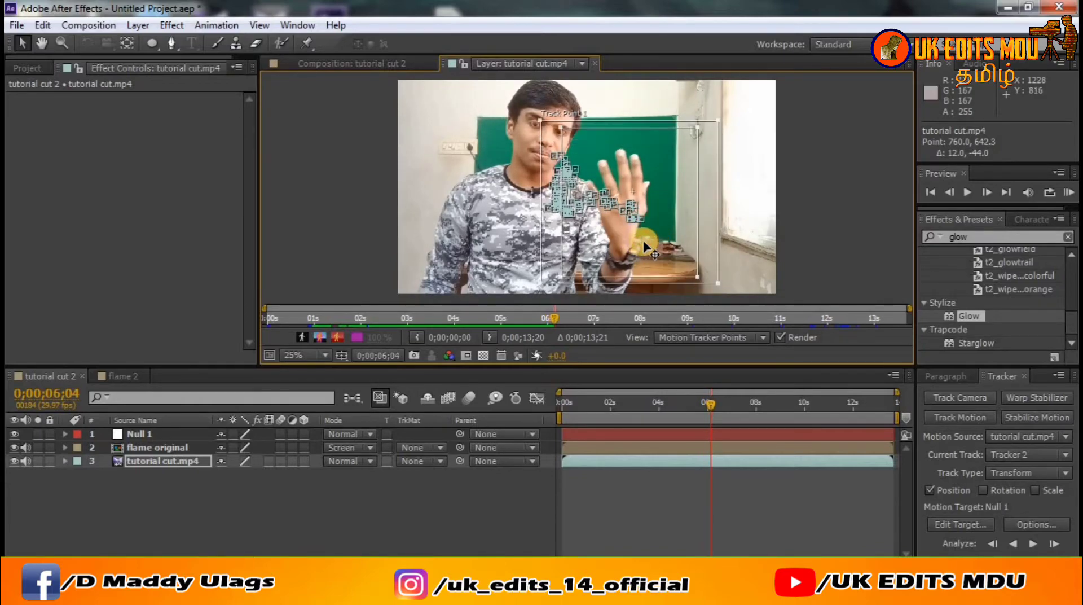
mouse_move(642, 241)
mouse_down()
mouse_move(630, 239)
mouse_move(616, 264)
mouse_up()
key(Page_Down)
key(Page_Down)
key(Page_Down)
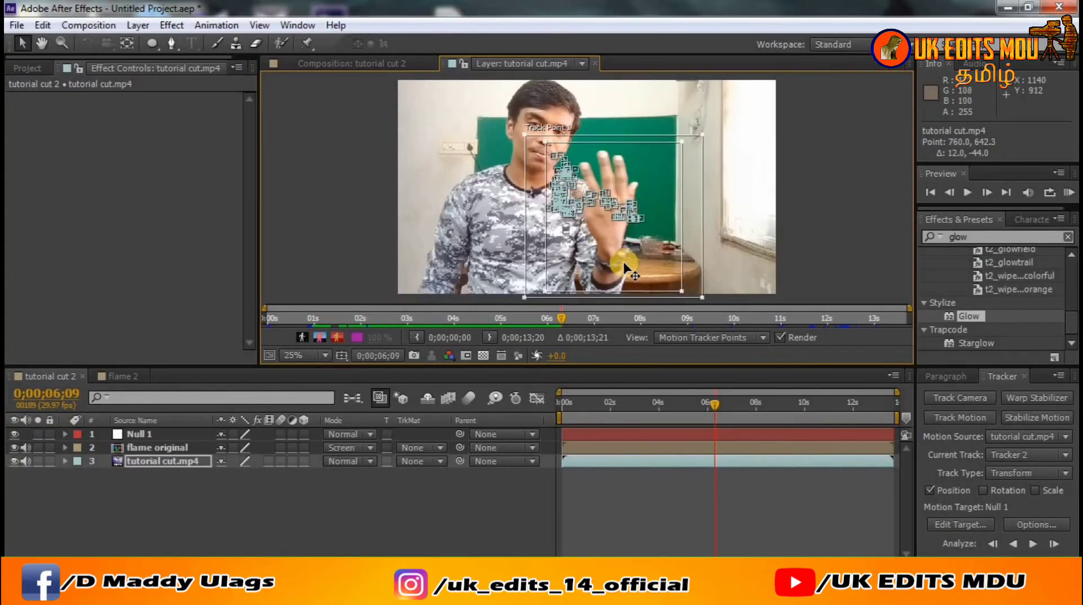
key(Page_Down)
key(Page_Down)
key(Page_Down)
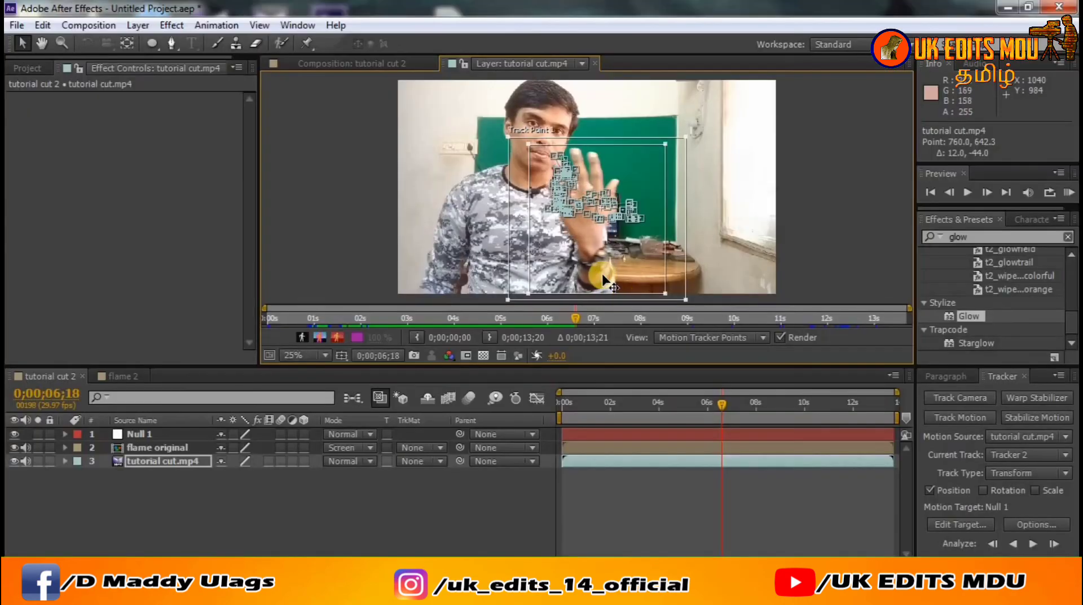
key(Page_Down)
key(Page_Down)
key(Page_Down)
drag(616, 264, 593, 257)
key(Page_Down)
key(Page_Down)
key(Page_Down)
key(Page_Down)
key(Page_Down)
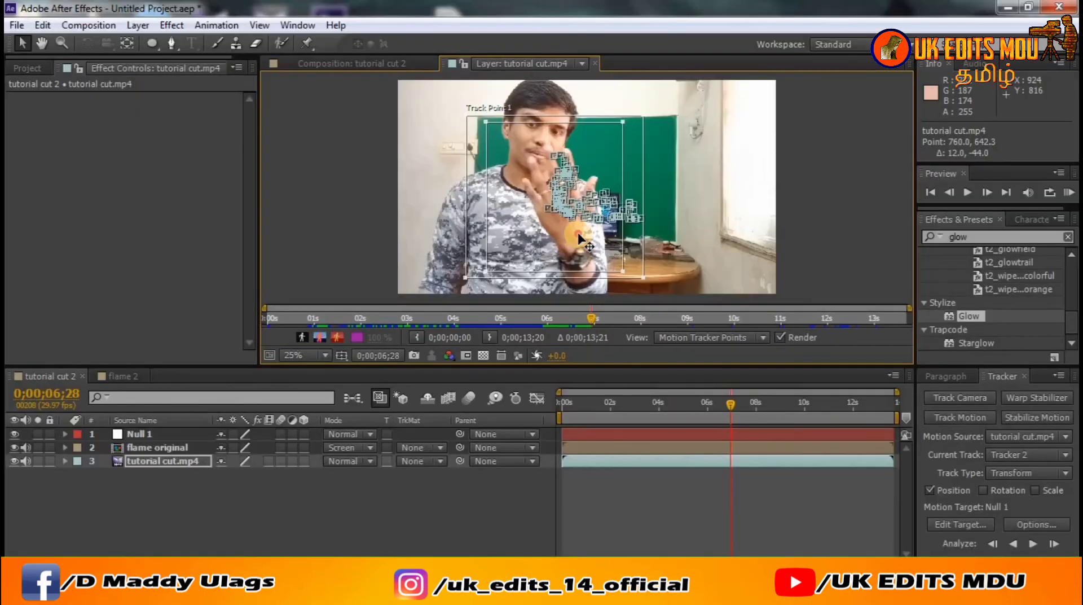
key(Page_Down)
key(Page_Down)
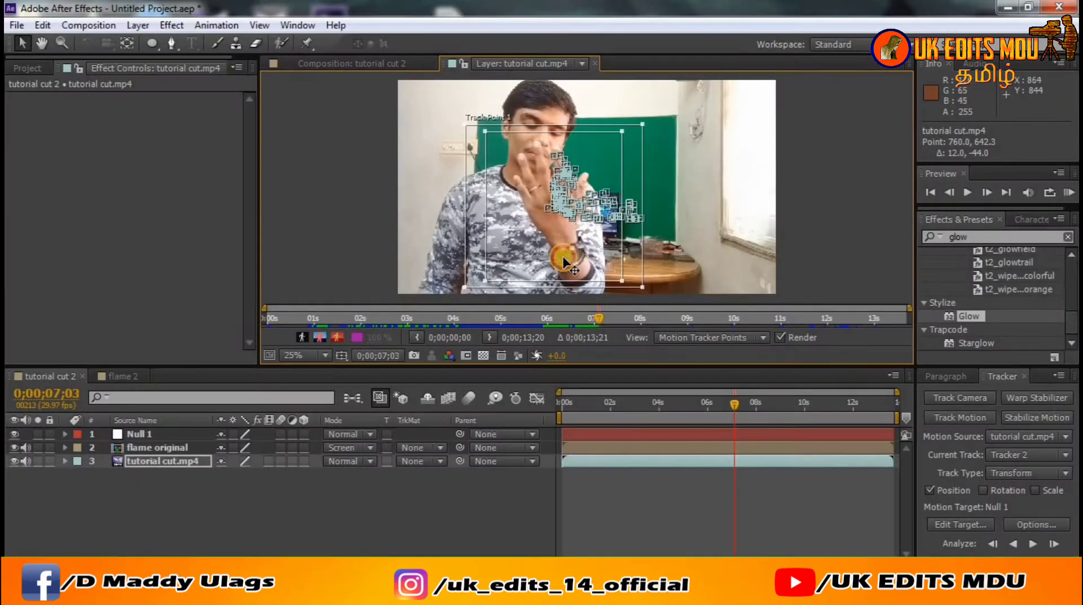
key(Page_Down)
key(Page_Down)
key(Page_Down)
key(Page_Down)
drag(581, 249, 575, 246)
key(Page_Down)
key(Page_Down)
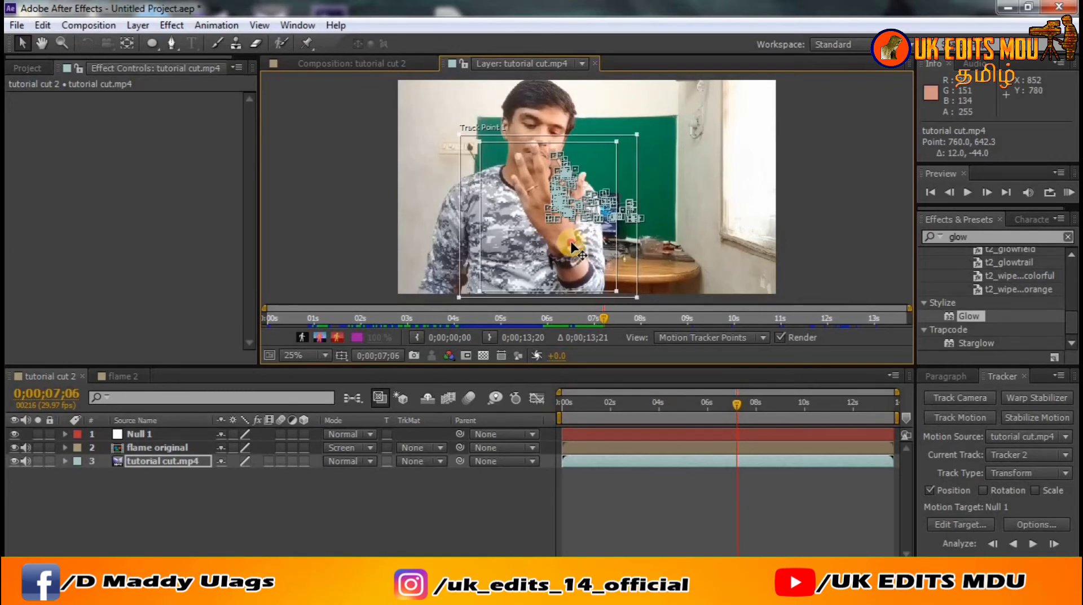
key(Page_Down)
key(Page_Down)
key(Page_Down)
key(Page_Down)
key(Page_Down)
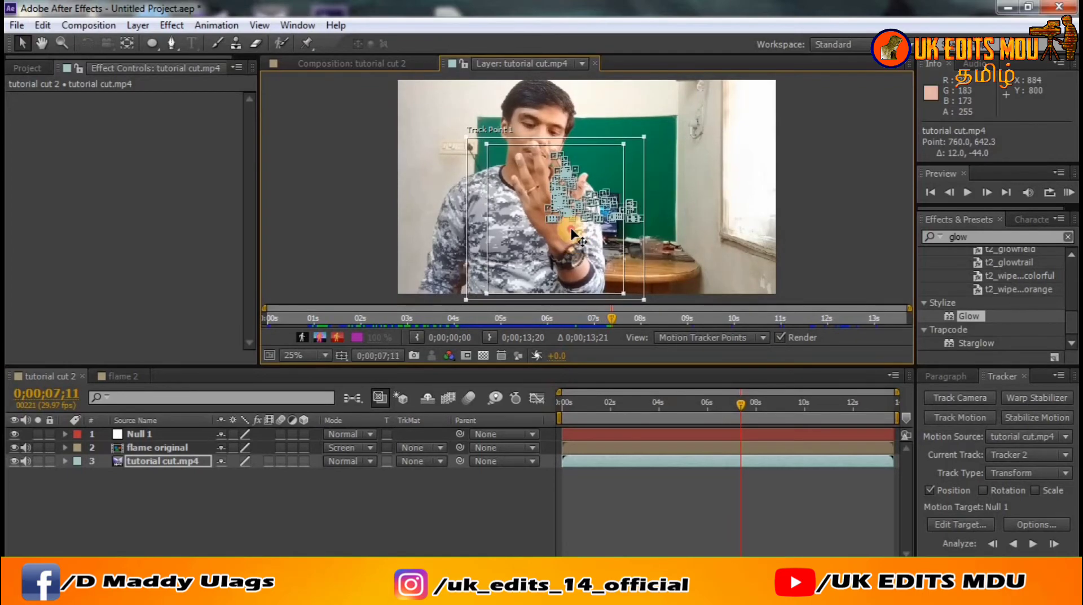
mouse_move(569, 231)
mouse_down()
mouse_move(573, 255)
mouse_move(598, 266)
mouse_move(587, 256)
mouse_up()
key(Page_Down)
key(Page_Down)
key(Page_Down)
key(Page_Down)
key(Page_Down)
key(Page_Down)
key(Page_Down)
key(Page_Down)
key(Page_Down)
key(Page_Down)
key(Page_Down)
key(Page_Down)
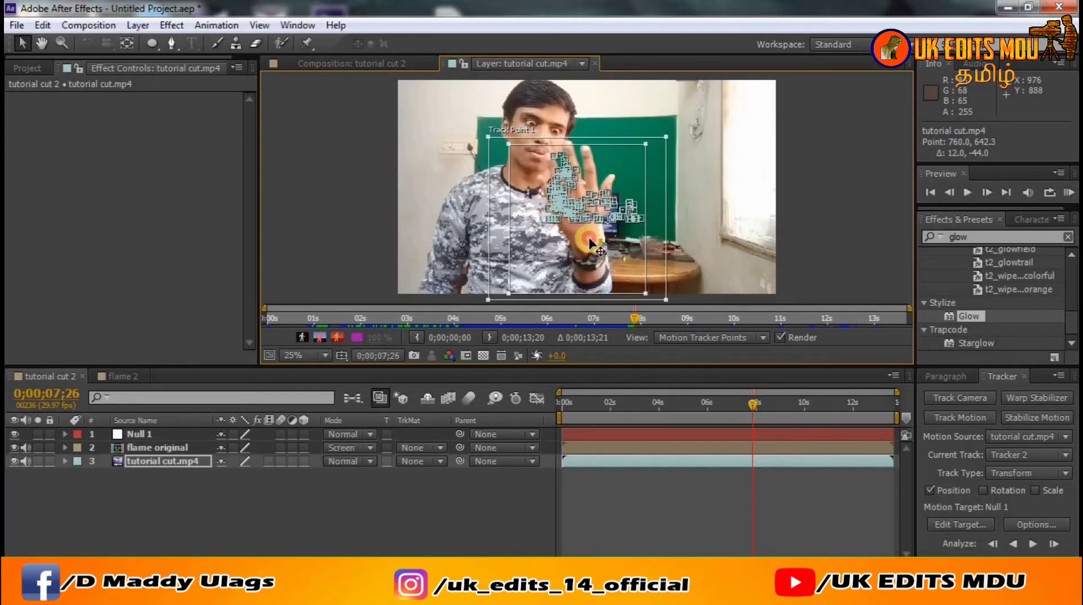
key(Page_Down)
key(Page_Down)
key(Page_Down)
key(Page_Down)
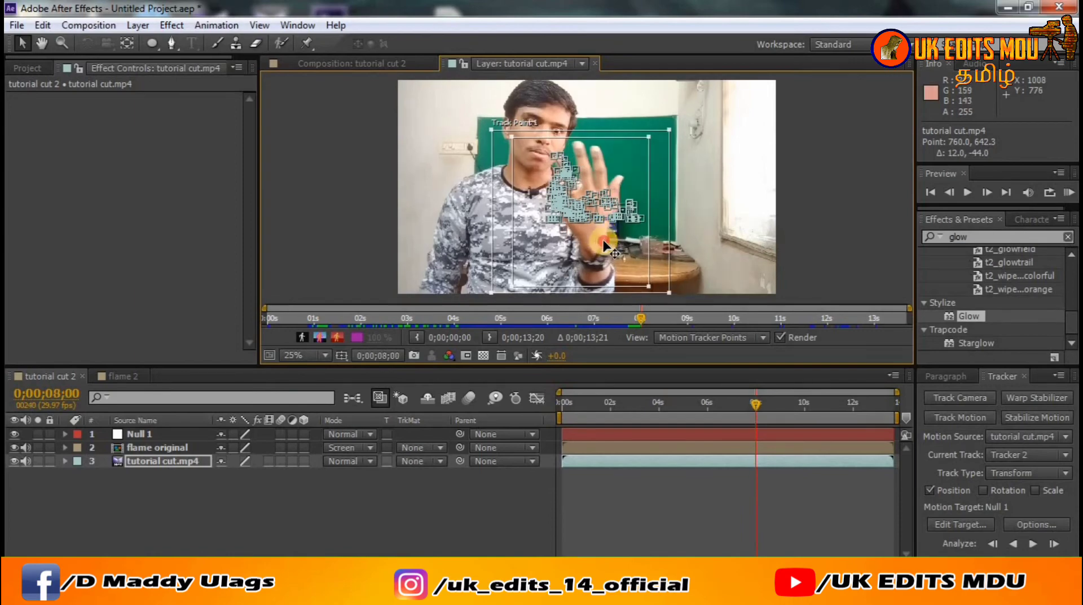
key(Page_Down)
mouse_move(598, 233)
mouse_down()
mouse_move(626, 257)
mouse_move(604, 240)
mouse_move(624, 249)
mouse_move(613, 231)
mouse_up()
key(Page_Down)
key(Page_Down)
key(Page_Down)
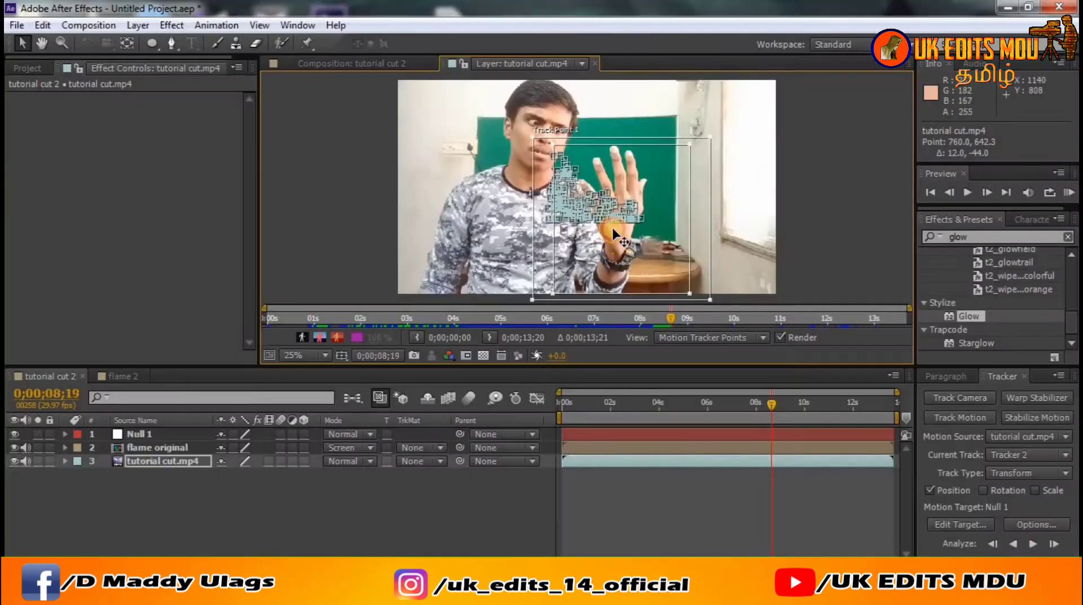
Step: Realign Track Point 1 onto the wrist and raised hand, enlarging its search region, up to 0;00;11;00
key(Page_Down)
key(Page_Down)
key(Page_Down)
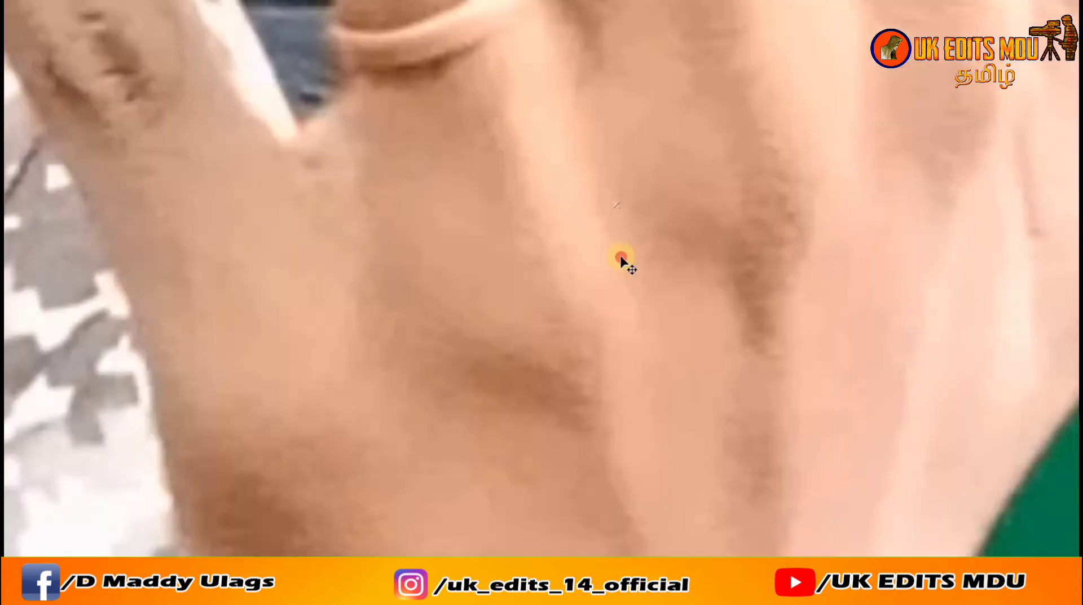
mouse_move(624, 249)
mouse_down()
mouse_move(627, 265)
mouse_move(638, 248)
mouse_move(624, 270)
mouse_move(598, 246)
mouse_move(563, 248)
mouse_move(583, 274)
mouse_move(588, 255)
mouse_move(579, 273)
mouse_up()
key(Page_Down)
key(Page_Down)
key(Page_Down)
key(Page_Down)
key(Page_Down)
key(Page_Down)
key(Page_Down)
key(Page_Down)
key(Page_Down)
key(Page_Down)
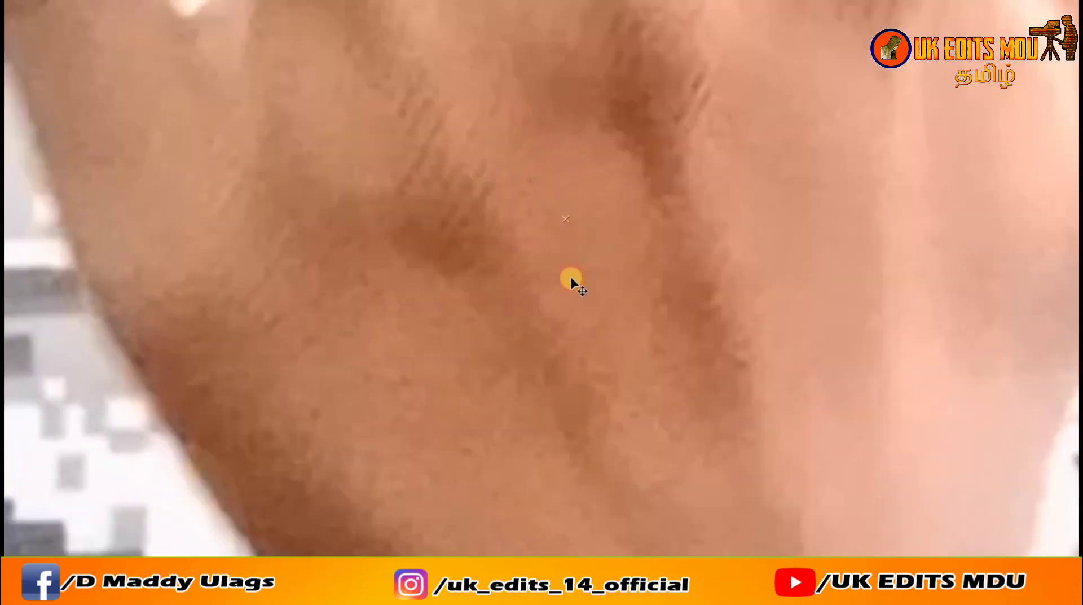
key(Page_Down)
key(Page_Down)
key(Page_Down)
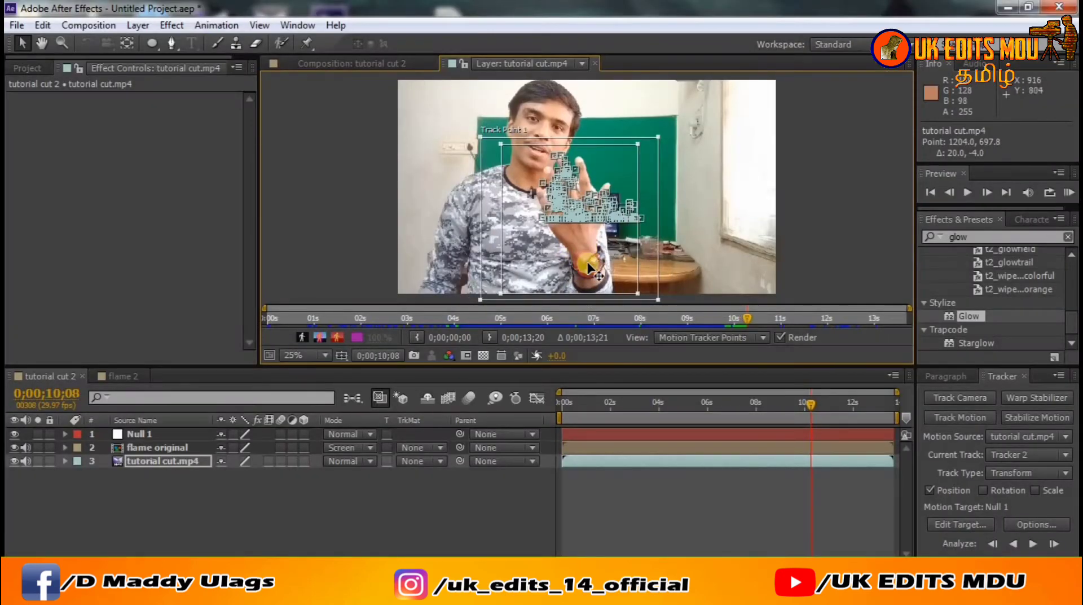
mouse_move(580, 273)
mouse_down()
mouse_move(561, 307)
mouse_move(595, 280)
mouse_up()
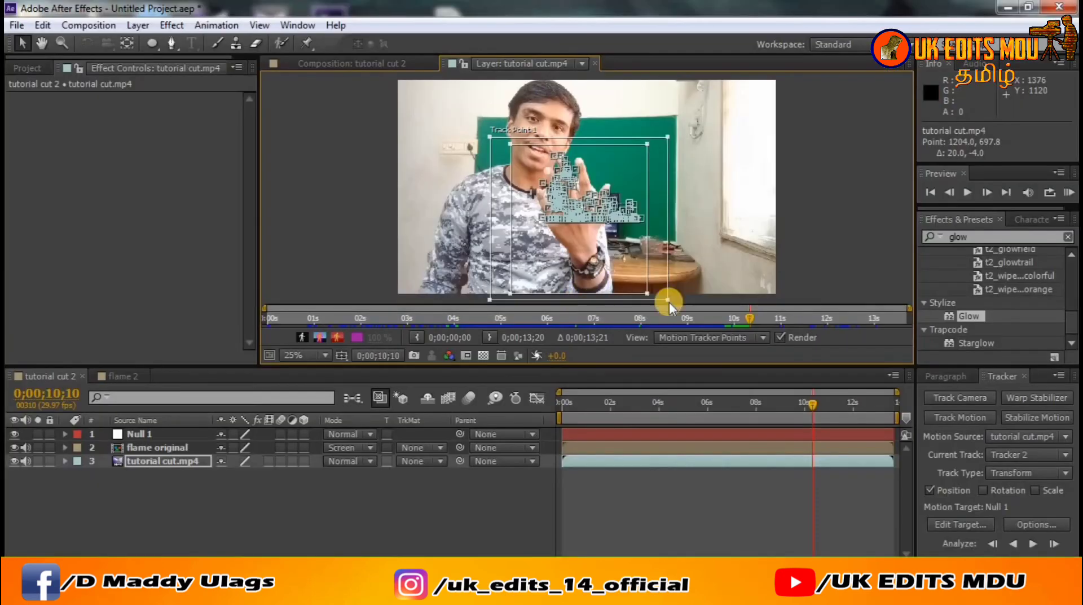
drag(669, 302, 655, 302)
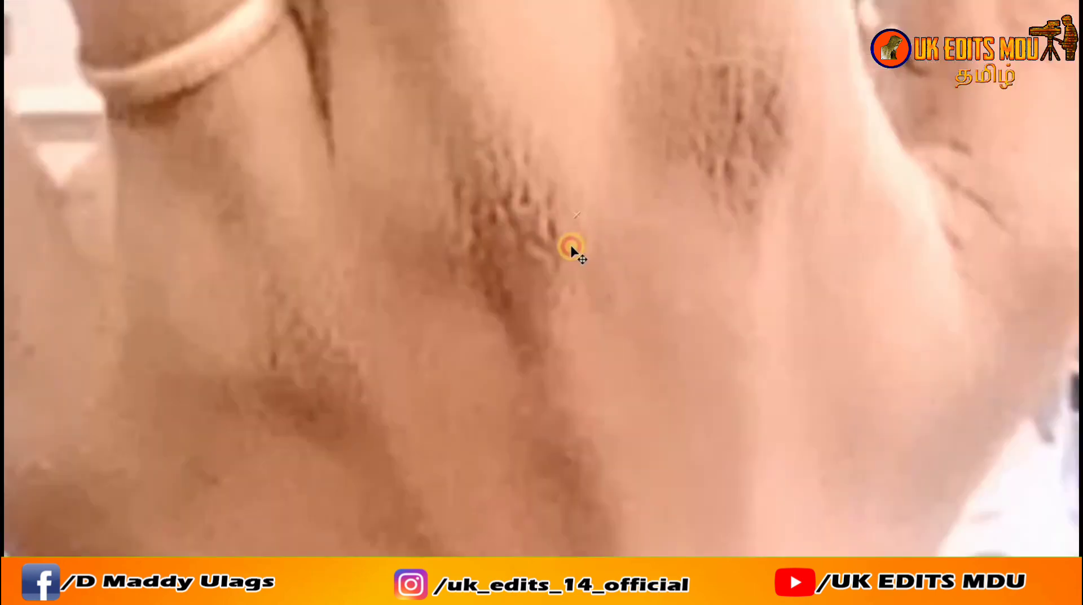
mouse_move(580, 242)
mouse_down()
mouse_move(595, 263)
mouse_move(590, 239)
mouse_up()
key(Page_Down)
key(Page_Down)
key(Page_Down)
key(Page_Down)
key(Page_Down)
key(Page_Down)
key(Page_Down)
key(Page_Down)
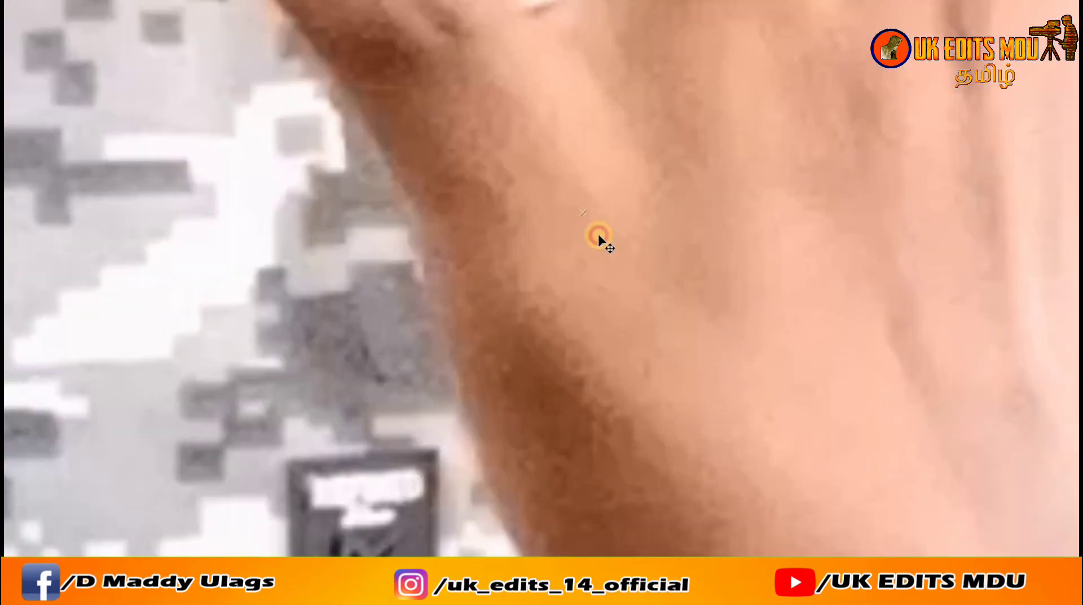
key(Page_Down)
key(Page_Down)
key(Page_Down)
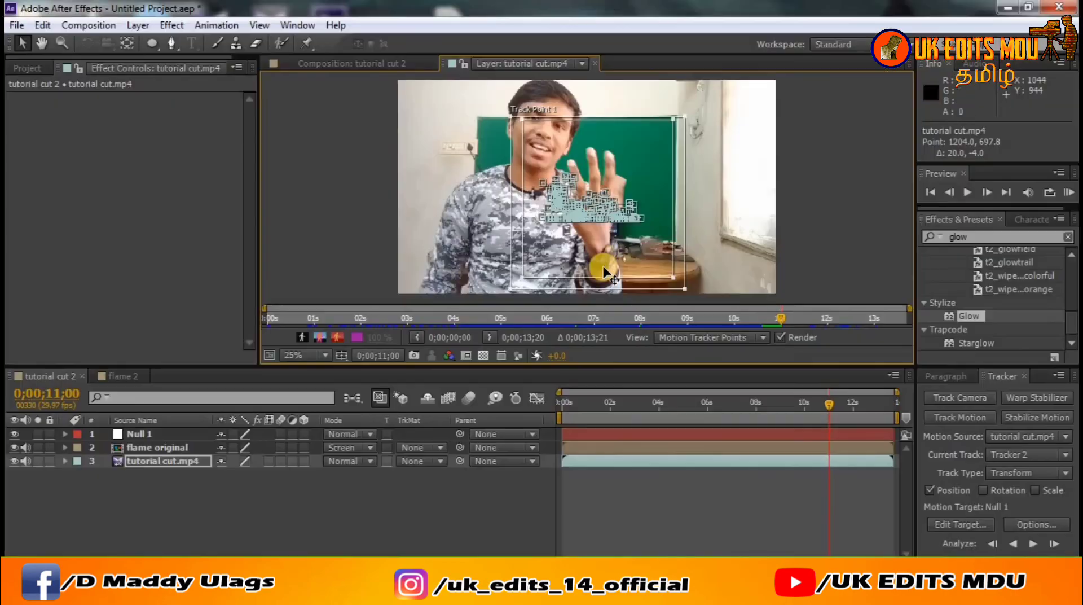
drag(604, 273, 594, 244)
key(Page_Down)
key(Page_Down)
key(Page_Down)
key(Page_Down)
key(Page_Down)
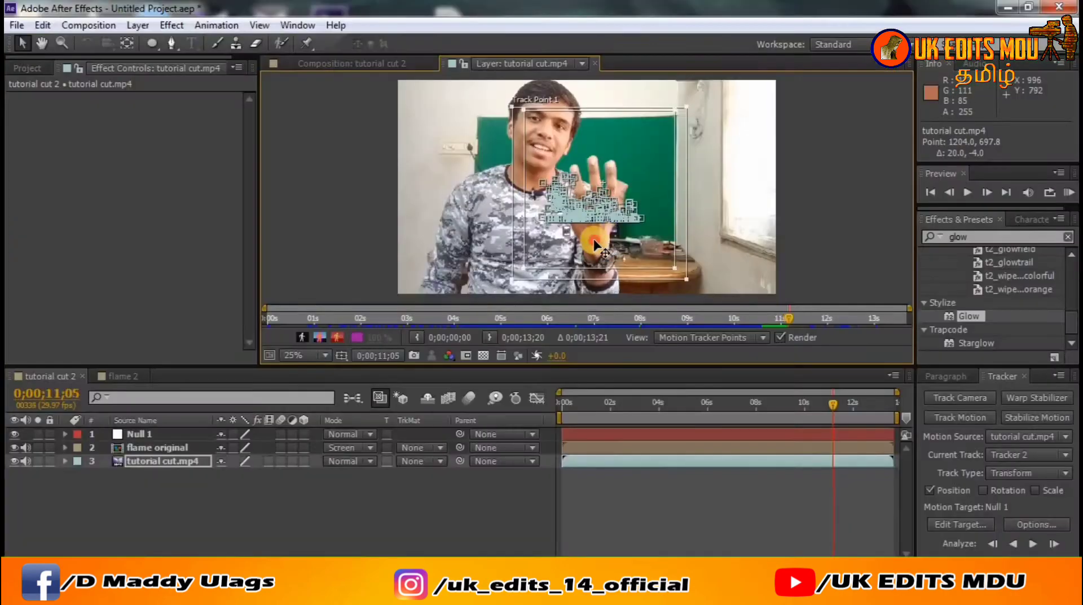
key(Page_Down)
key(Page_Down)
key(Page_Down)
key(Page_Down)
key(Page_Down)
mouse_move(594, 244)
mouse_down()
mouse_move(584, 255)
mouse_move(594, 244)
mouse_up()
key(Page_Down)
key(Page_Down)
key(Page_Down)
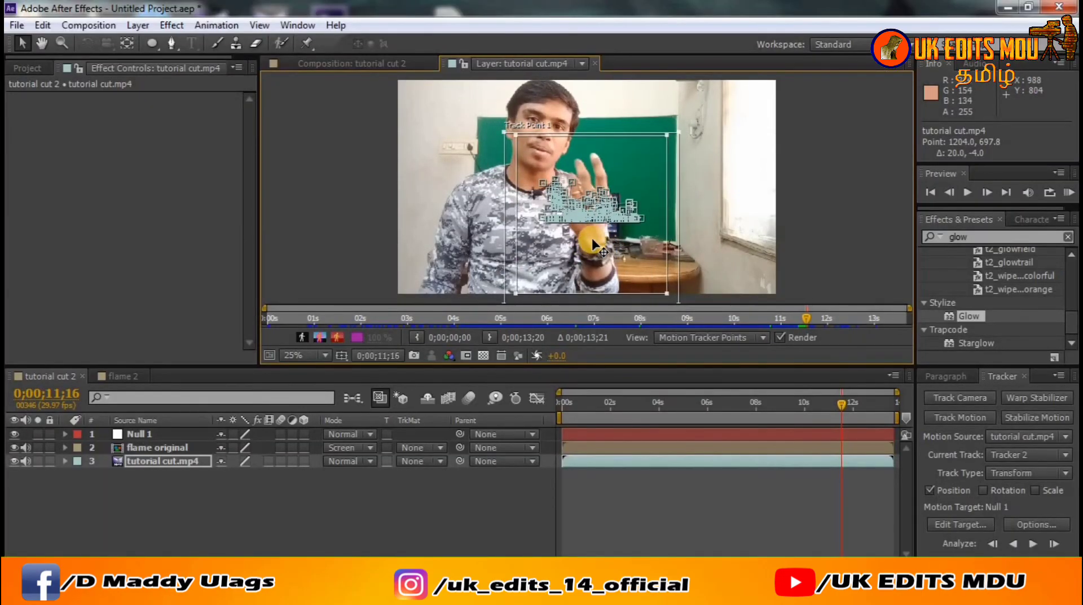
Step: Continue nudging Track Point 1 onto the hand frame by frame through about 0;00;12;09
key(Page_Down)
key(Page_Down)
key(Page_Down)
key(Page_Down)
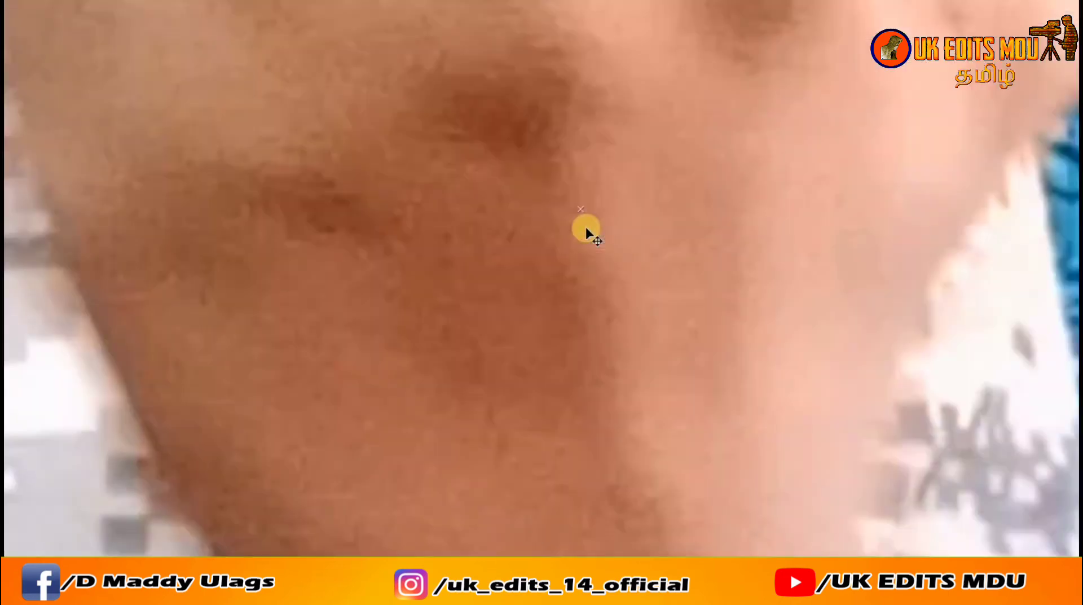
key(Page_Down)
key(Page_Down)
key(Page_Down)
key(Page_Down)
key(Page_Down)
mouse_move(587, 242)
mouse_down()
mouse_move(572, 231)
mouse_move(565, 255)
mouse_up()
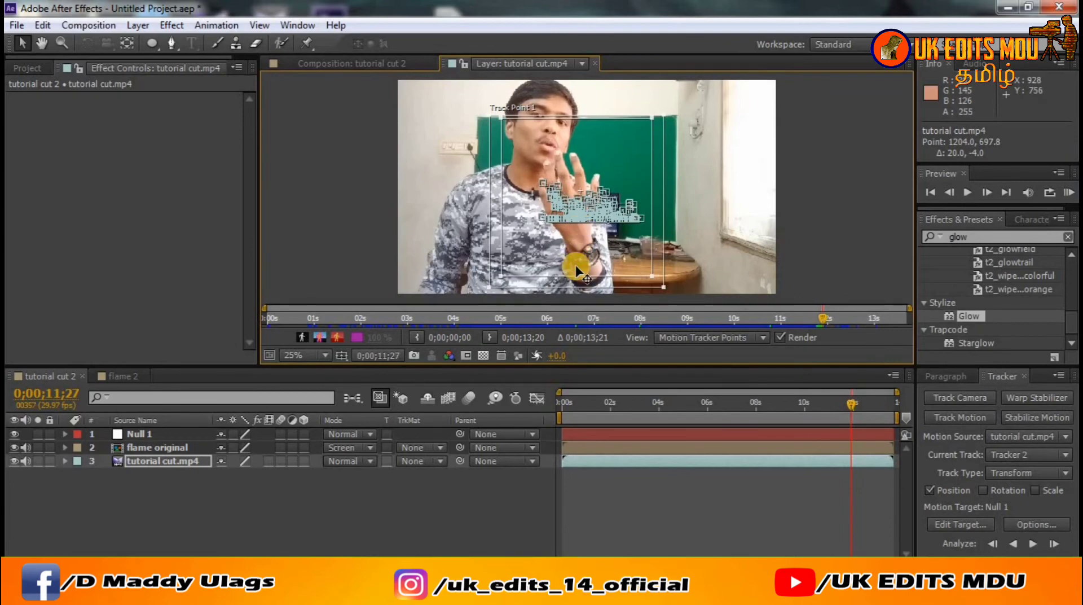
mouse_move(577, 272)
mouse_down()
mouse_move(585, 255)
mouse_move(563, 241)
mouse_up()
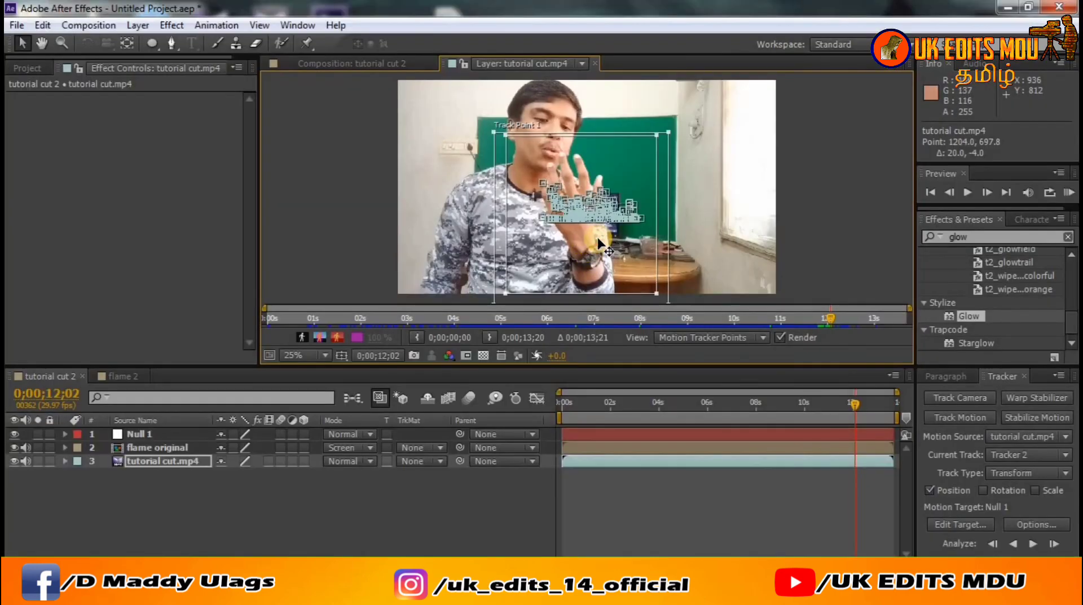
drag(599, 242, 600, 243)
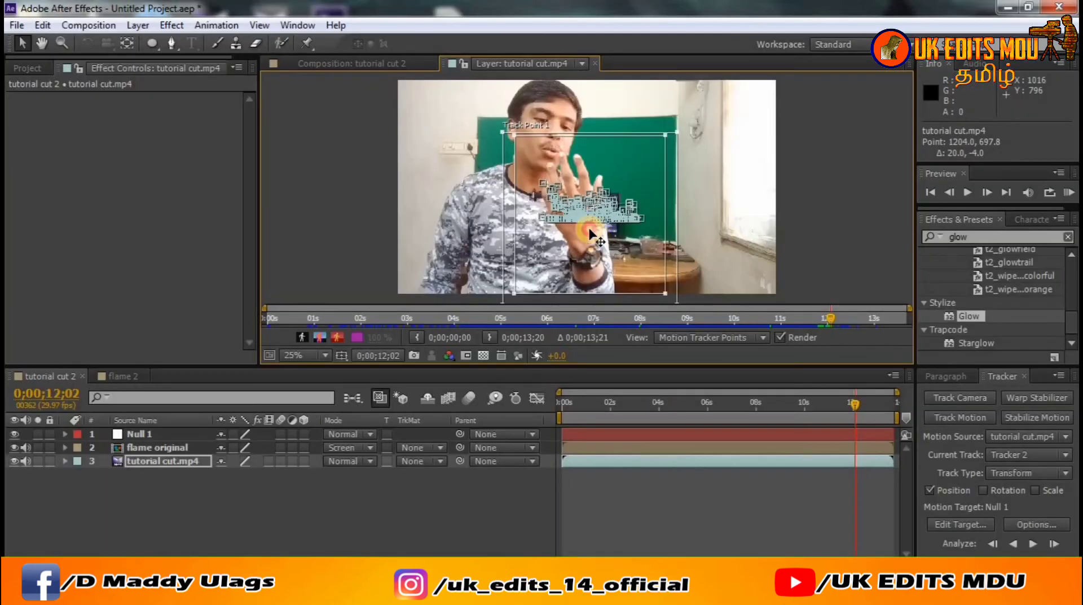
key(Page_Down)
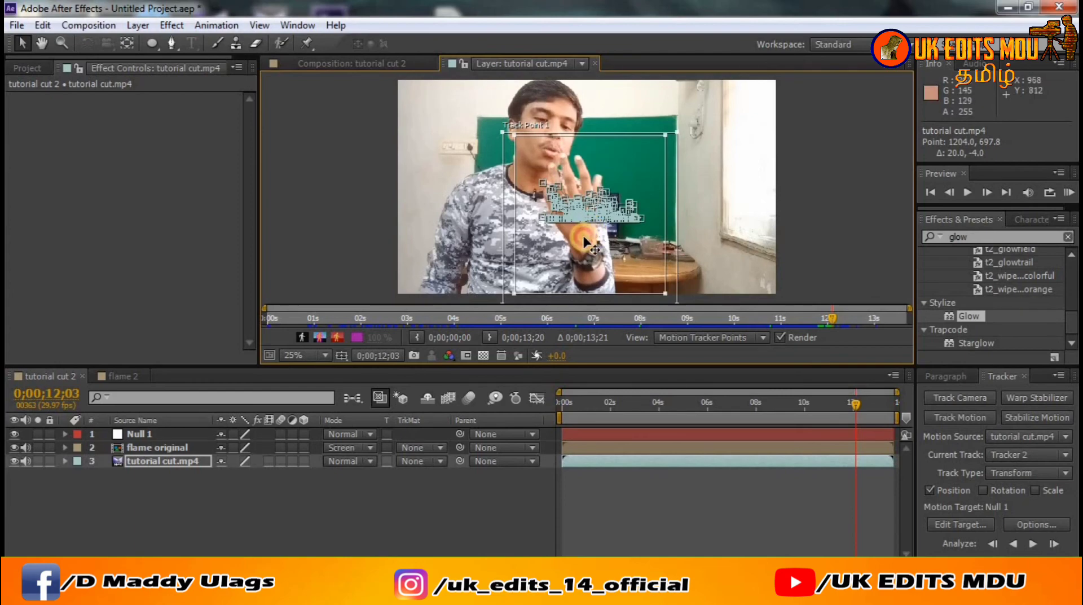
key(Page_Down)
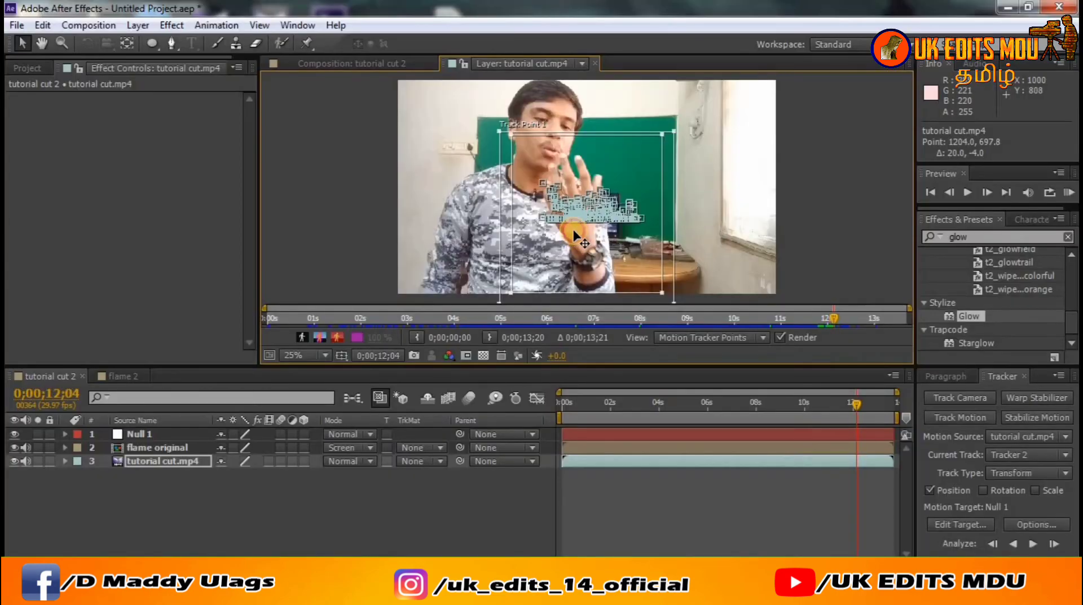
key(Page_Down)
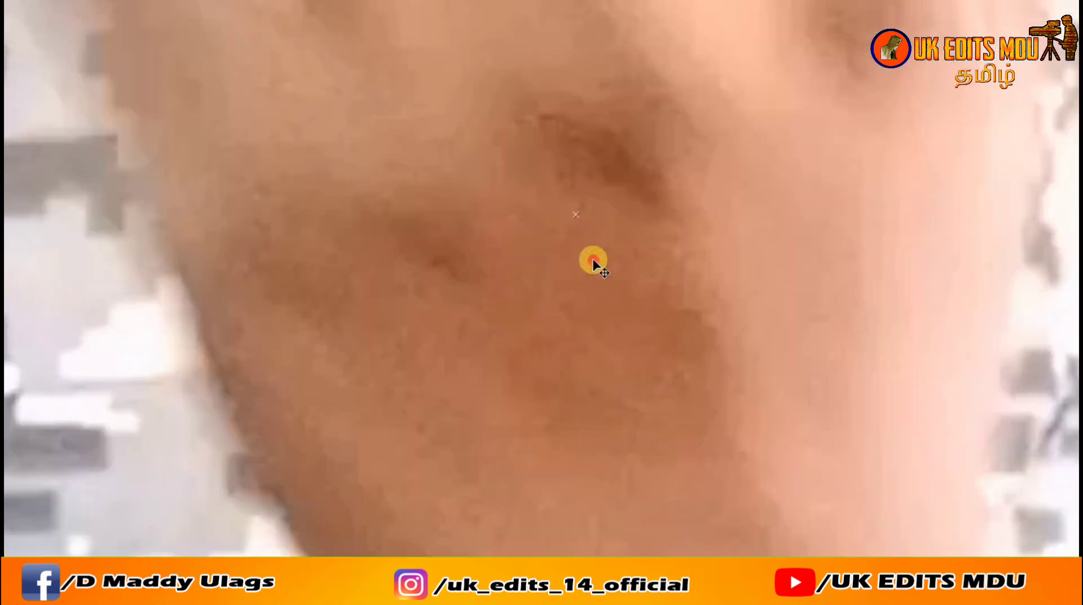
key(Page_Down)
drag(604, 263, 603, 261)
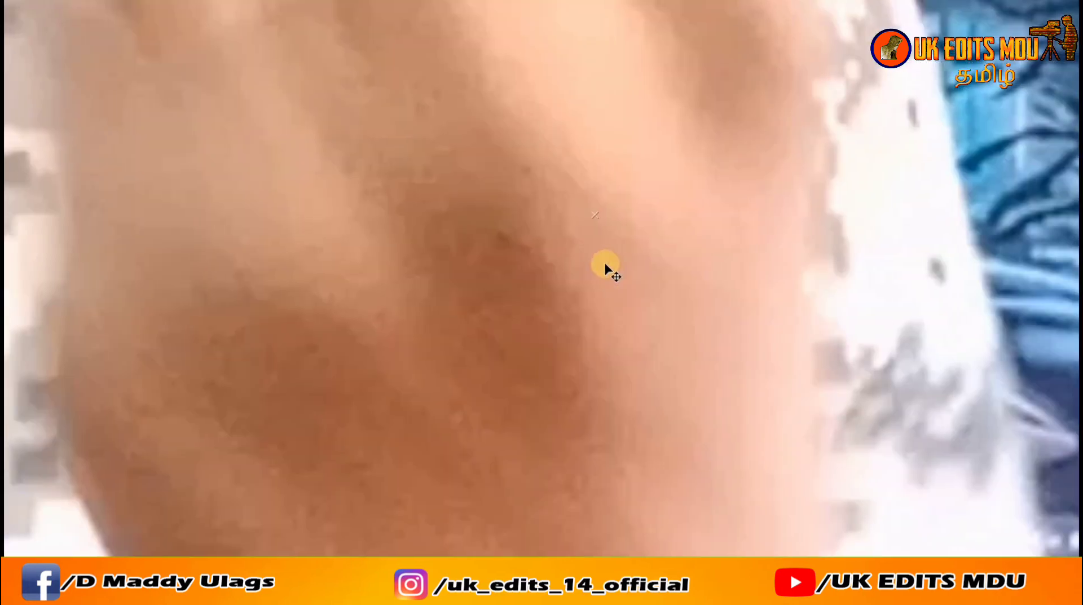
key(Page_Down)
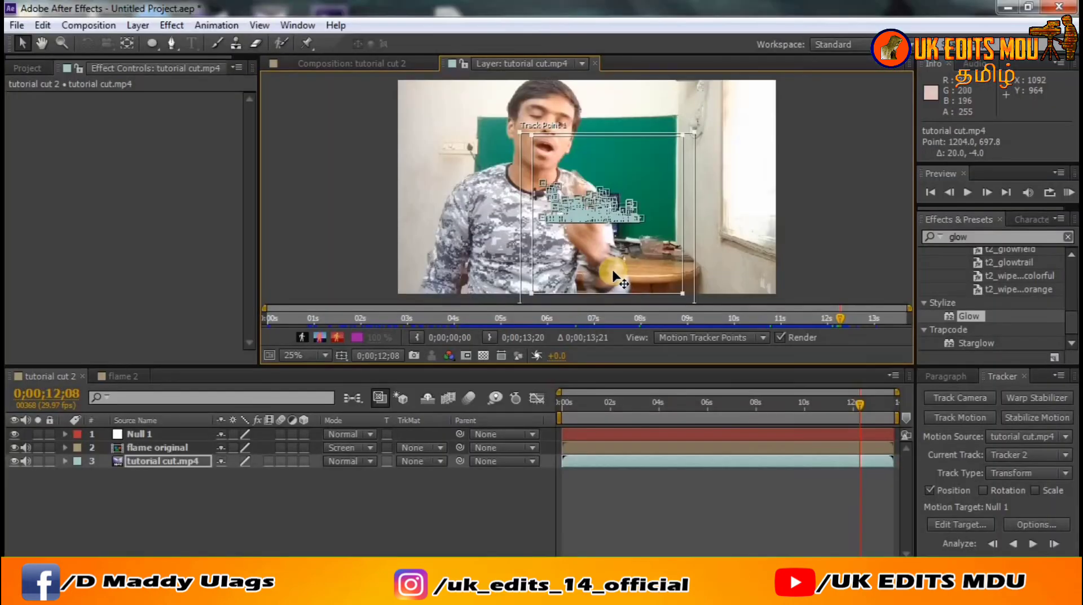
key(Page_Down)
drag(609, 273, 608, 260)
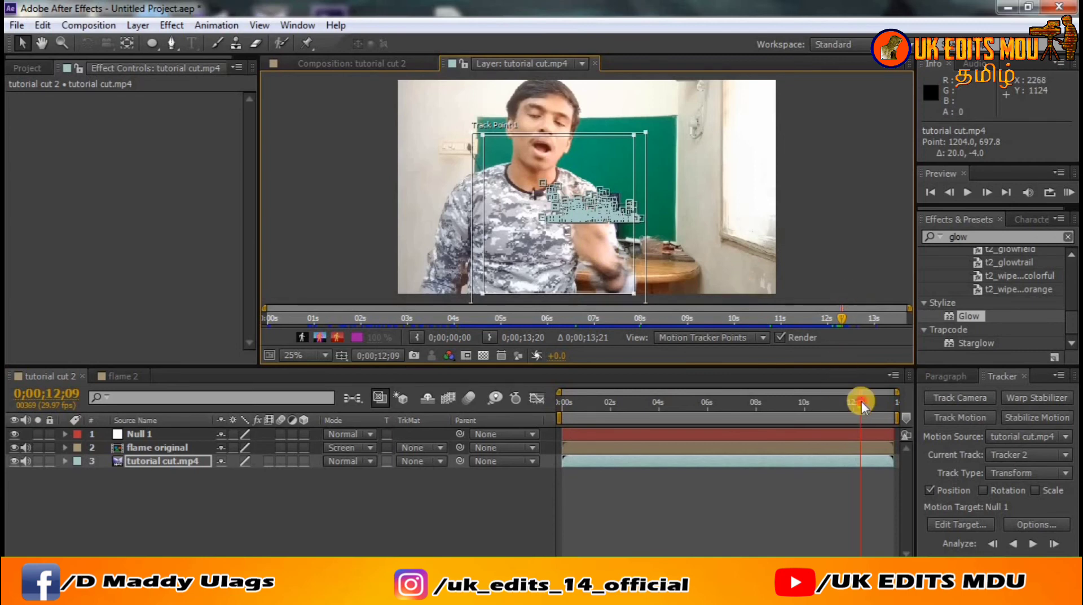
Step: Review the hand track with playback and zoom, then open Edit Target at 0;00;03;00
drag(861, 401, 637, 402)
click(972, 196)
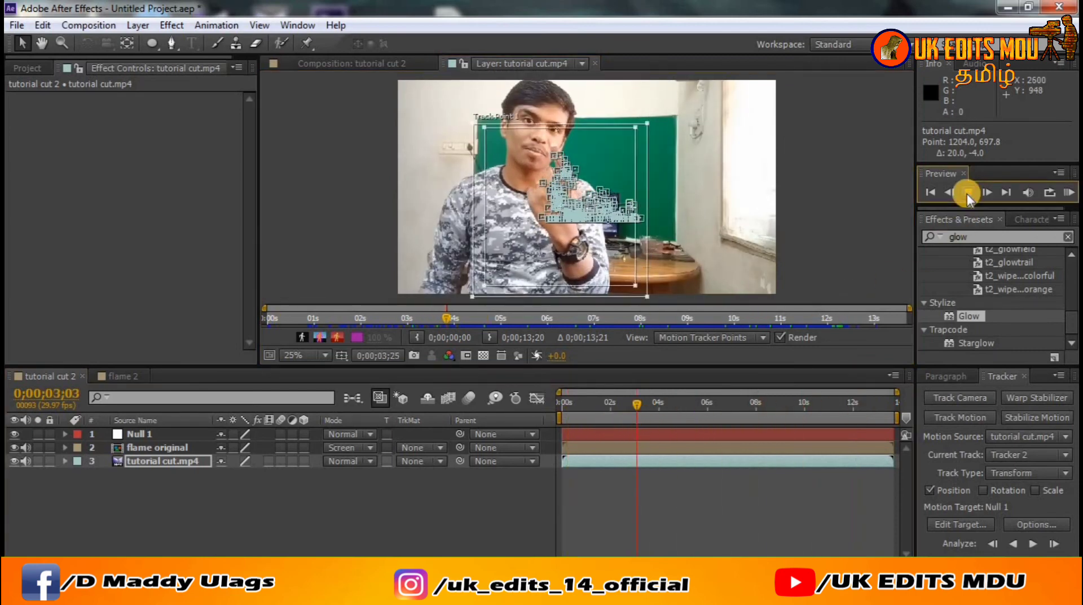
drag(640, 403, 664, 404)
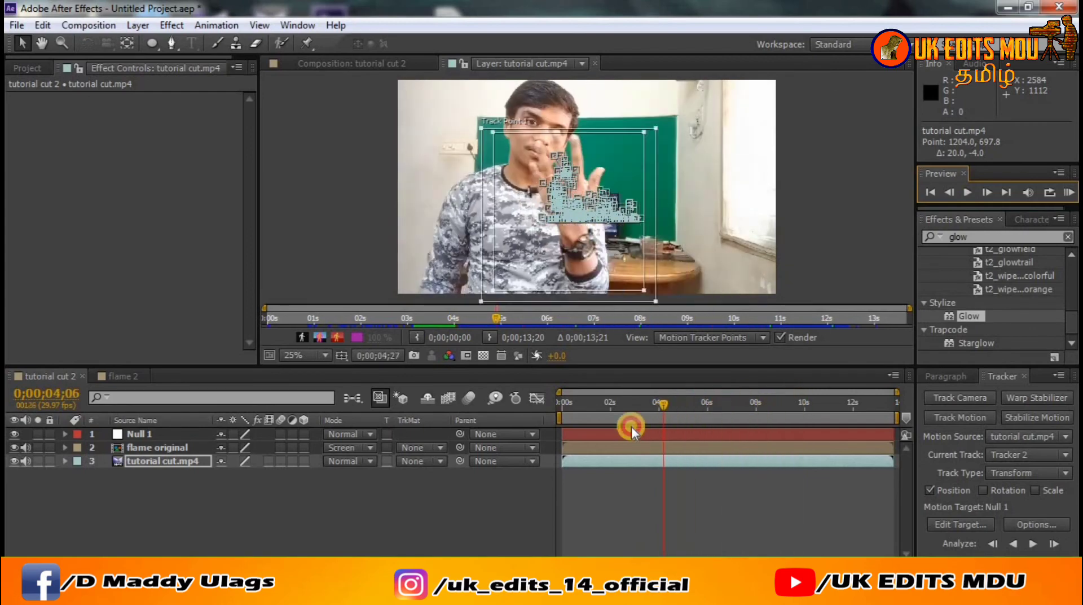
click(725, 402)
key(period)
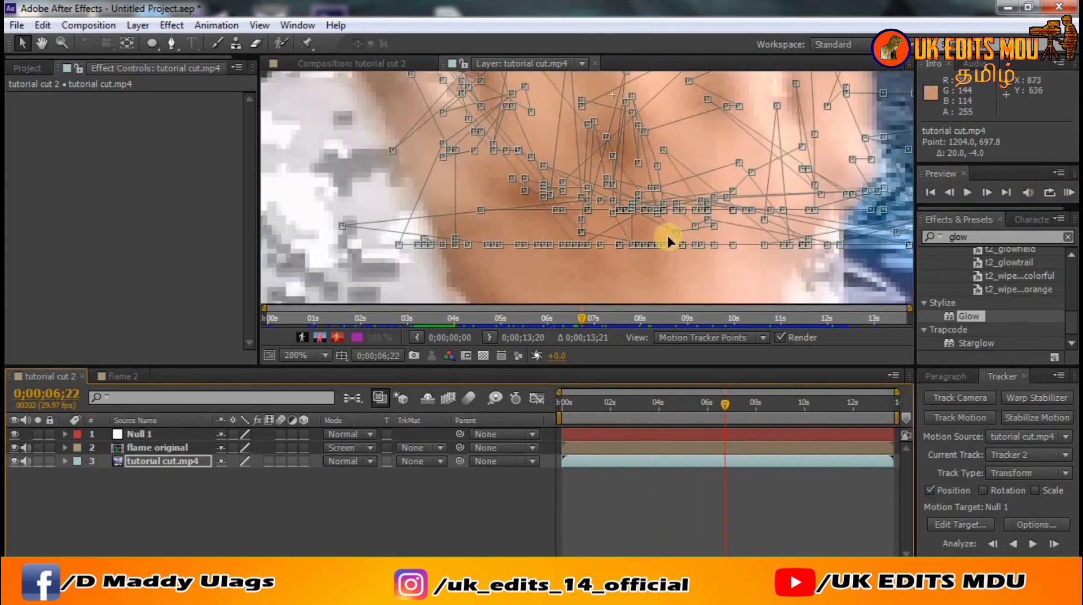
drag(720, 404, 673, 404)
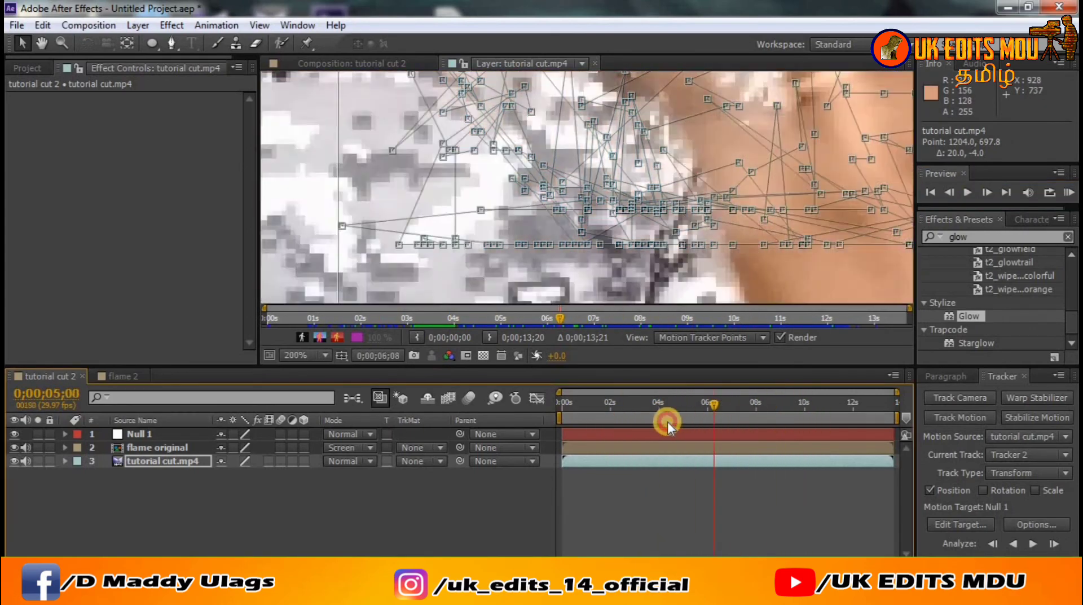
scroll(684, 259, down, 6)
mouse_move(690, 401)
mouse_down()
mouse_move(625, 431)
mouse_move(636, 449)
mouse_up()
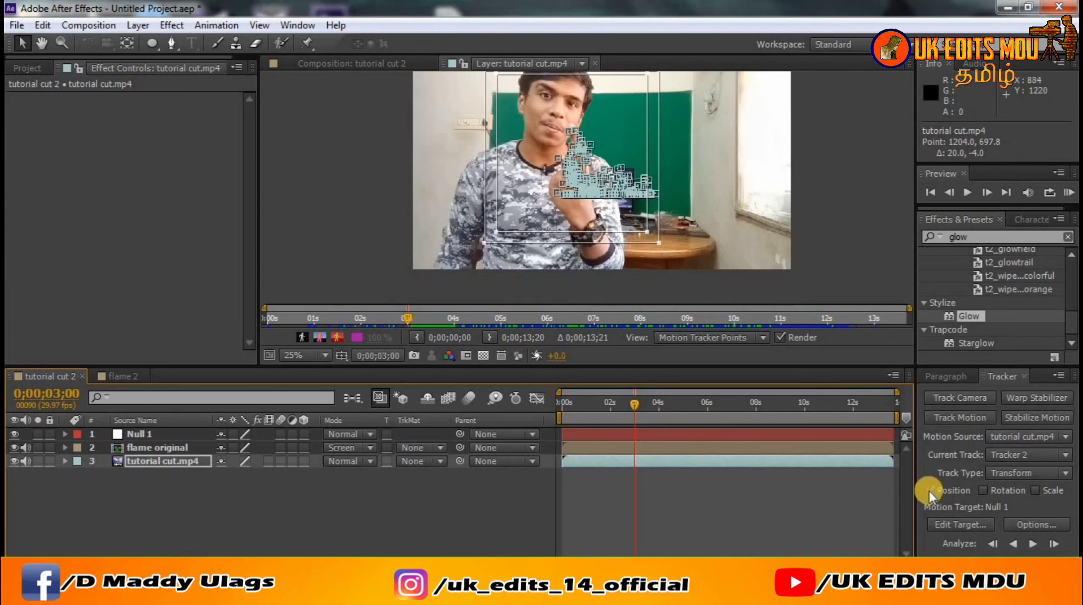
click(964, 525)
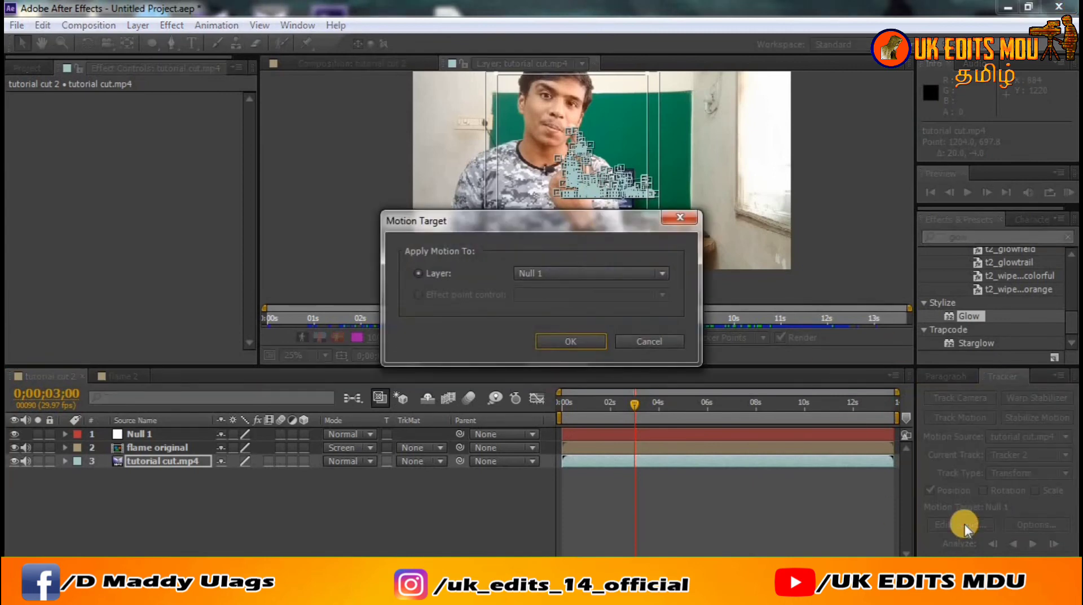
Step: Choose Null 1 as the motion target and apply Tracker 2's hand motion to it
click(585, 274)
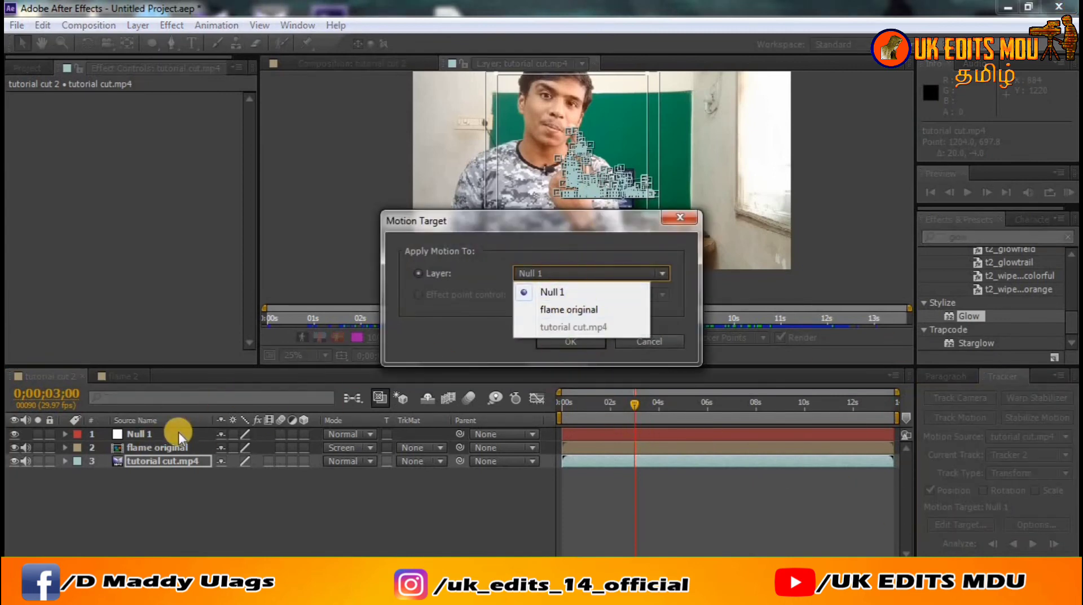
click(566, 292)
click(567, 341)
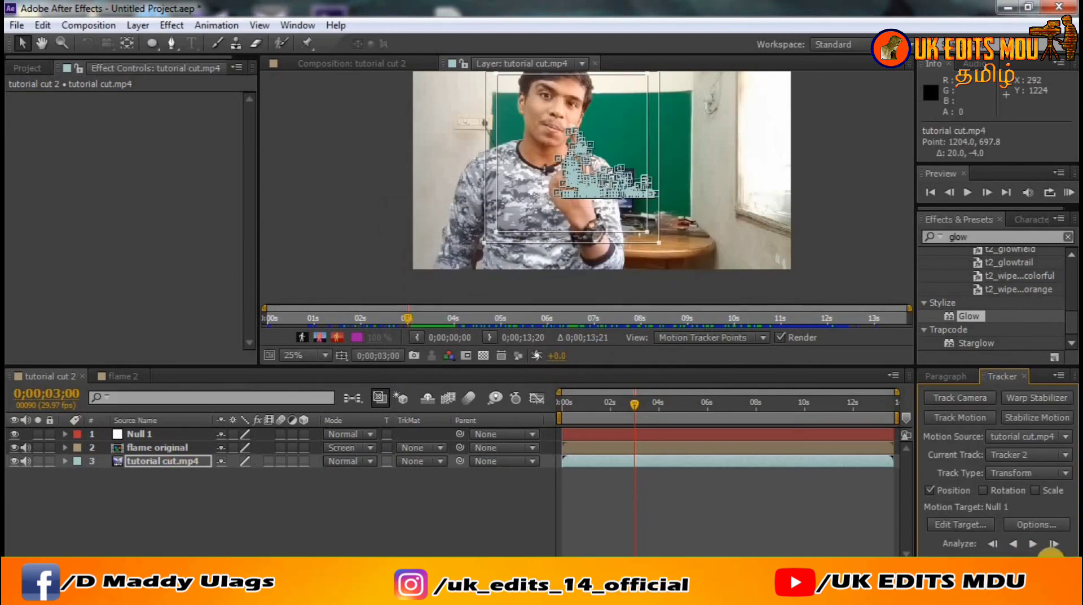
click(1051, 556)
click(542, 315)
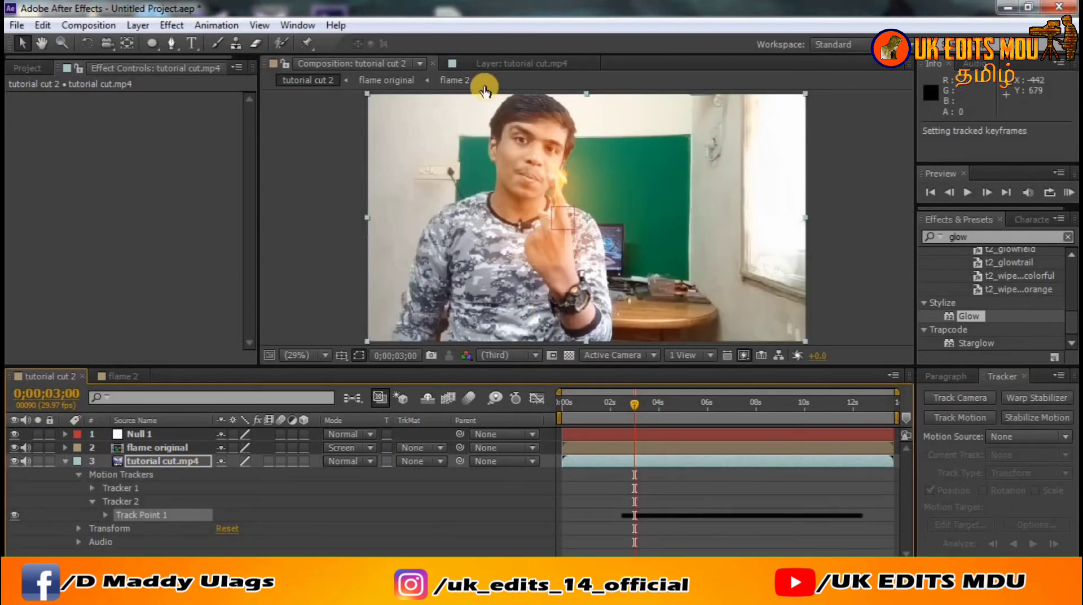
Step: Parent the flame original layer to Null 1
drag(630, 420, 621, 417)
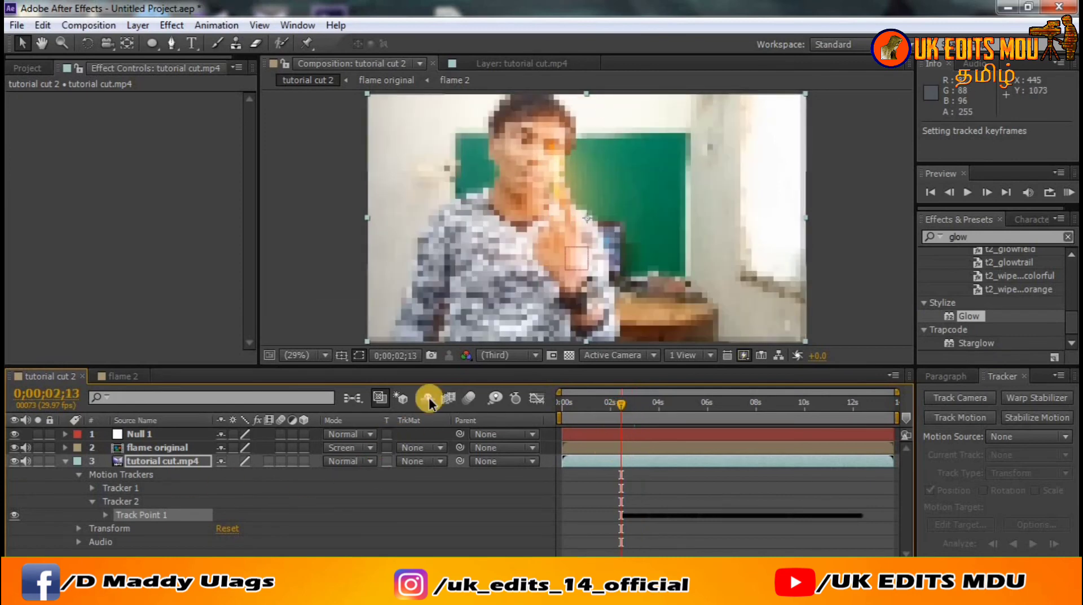
click(148, 434)
click(152, 447)
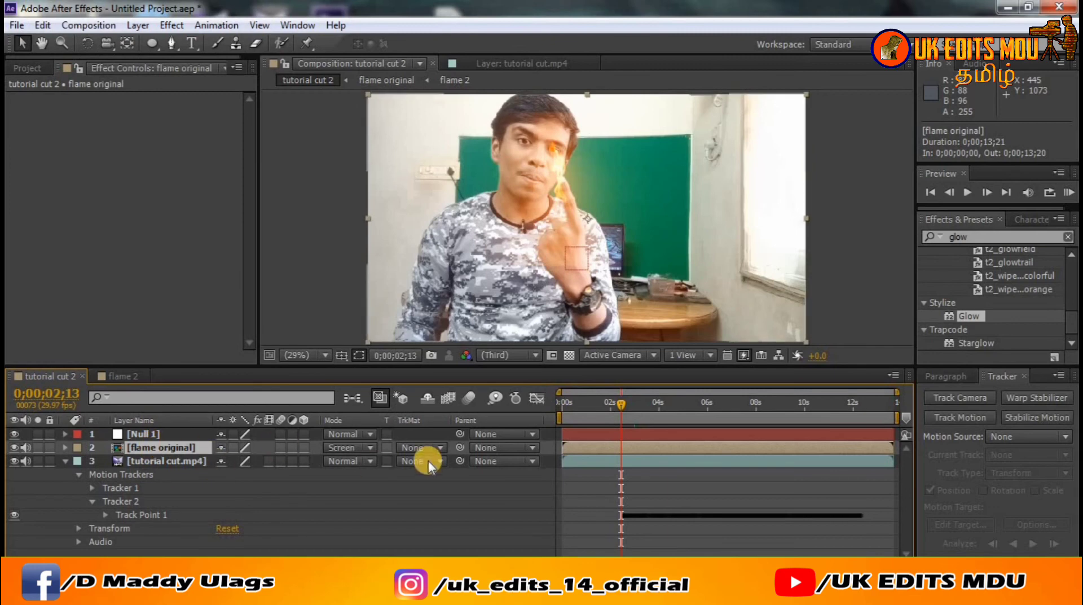
drag(458, 448, 421, 435)
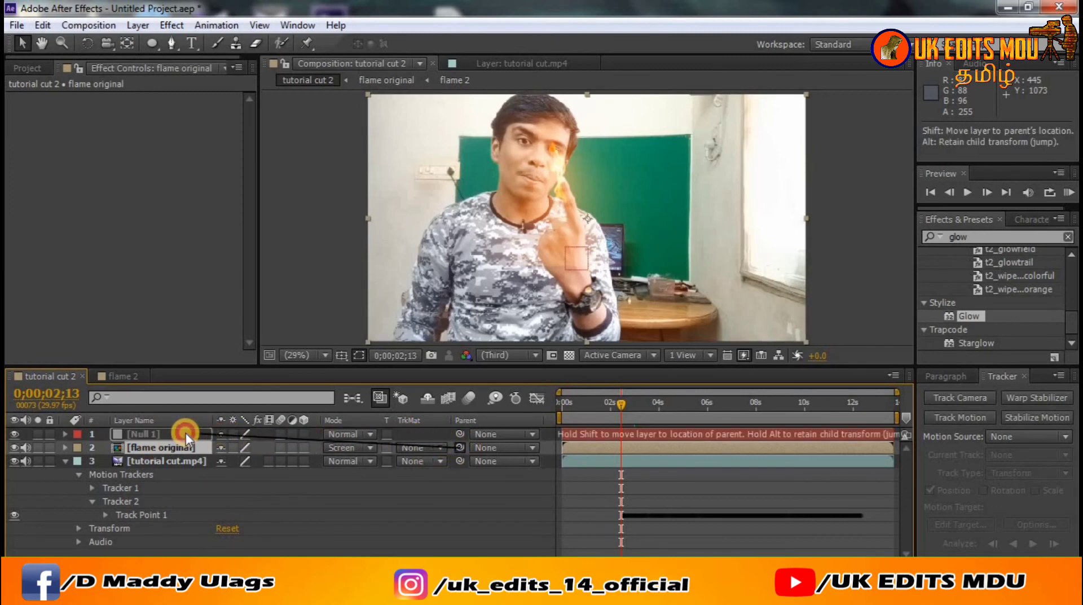
drag(188, 435, 185, 434)
Step: Preview and drag flame original onto the raised finger, at position 92.0, 34.2
drag(621, 406, 582, 418)
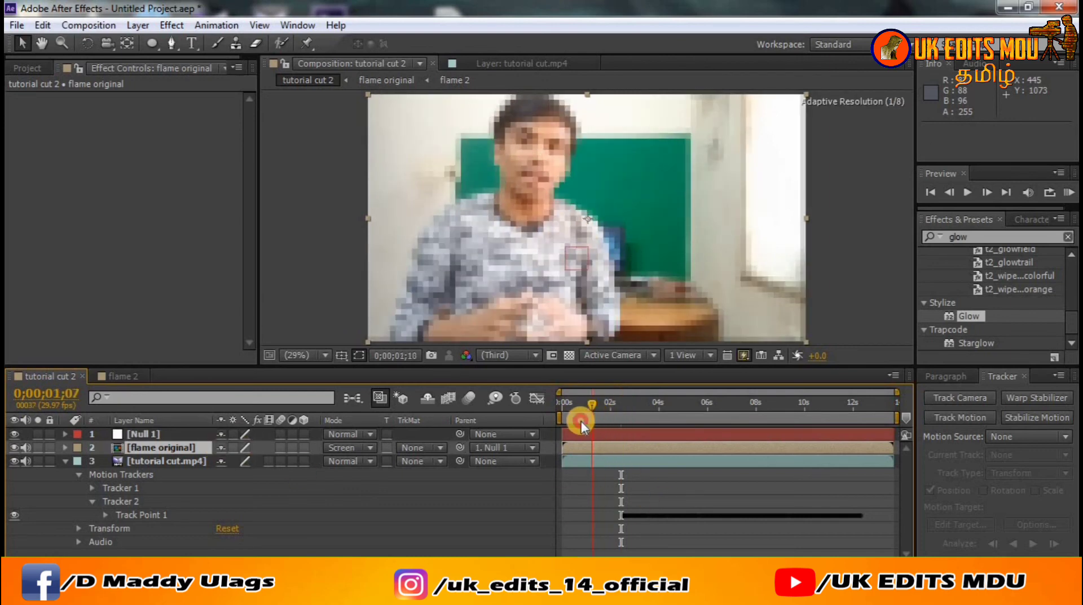
click(968, 192)
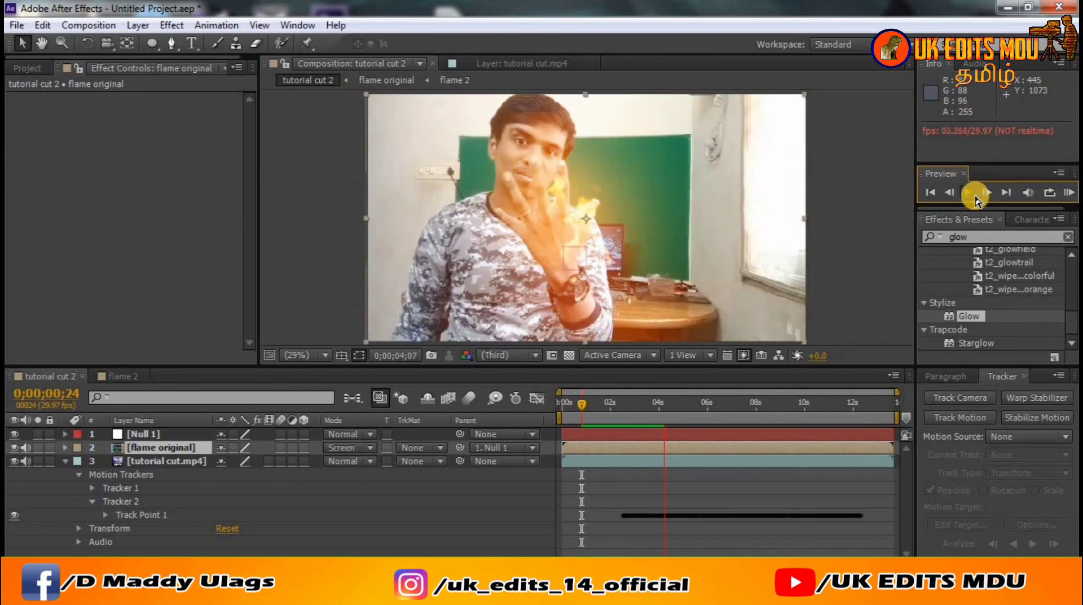
click(971, 198)
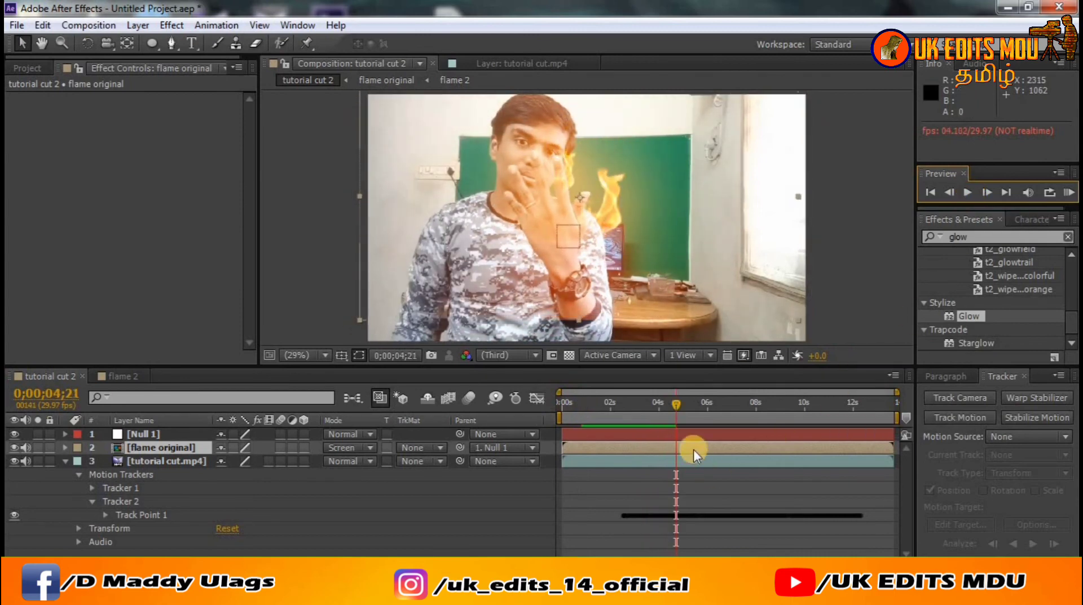
click(170, 446)
drag(635, 265, 614, 267)
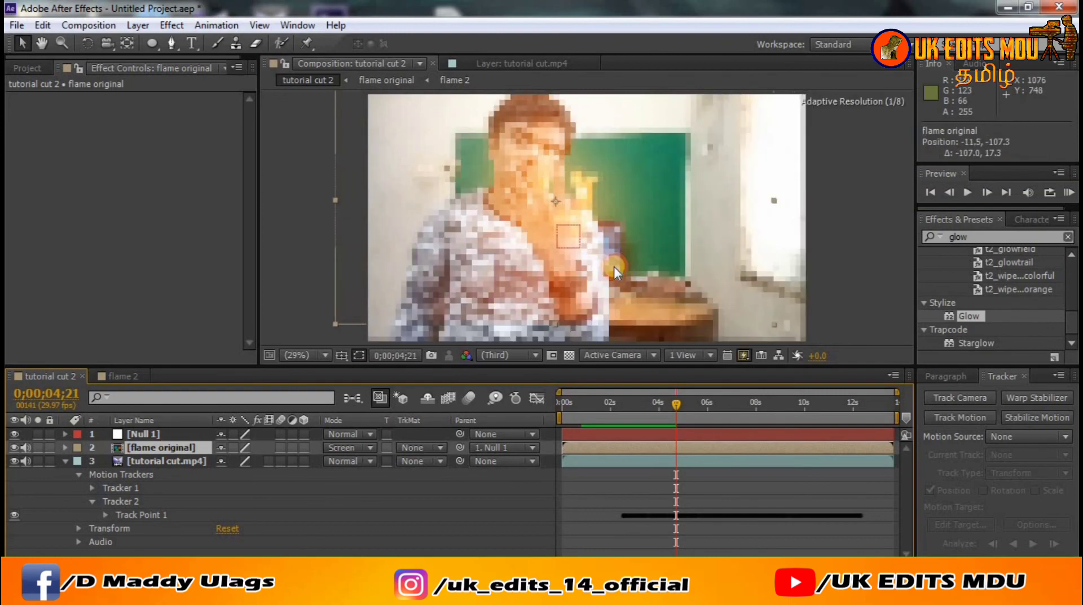
drag(674, 404, 579, 418)
click(968, 193)
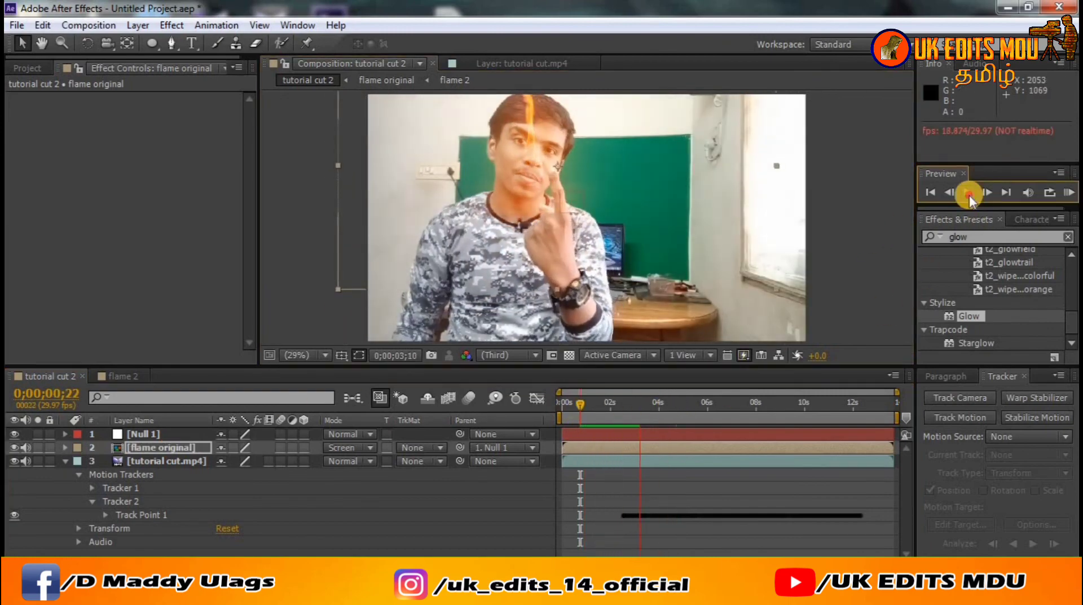
click(647, 266)
drag(647, 265, 365, 328)
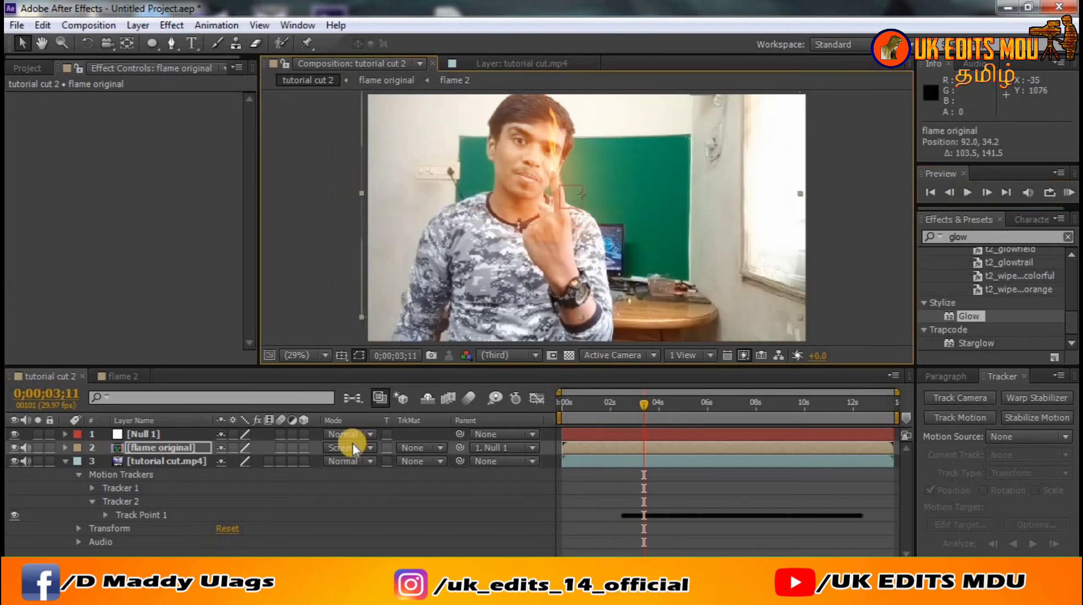
Step: Inside the flame original precomp, set both flame 2 layers' Scale to 103%
double_click(164, 448)
click(164, 451)
click(162, 434)
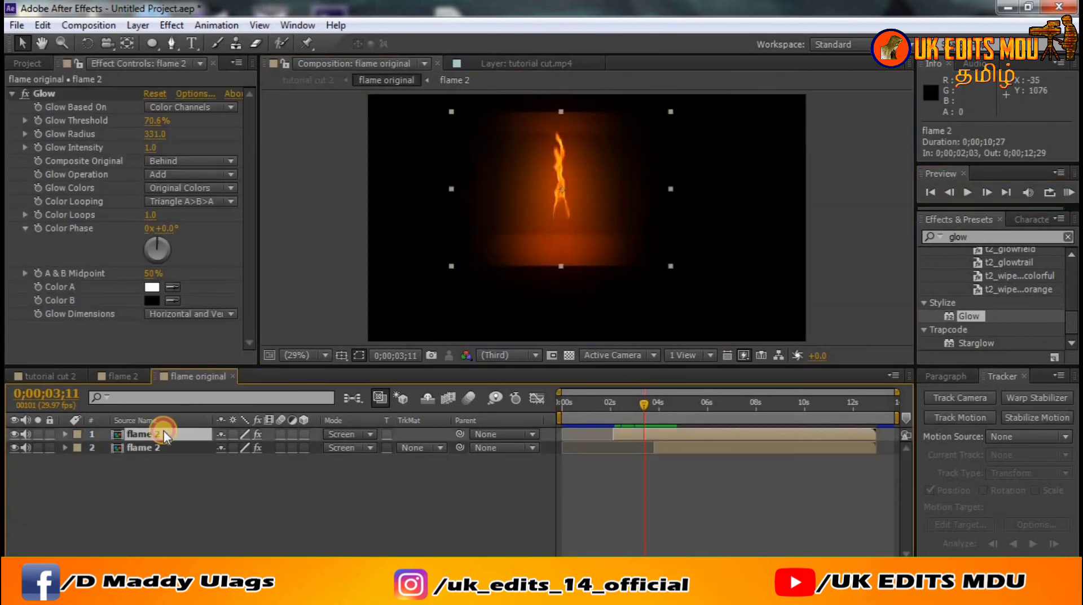
click(161, 449)
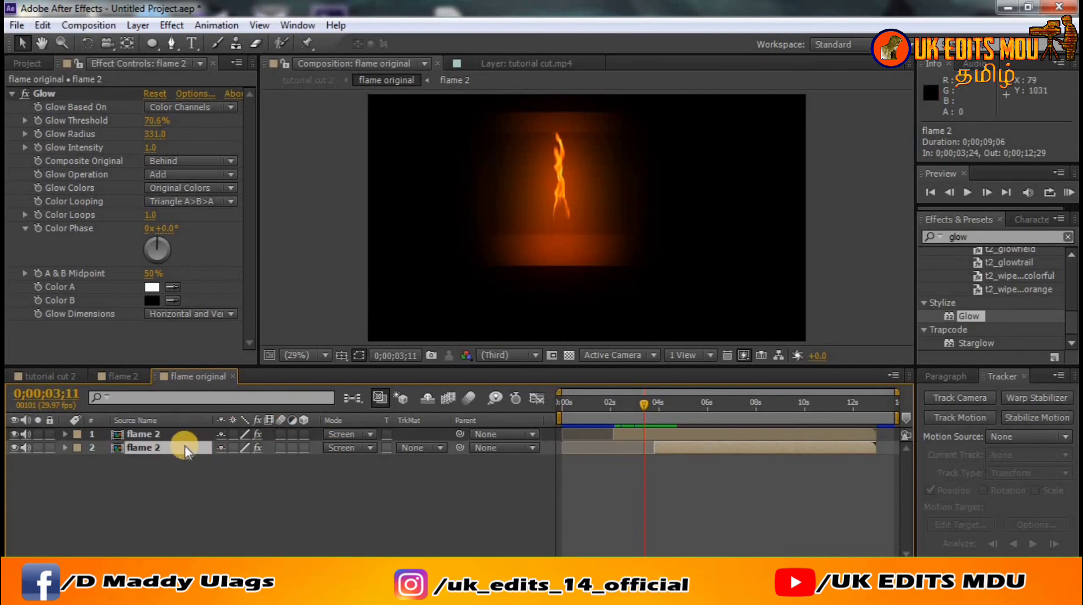
key(s)
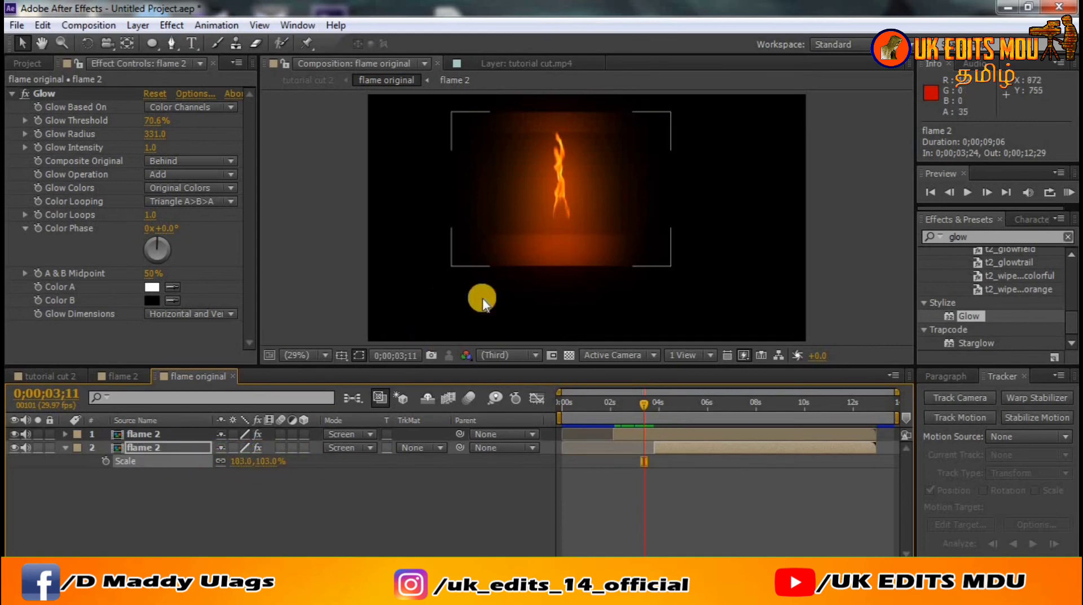
key(Return)
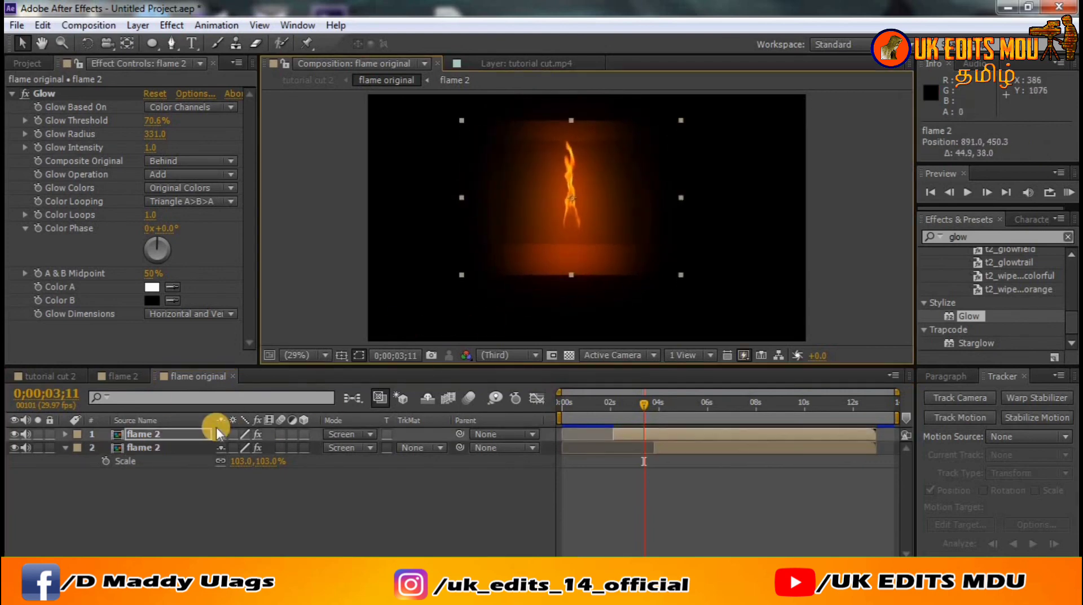
Step: Offset the upper and lower flame 2 copies slightly from each other in the viewer
click(181, 434)
drag(580, 263, 591, 261)
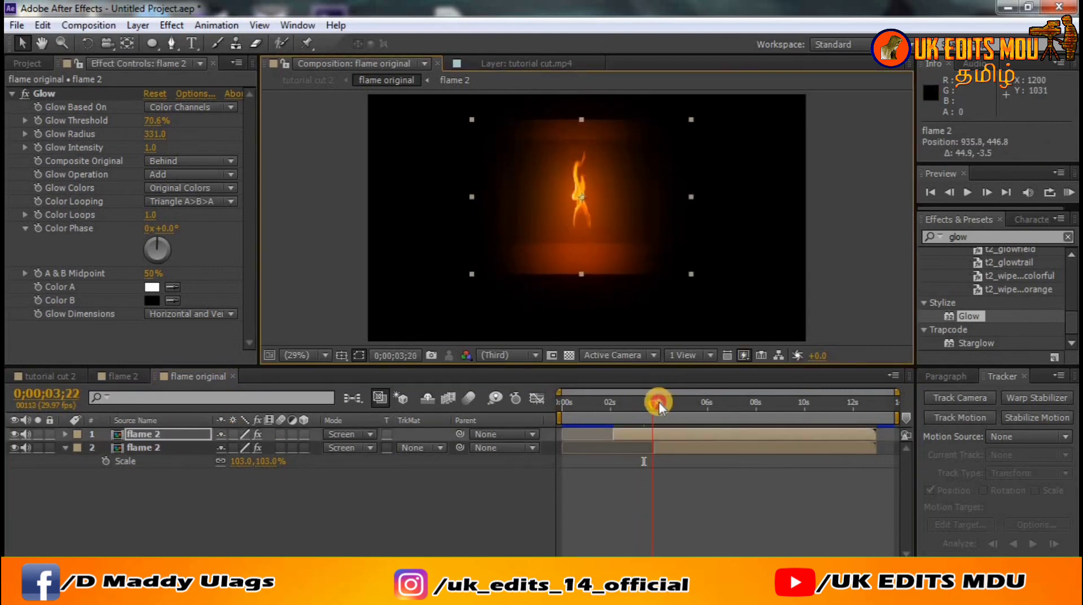
drag(659, 402, 665, 401)
drag(598, 304, 609, 278)
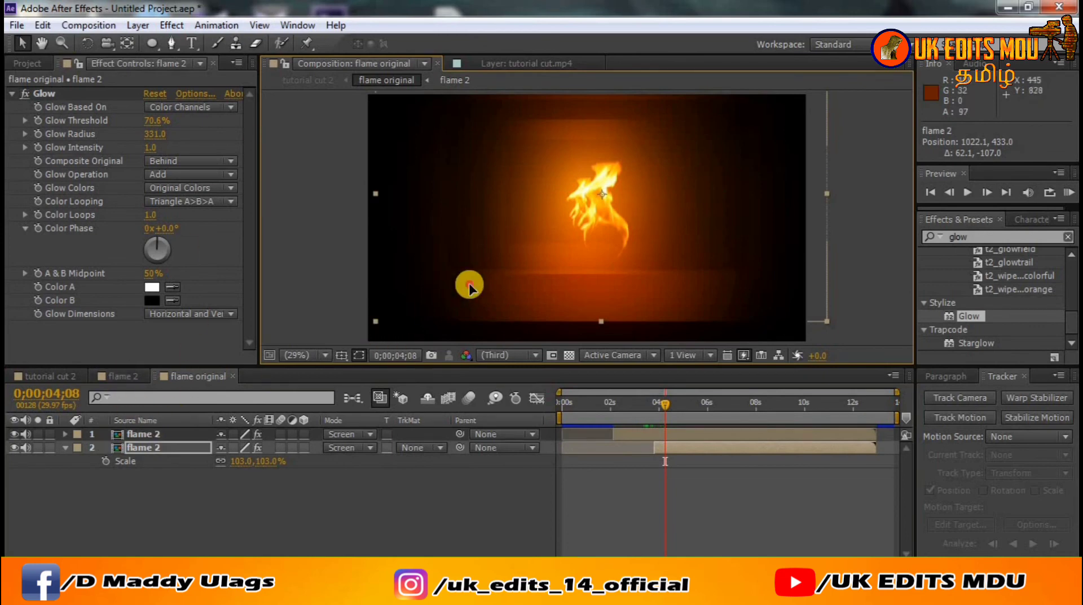
drag(469, 287, 457, 294)
click(49, 375)
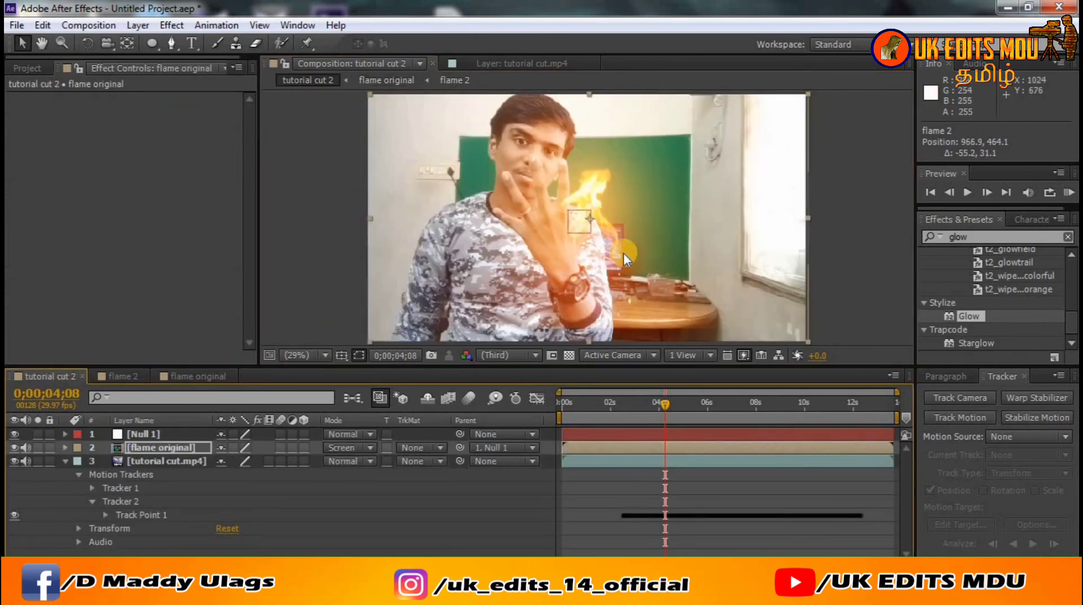
Step: Preview and drag flame original onto the raised fingertip, near position 40.2, -159.1
drag(627, 249, 598, 243)
mouse_move(640, 415)
mouse_down()
mouse_move(627, 410)
mouse_move(642, 405)
mouse_move(612, 404)
mouse_up()
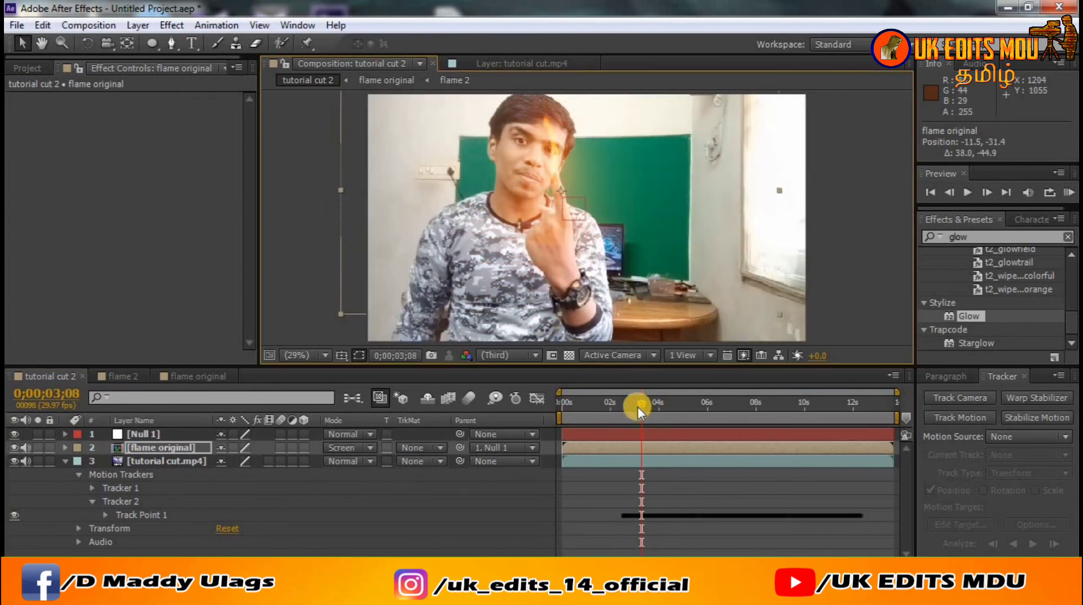
click(969, 194)
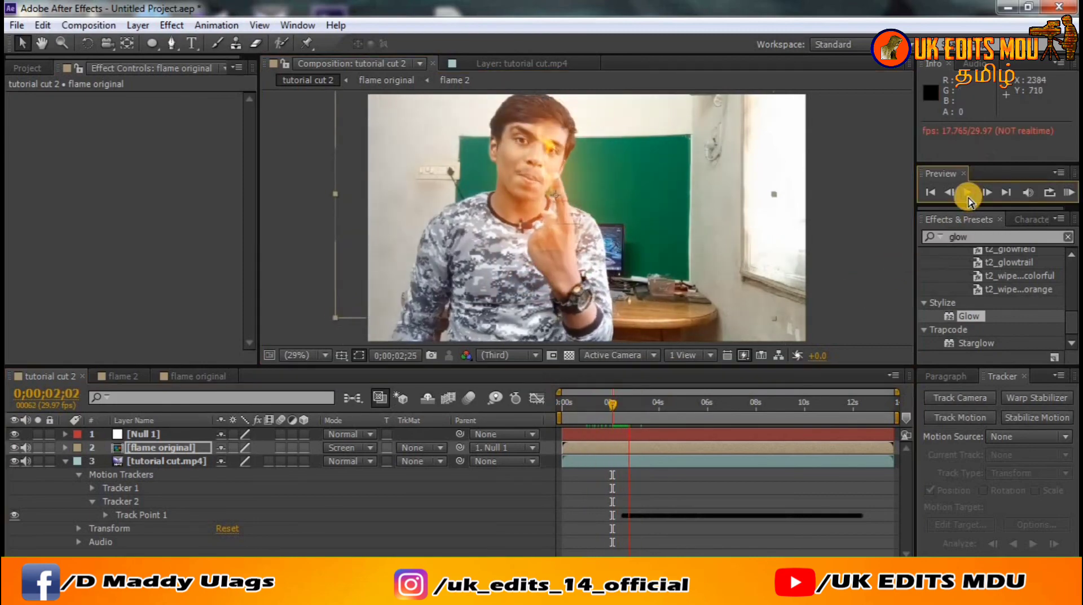
click(612, 415)
drag(615, 416, 622, 415)
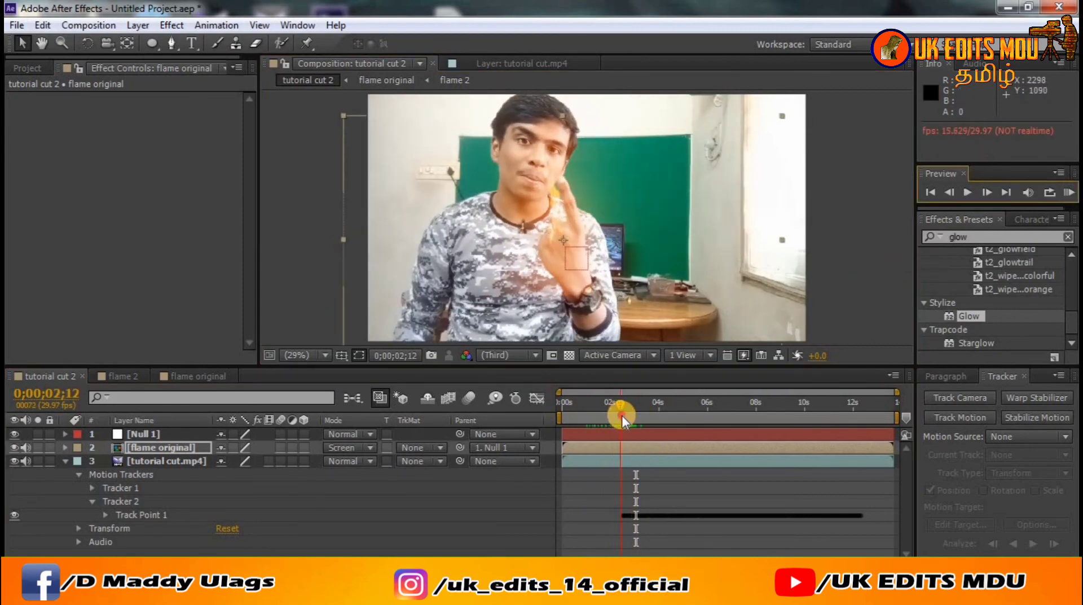
drag(629, 301, 637, 276)
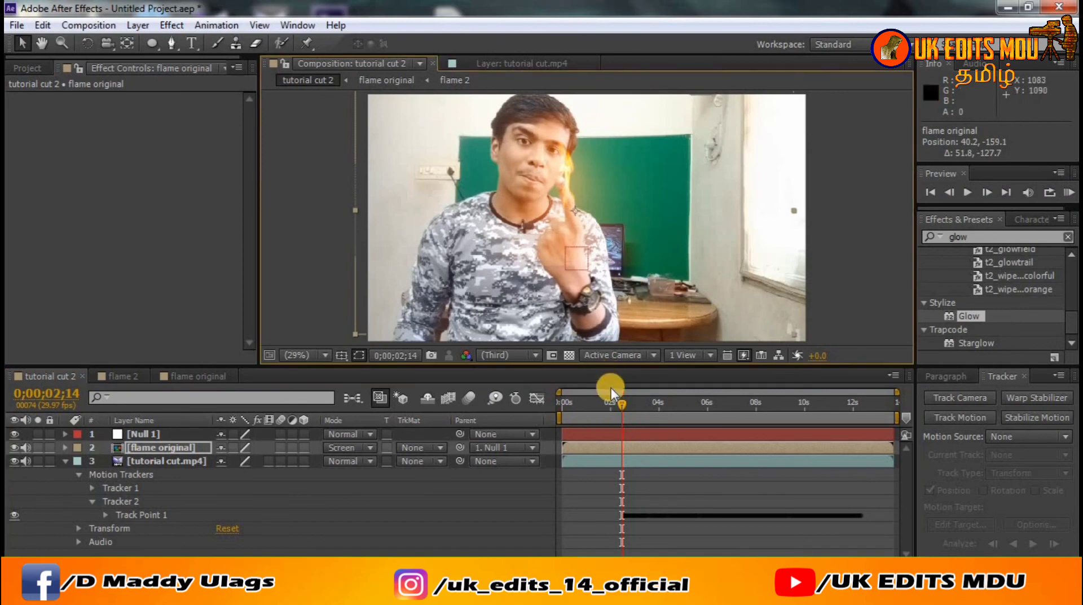
click(625, 396)
click(968, 194)
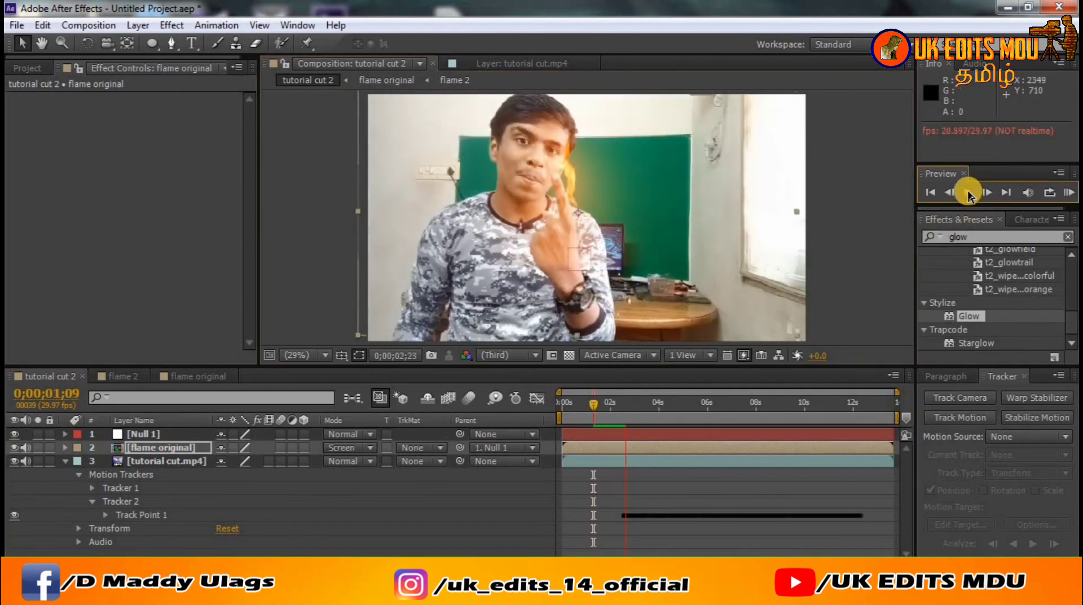
drag(647, 407, 626, 417)
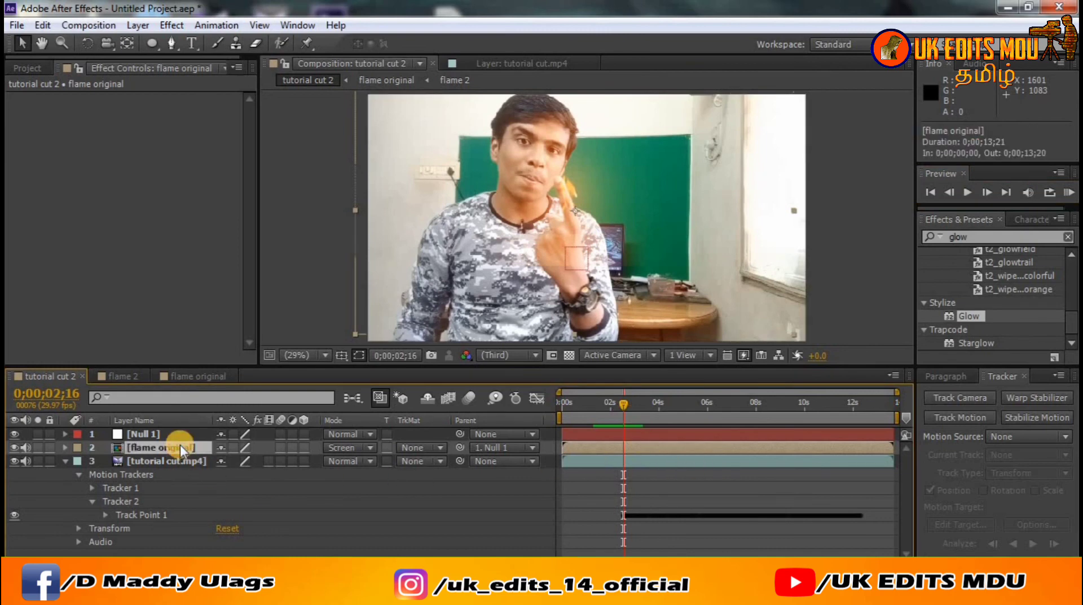
Step: Duplicate flame original, parent the copy to Null 1, and move it onto the hand
key(ctrl+d)
drag(608, 405, 670, 404)
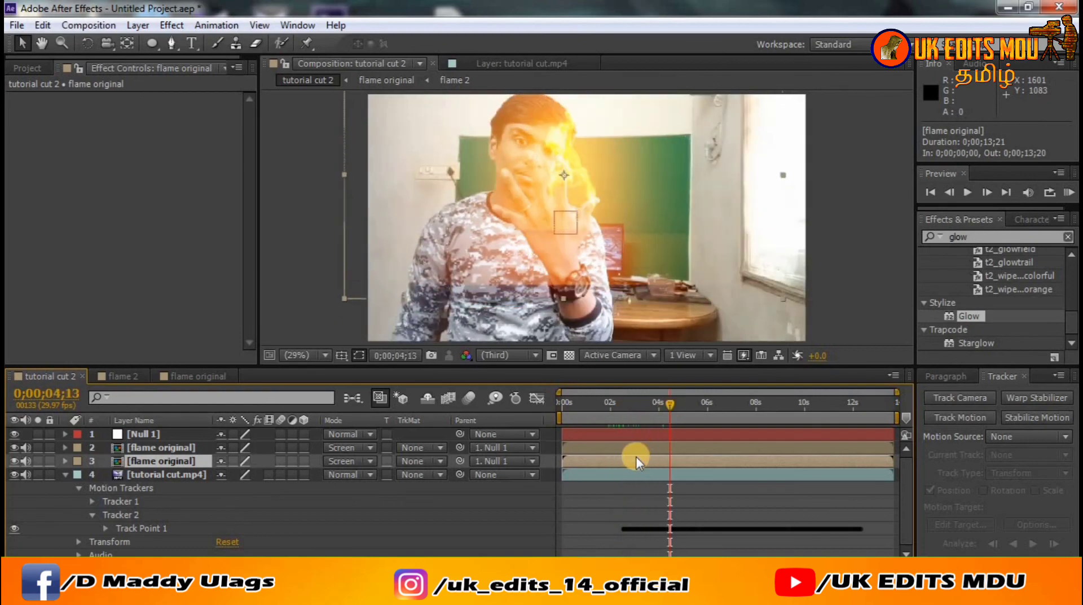
drag(460, 460, 191, 435)
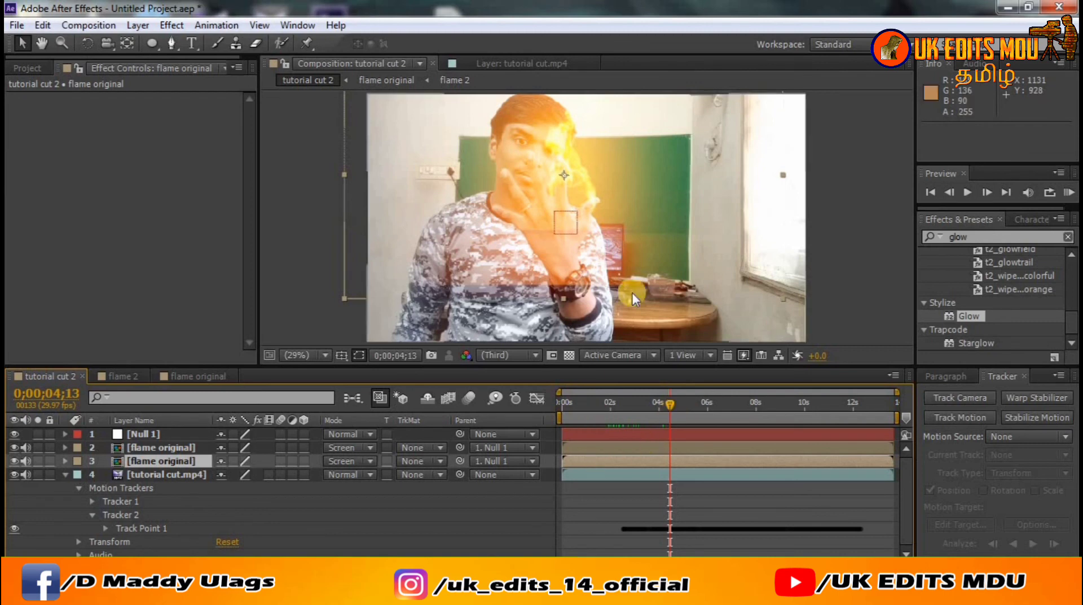
drag(632, 298, 615, 324)
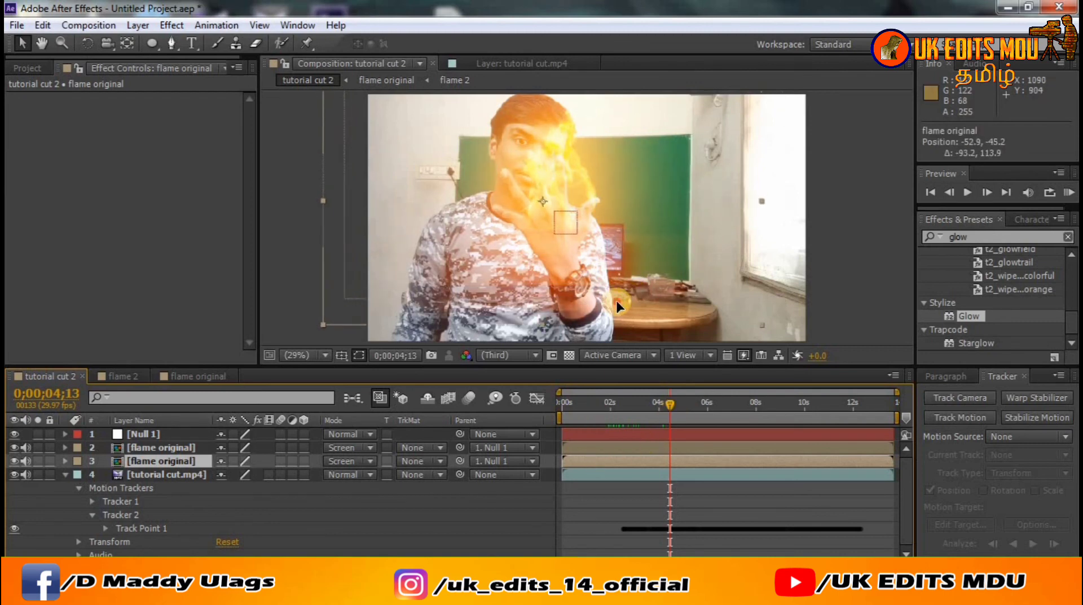
Step: Delay the duplicate's start, reposition the first flame, and end it around 0;00;03;11
click(191, 448)
drag(587, 460, 575, 462)
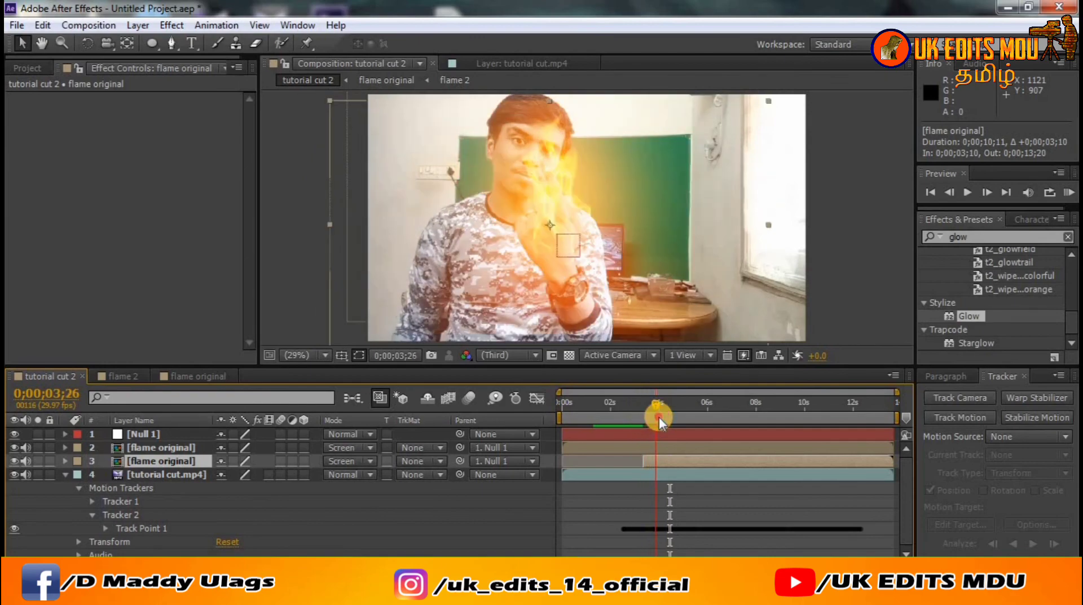
drag(650, 418, 641, 418)
click(625, 448)
drag(603, 222, 596, 243)
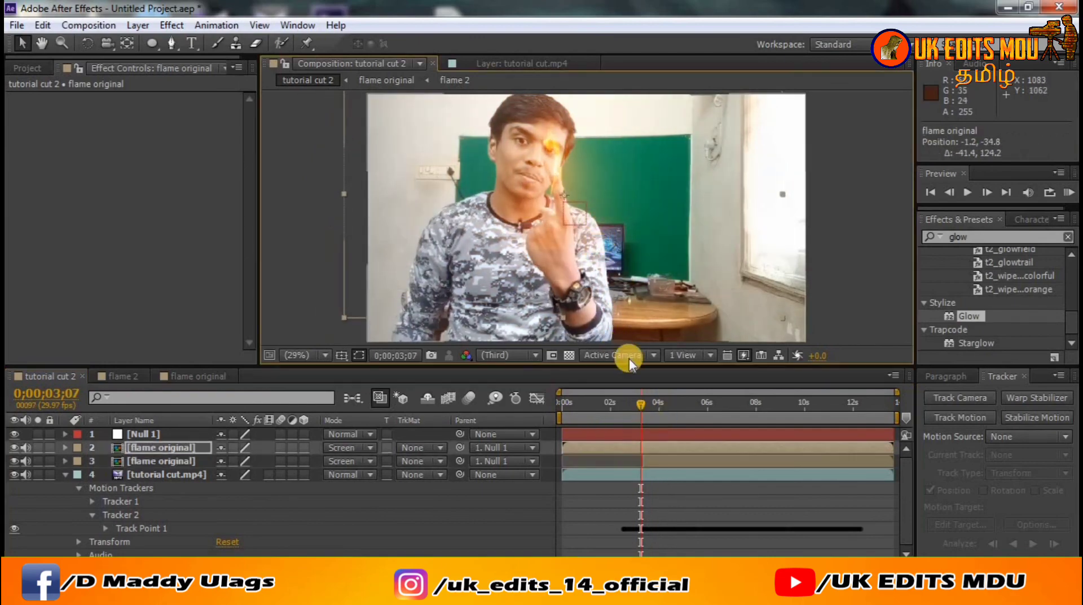
drag(624, 418, 556, 429)
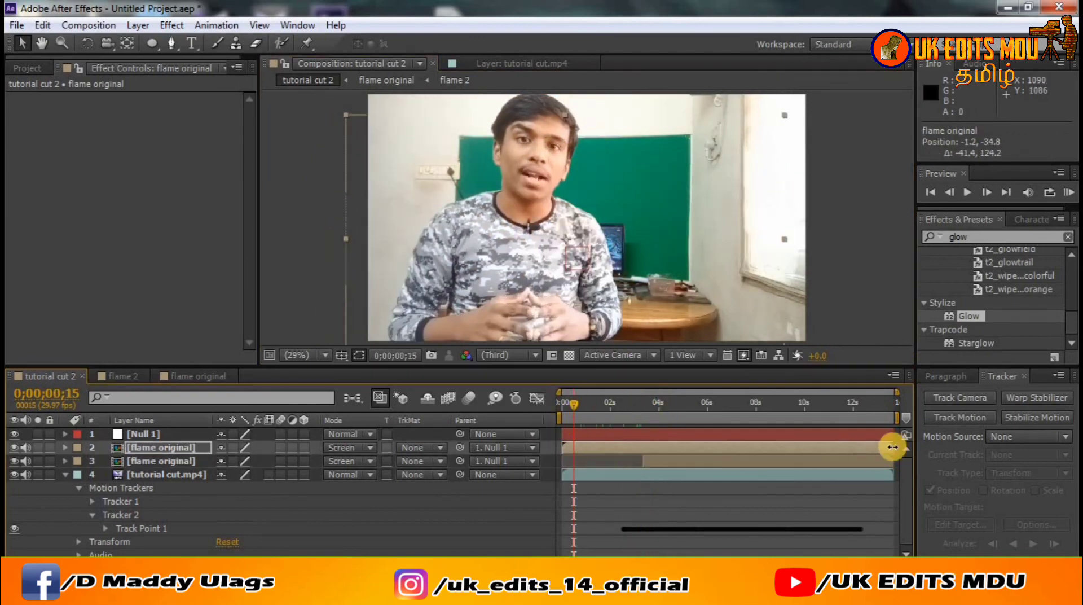
drag(893, 448, 692, 457)
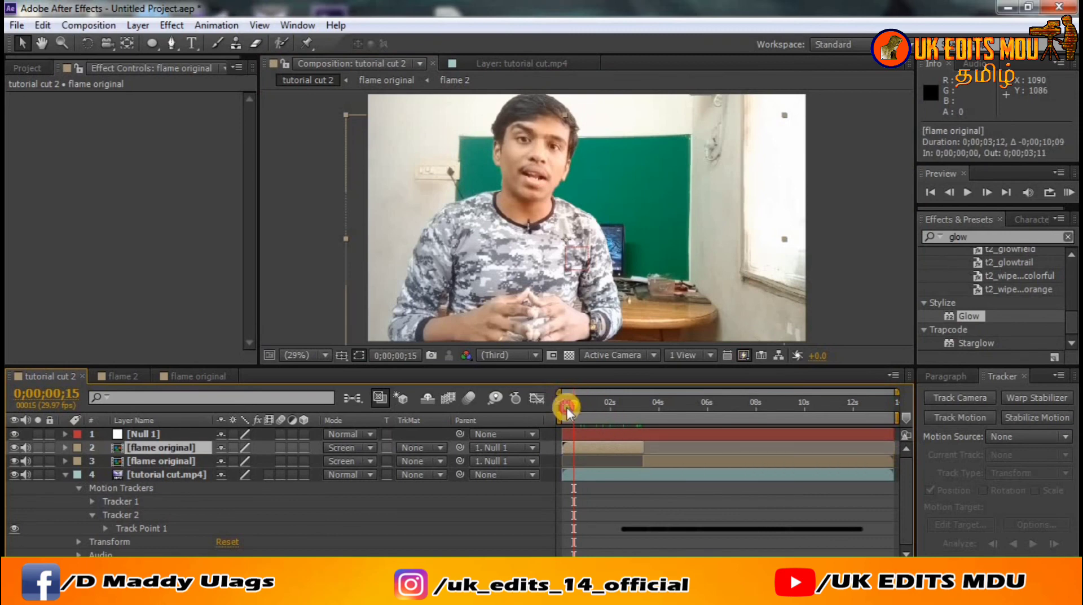
Step: Preview the comp and trim the first flame to start at 0;00;02;09
drag(566, 407, 562, 408)
click(968, 193)
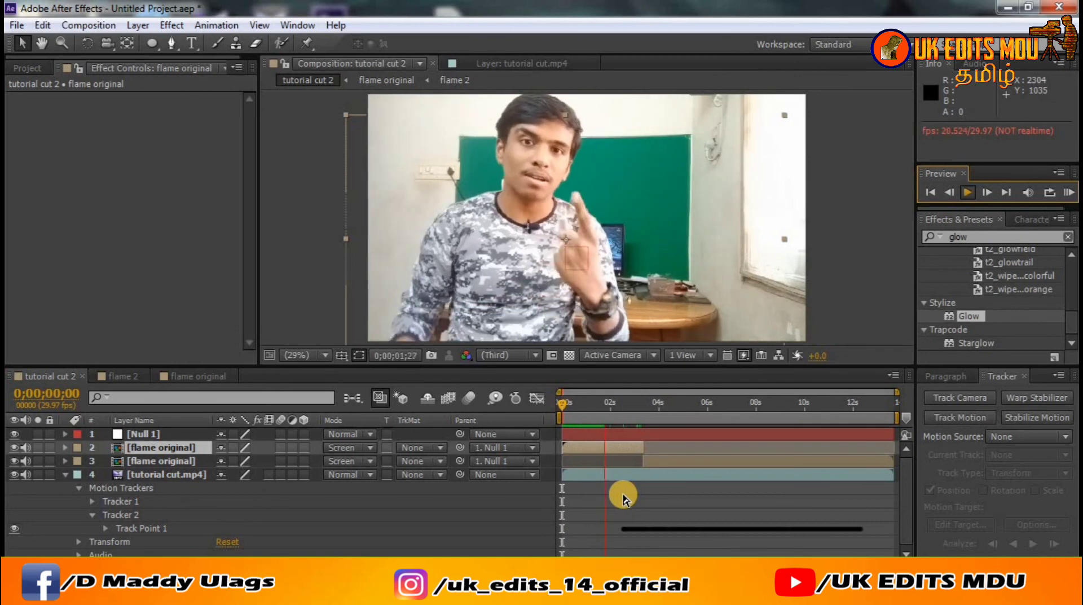
click(968, 192)
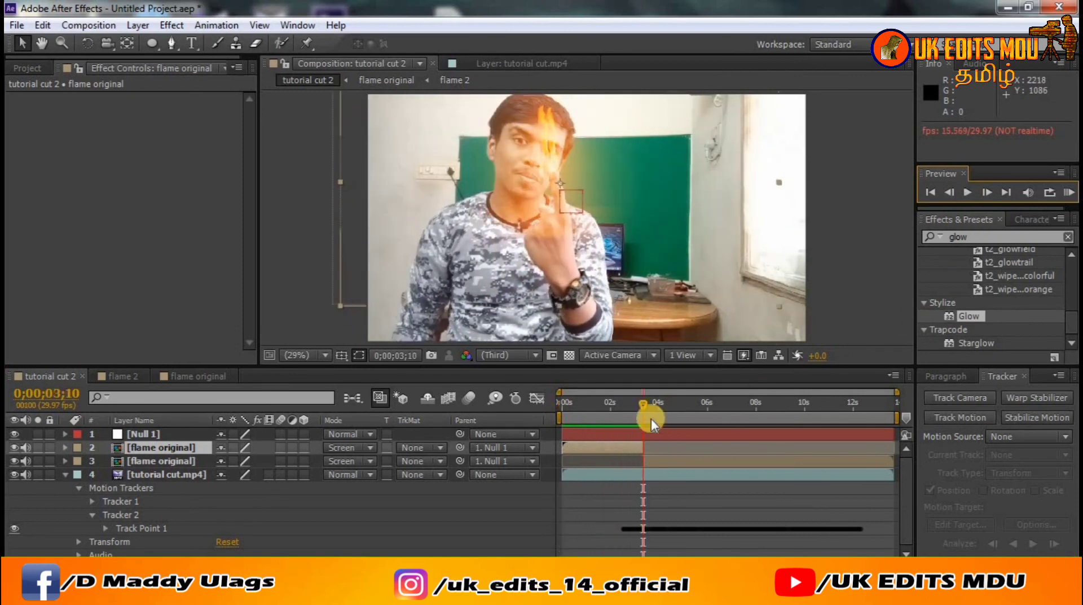
drag(651, 419, 612, 417)
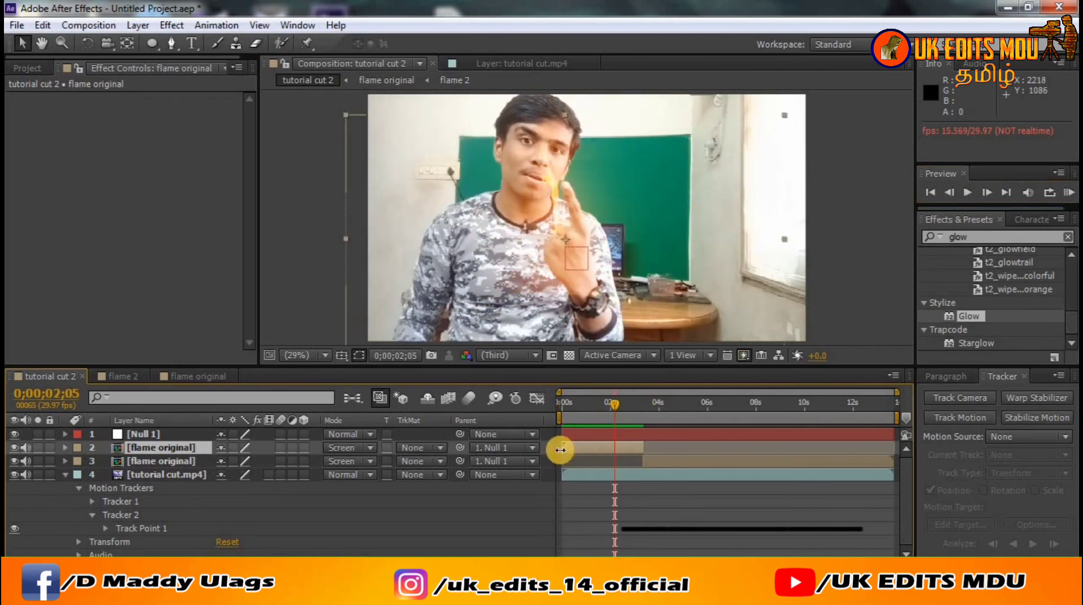
drag(560, 450, 618, 448)
drag(614, 406, 607, 404)
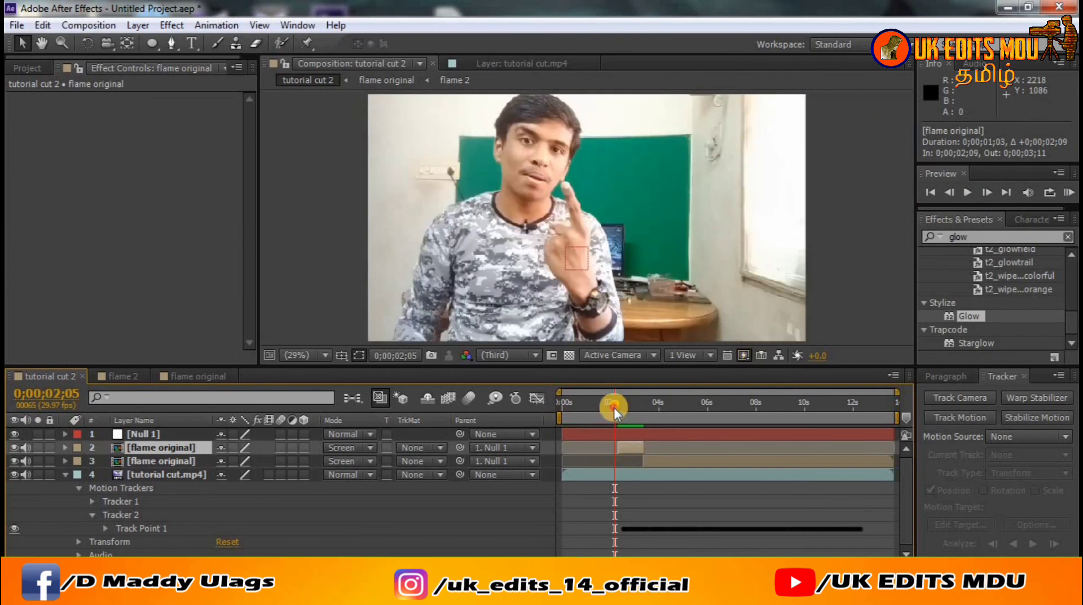
Step: Enlarge the second flame over the hand and move the first flame onto the fingers
click(969, 195)
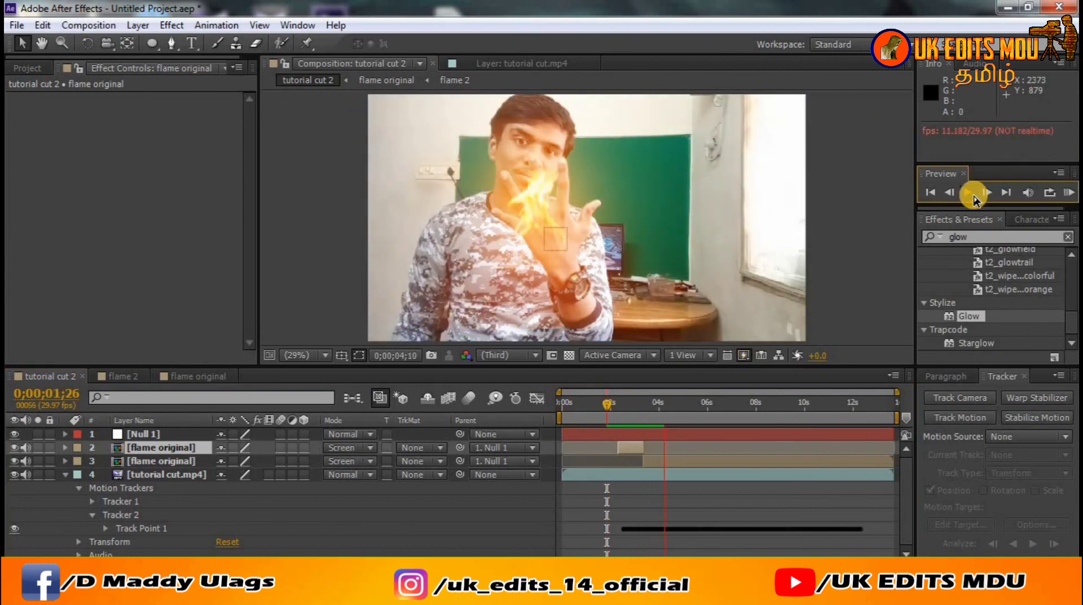
click(669, 464)
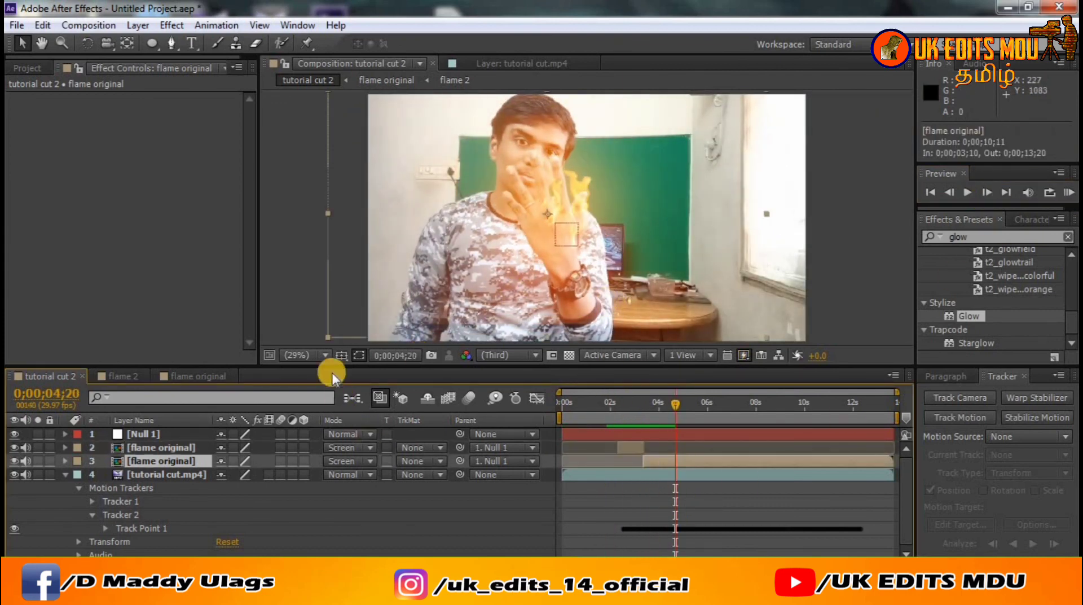
mouse_move(587, 223)
mouse_down()
mouse_move(613, 249)
mouse_move(600, 235)
mouse_up()
click(631, 399)
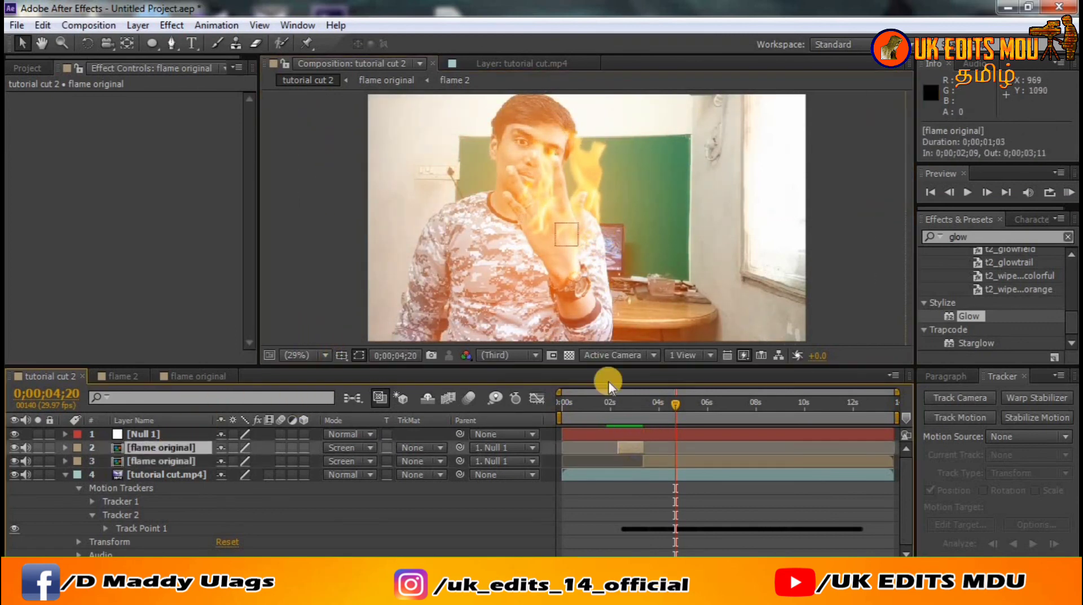
drag(398, 273, 391, 281)
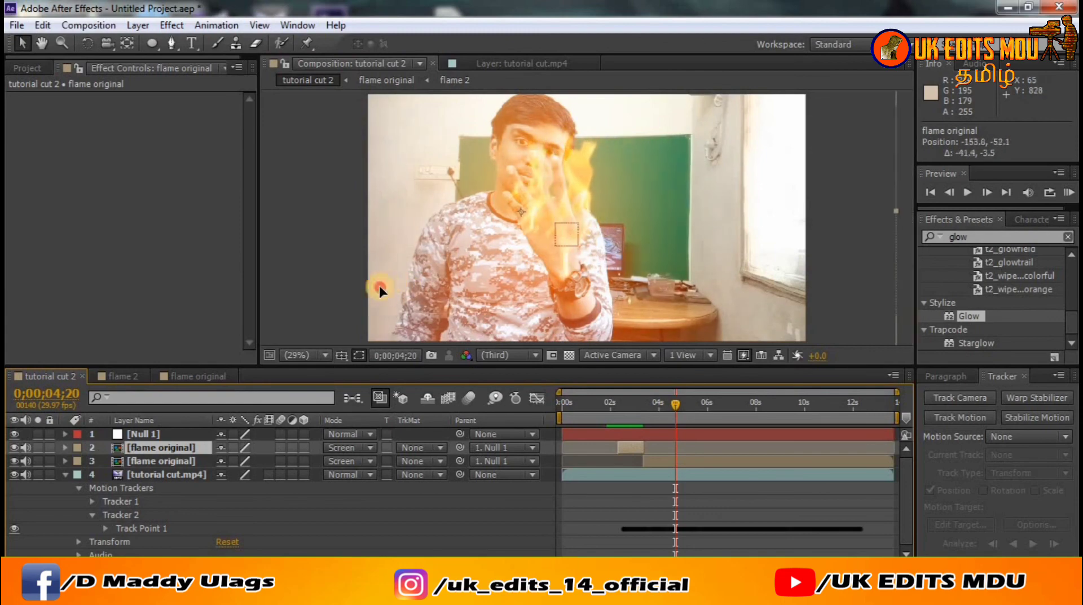
Step: Delay the second flame's start to about 0;00;03;28 and review frames around 3;04–3;09
click(391, 281)
drag(669, 402, 641, 414)
drag(643, 461, 659, 464)
click(647, 448)
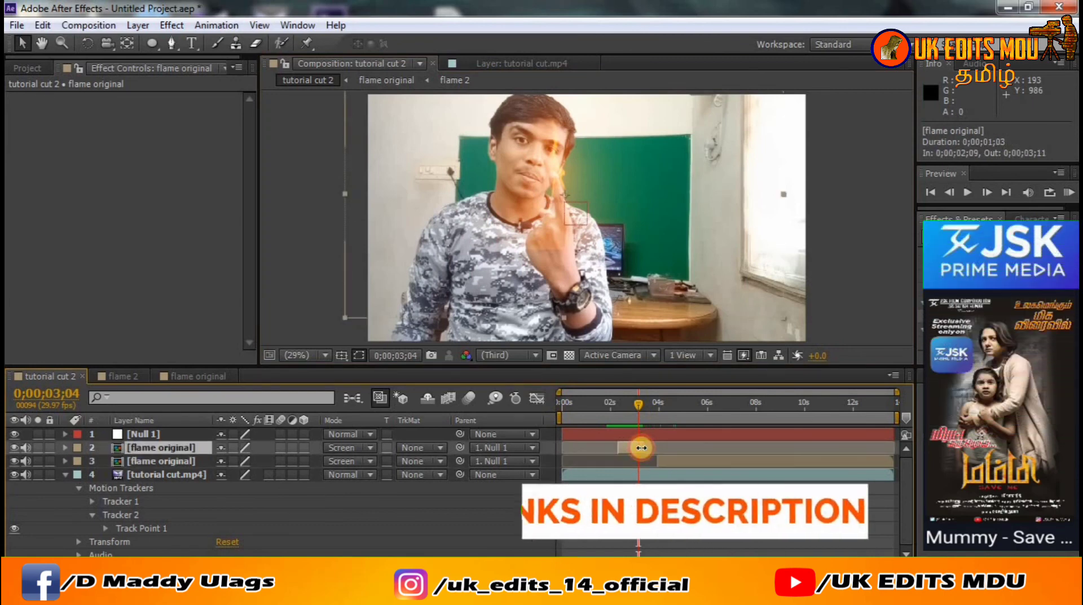
mouse_move(638, 417)
mouse_down()
mouse_move(868, 432)
mouse_move(856, 436)
mouse_move(889, 460)
mouse_up()
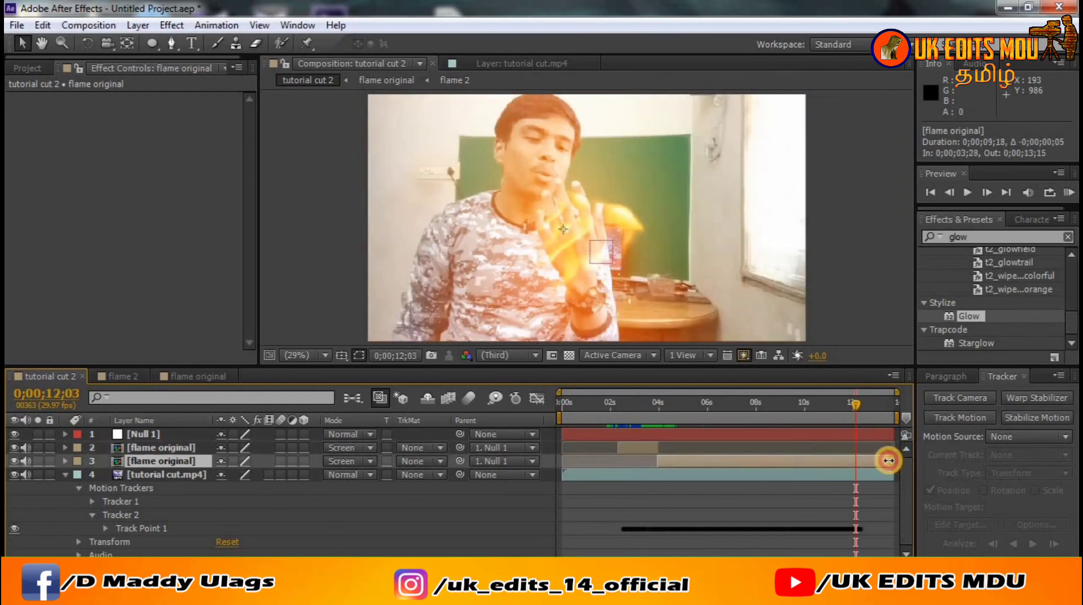
drag(826, 418, 812, 423)
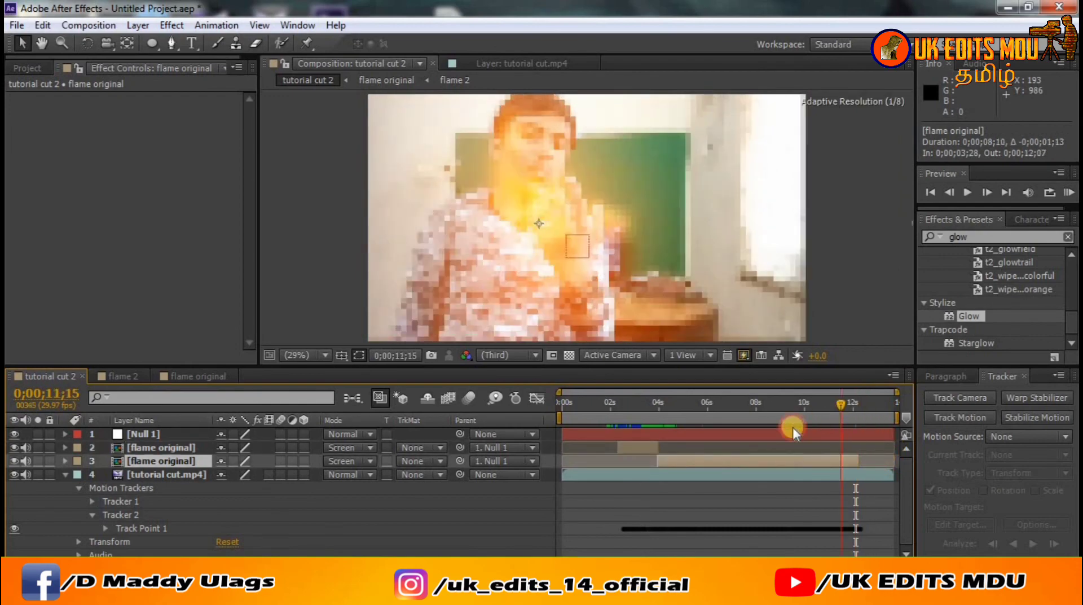
click(967, 192)
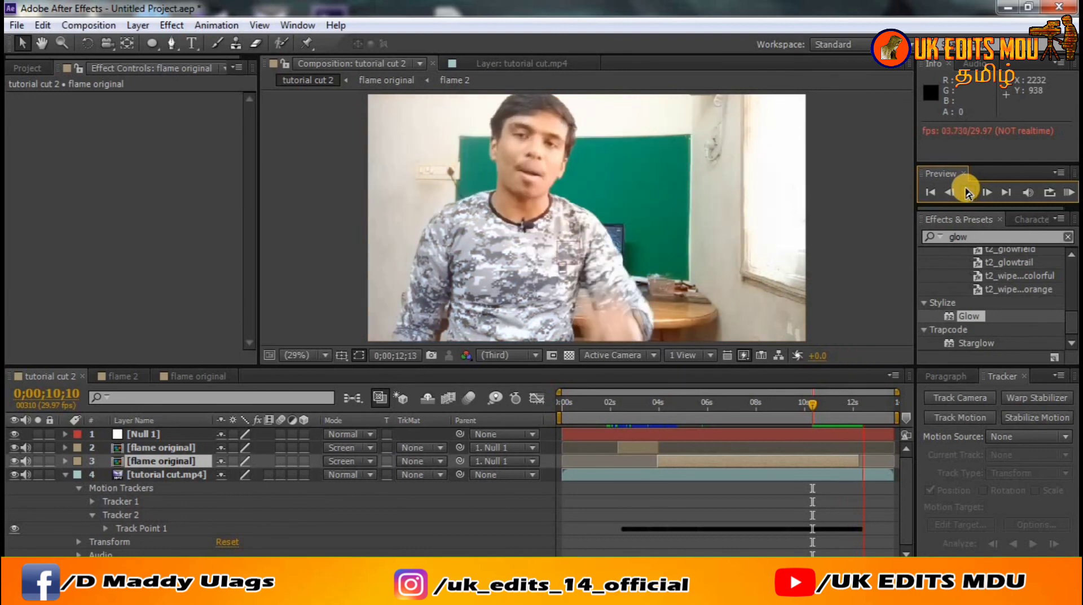
click(968, 192)
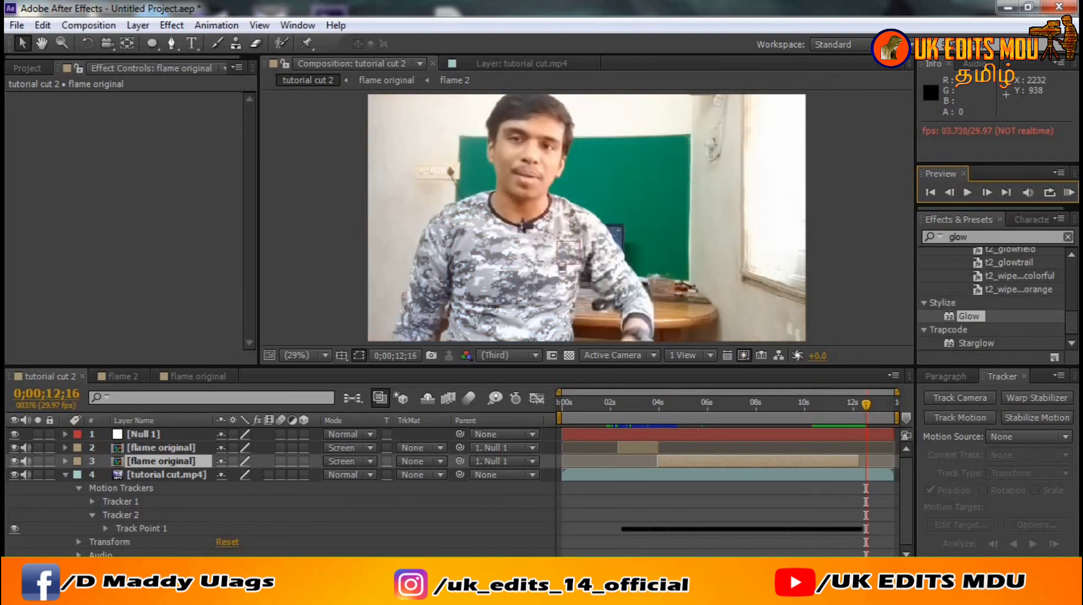
click(943, 592)
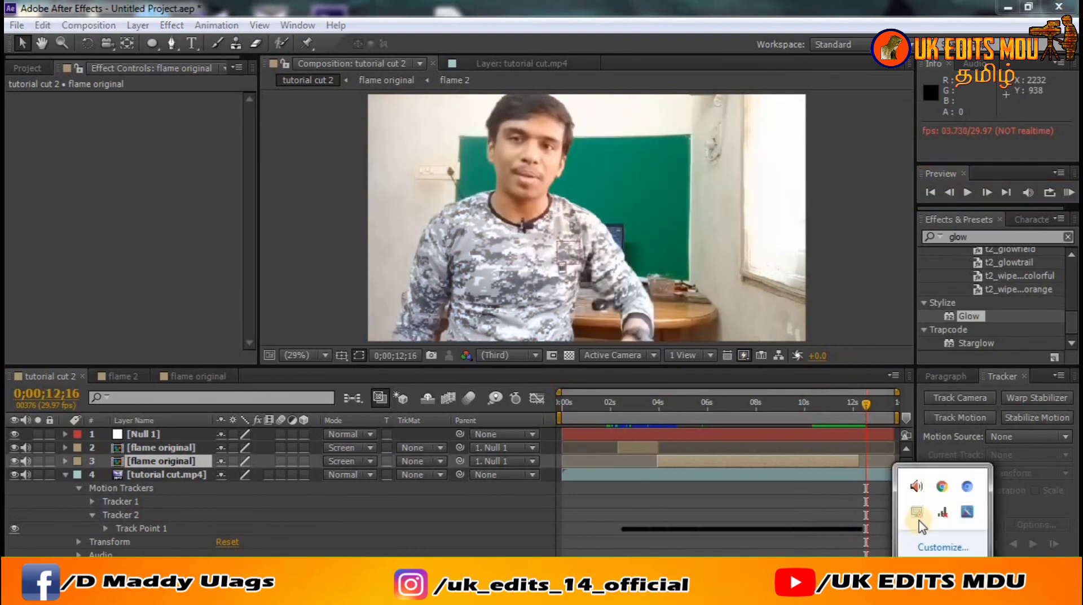
double_click(160, 465)
click(63, 380)
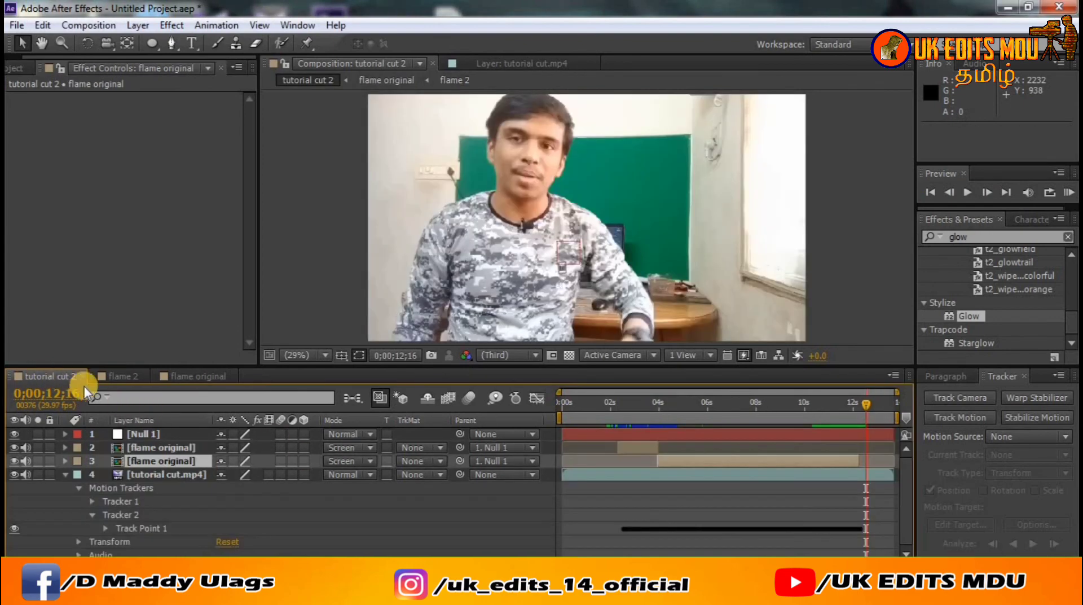